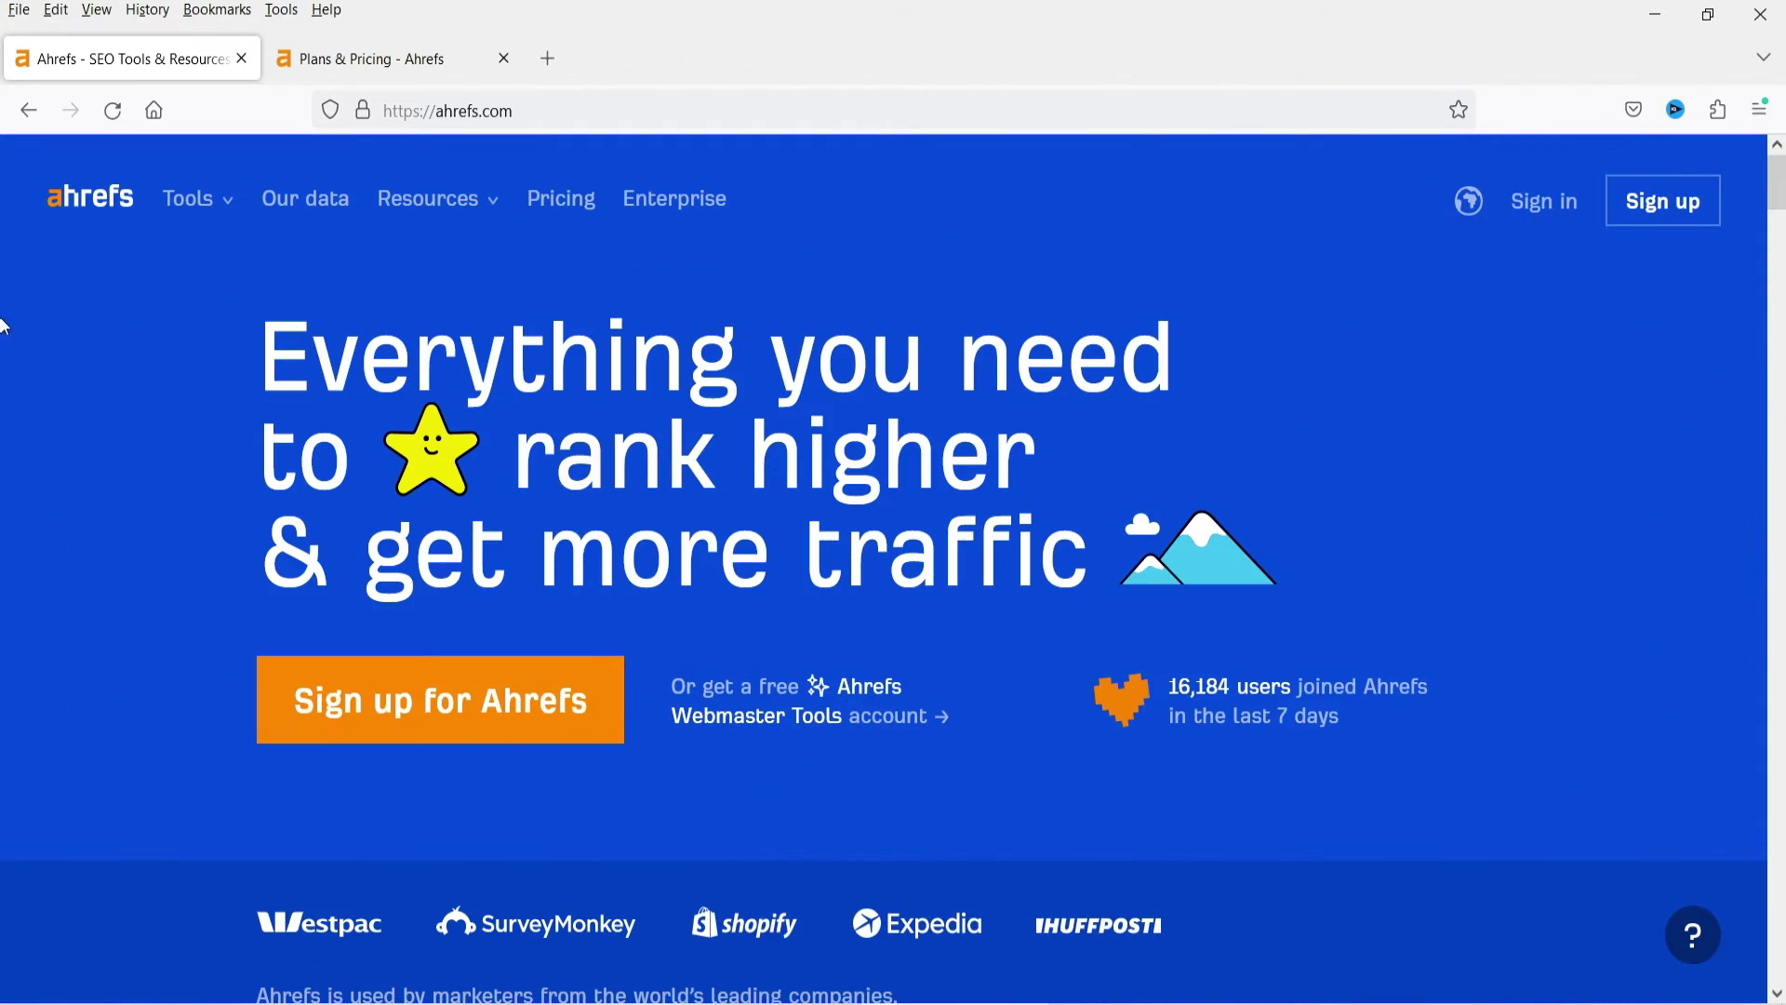
- Look over the homepage's footer tool links, then review the prices, features and limits of the plans on the Plans & Pricing page
drag(1779, 200, 1781, 963)
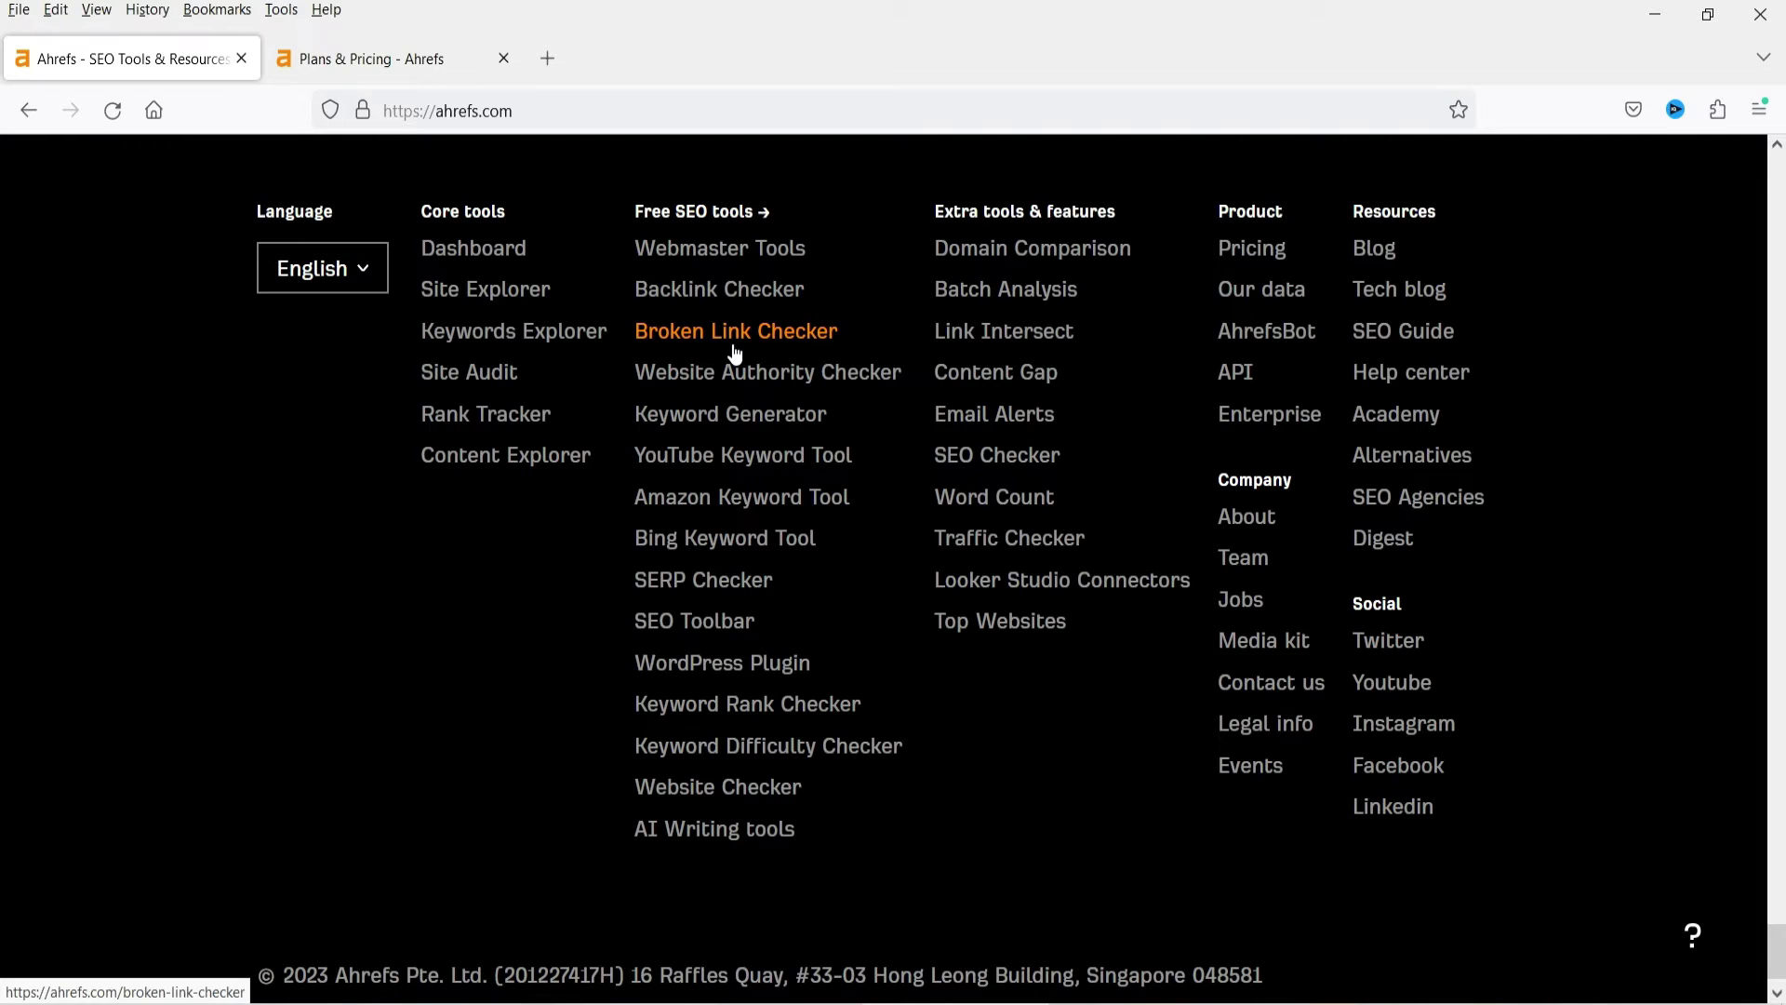
click(366, 57)
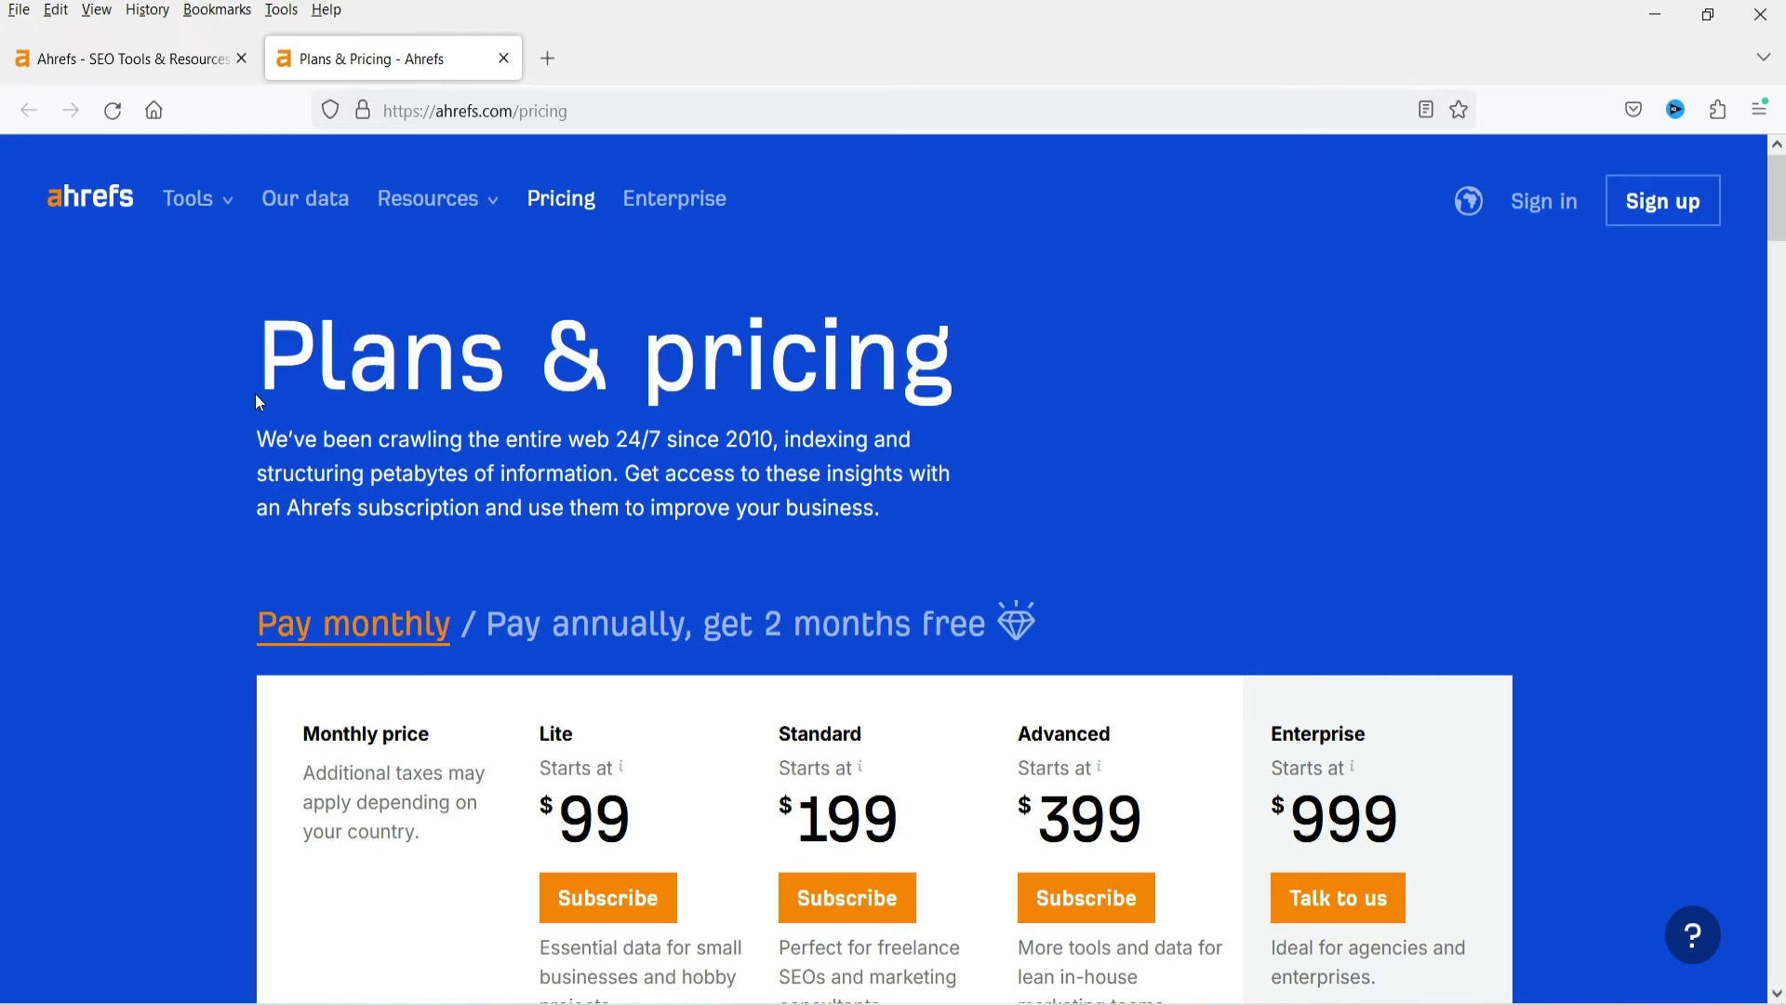
scroll(143, 461, down, 4)
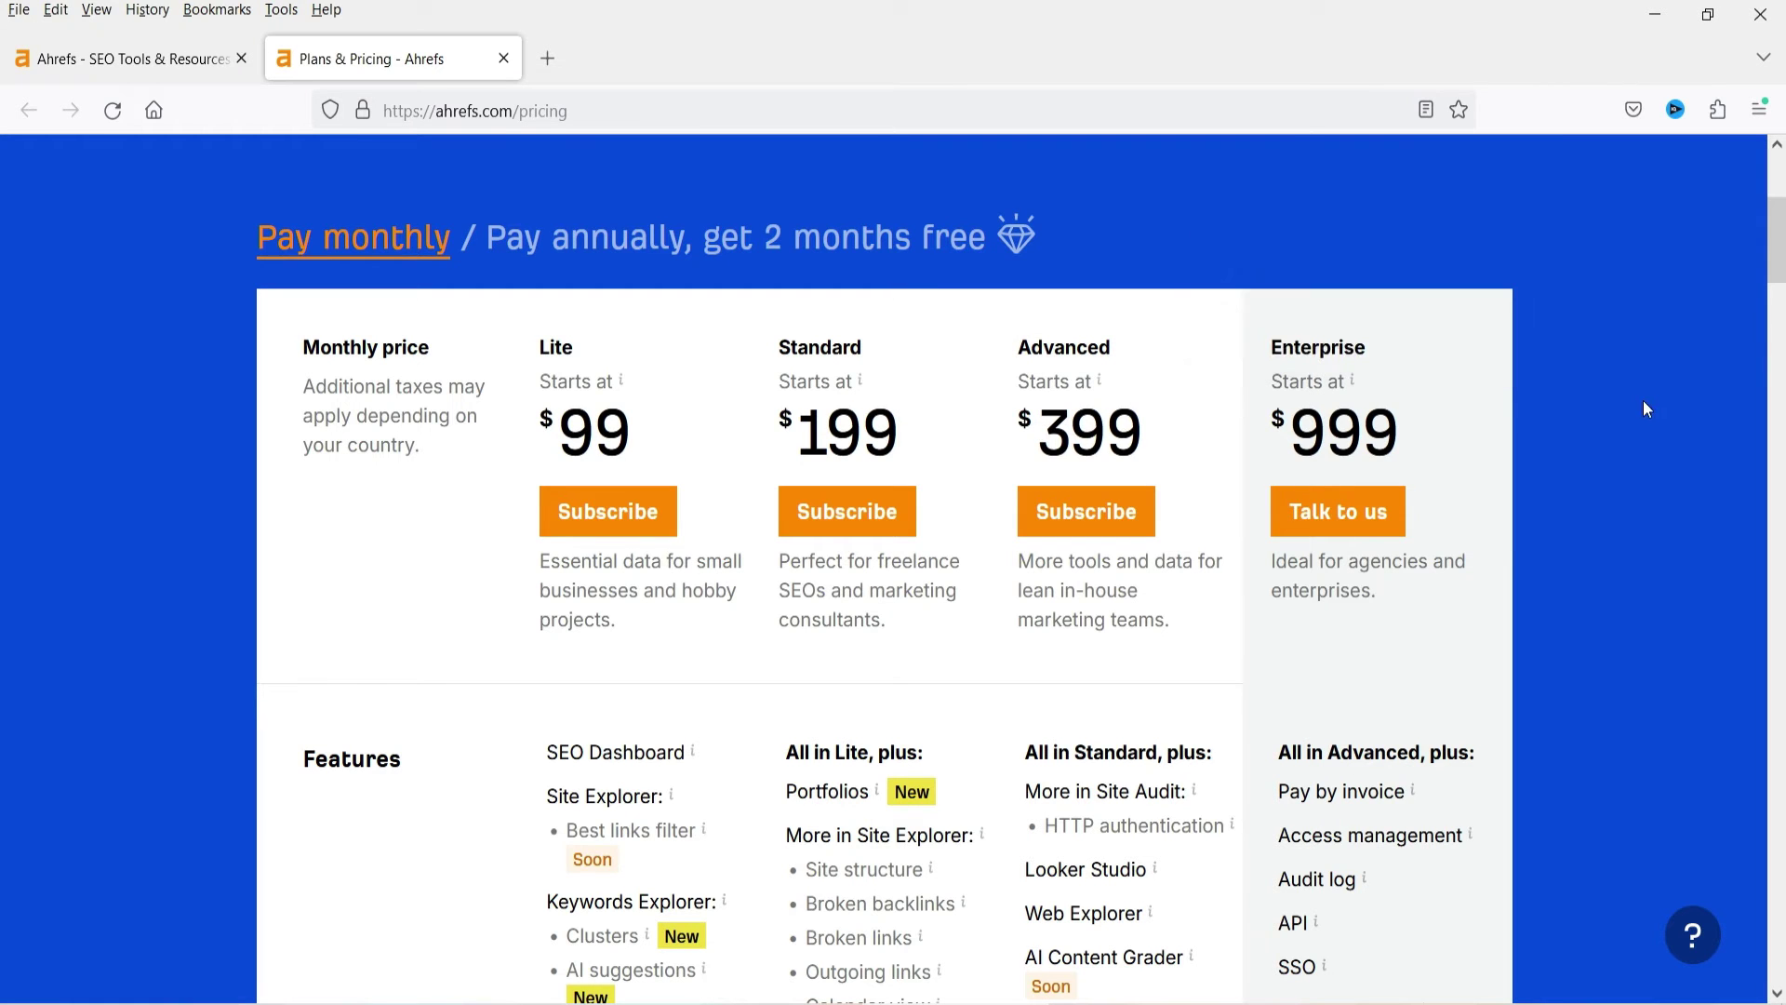
scroll(1642, 400, down, 4)
mouse_move(650, 372)
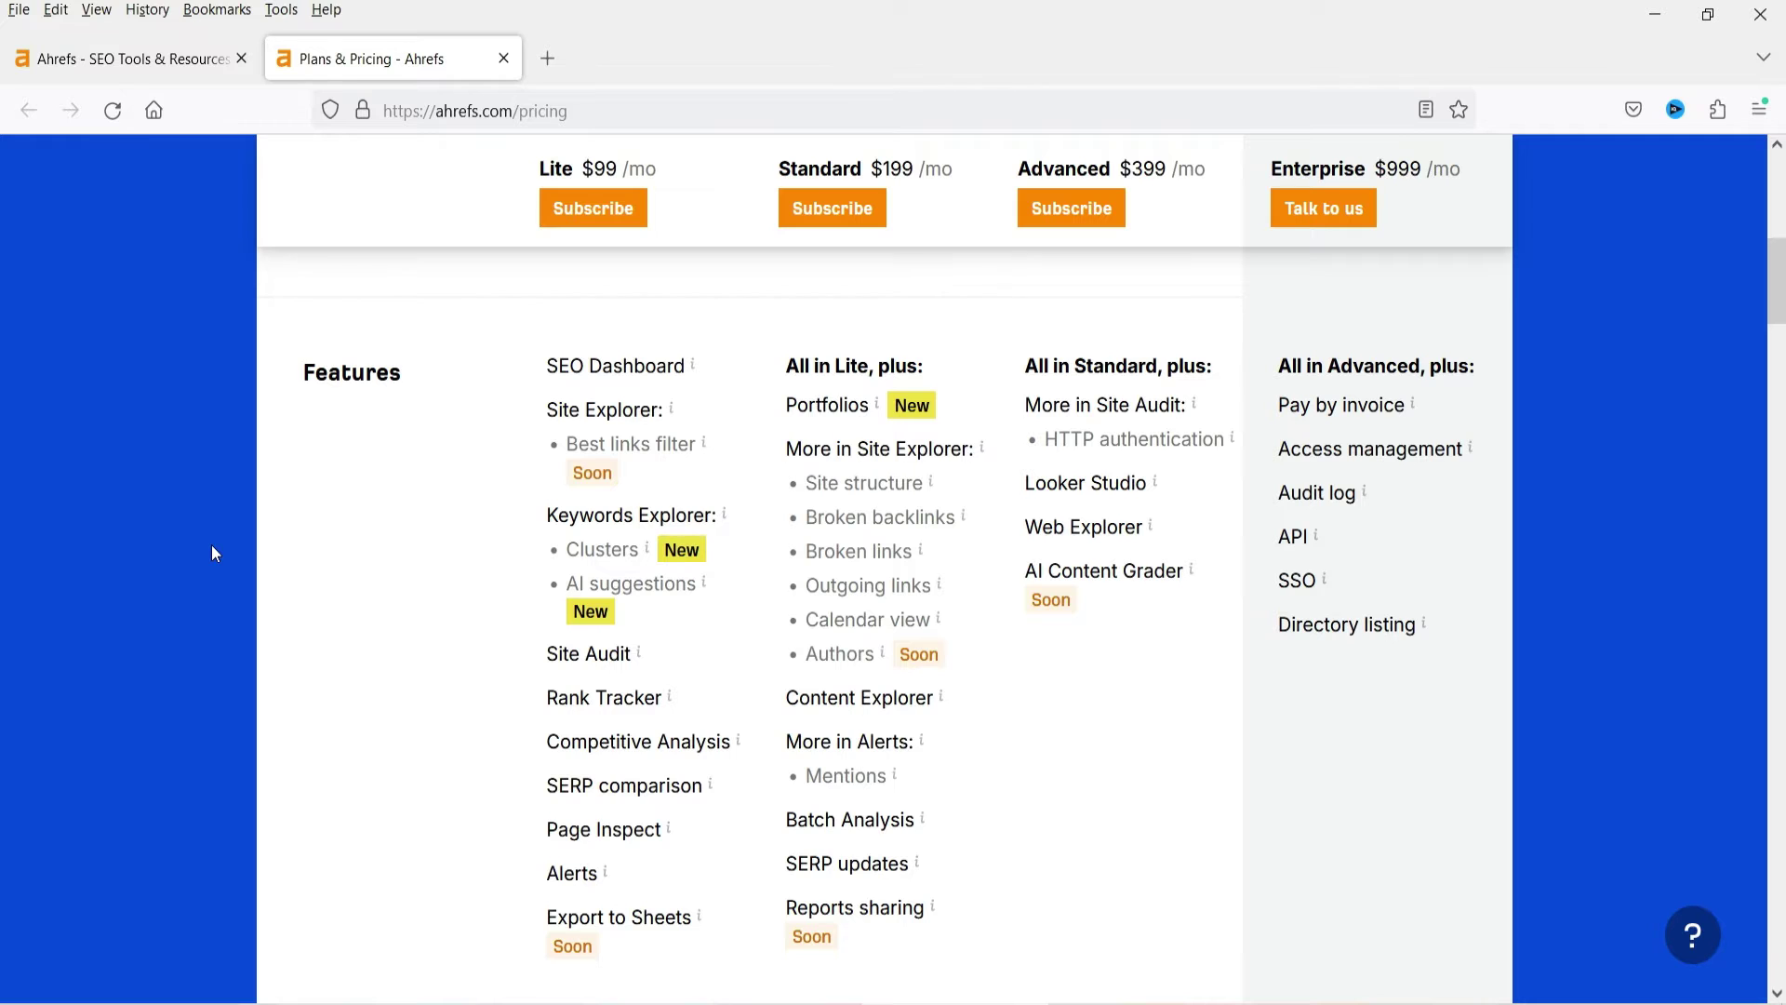
scroll(205, 507, down, 3)
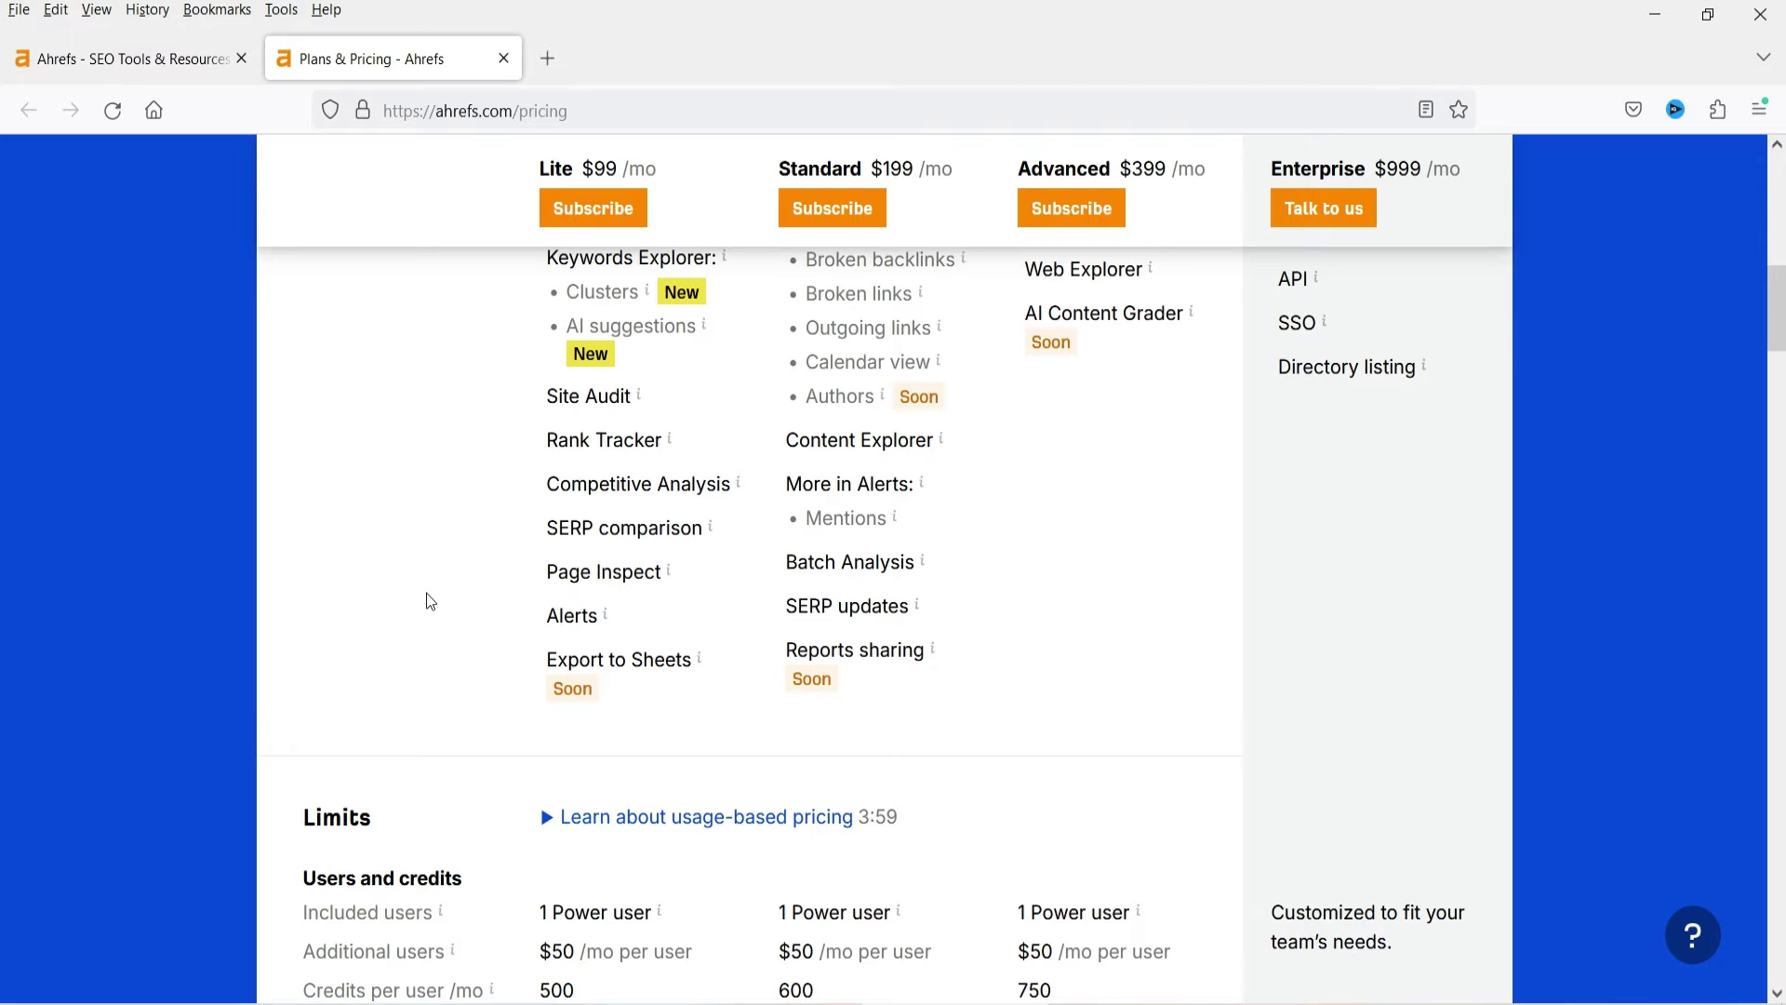
scroll(362, 474, up, 12)
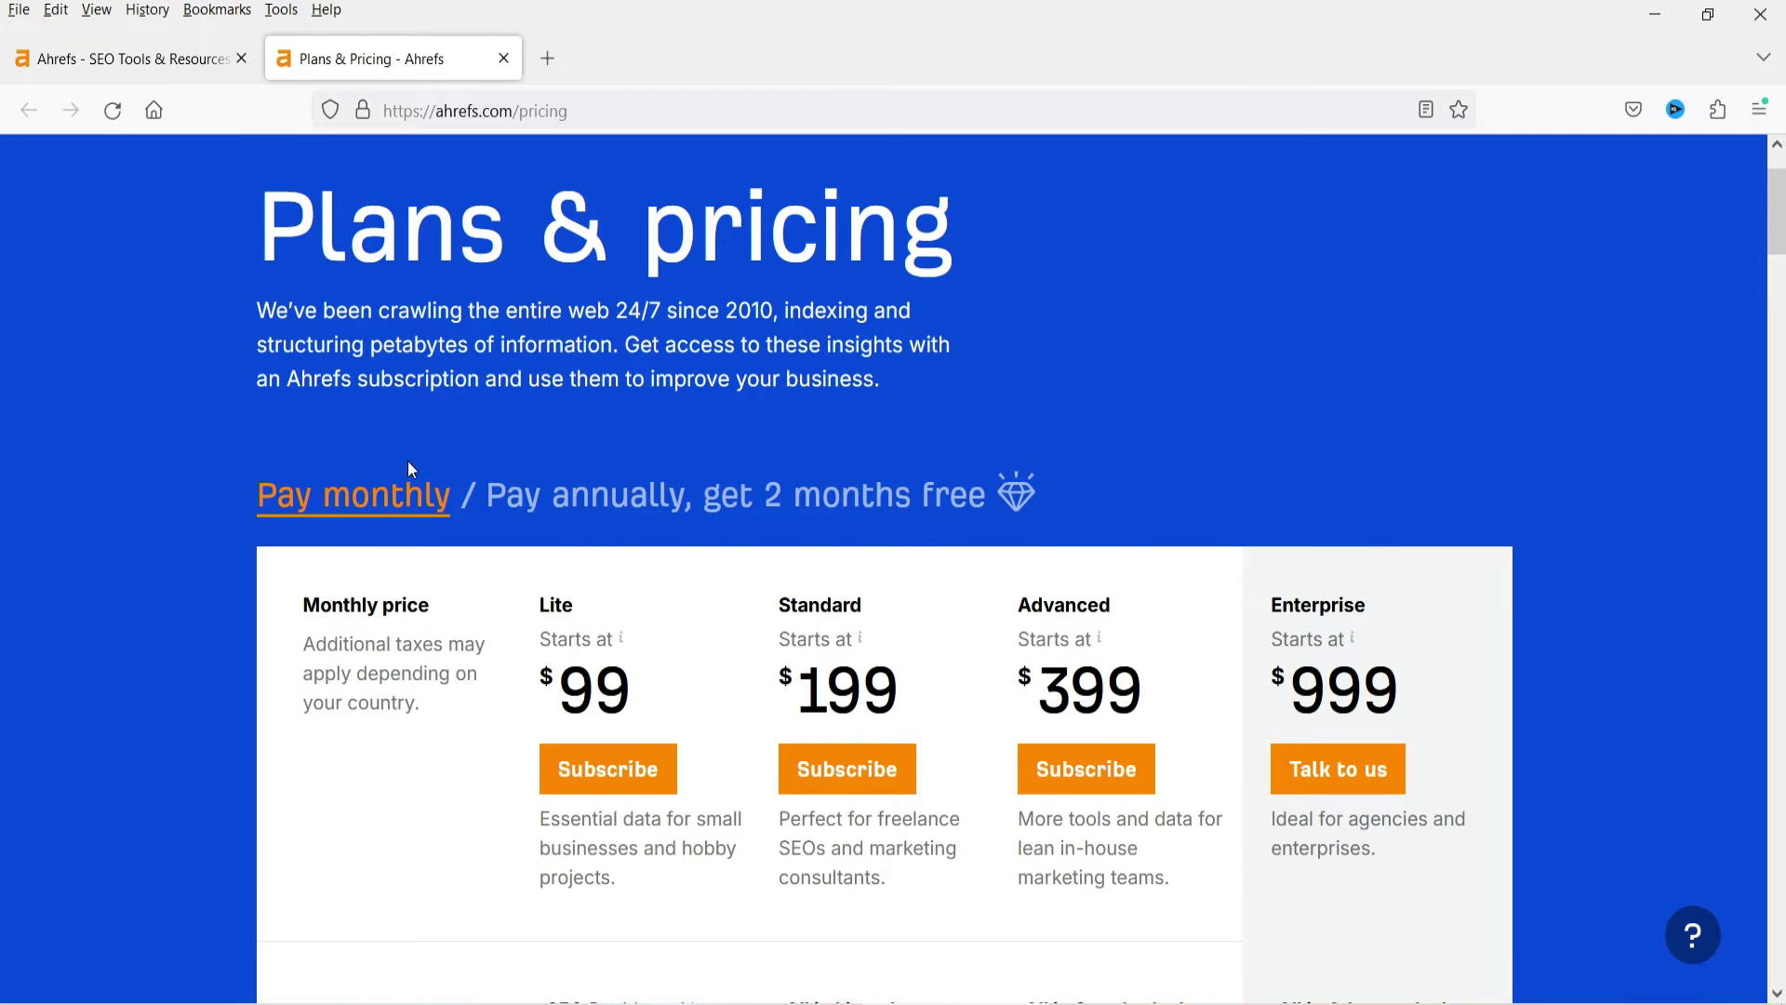
scroll(391, 521, down, 4)
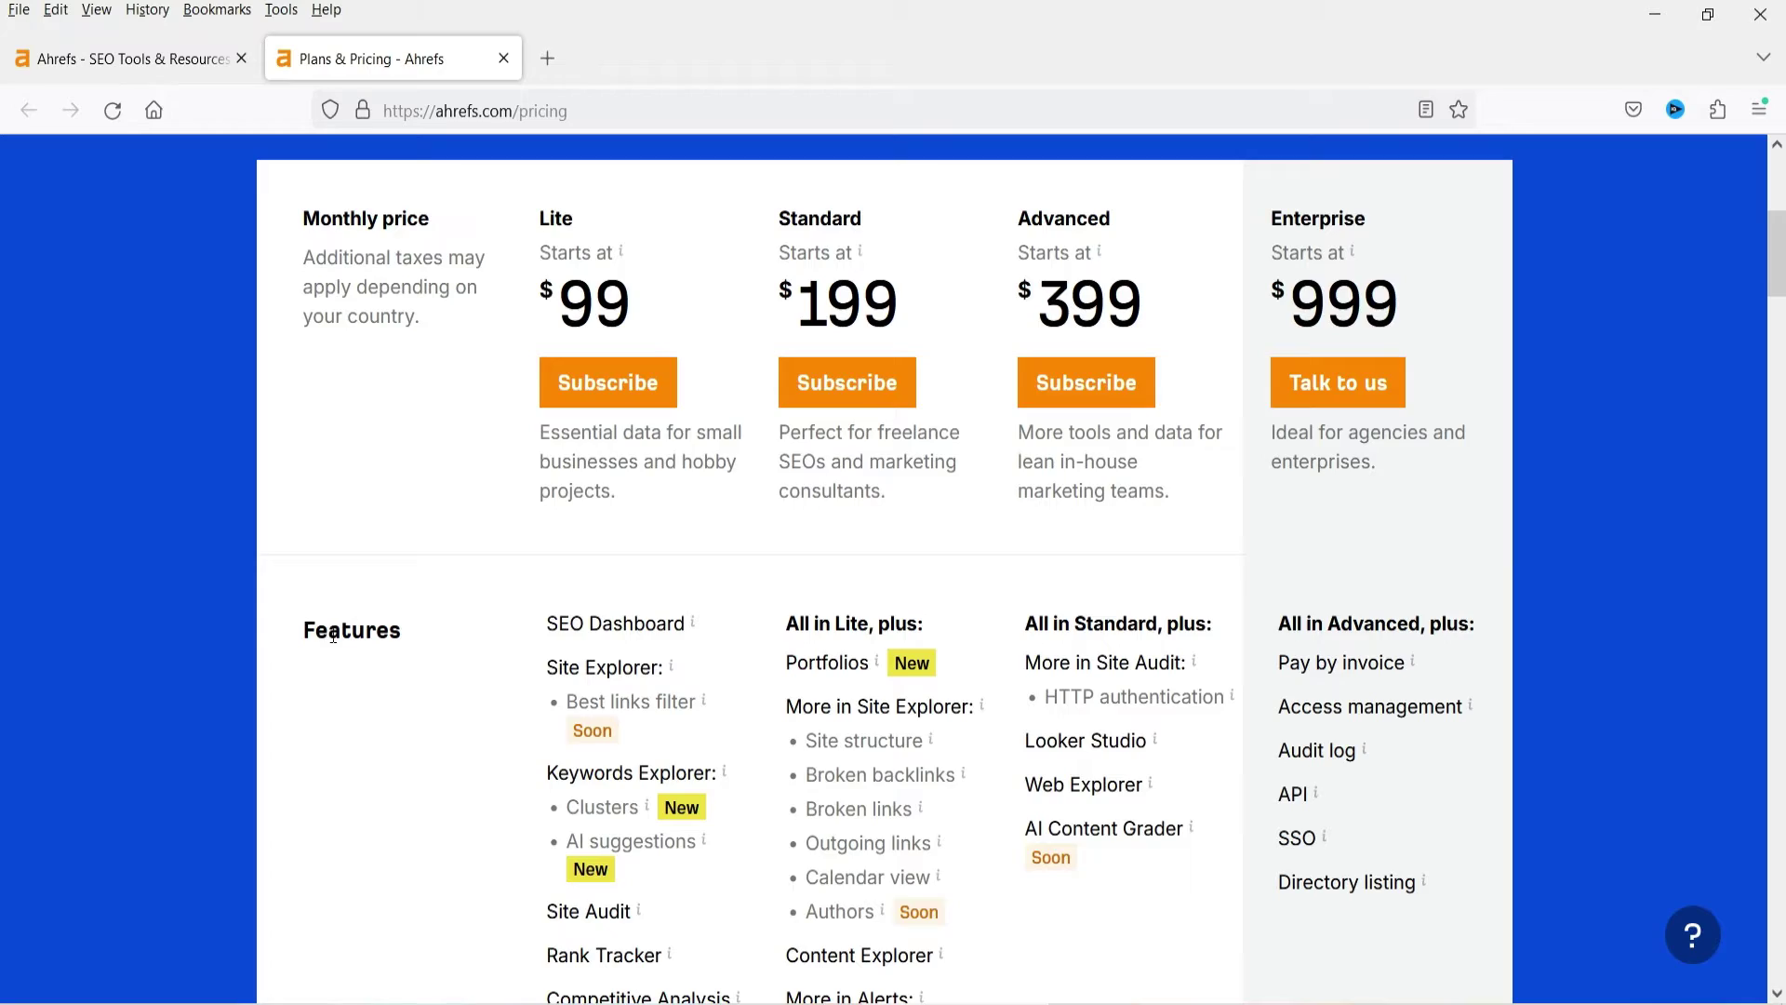
scroll(383, 626, down, 10)
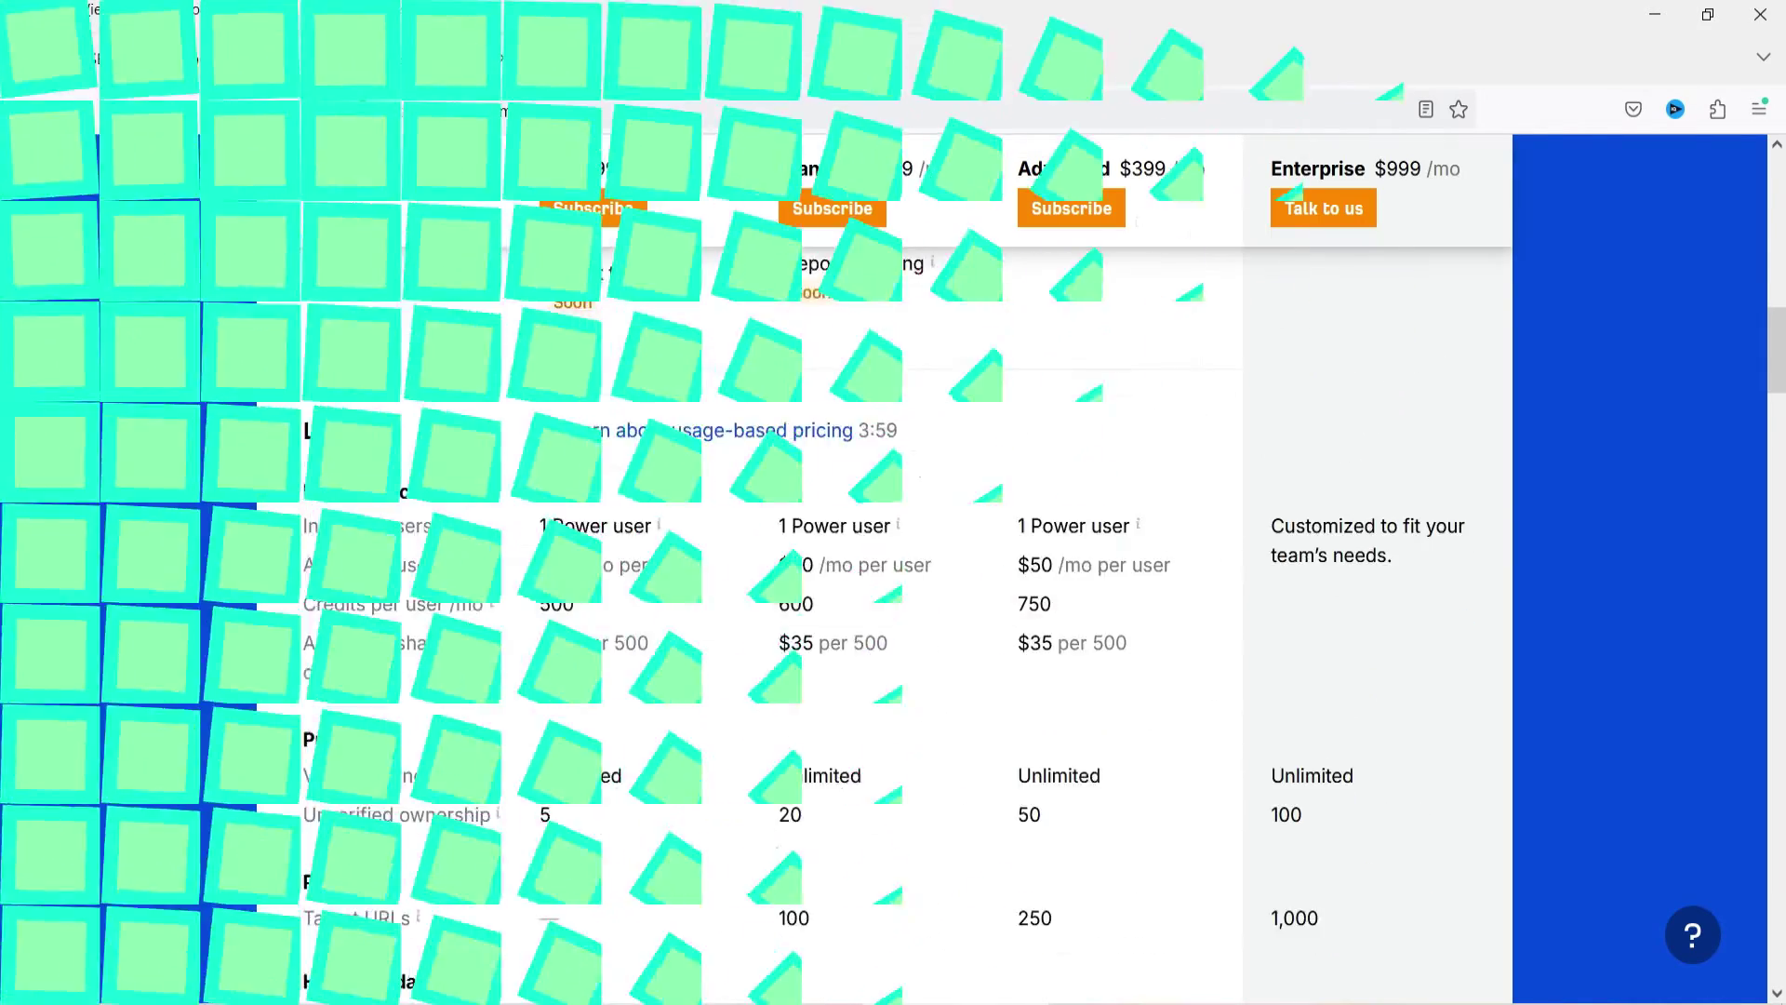
- Open the free Webmaster Tools page from the footer links in a new tab and switch to it
scroll(1757, 928, down, 20)
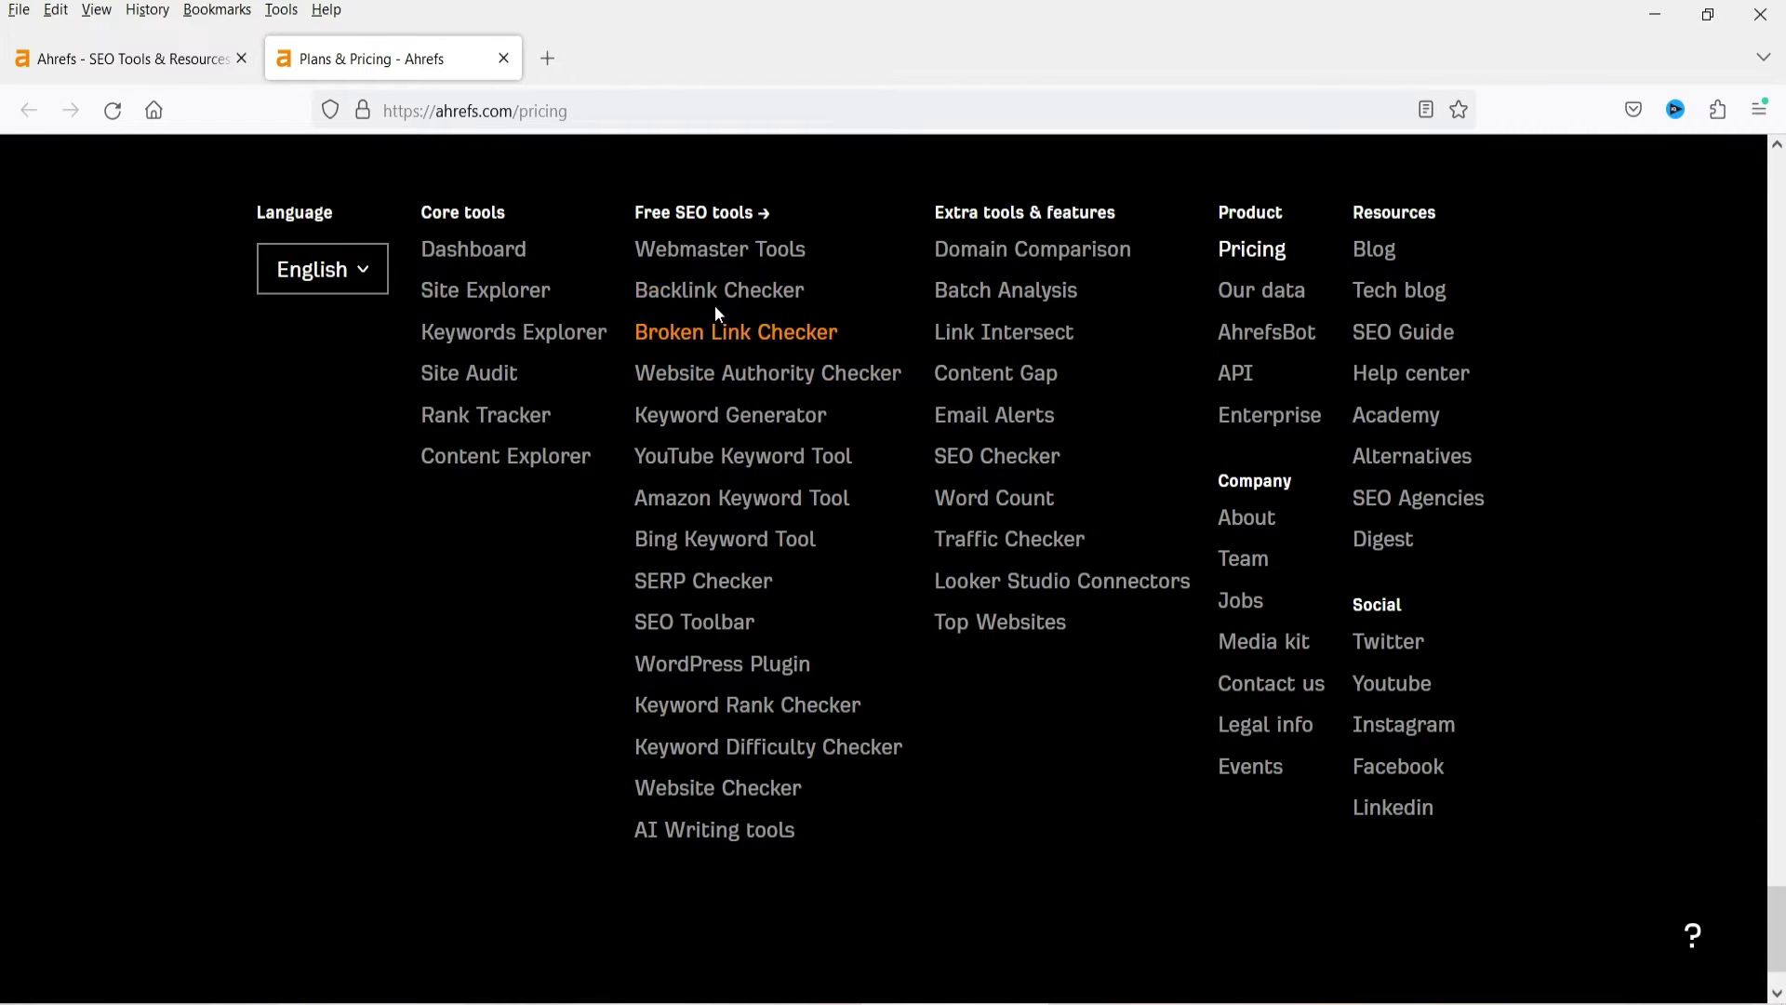
right_click(724, 260)
click(774, 275)
click(642, 67)
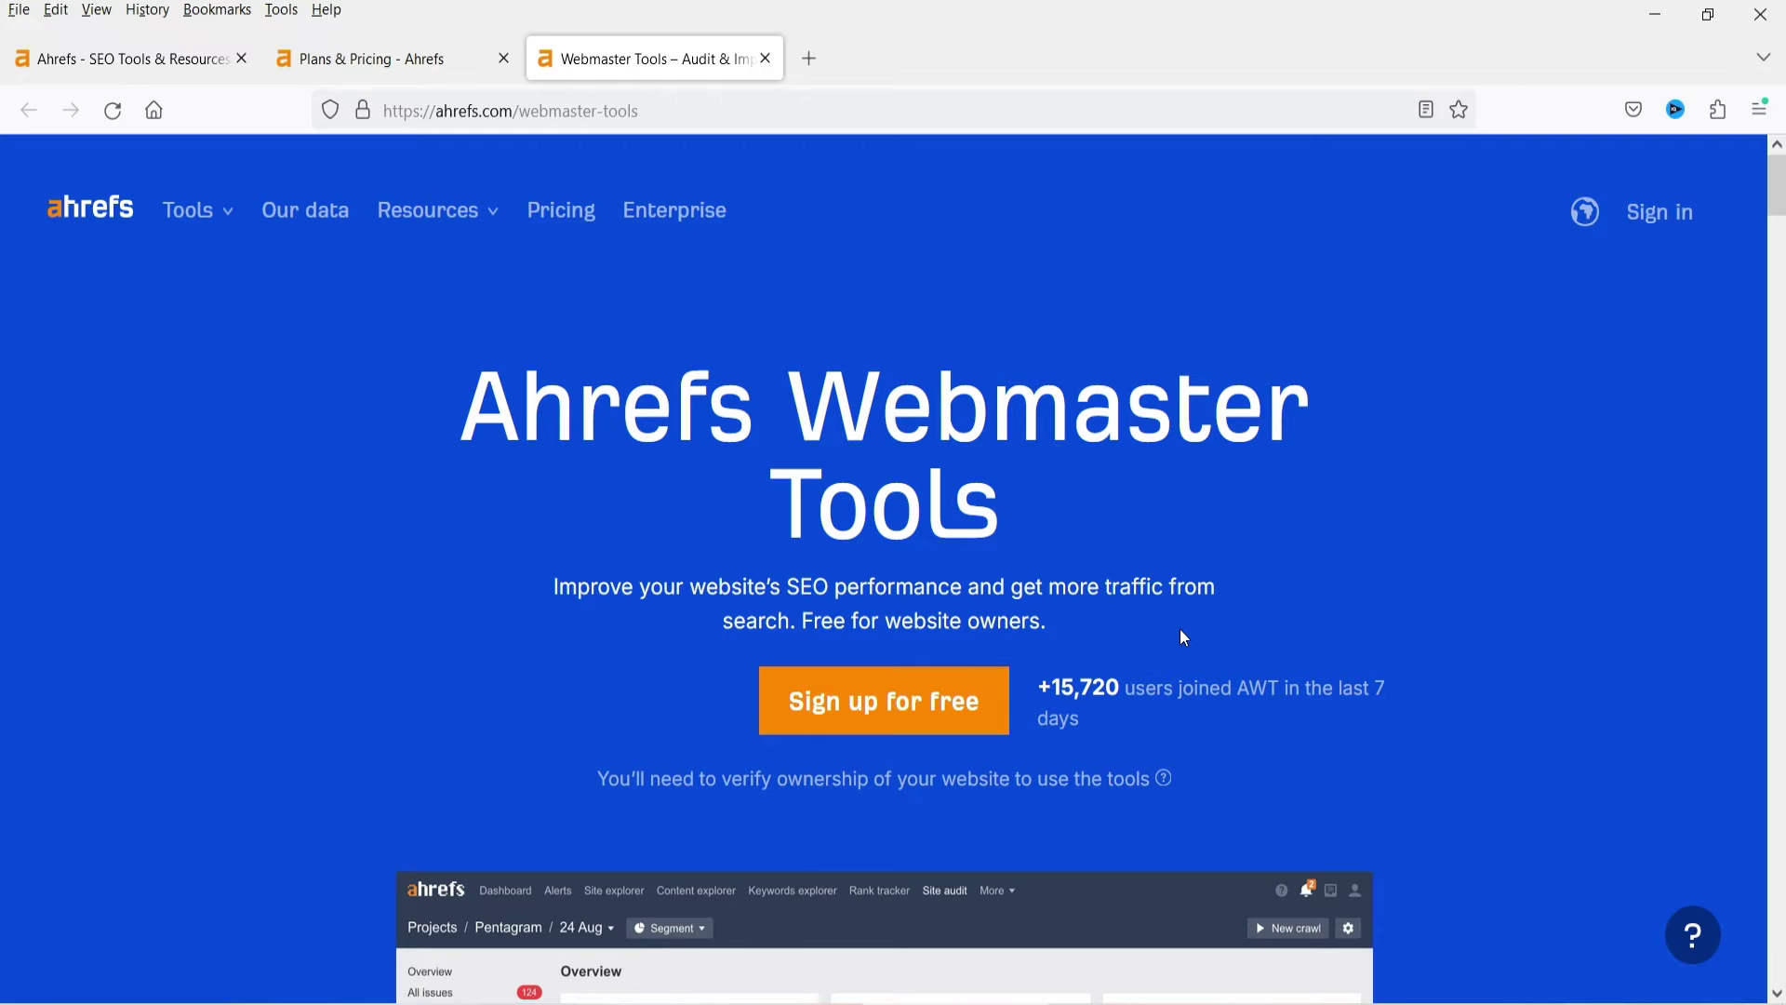
- Read through the Webmaster Tools benefits and the comparison table of AWT against Google Search Console
scroll(1142, 537, down, 6)
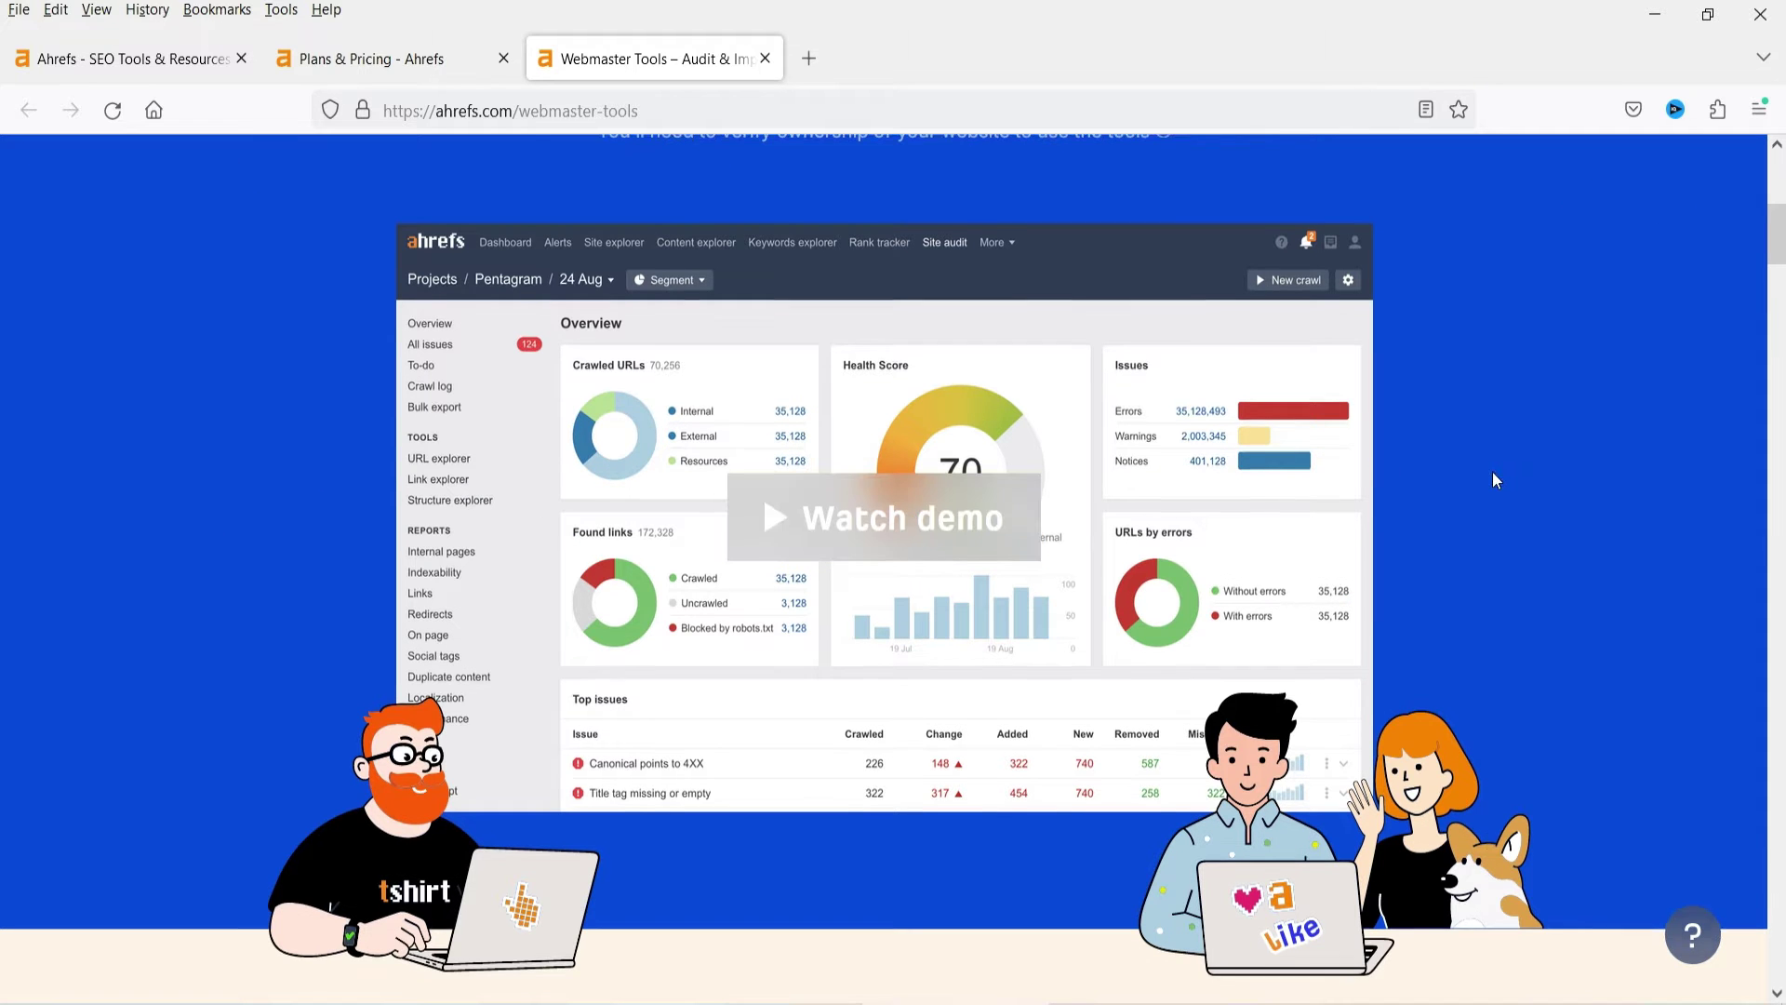
scroll(1493, 471, down, 4)
scroll(1488, 461, down, 9)
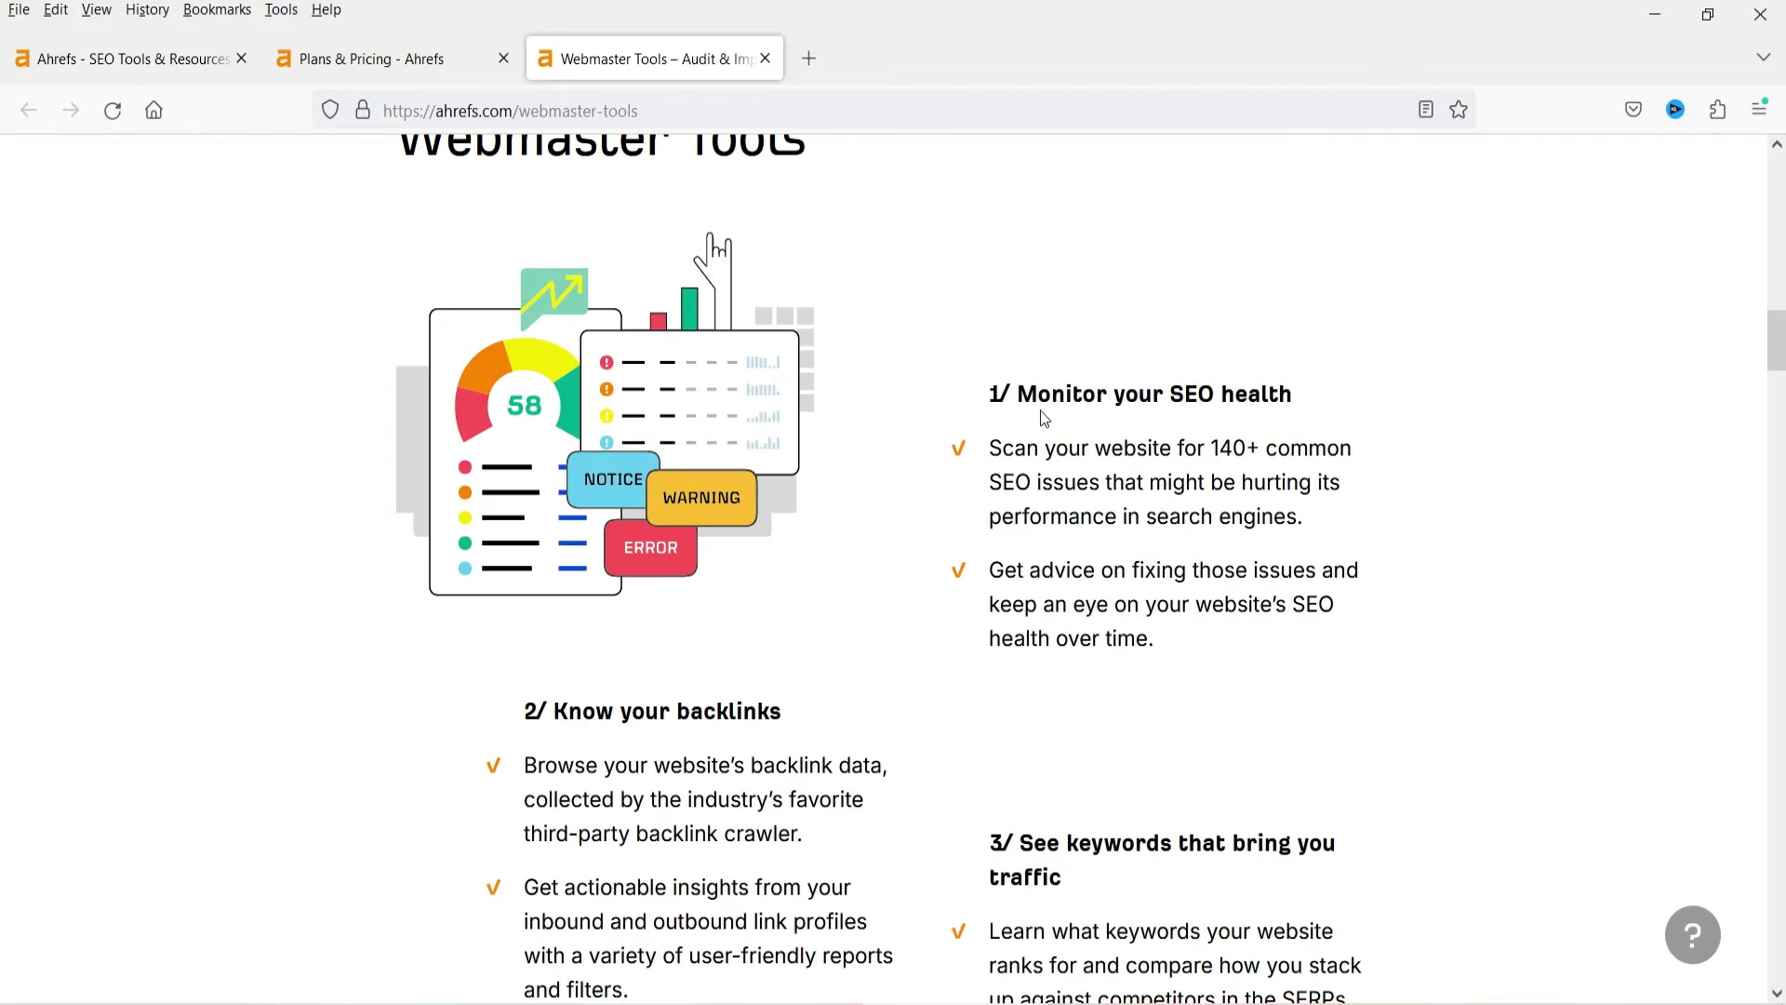
scroll(532, 382, down, 3)
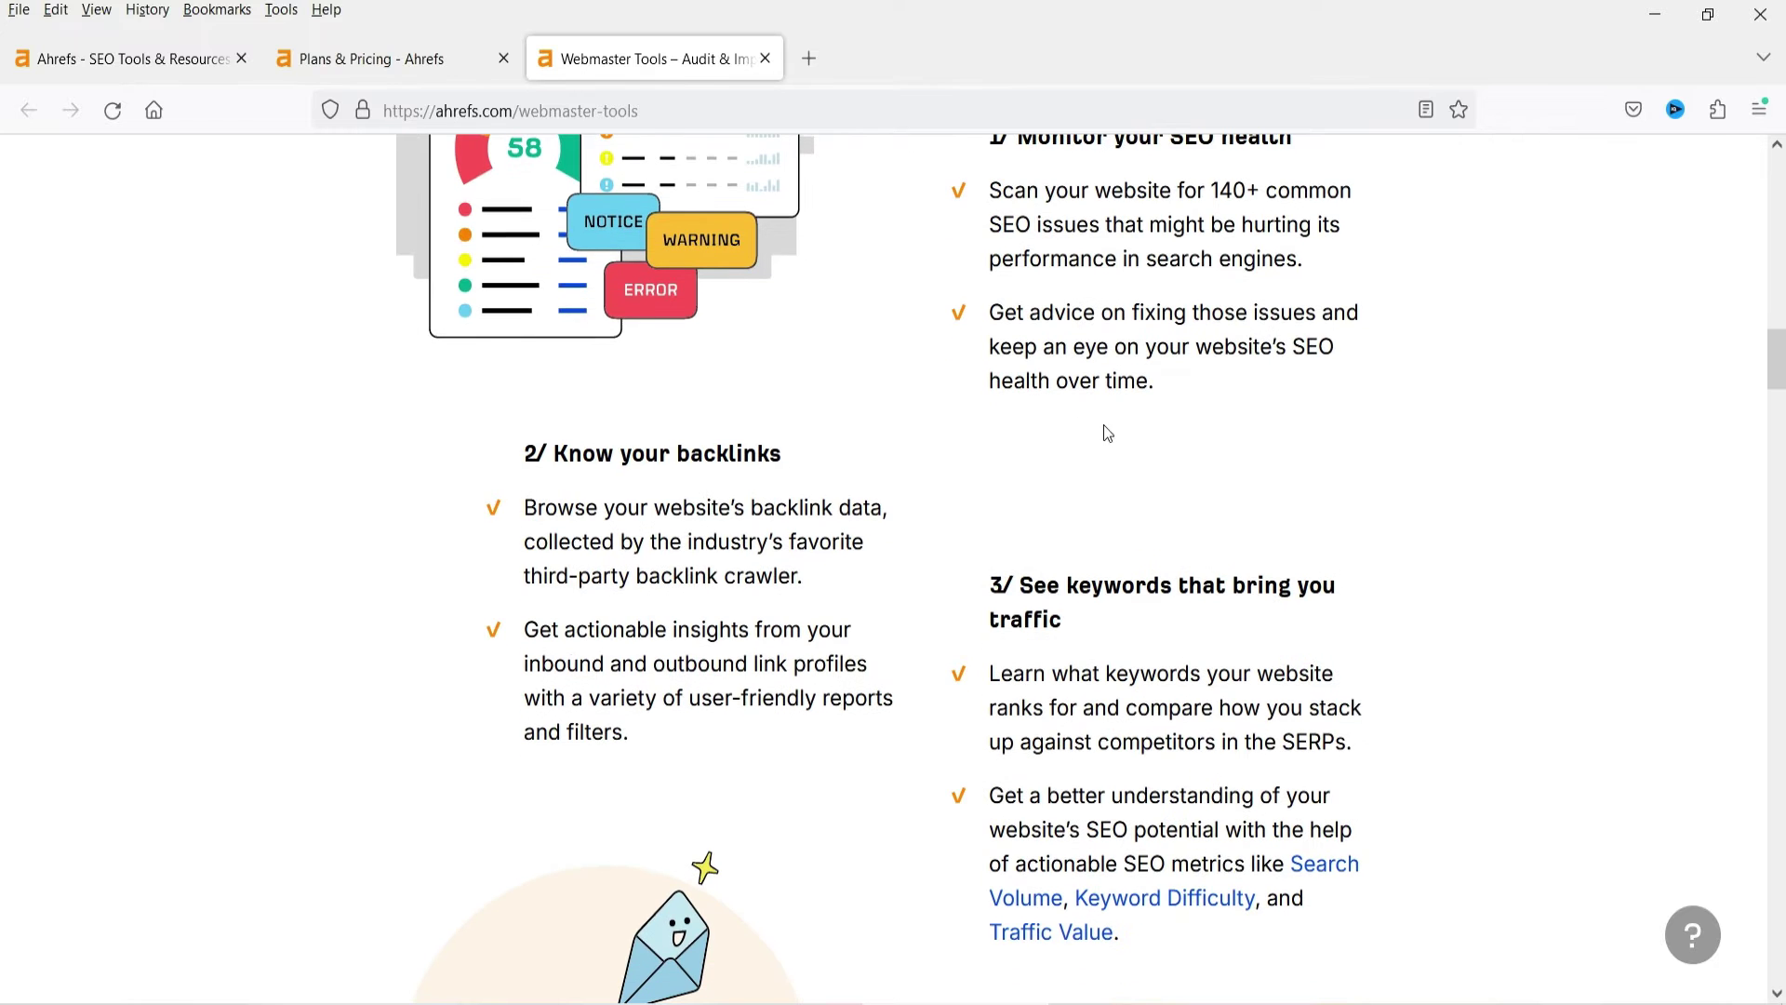
scroll(1083, 416, down, 3)
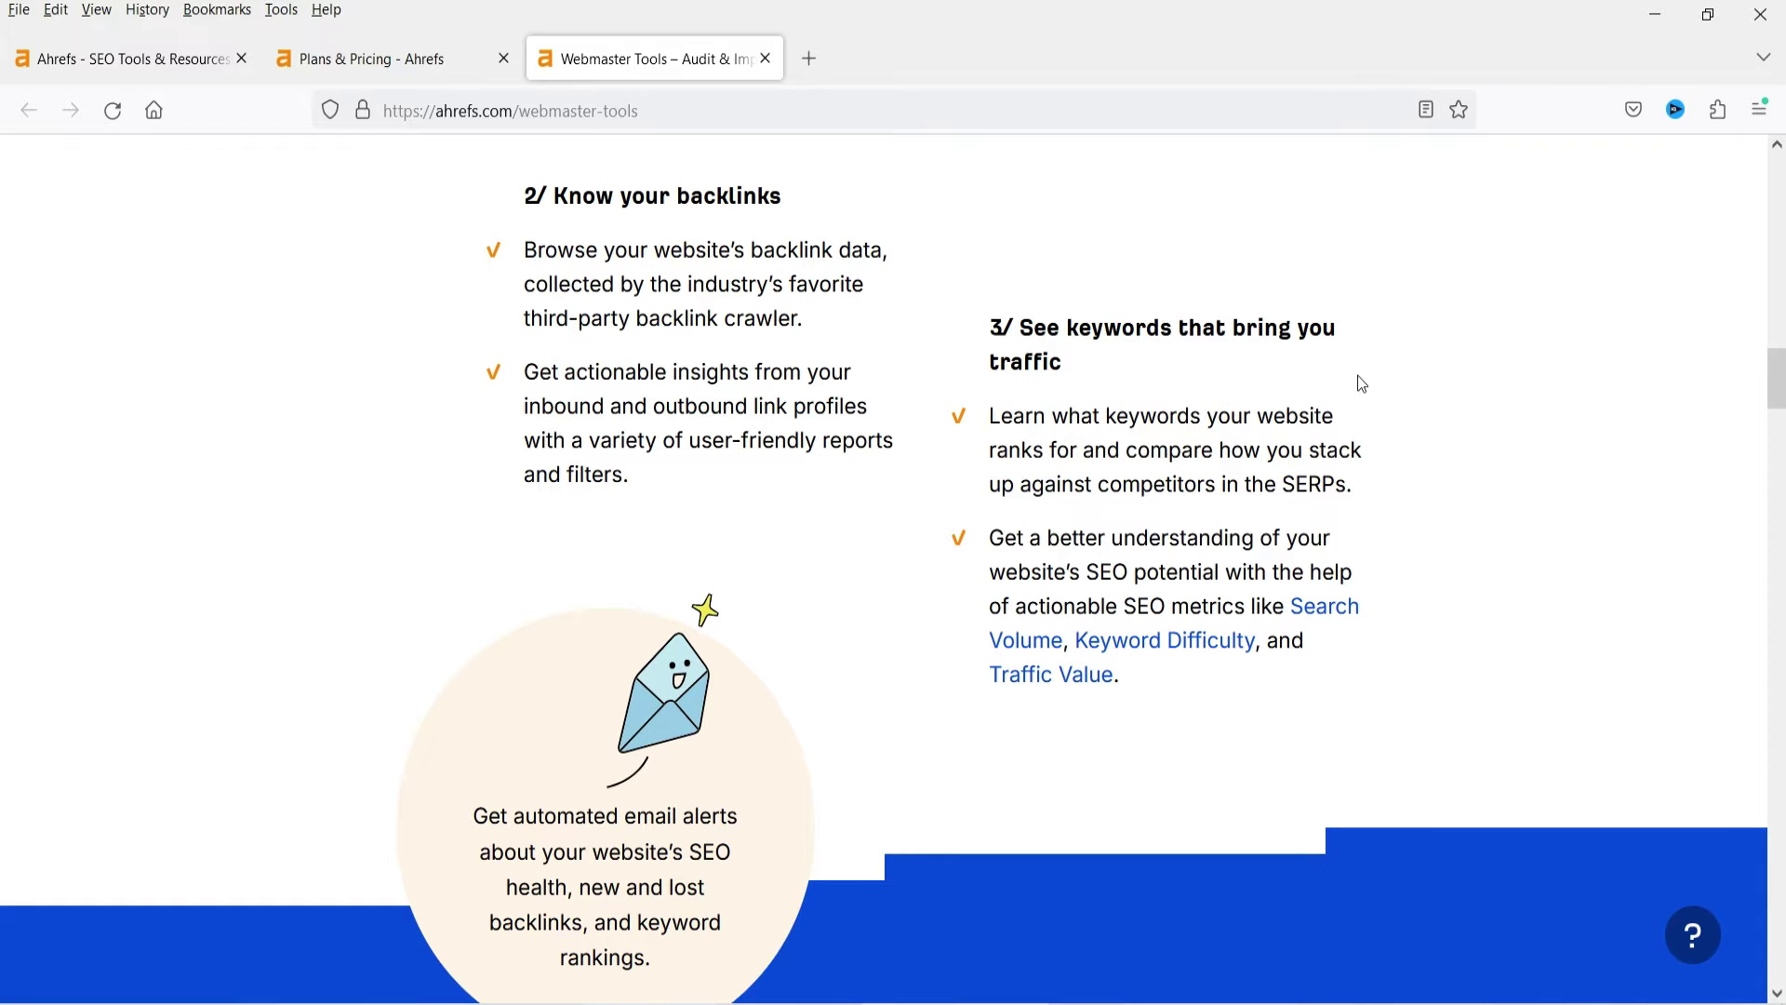
scroll(1358, 385, down, 10)
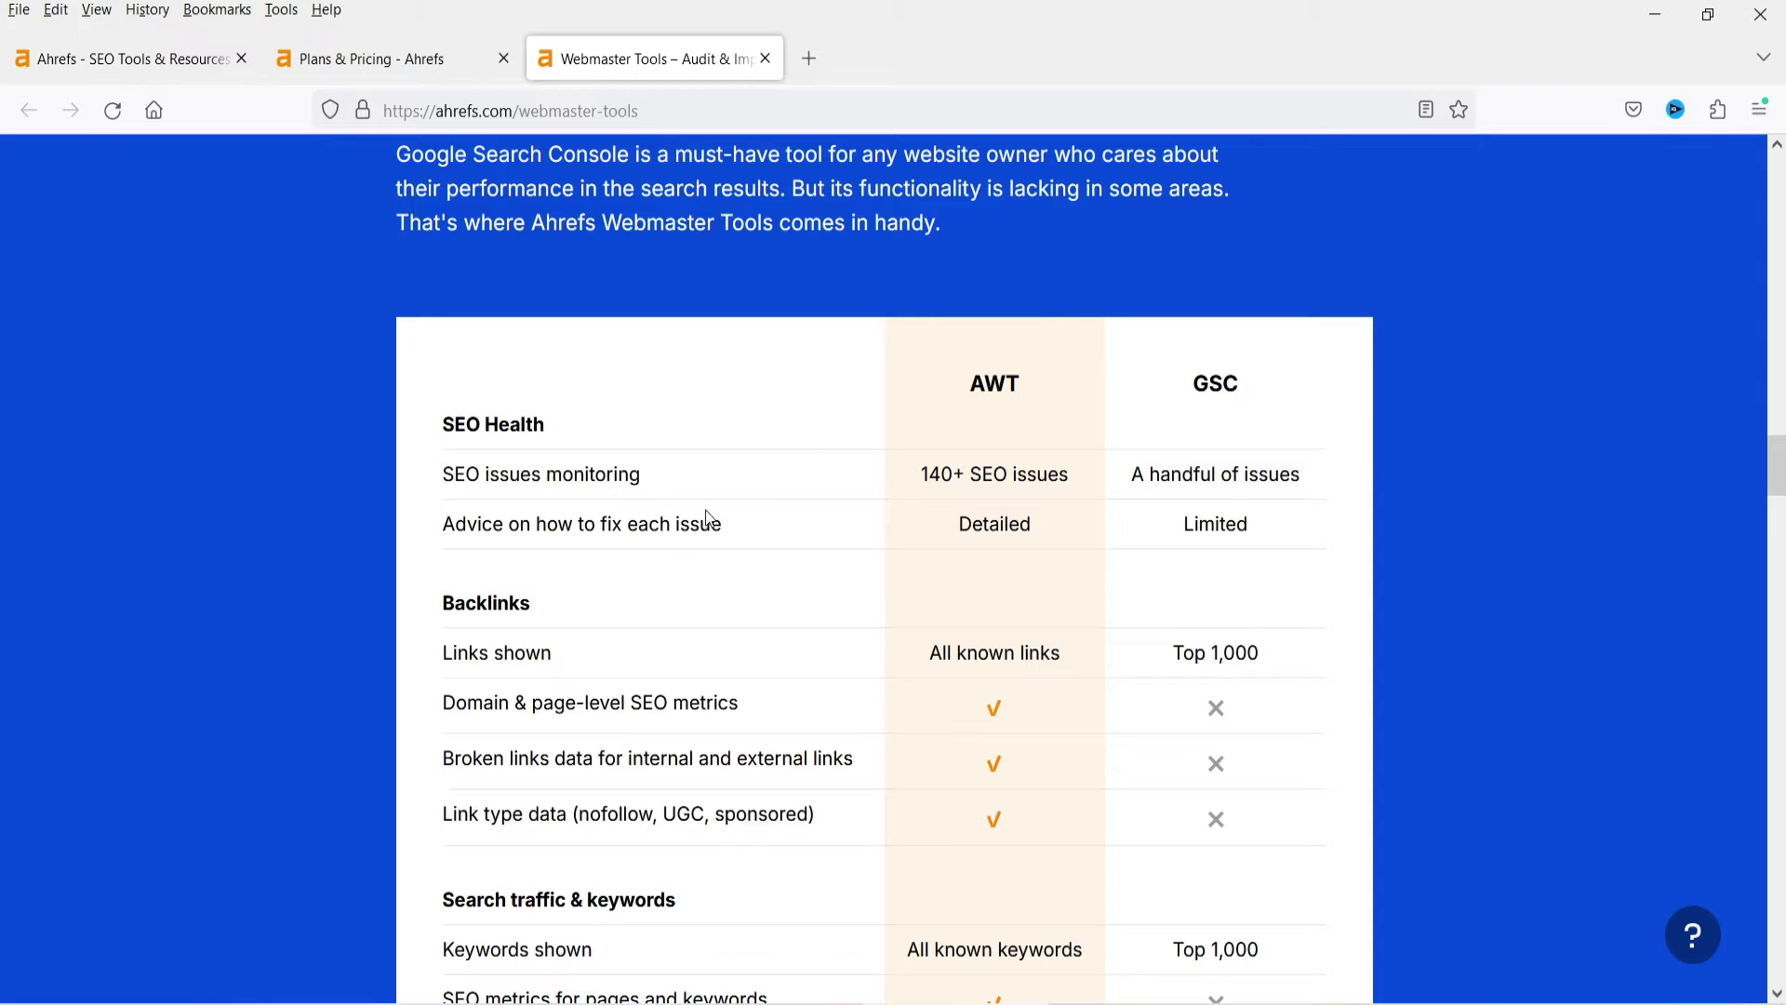
scroll(1008, 638, up, 1)
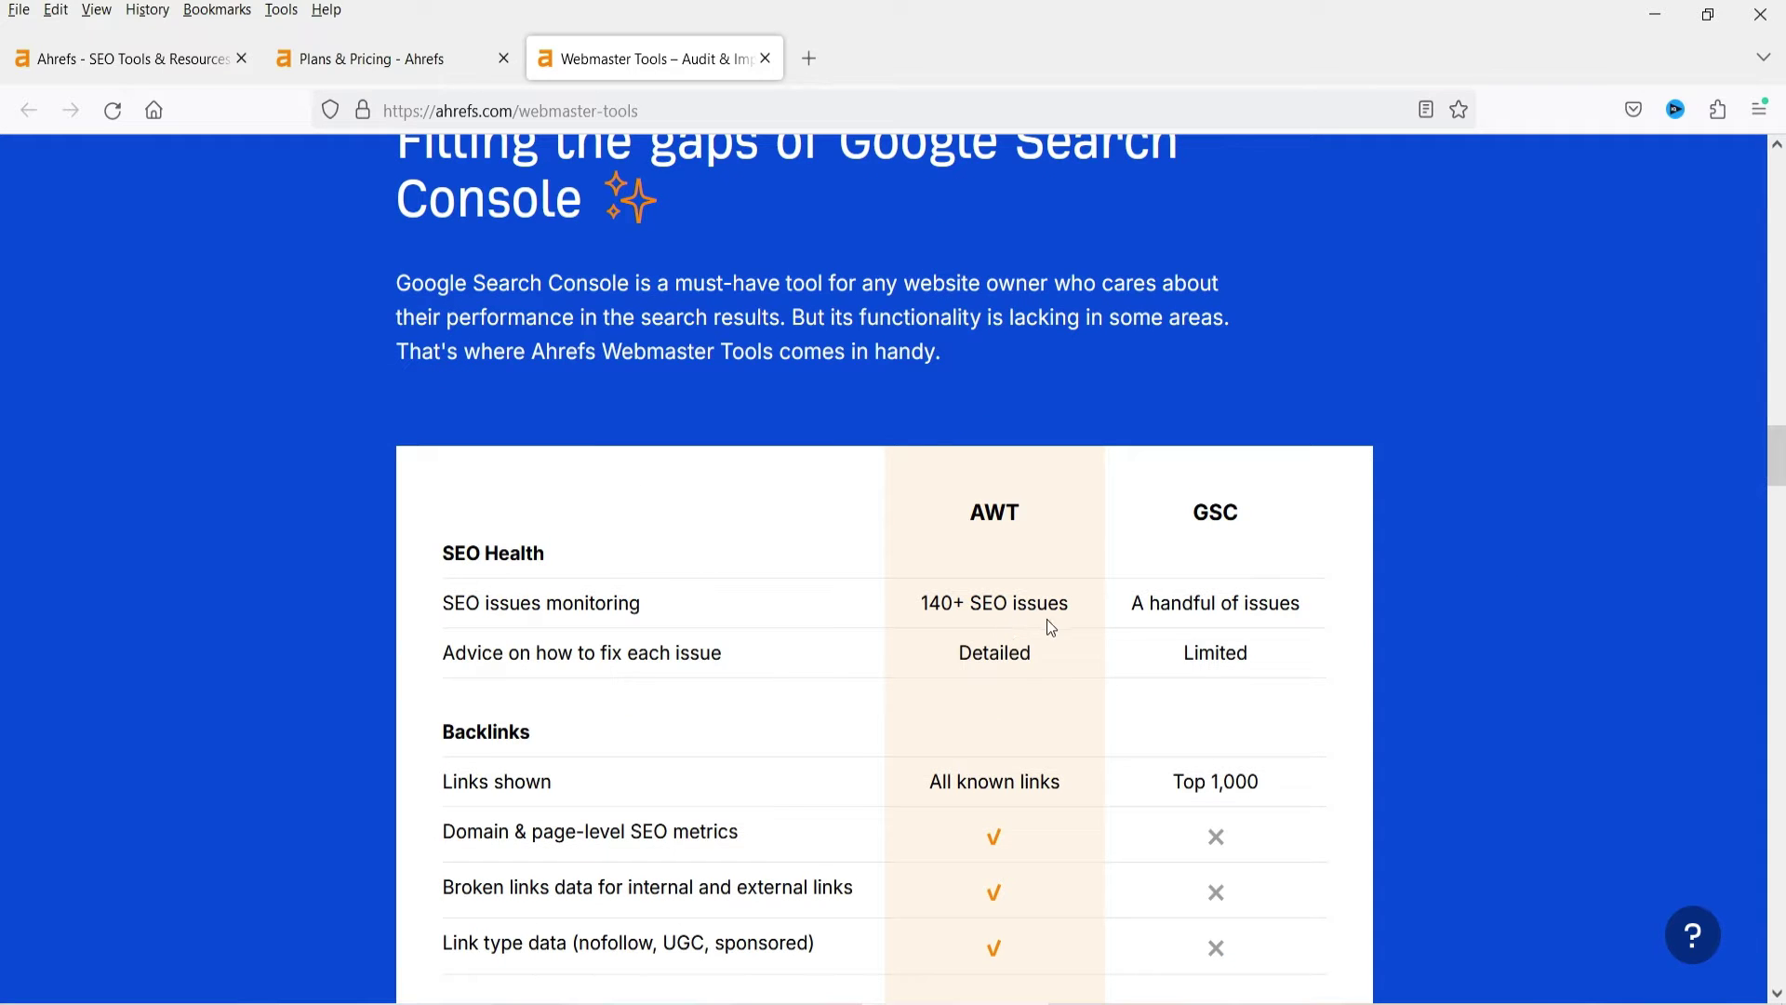
scroll(1052, 629, down, 2)
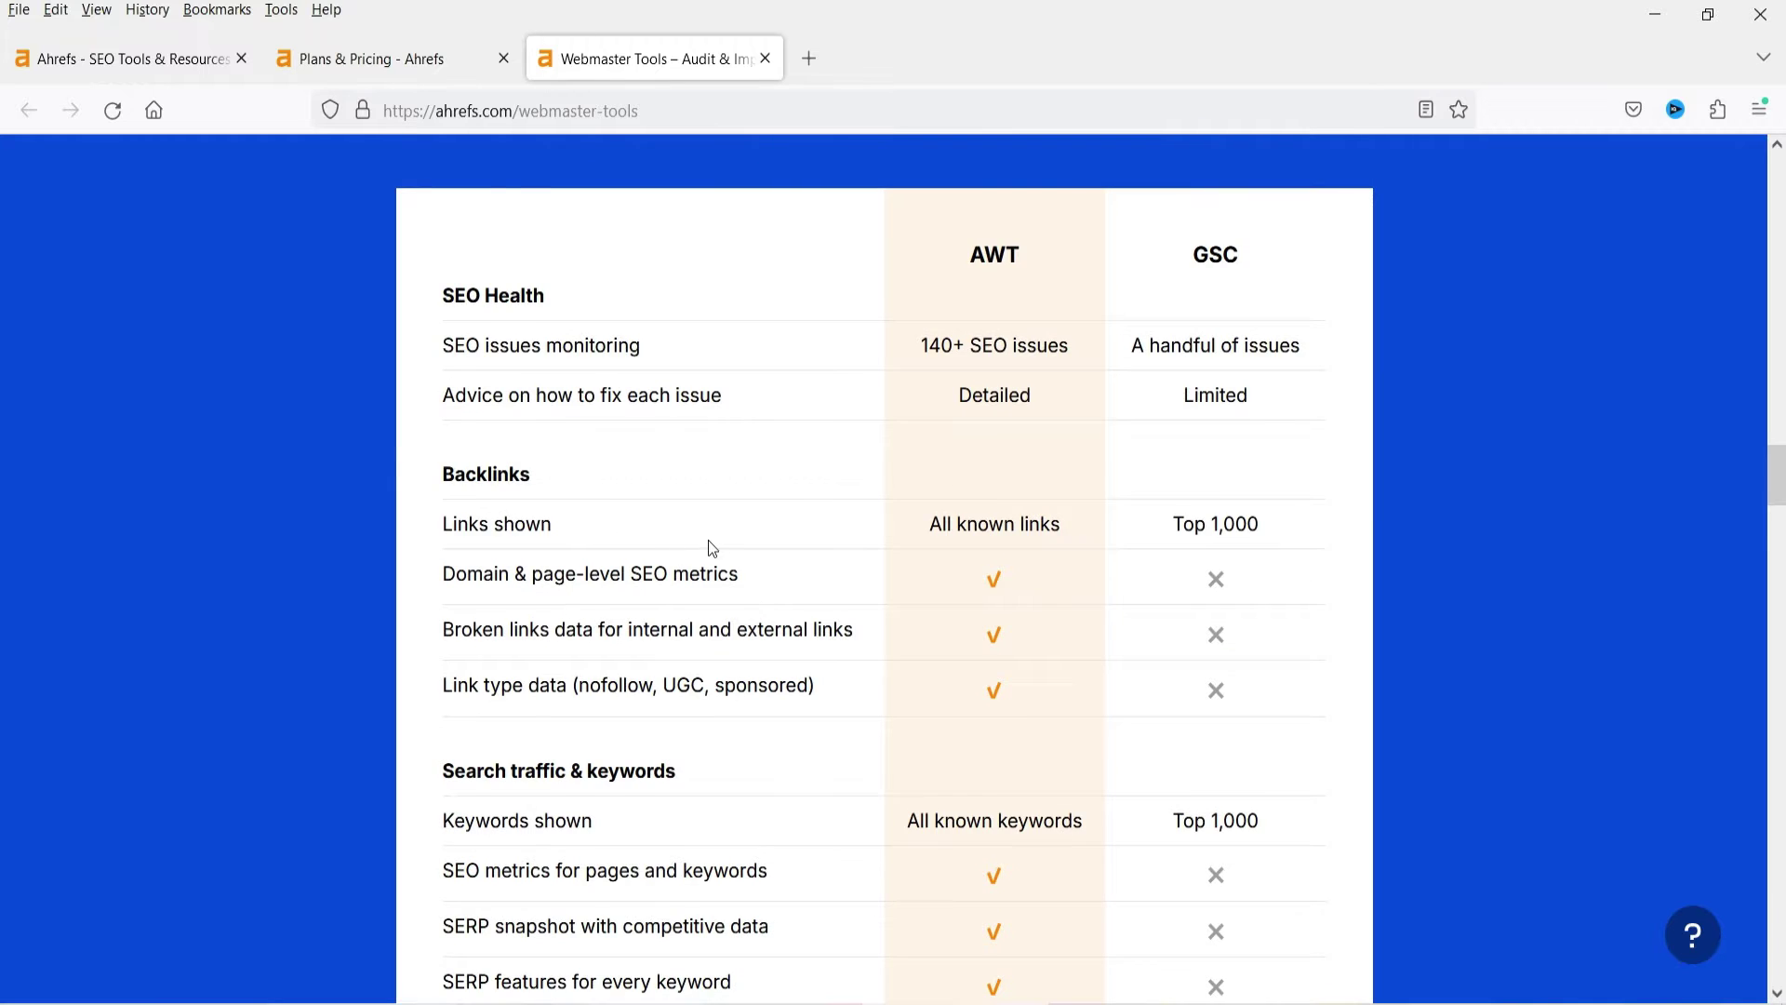
scroll(704, 554, down, 1)
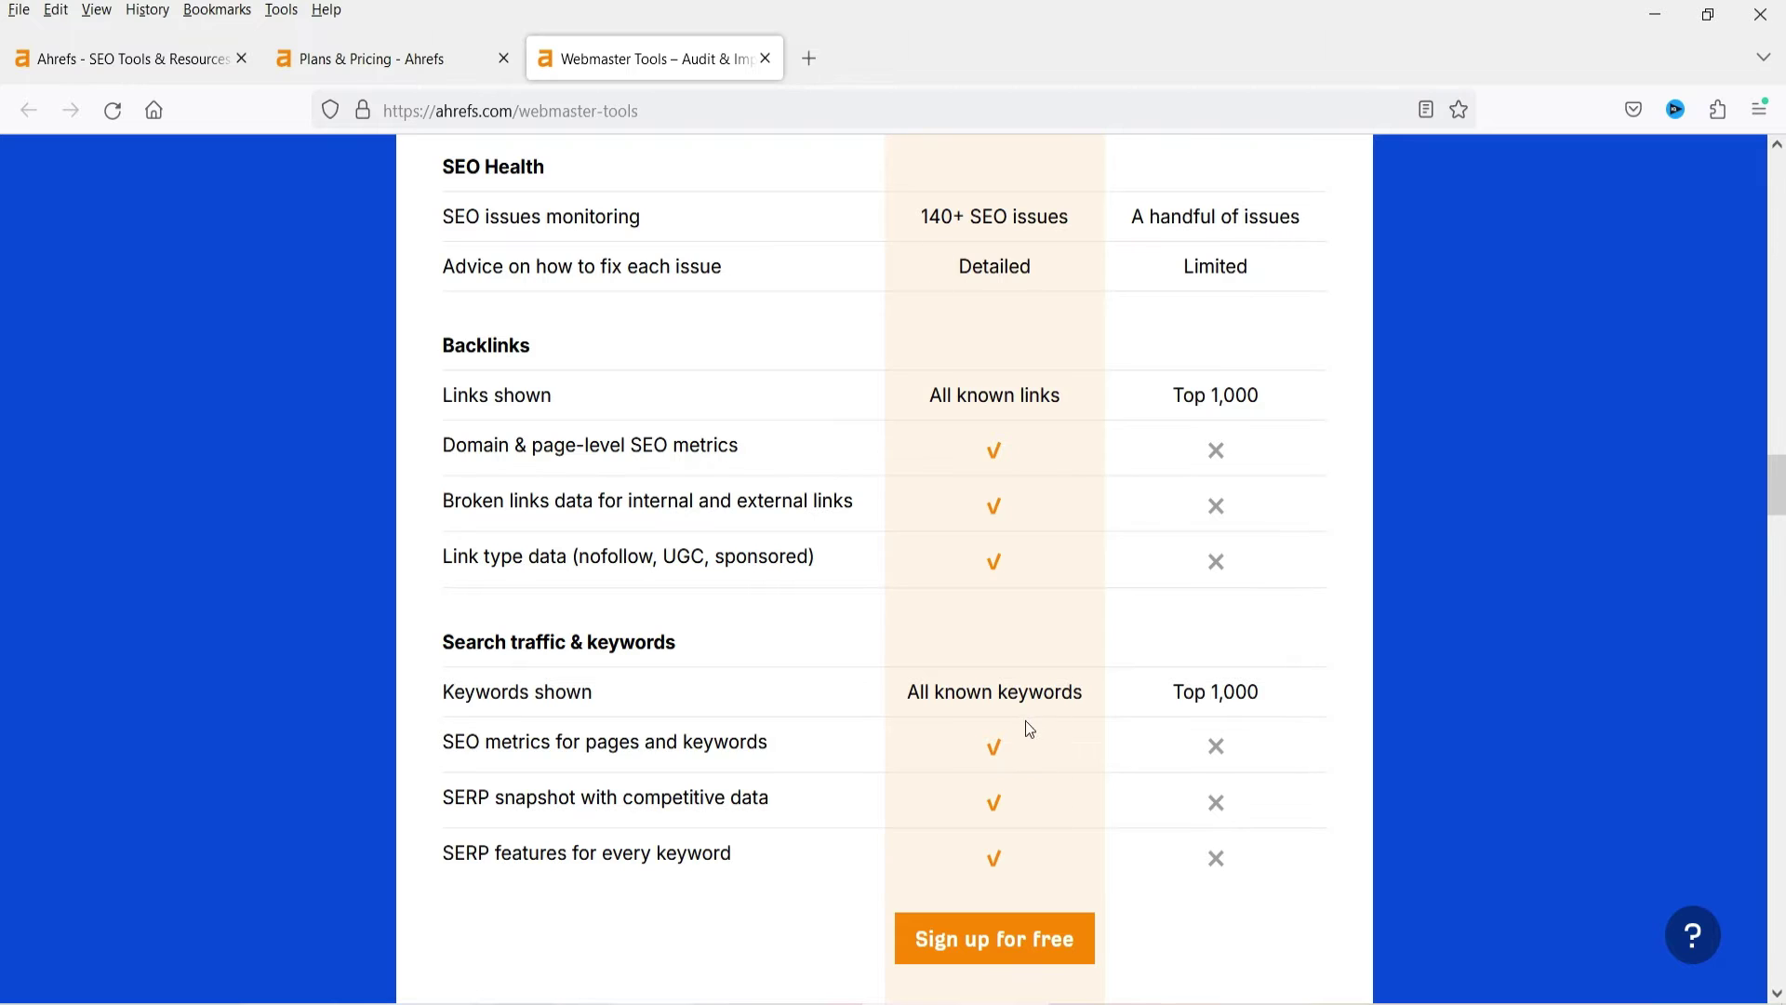
scroll(982, 582, down, 2)
scroll(1590, 579, up, 2)
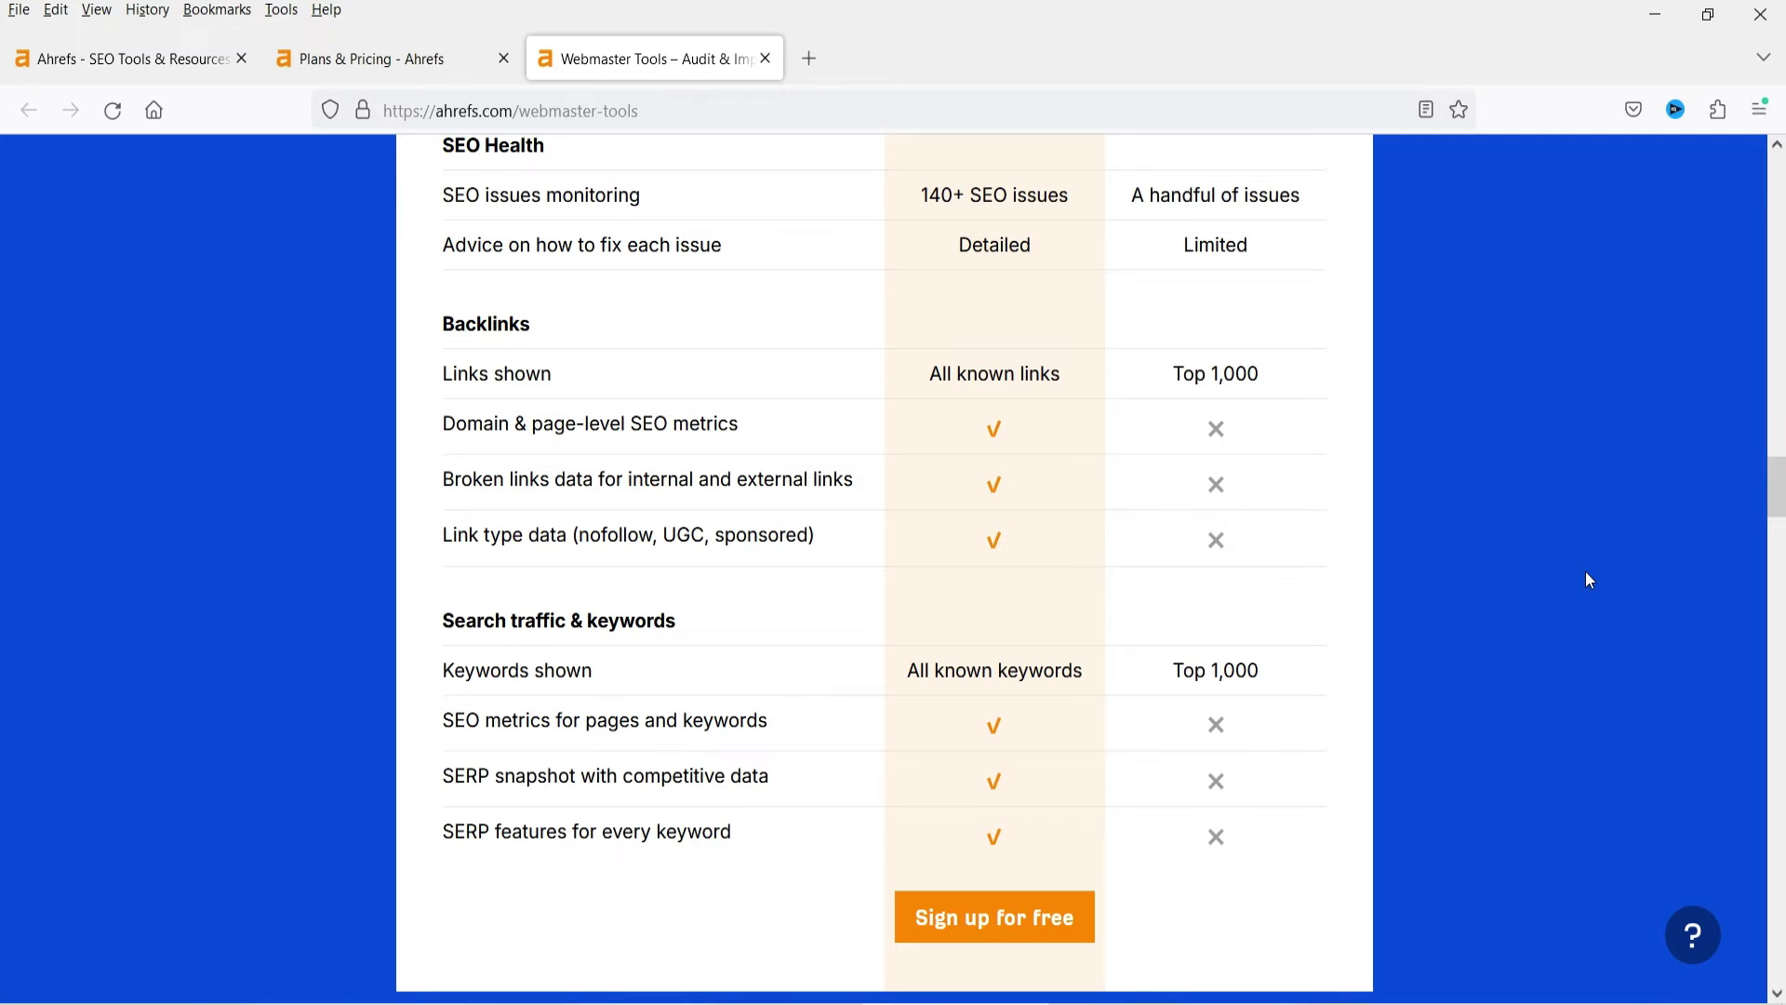
- Open the free Backlink Checker, review the backlink profile of fixhomenetwork.com including subdomains, and close the report
drag(1777, 509, 4, 967)
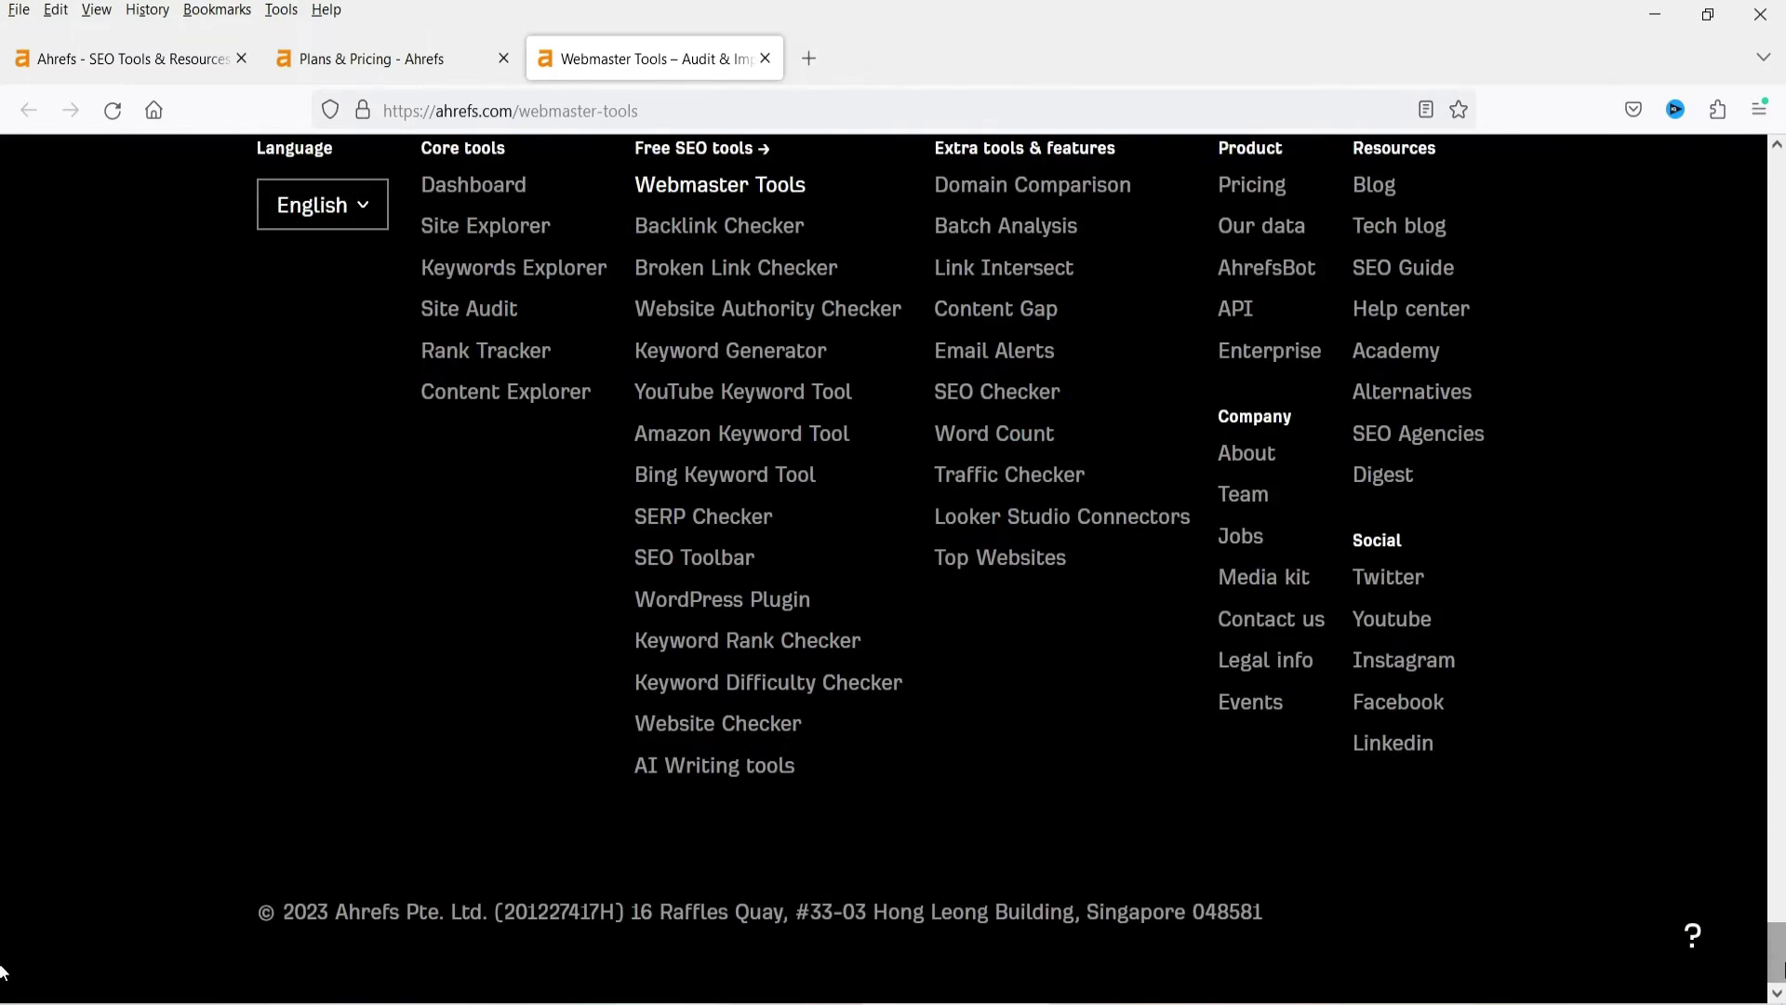
click(729, 226)
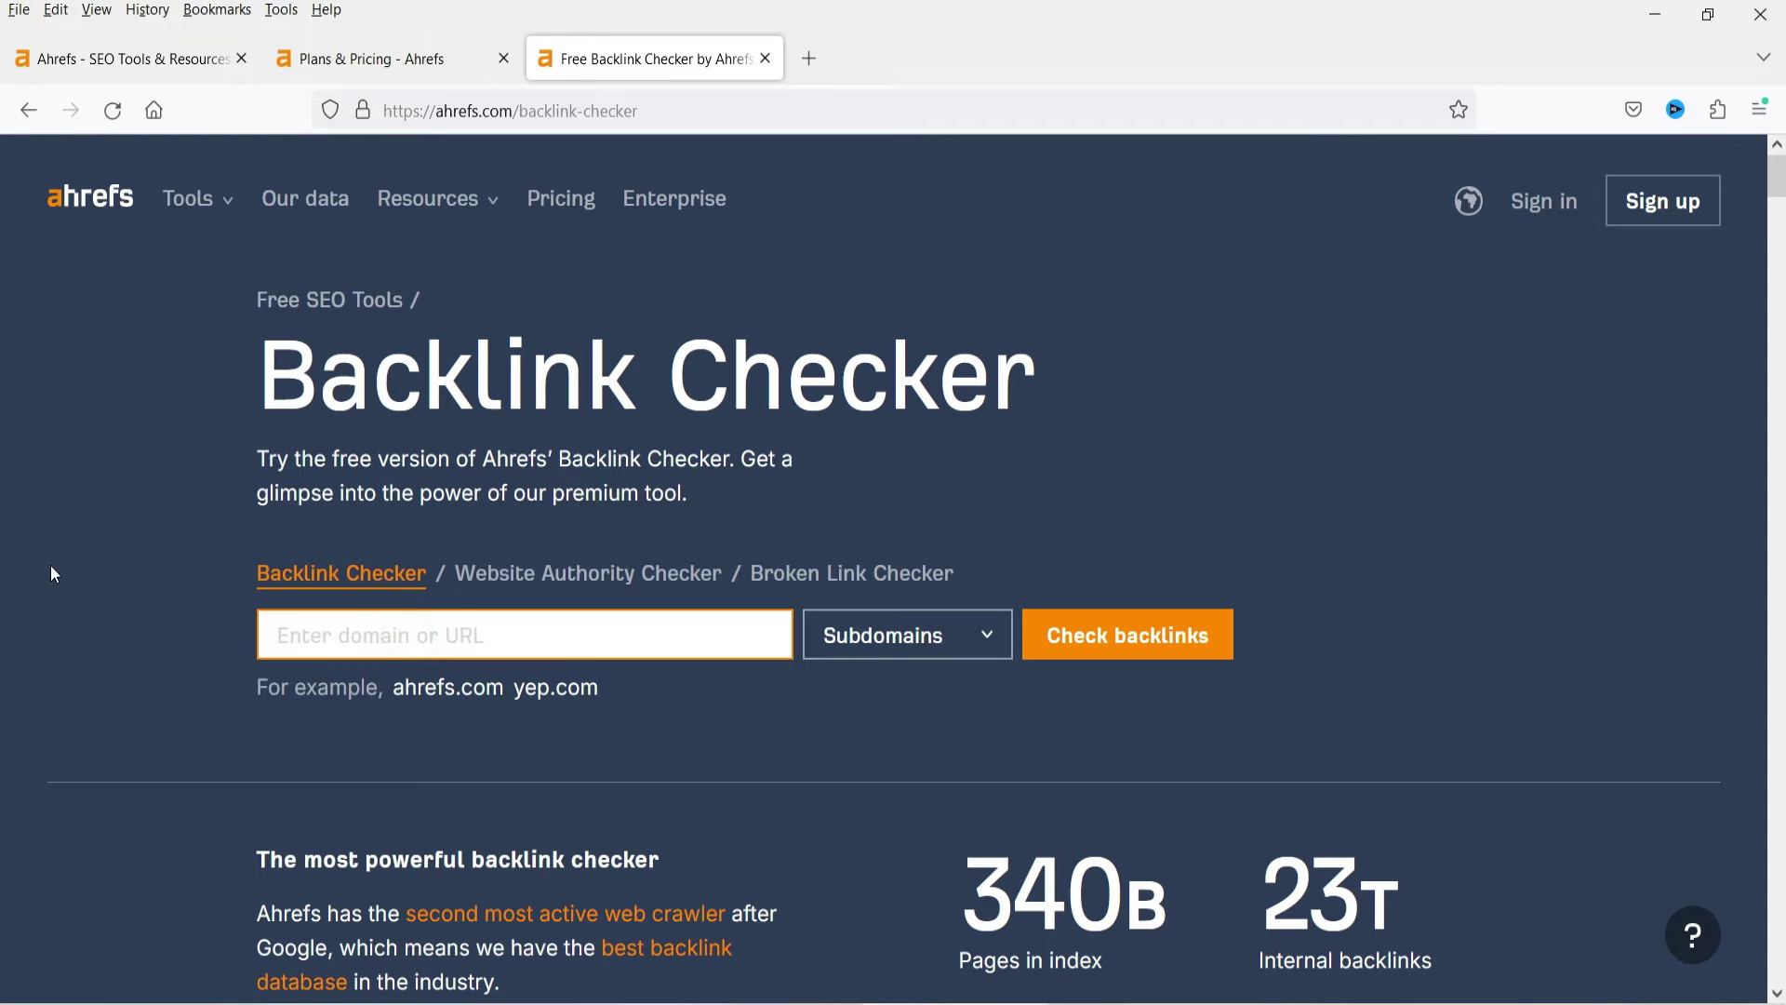
text(fixhomen)
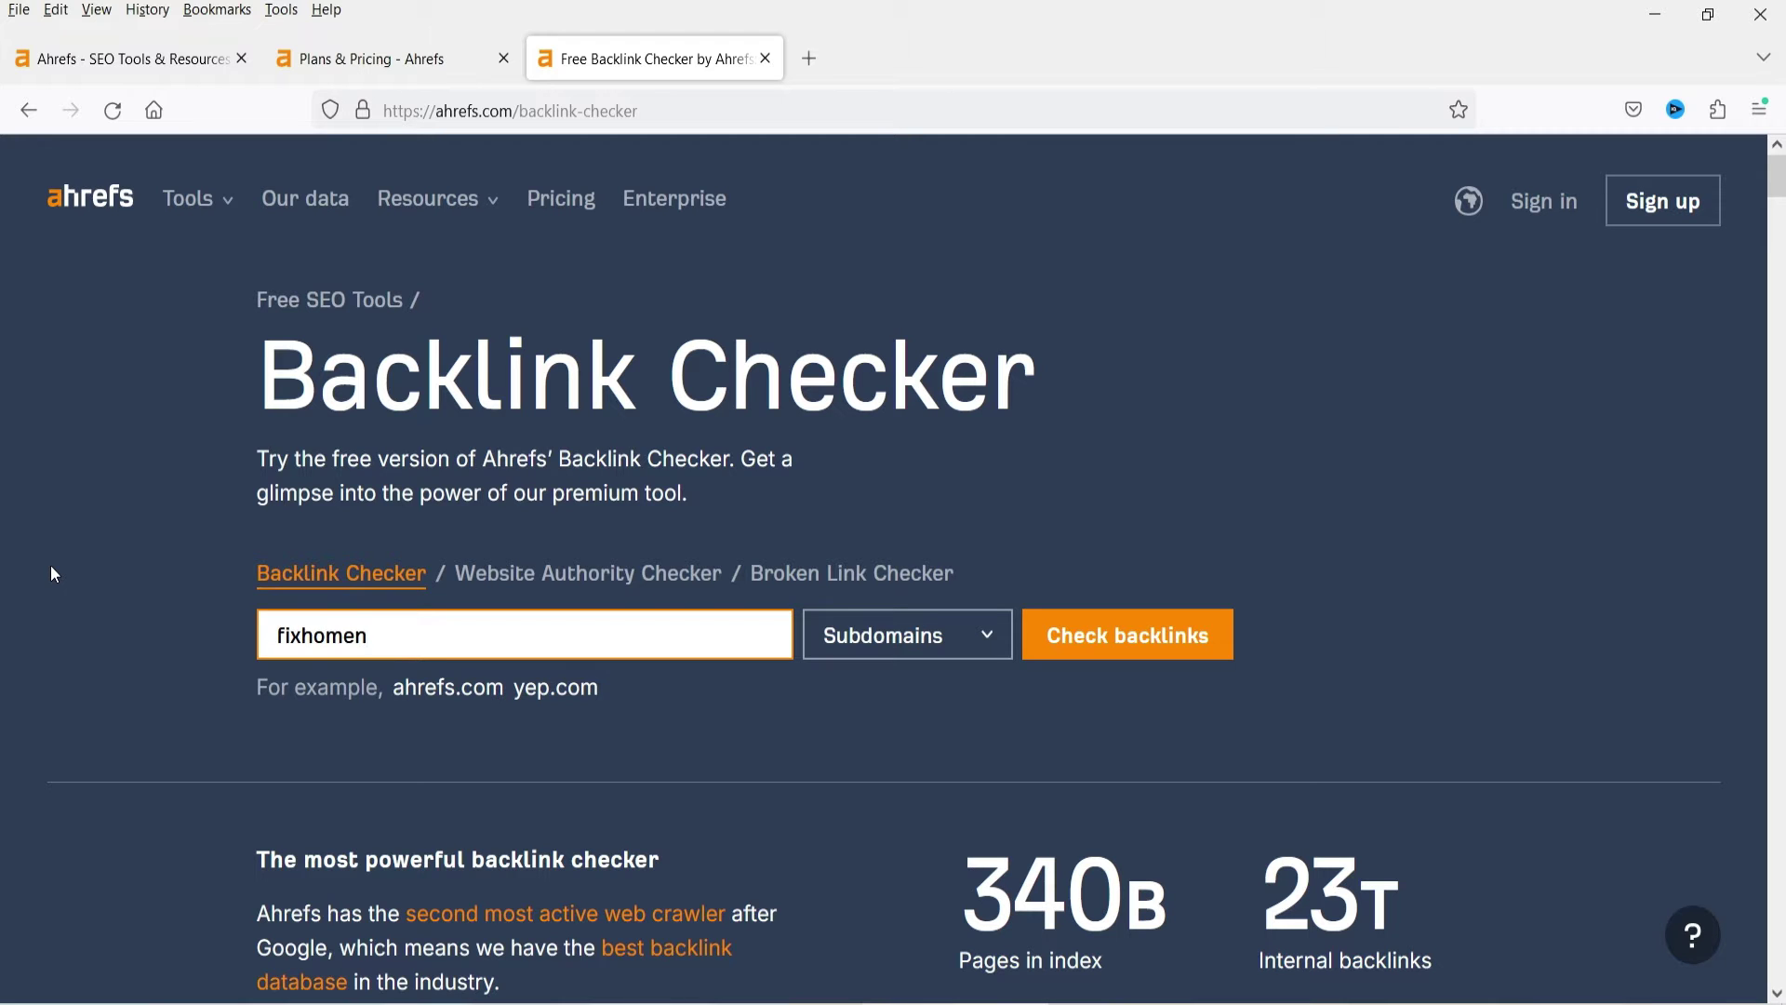
text(etwork.com)
click(1226, 625)
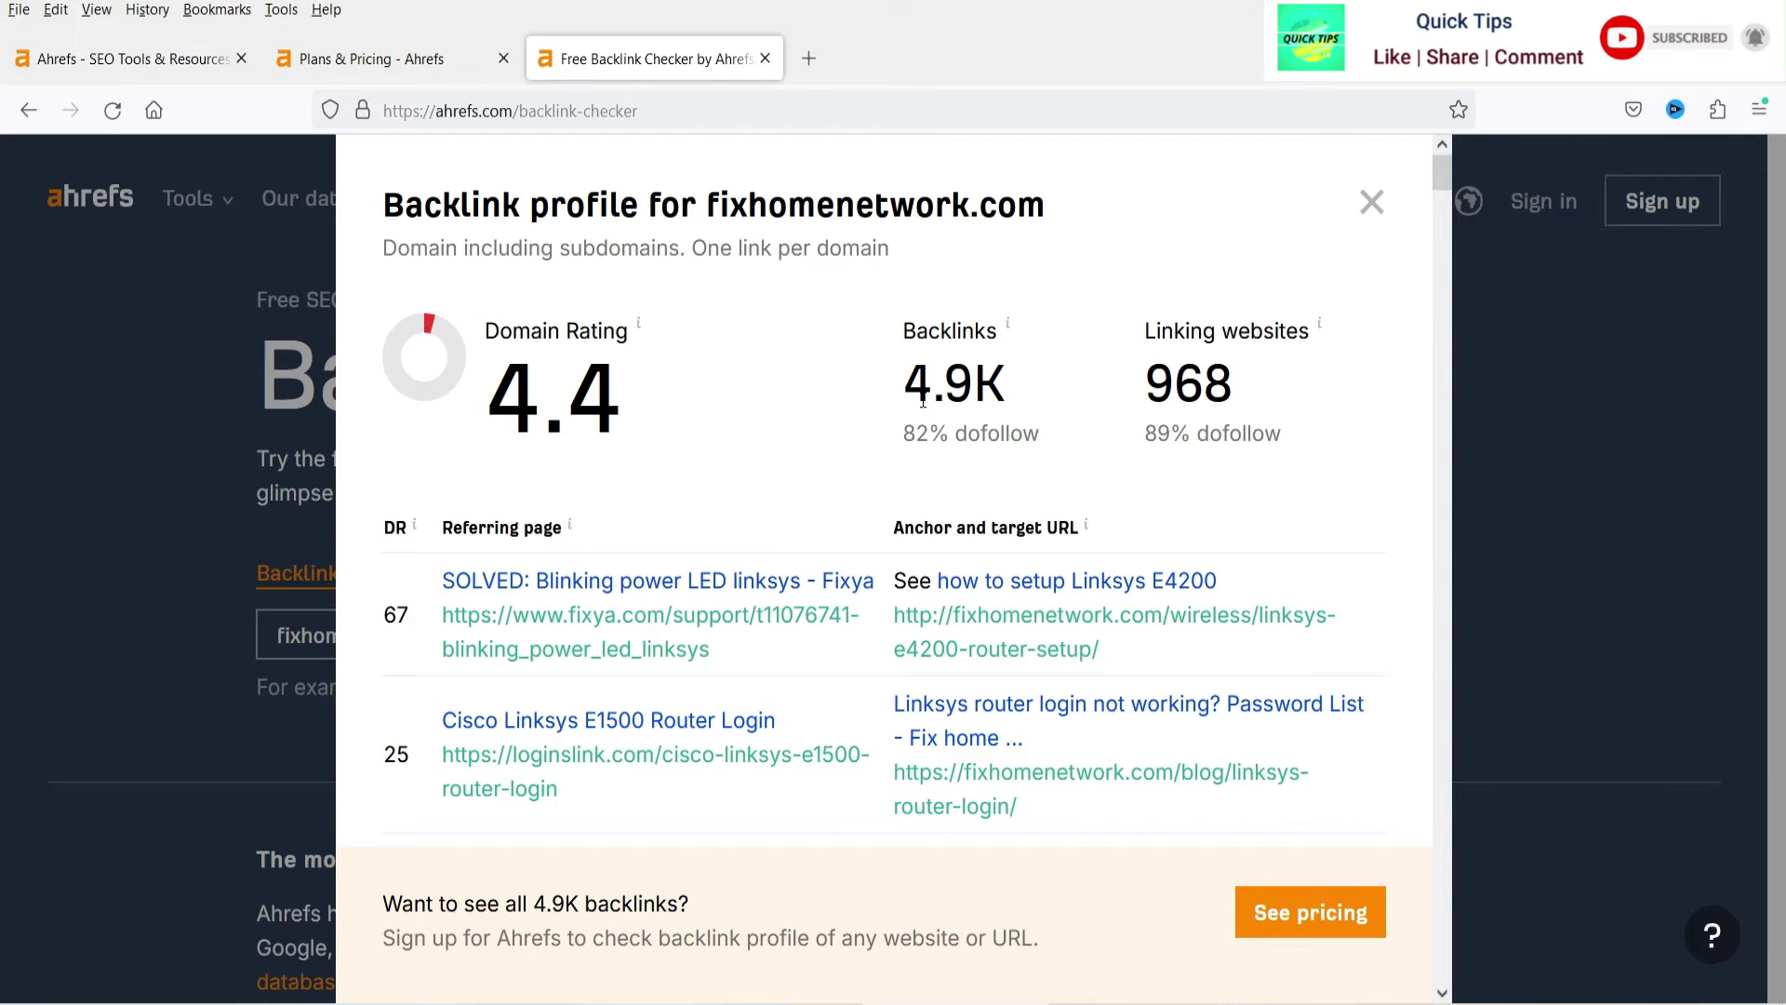
drag(906, 389, 973, 392)
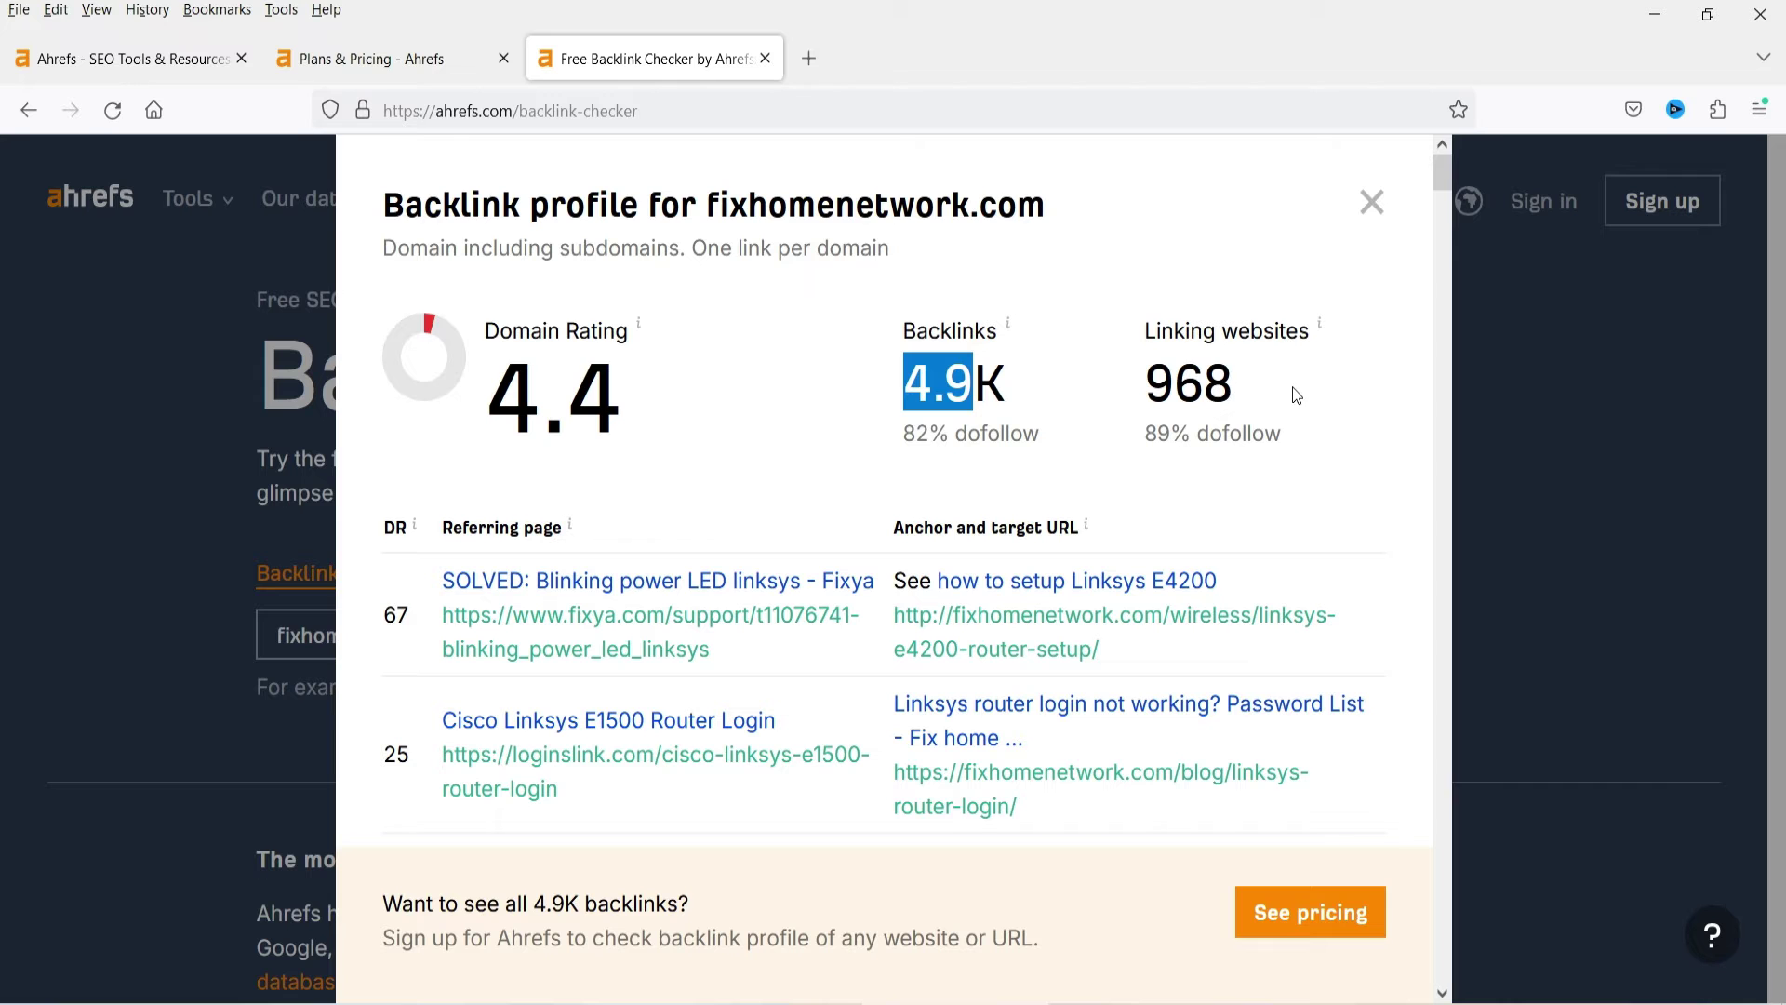
click(1372, 202)
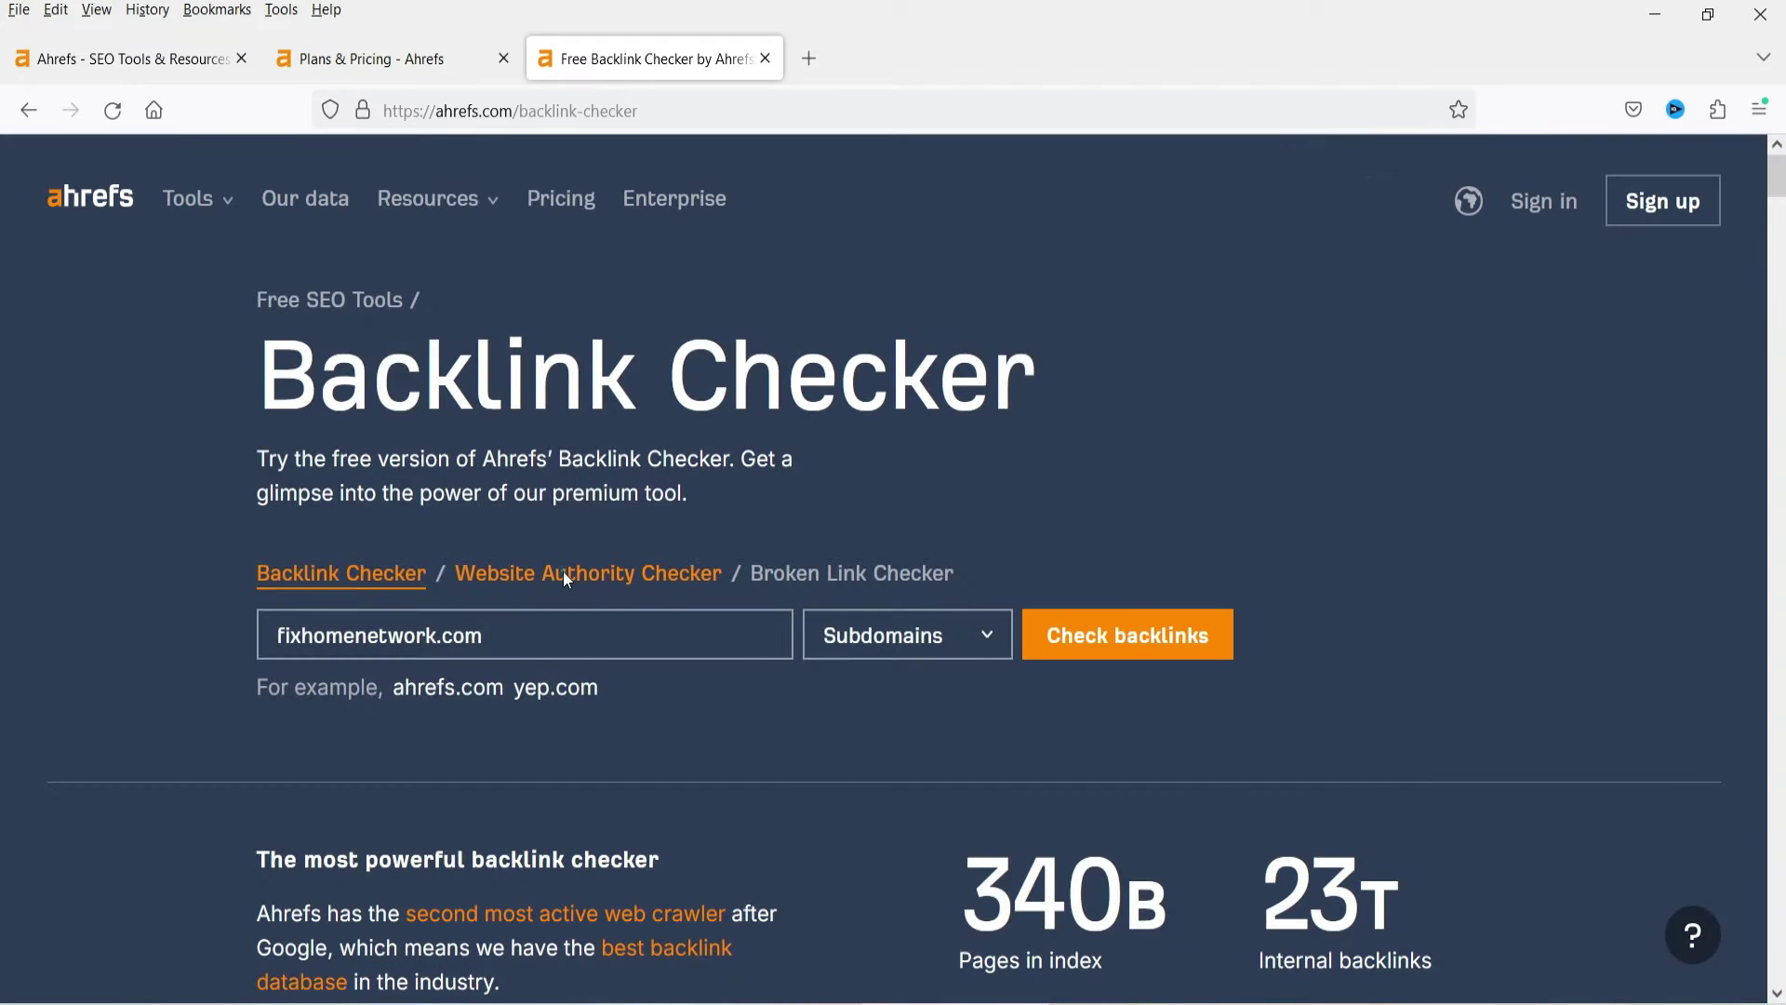
- Open the Website Authority Checker and read its explanation of what website authority means
click(563, 572)
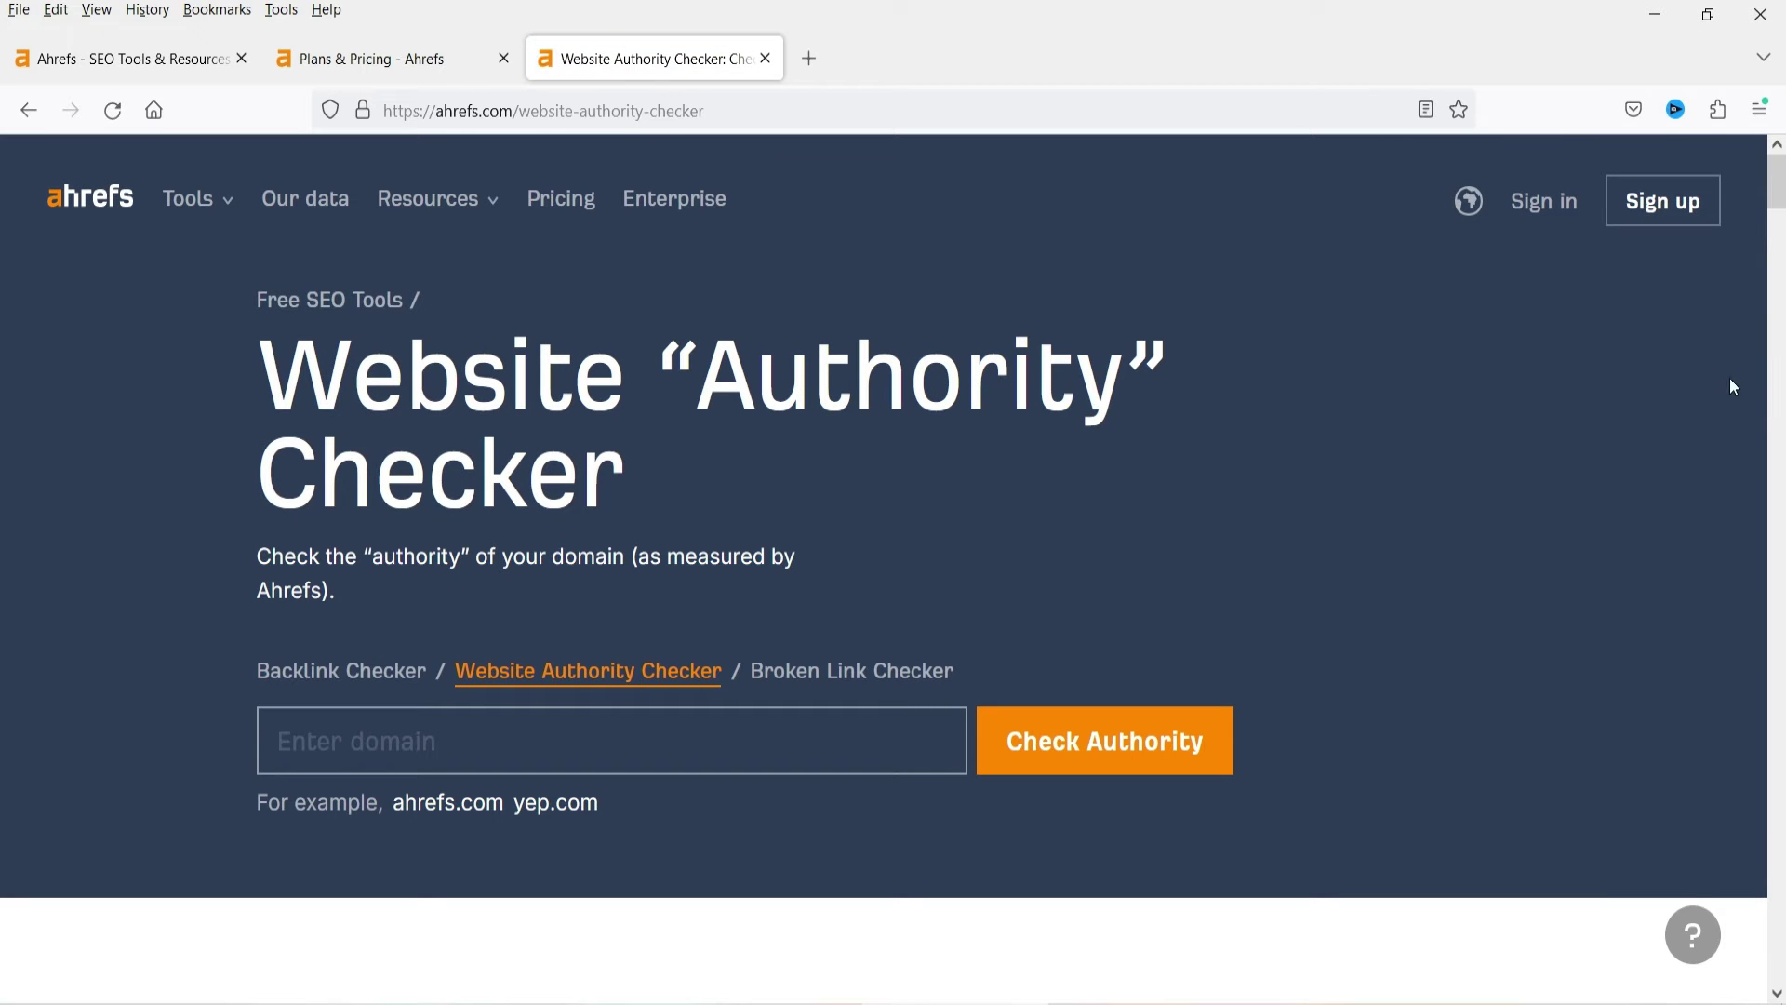
key(End)
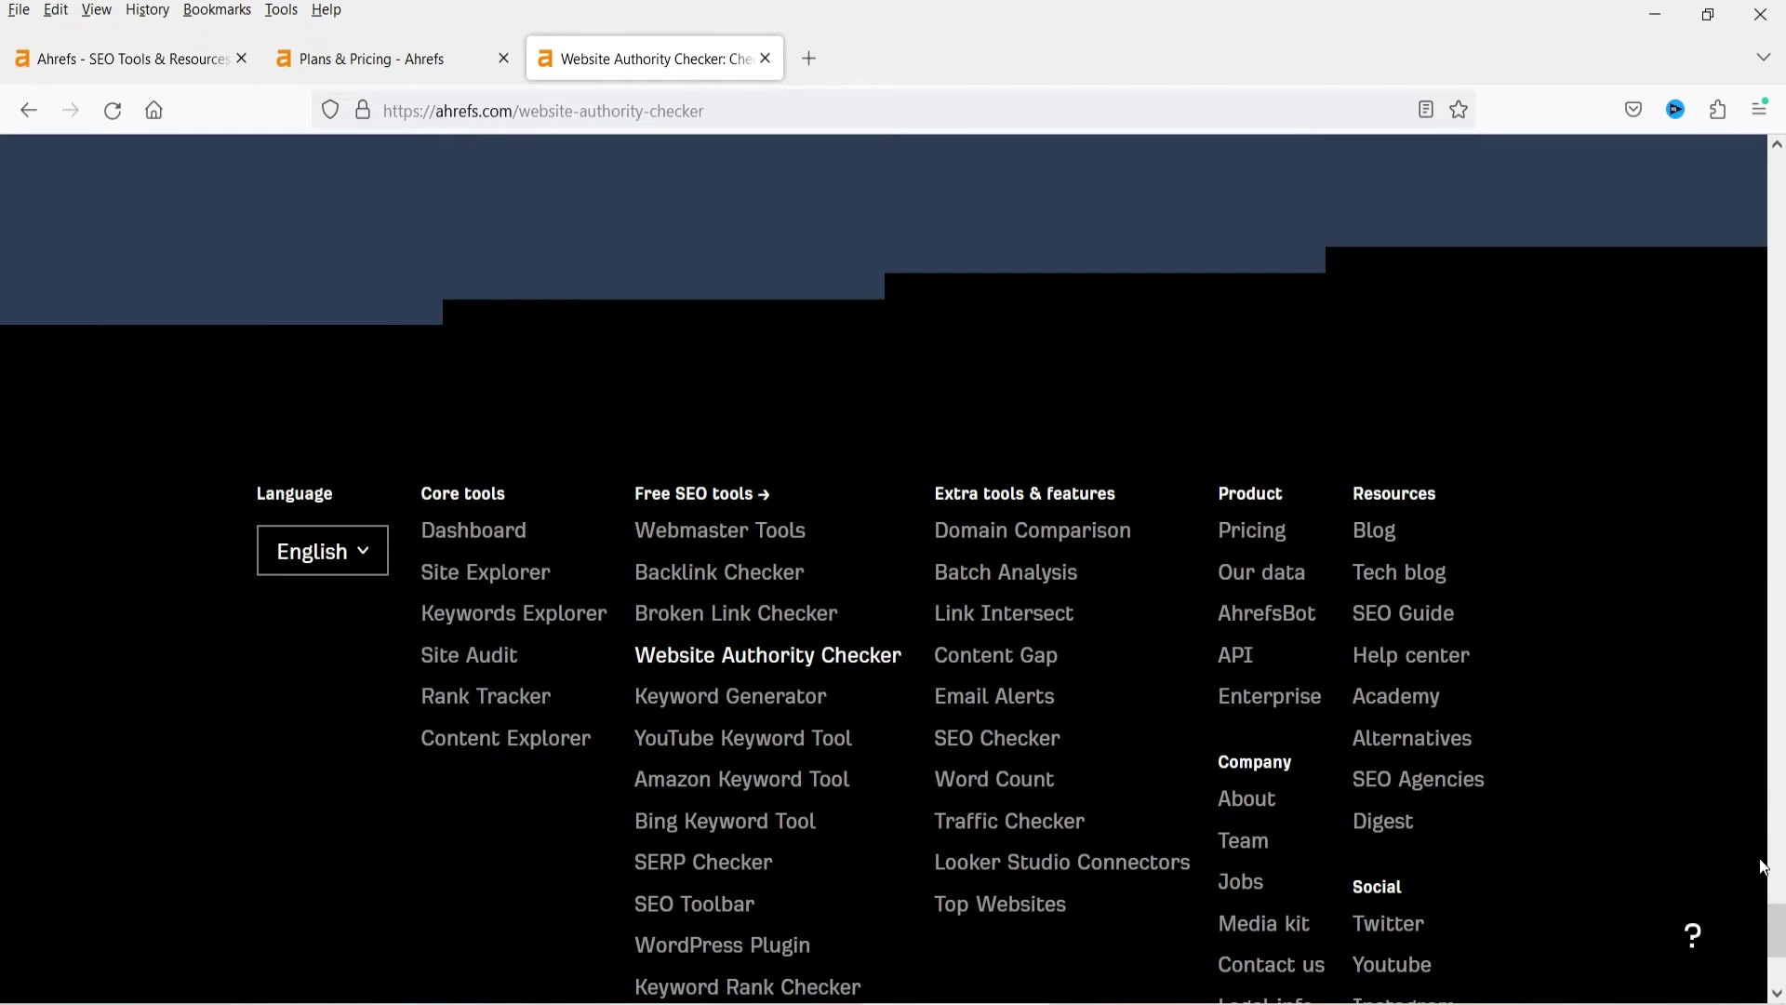
drag(1773, 930, 4, 139)
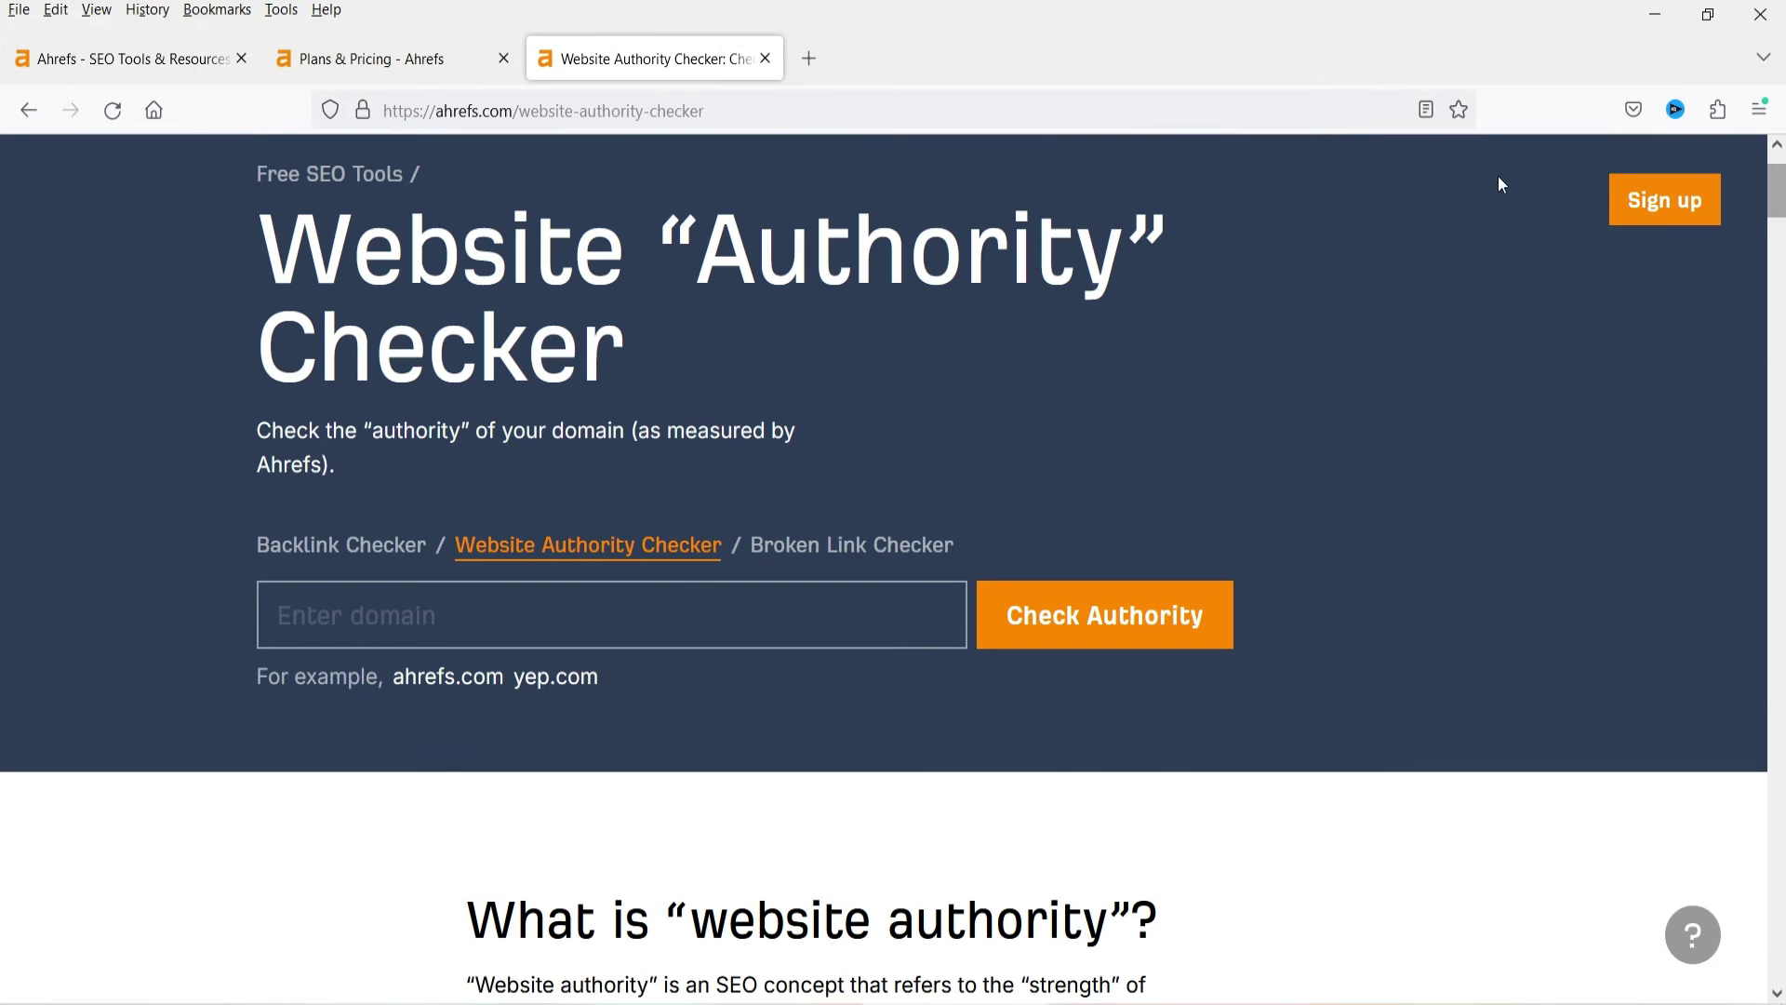
click(389, 618)
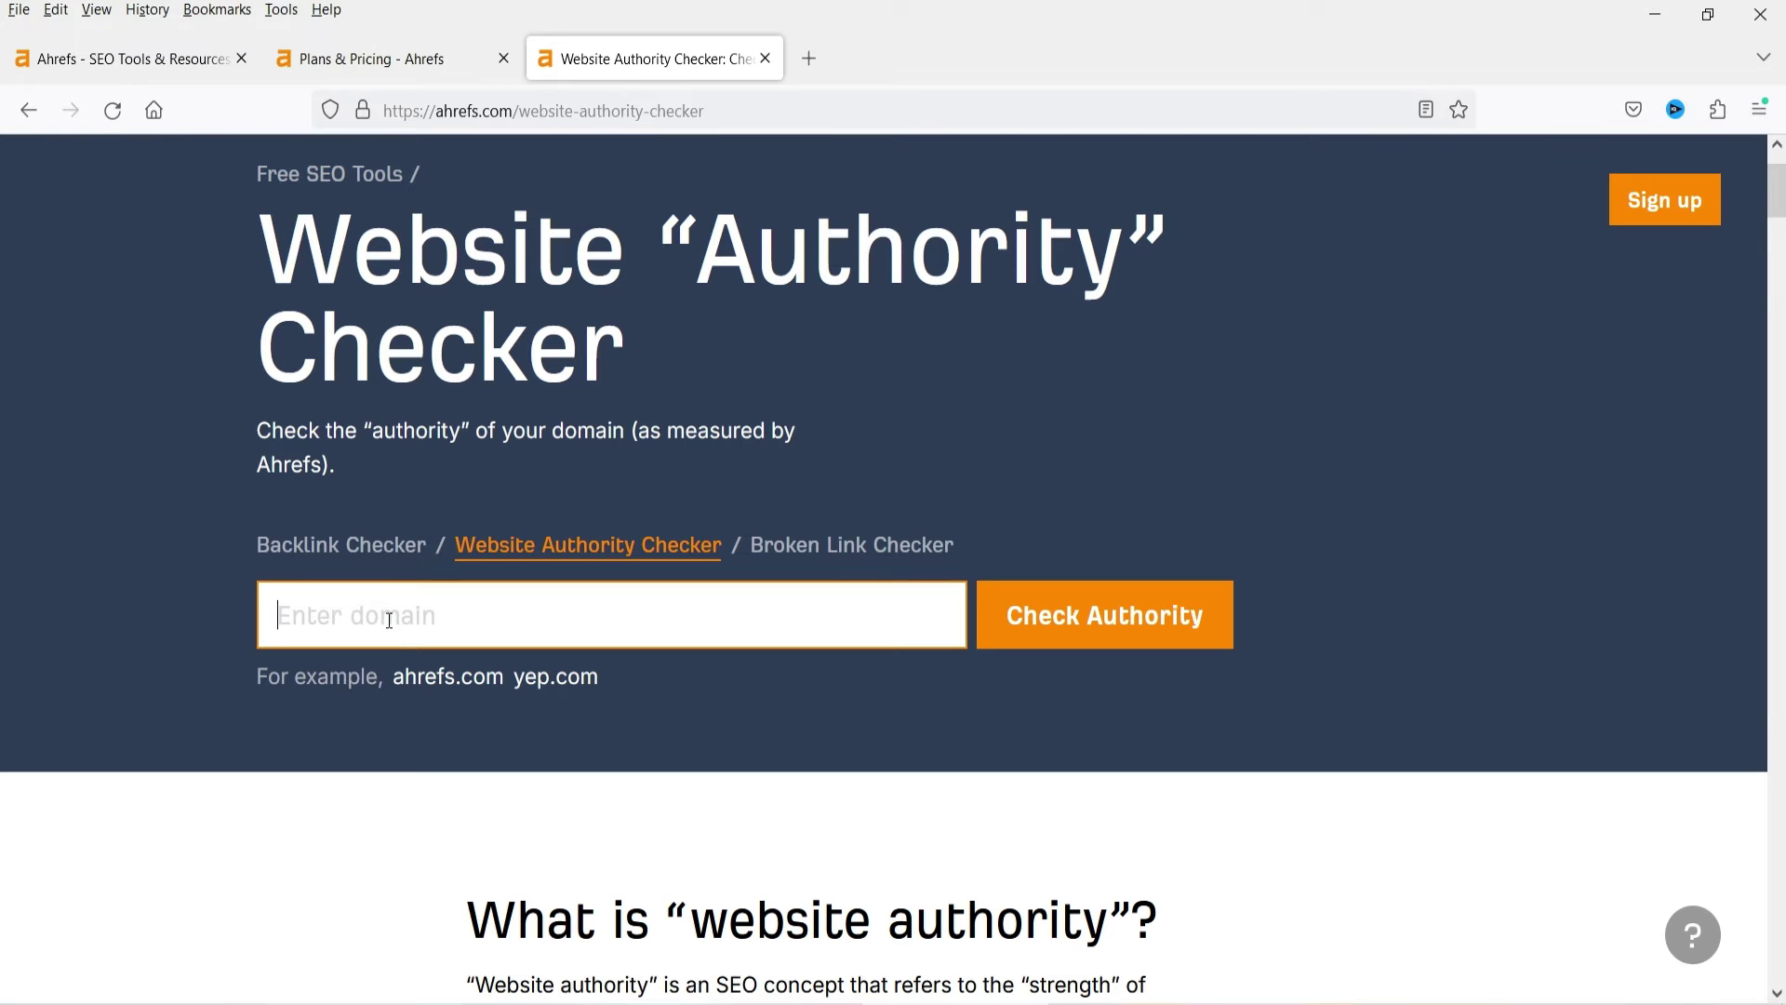
scroll(399, 618, down, 4)
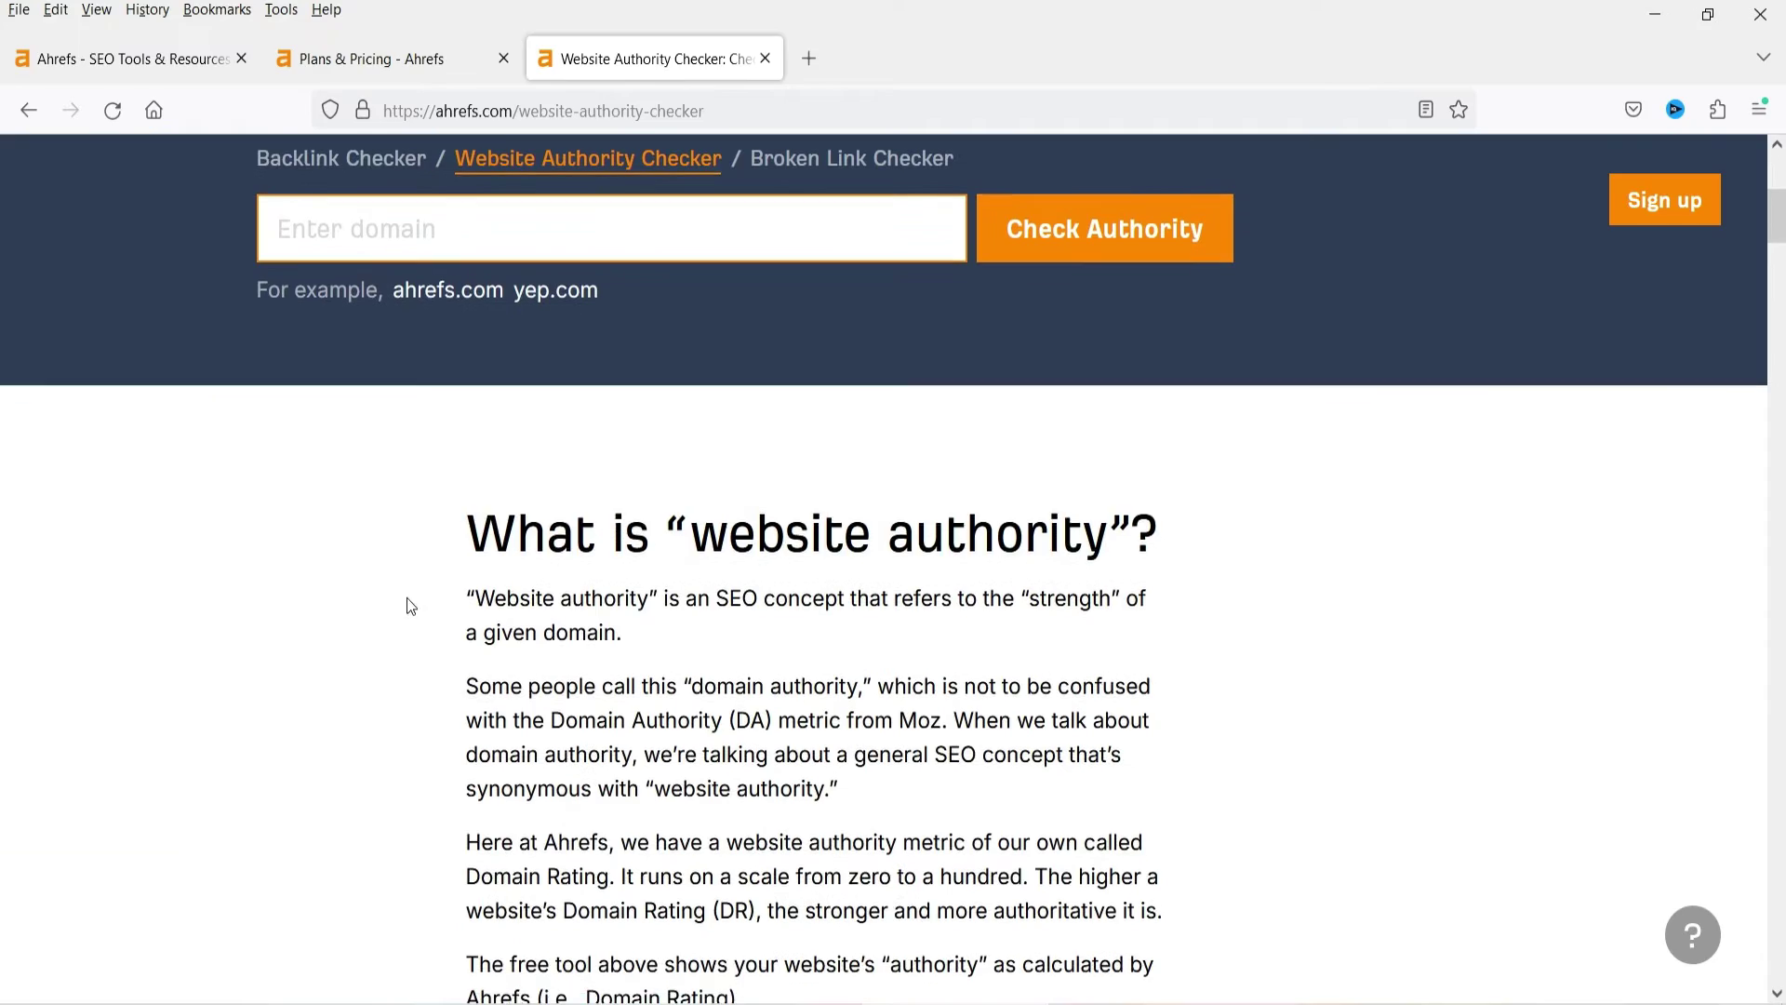
click(738, 538)
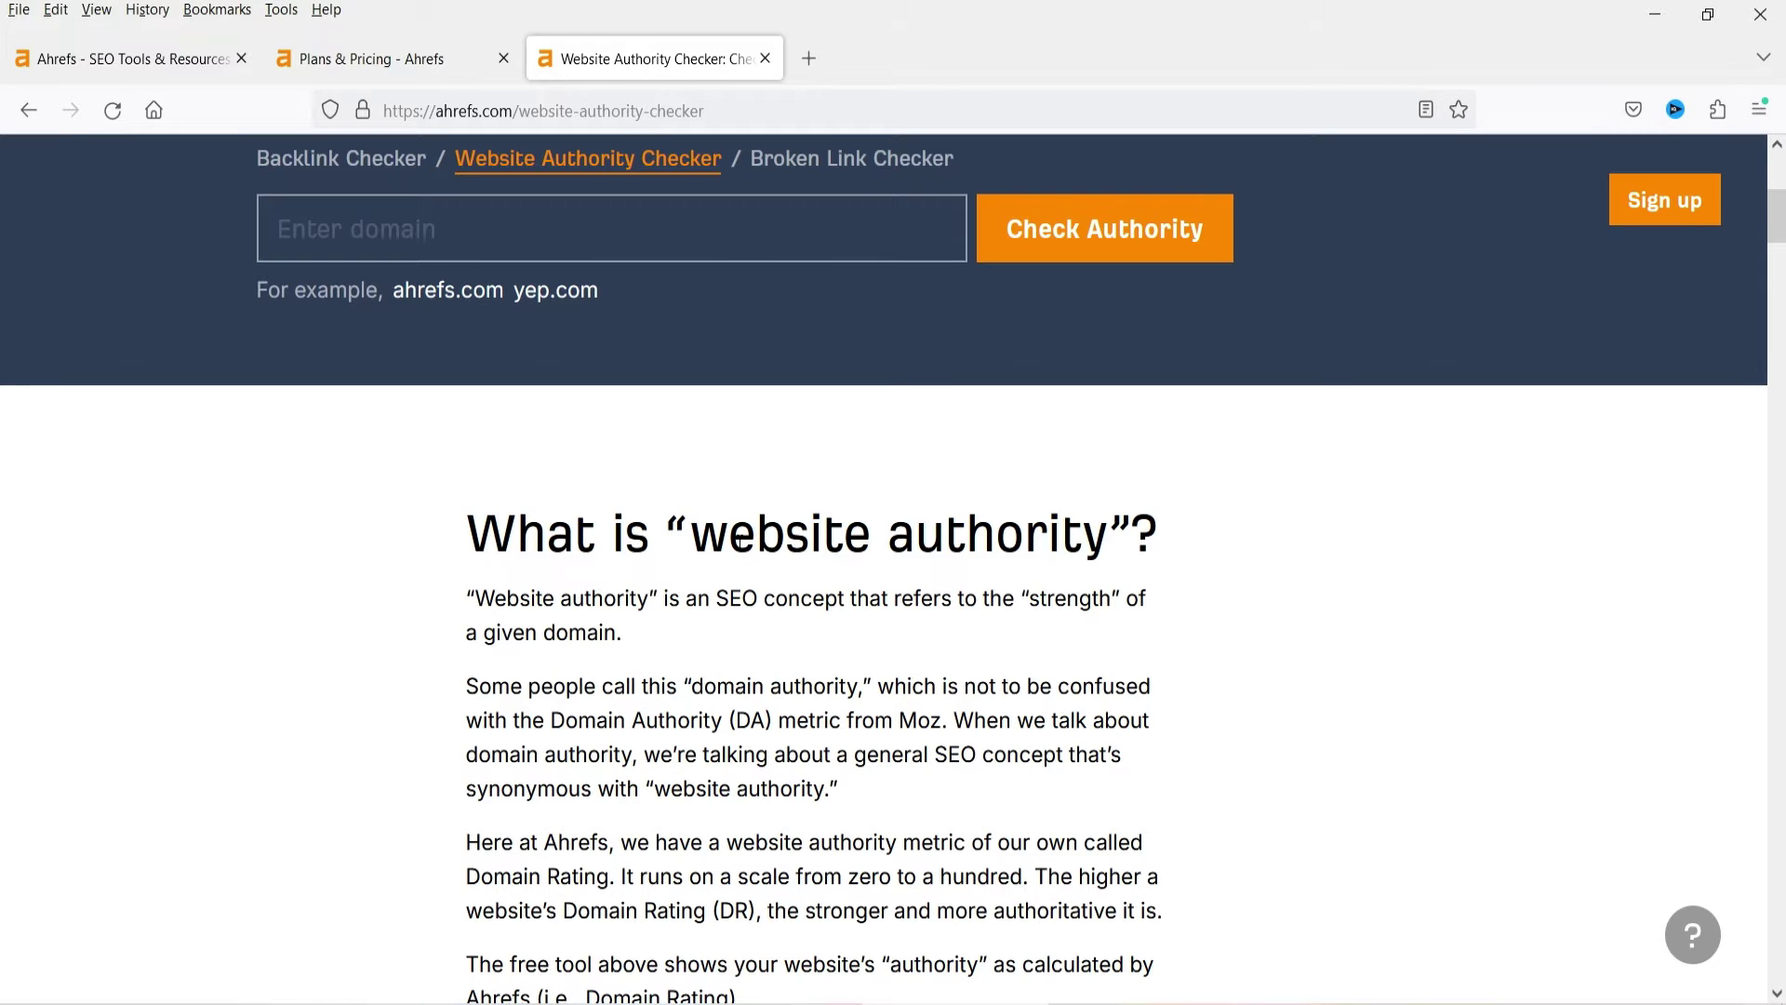
drag(471, 600, 757, 629)
click(802, 645)
scroll(846, 649, down, 5)
scroll(698, 546, up, 5)
scroll(738, 602, up, 3)
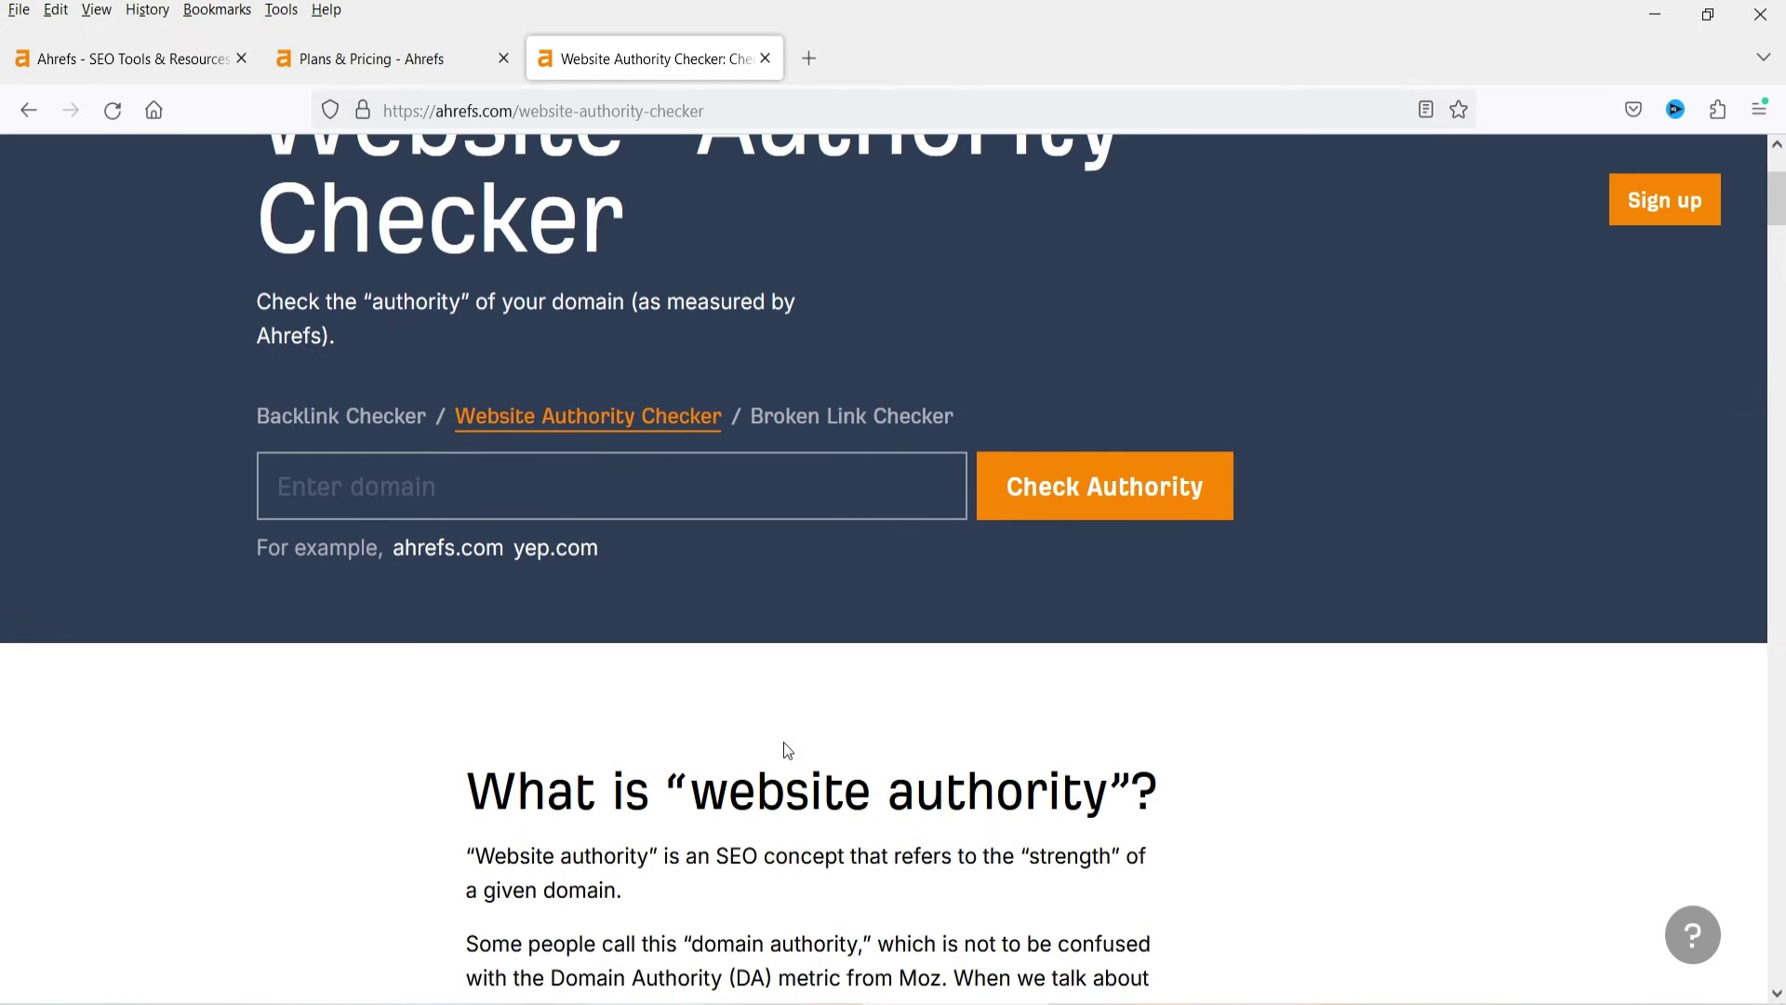
- Open the Broken Link Checker, check fixhomenetwork.com including subdomains for broken links, and close the report
click(852, 416)
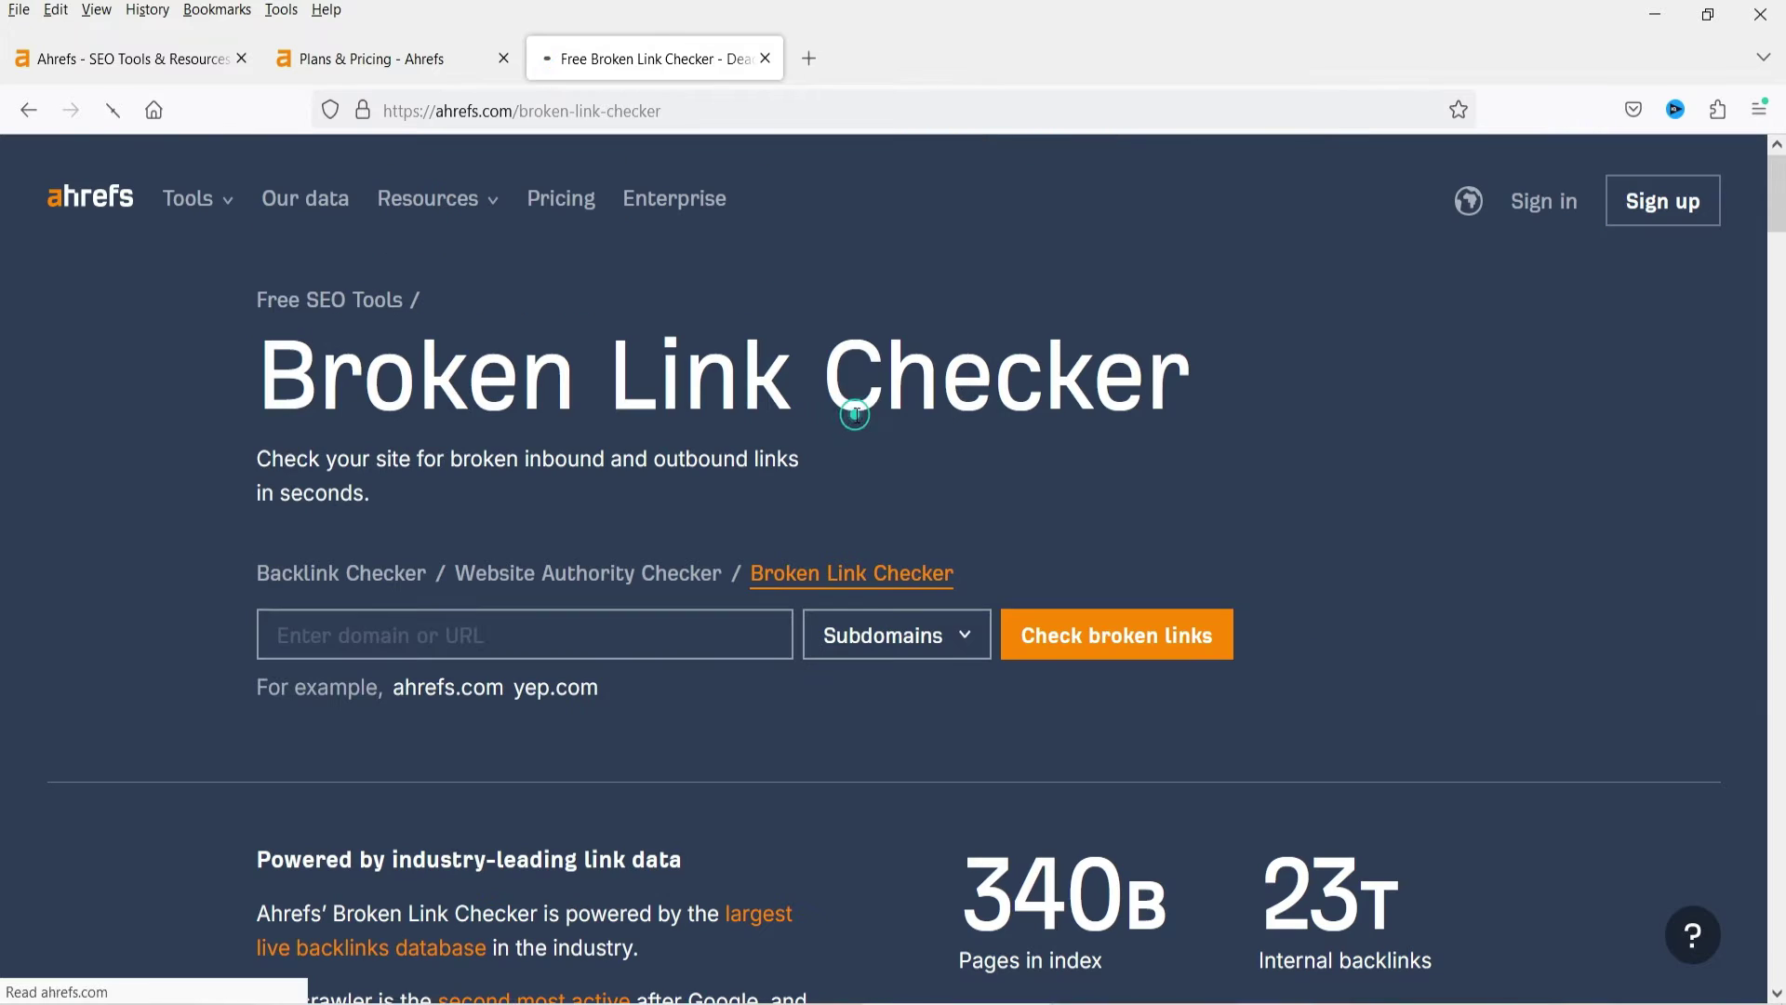
click(424, 635)
text(fixhomenetwork.com)
click(1079, 638)
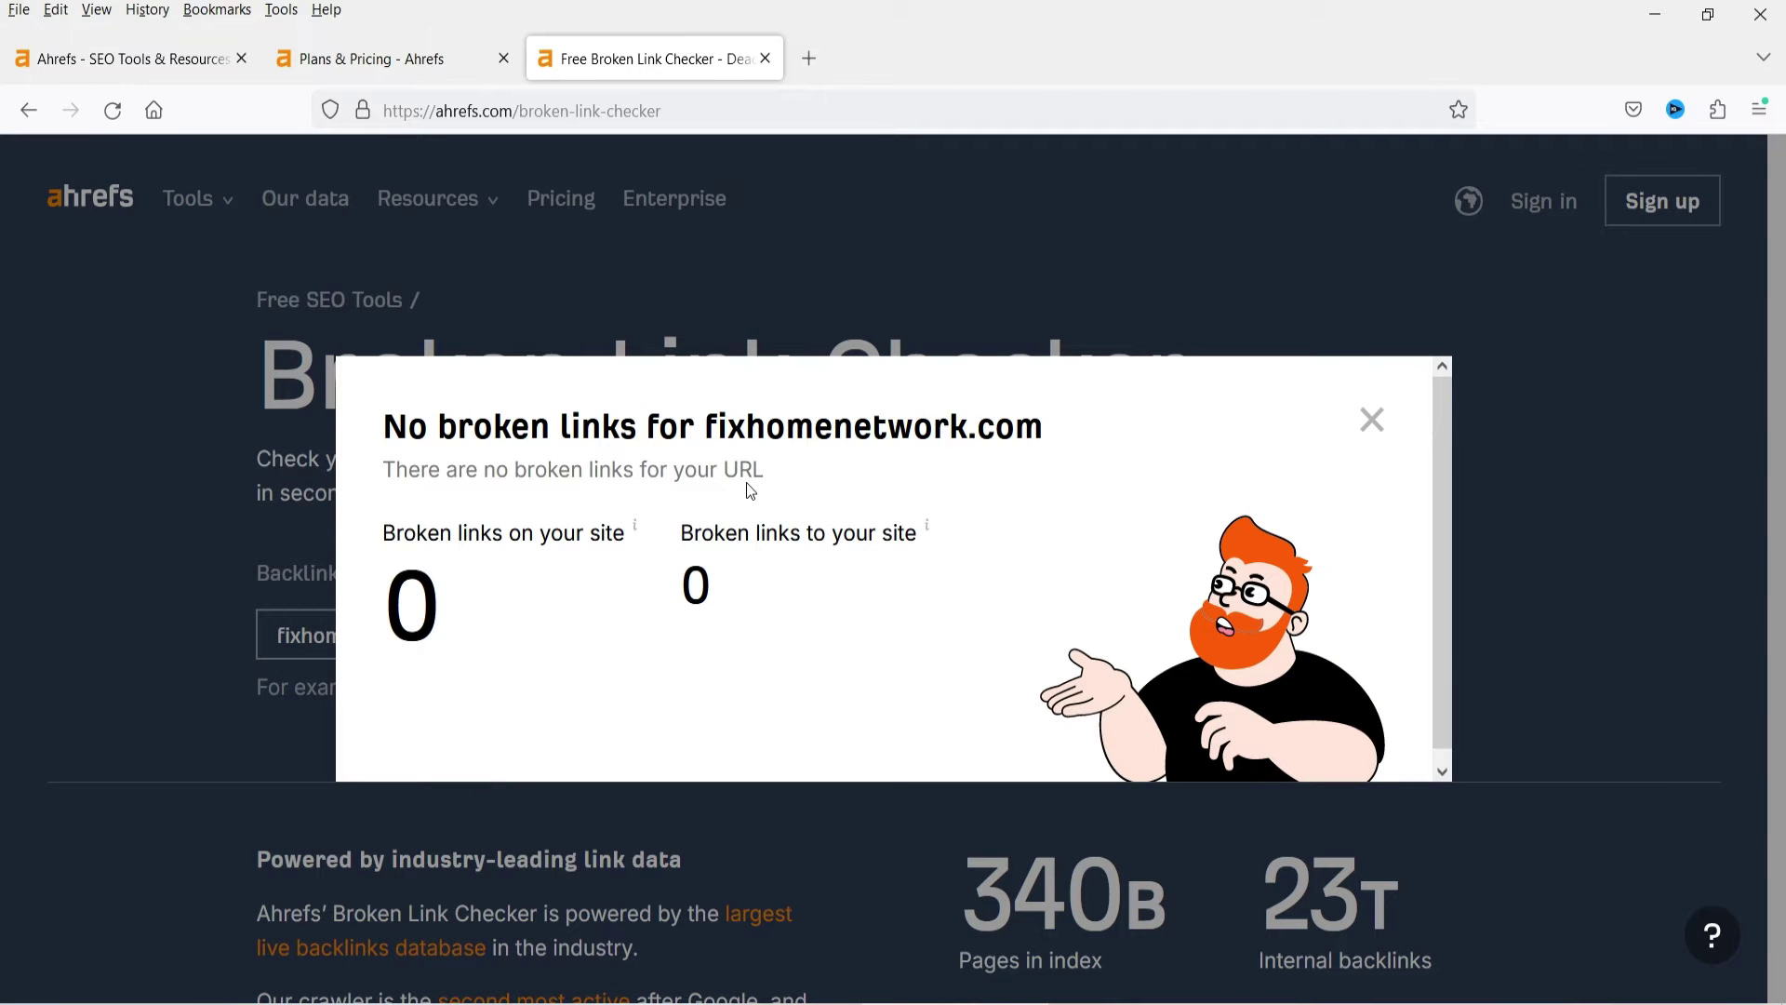
click(1373, 429)
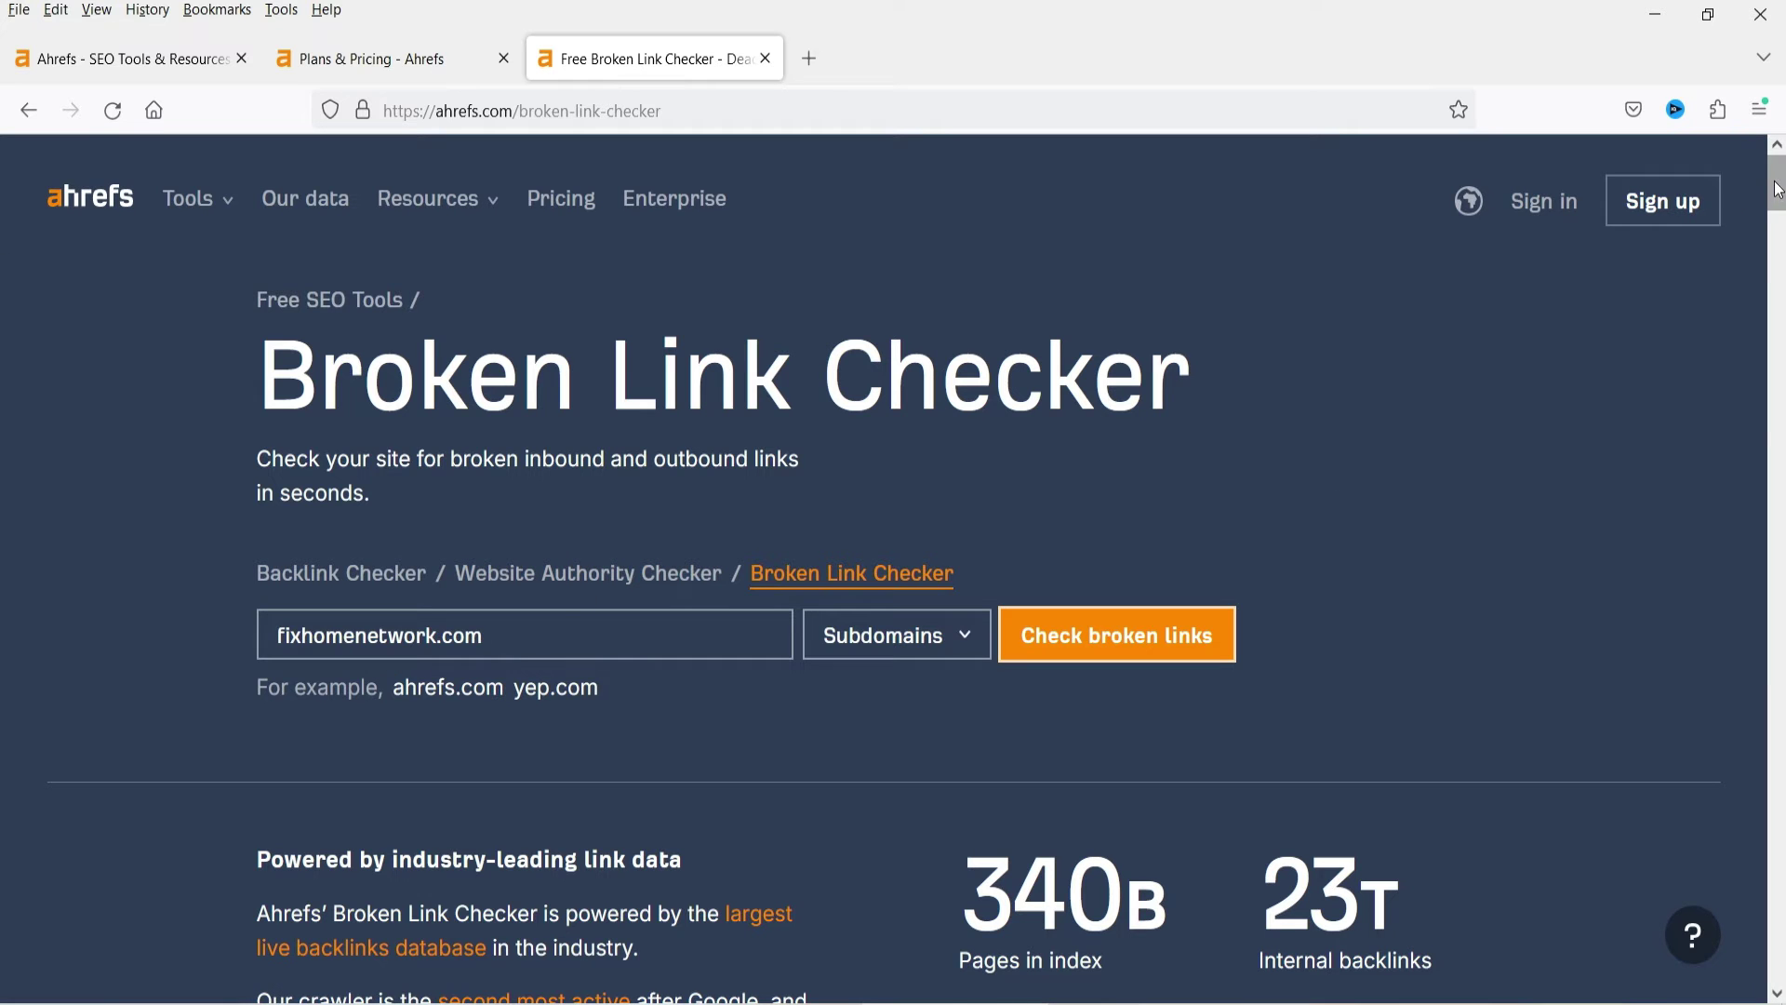
- Open the free Keyword Generator and find Google keyword ideas for "ahrefs free trial" in the United States
scroll(5, 744, down, 20)
scroll(5, 818, down, 15)
click(818, 293)
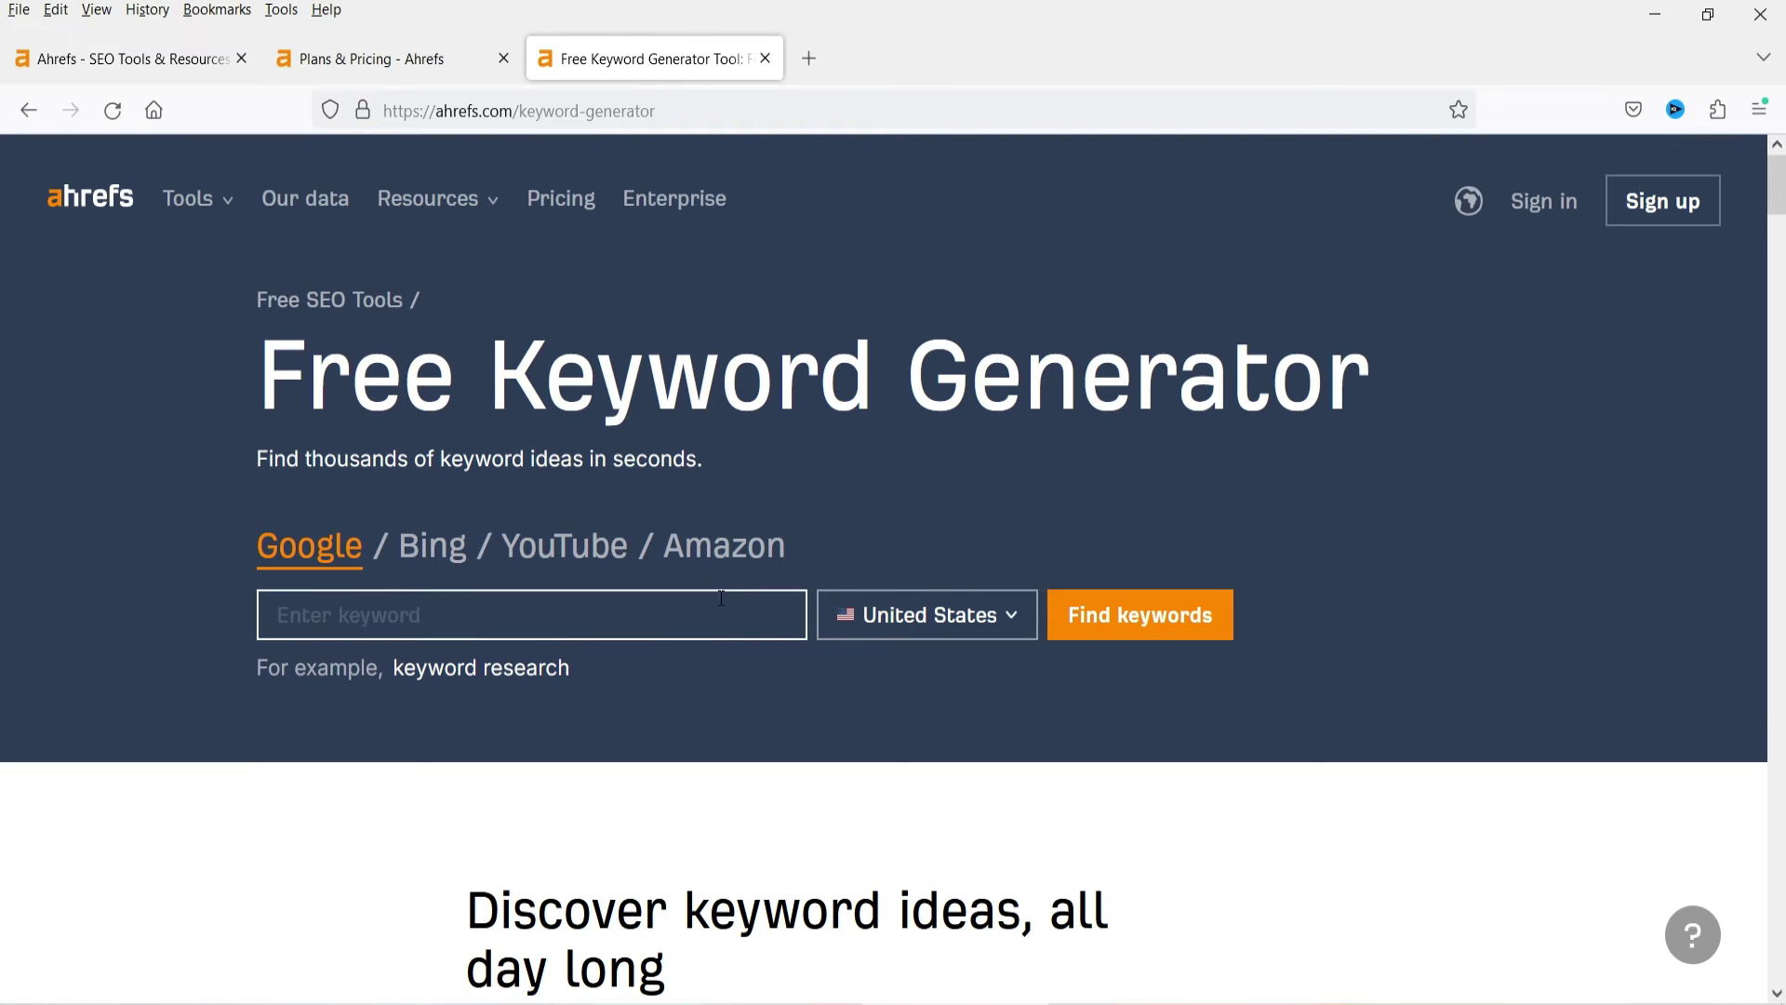
click(532, 627)
text(N)
key(BackSpace)
text(ahrefs free trial)
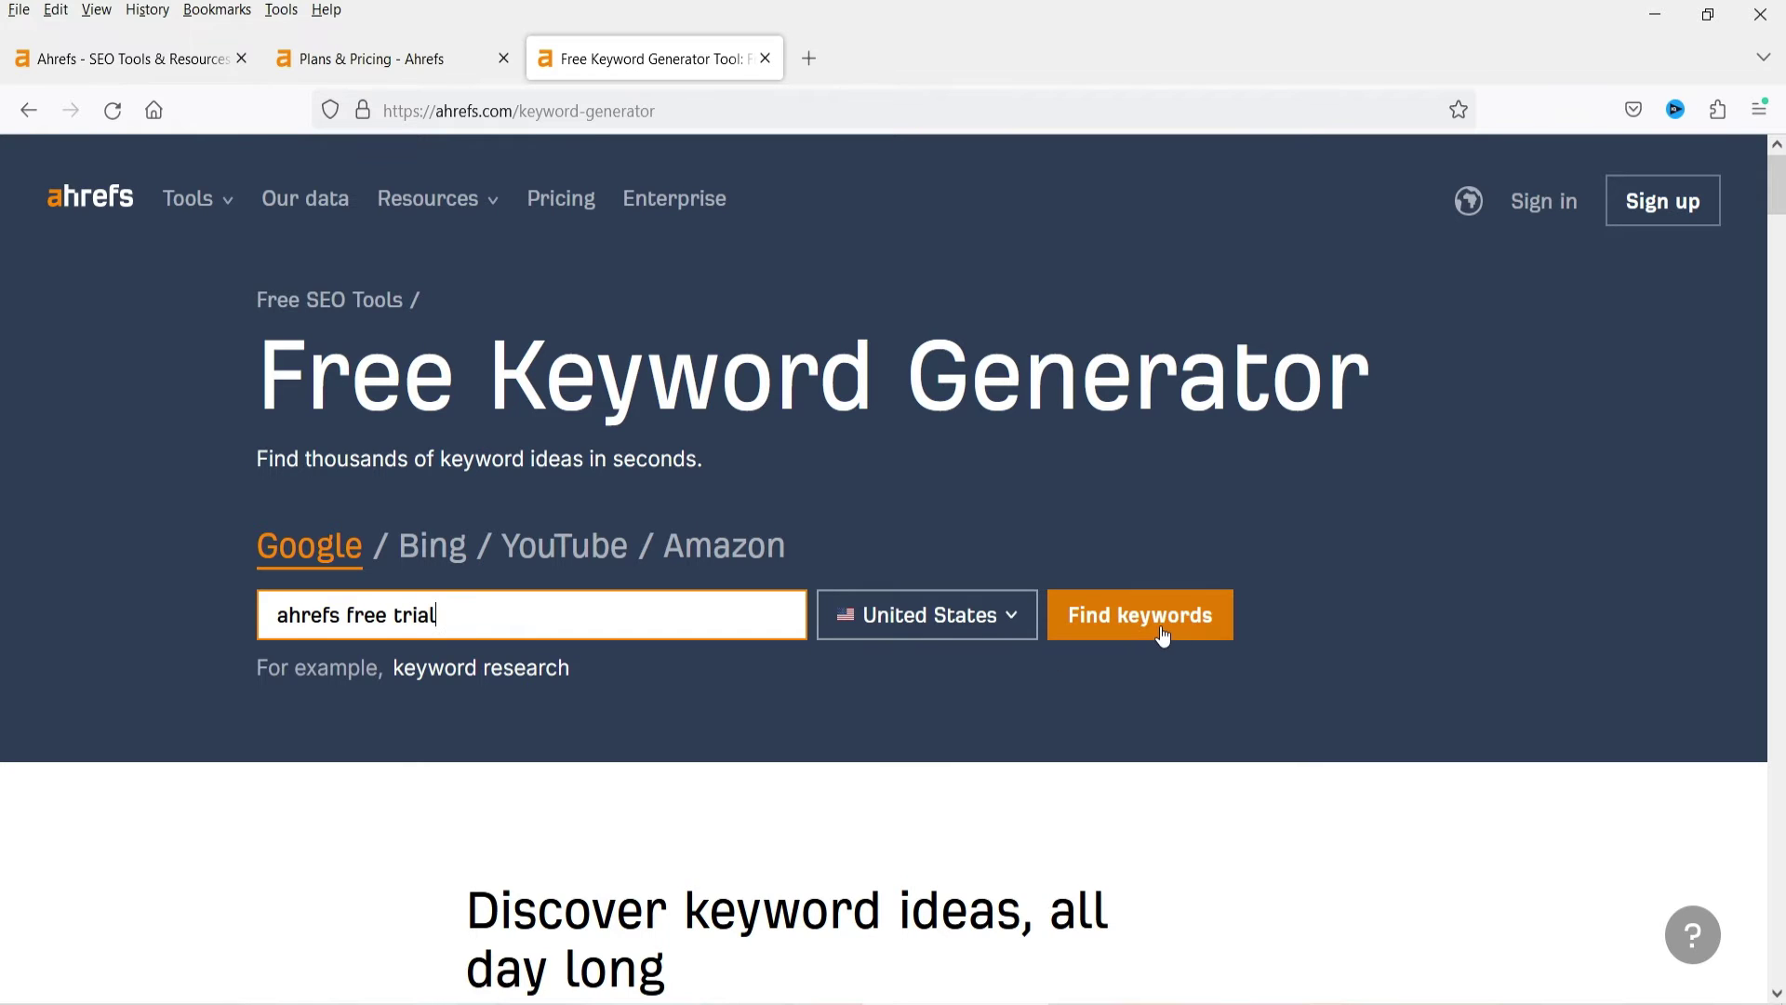
click(977, 614)
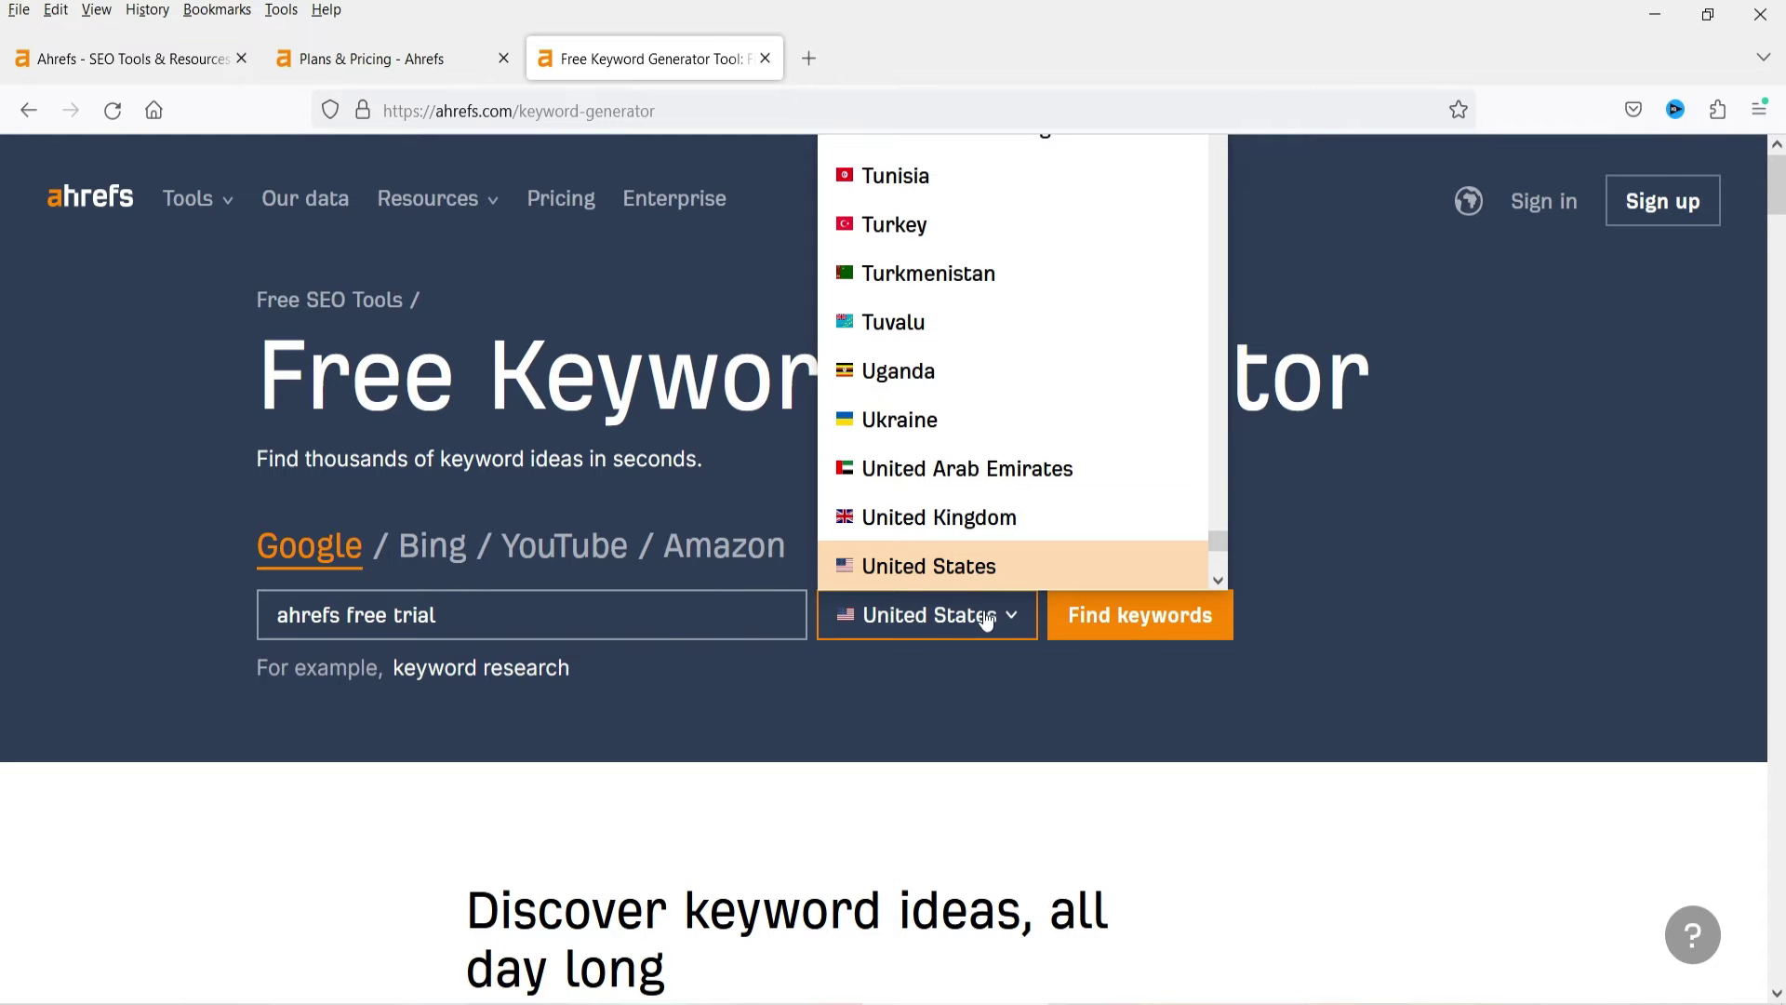
click(1150, 623)
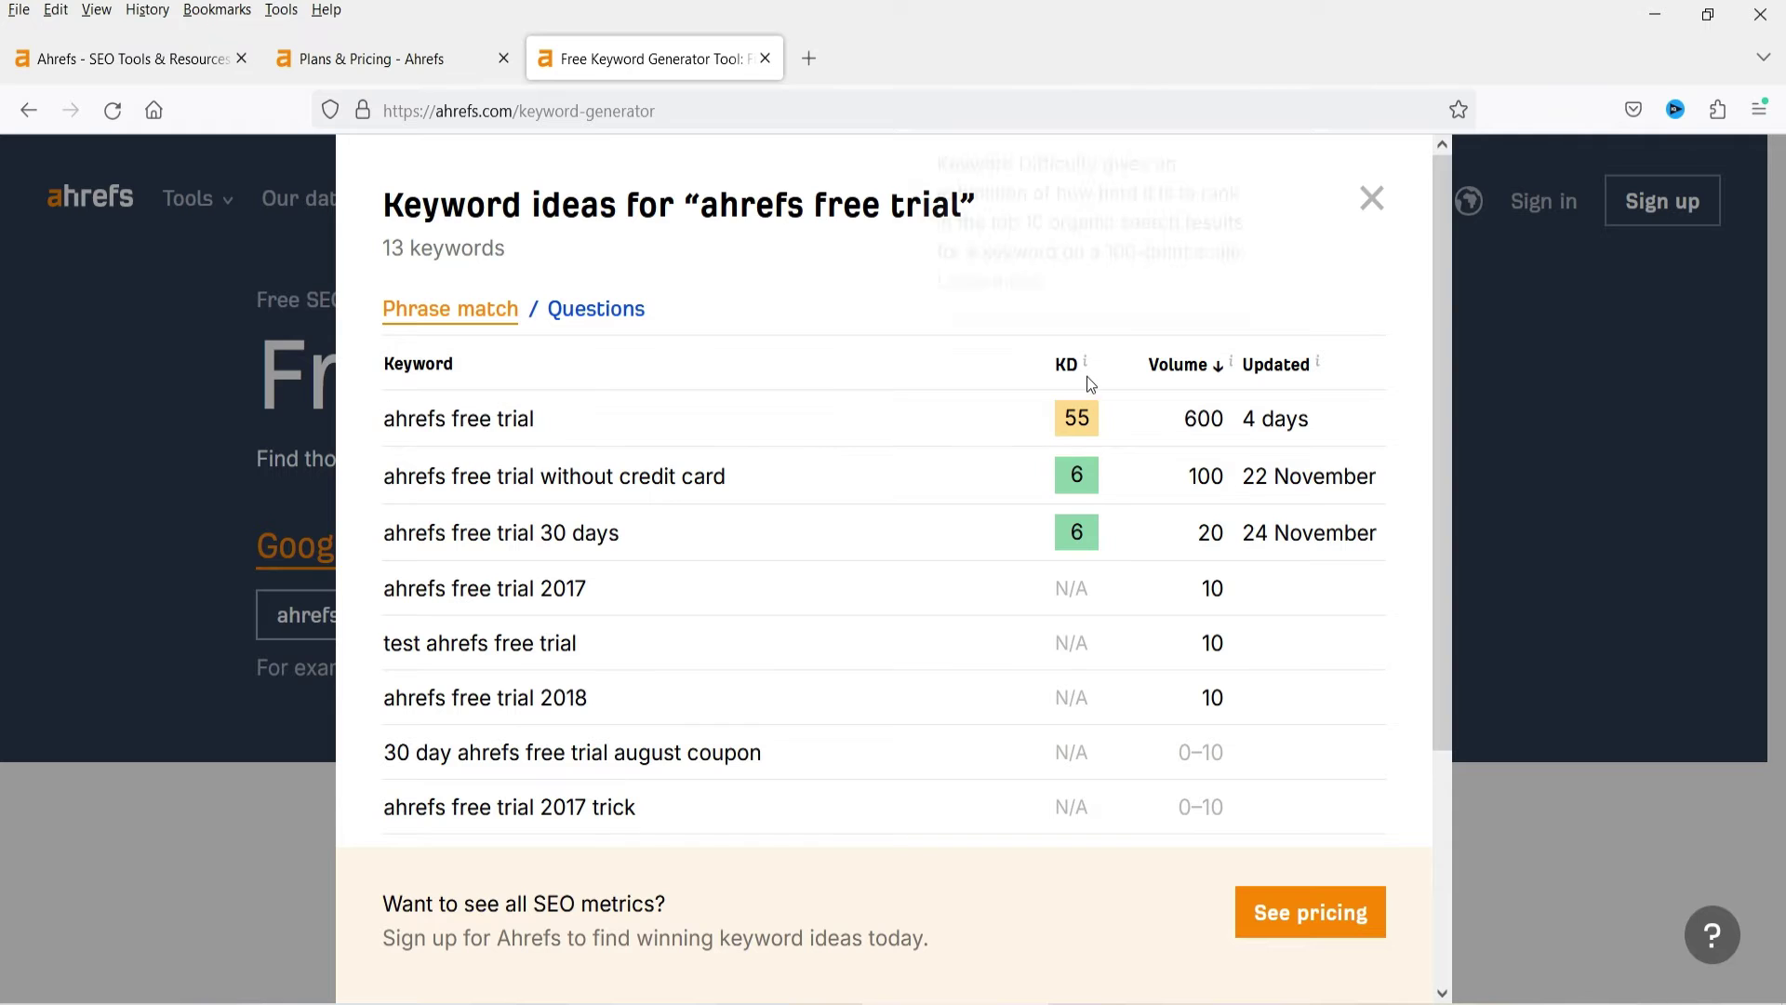
- Review the search volume of the "ahrefs free trial" keyword in the phrase match list and close the report
double_click(1188, 421)
mouse_move(1203, 373)
drag(388, 420, 546, 422)
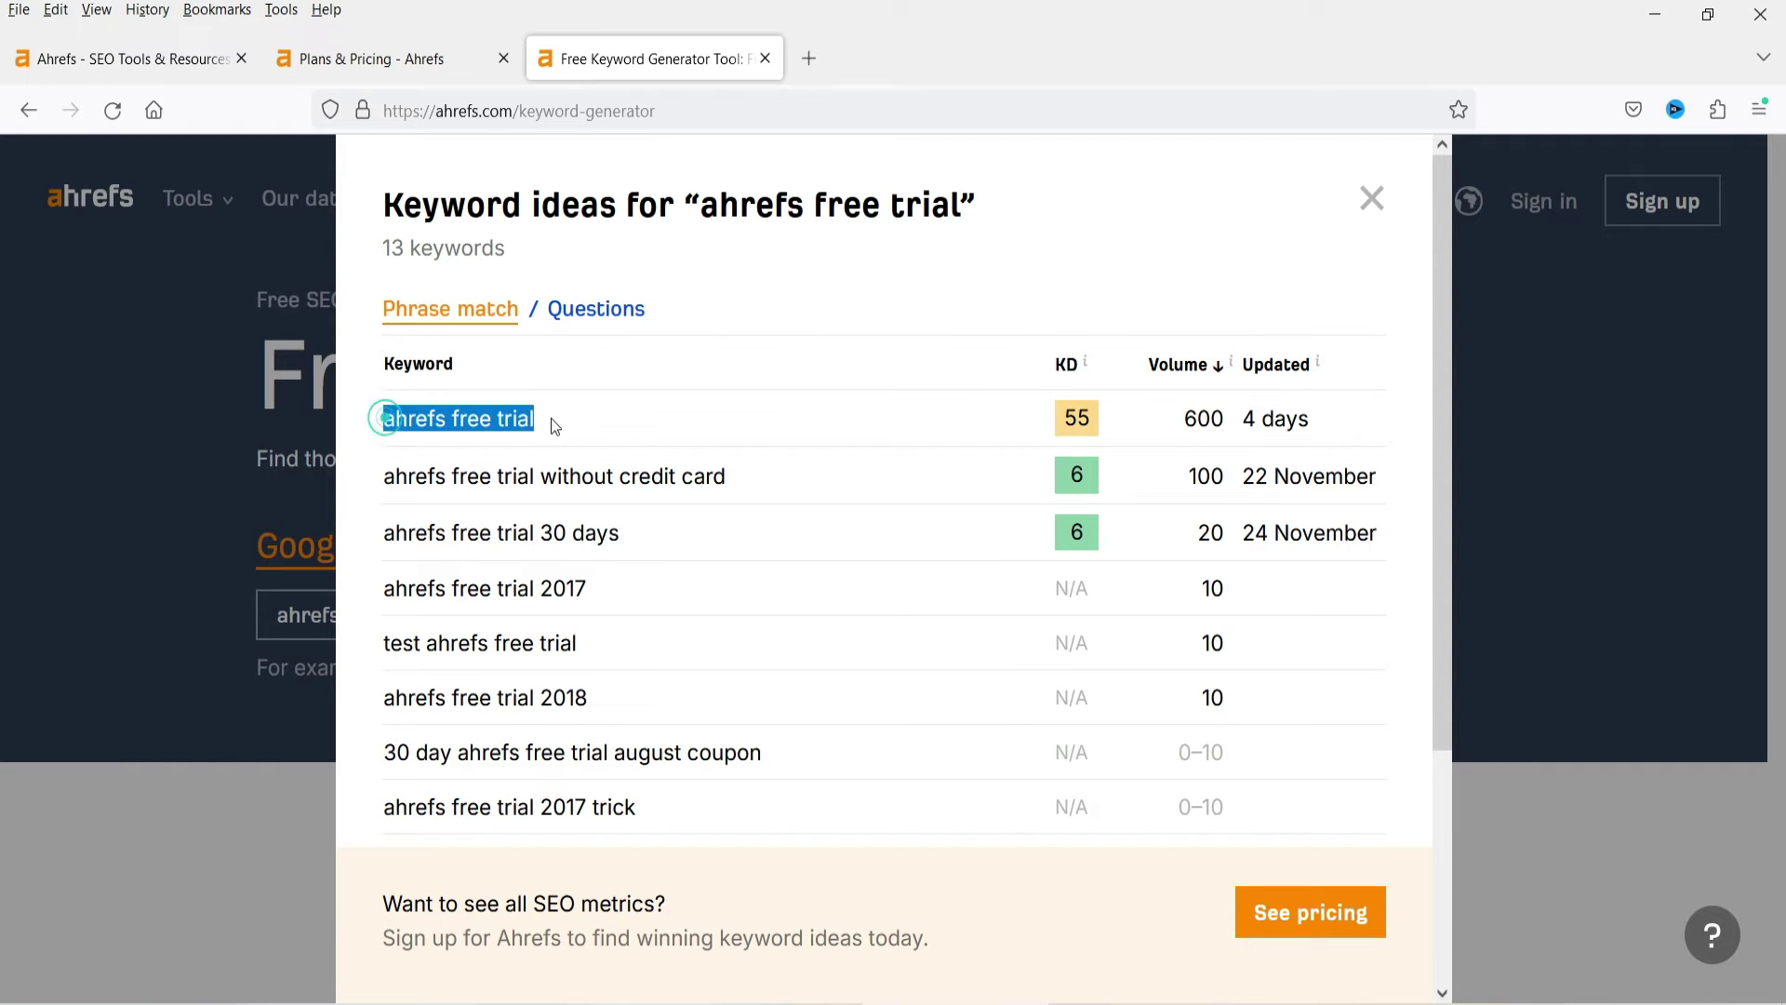
click(1224, 420)
double_click(1223, 420)
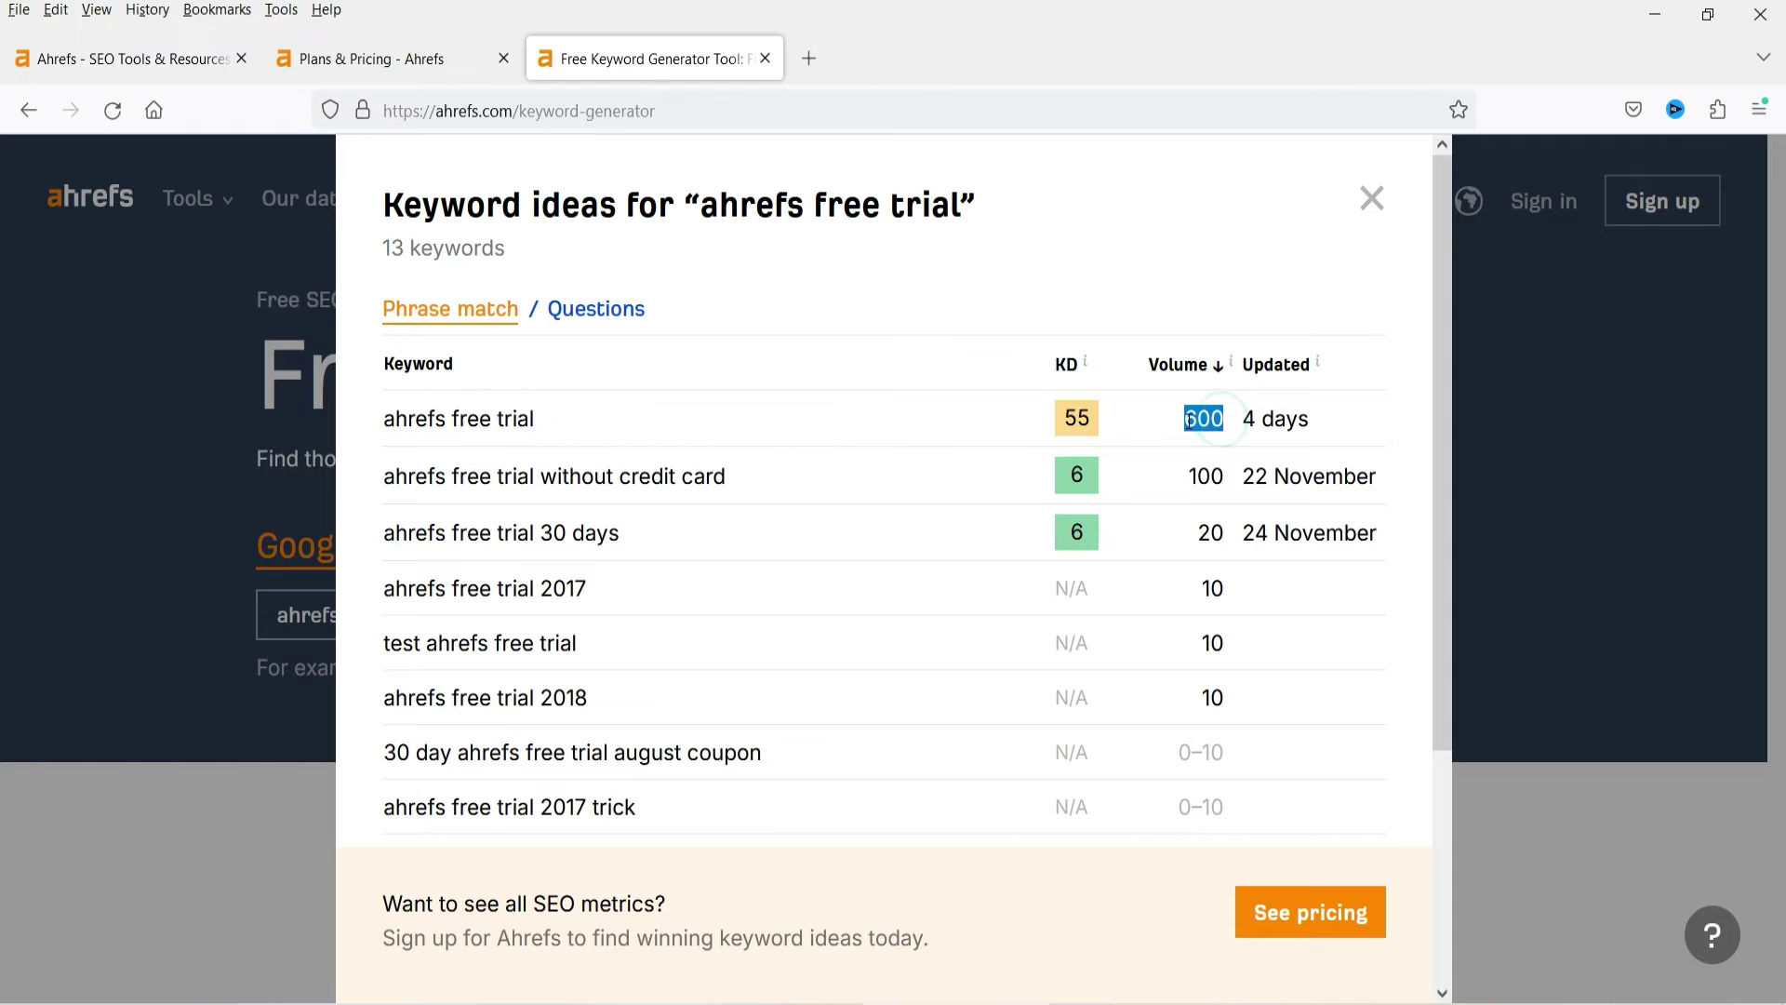
key(Escape)
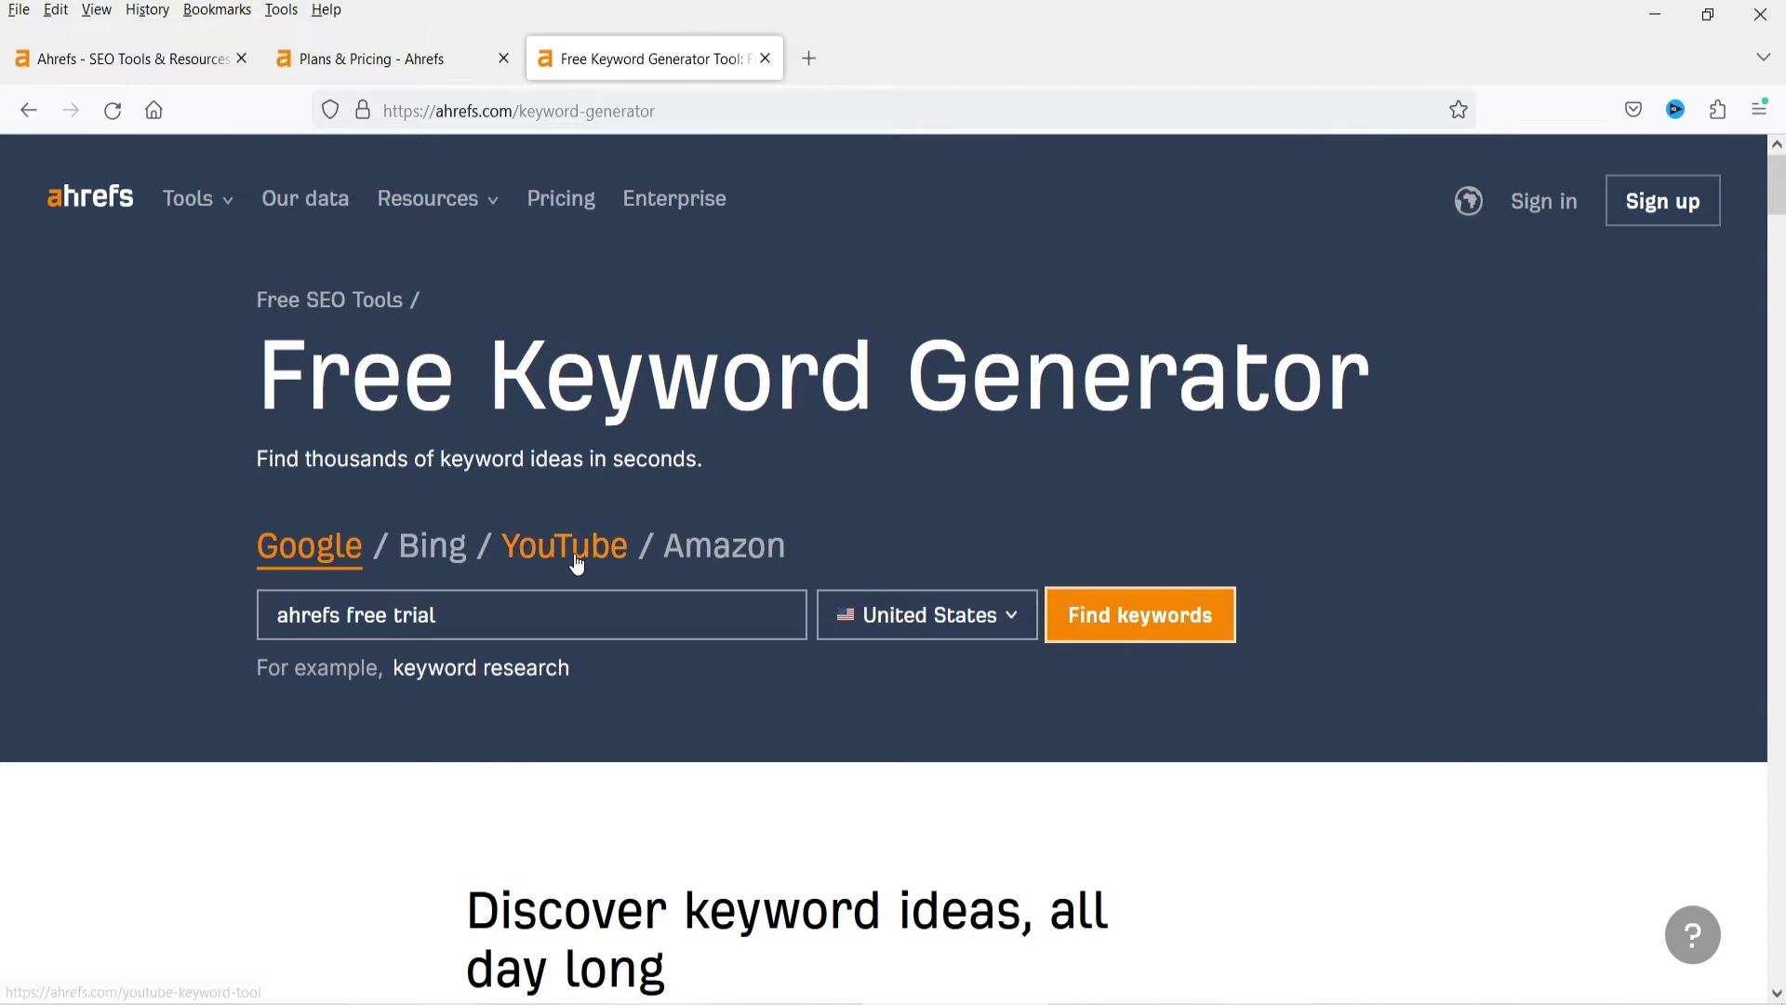
- Switch to the YouTube Keyword Tool, look up keyword ideas for "free seo tools", review the top keyword's volume and close the report
click(563, 558)
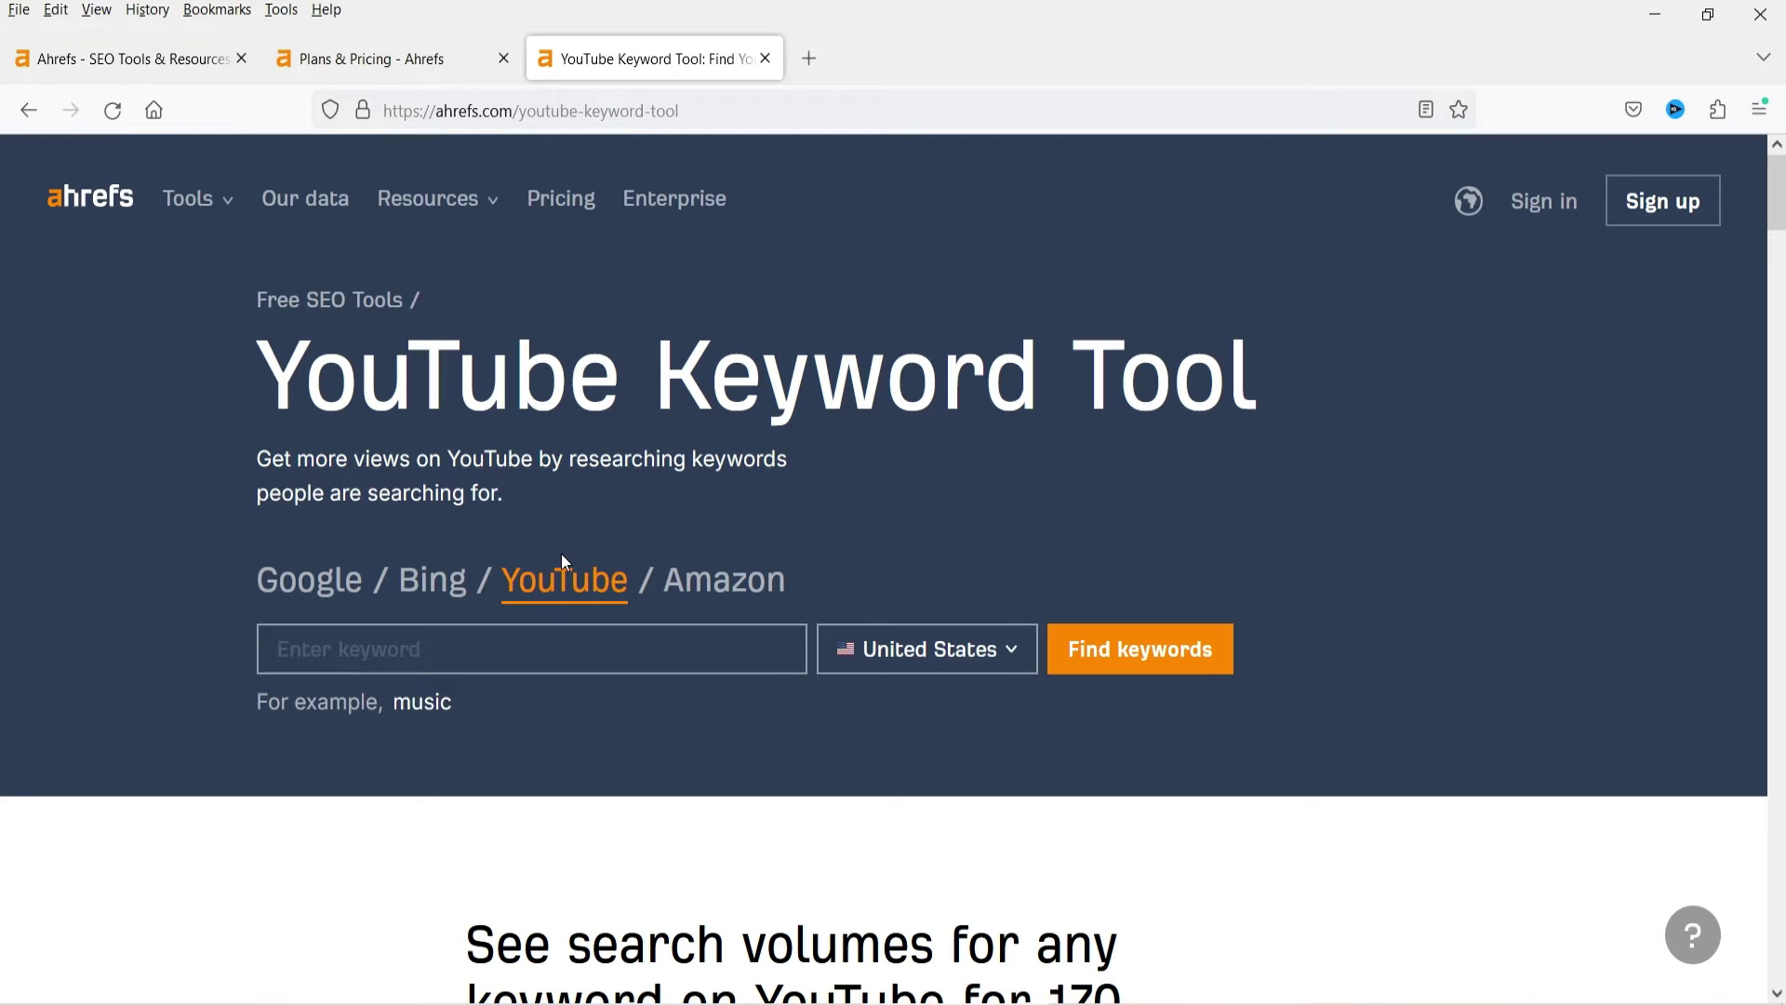
click(442, 654)
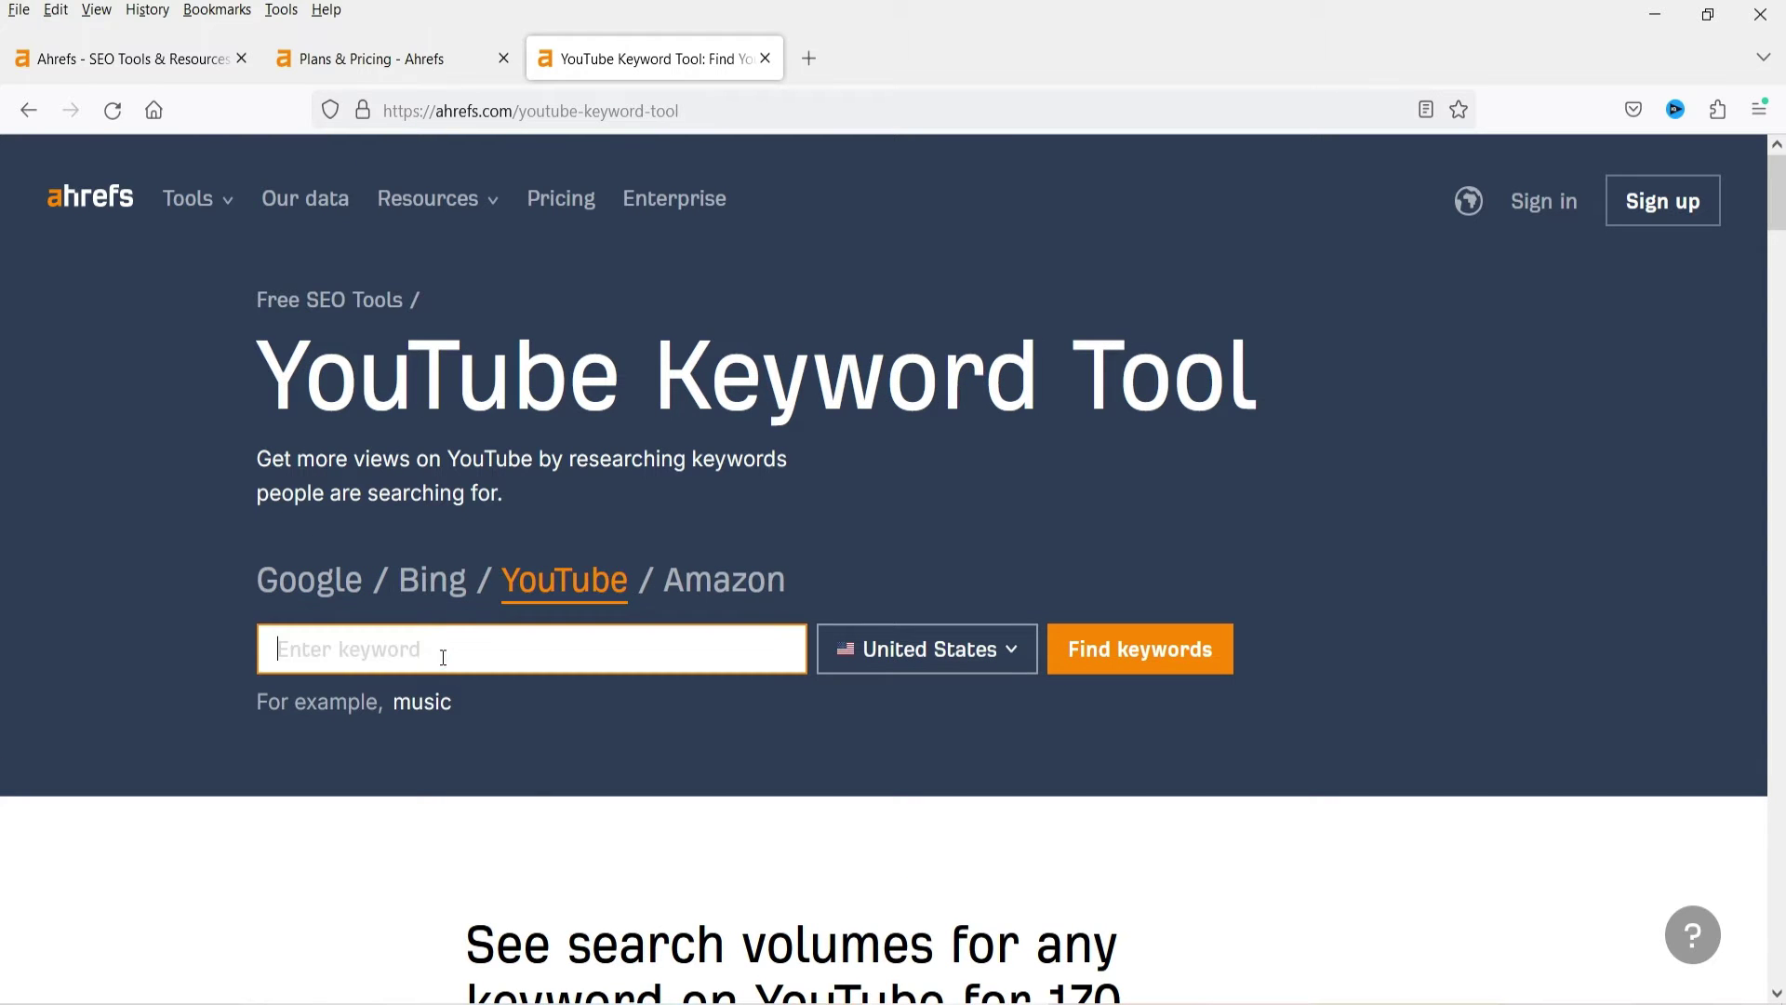
text(free seo tools)
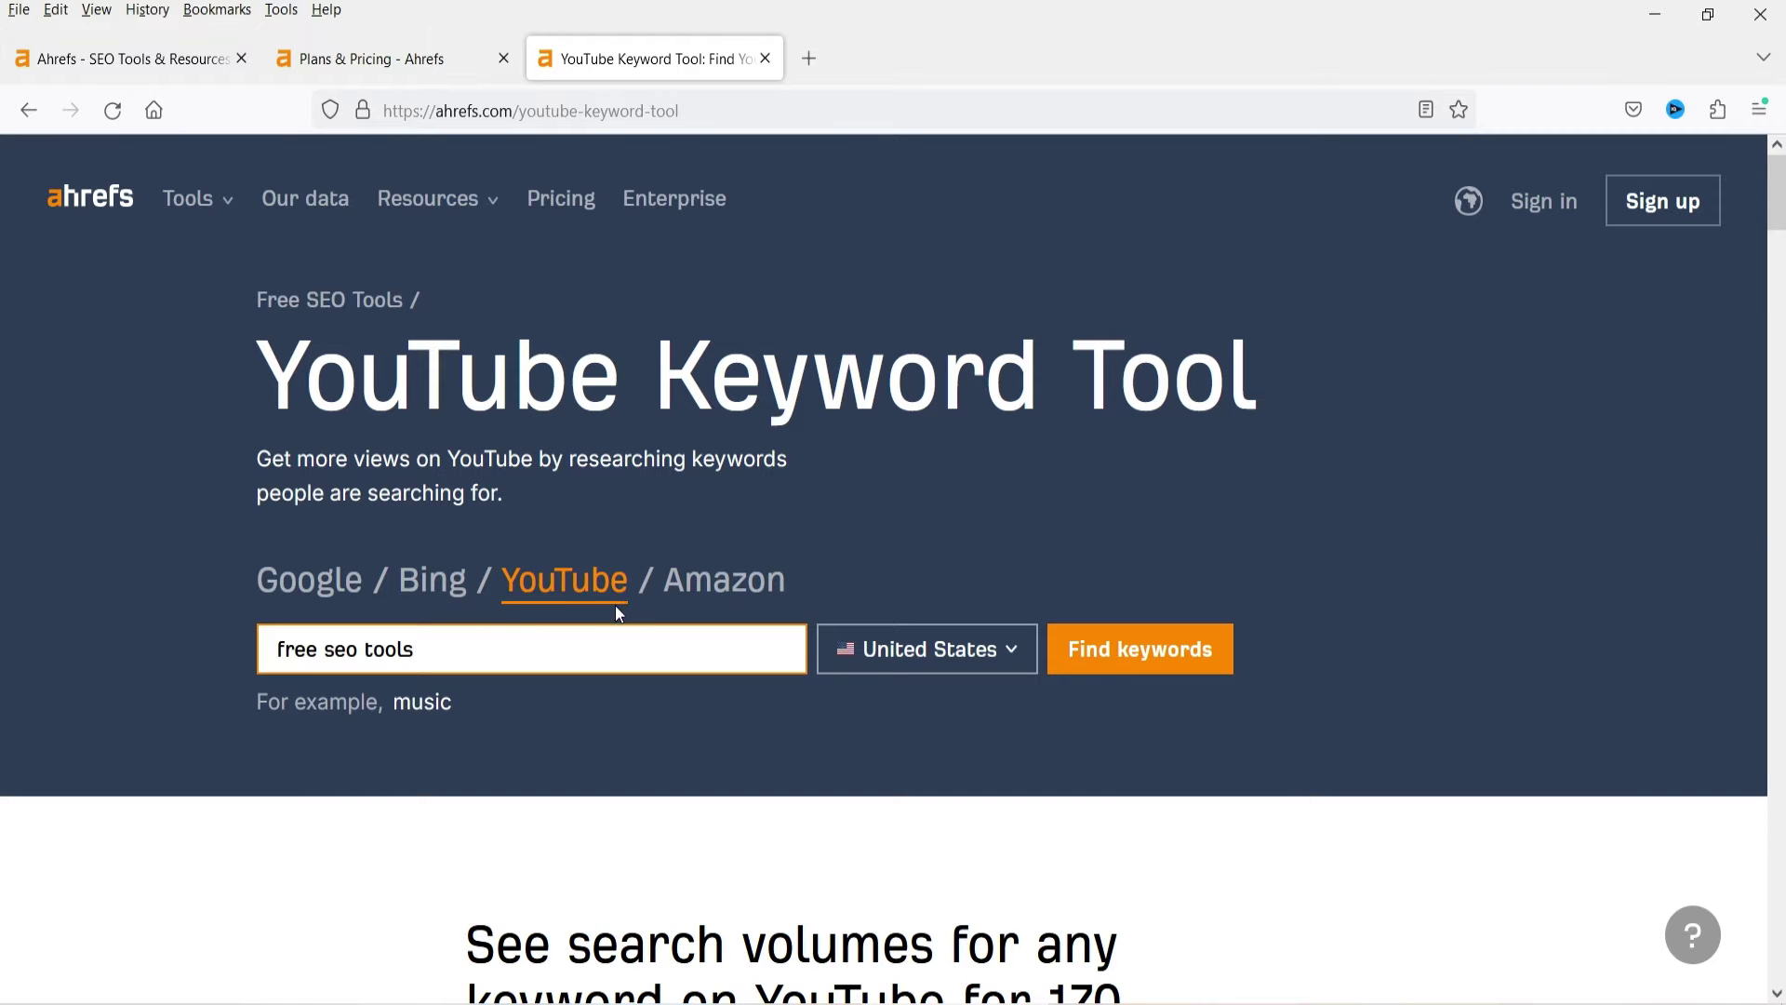
click(1168, 664)
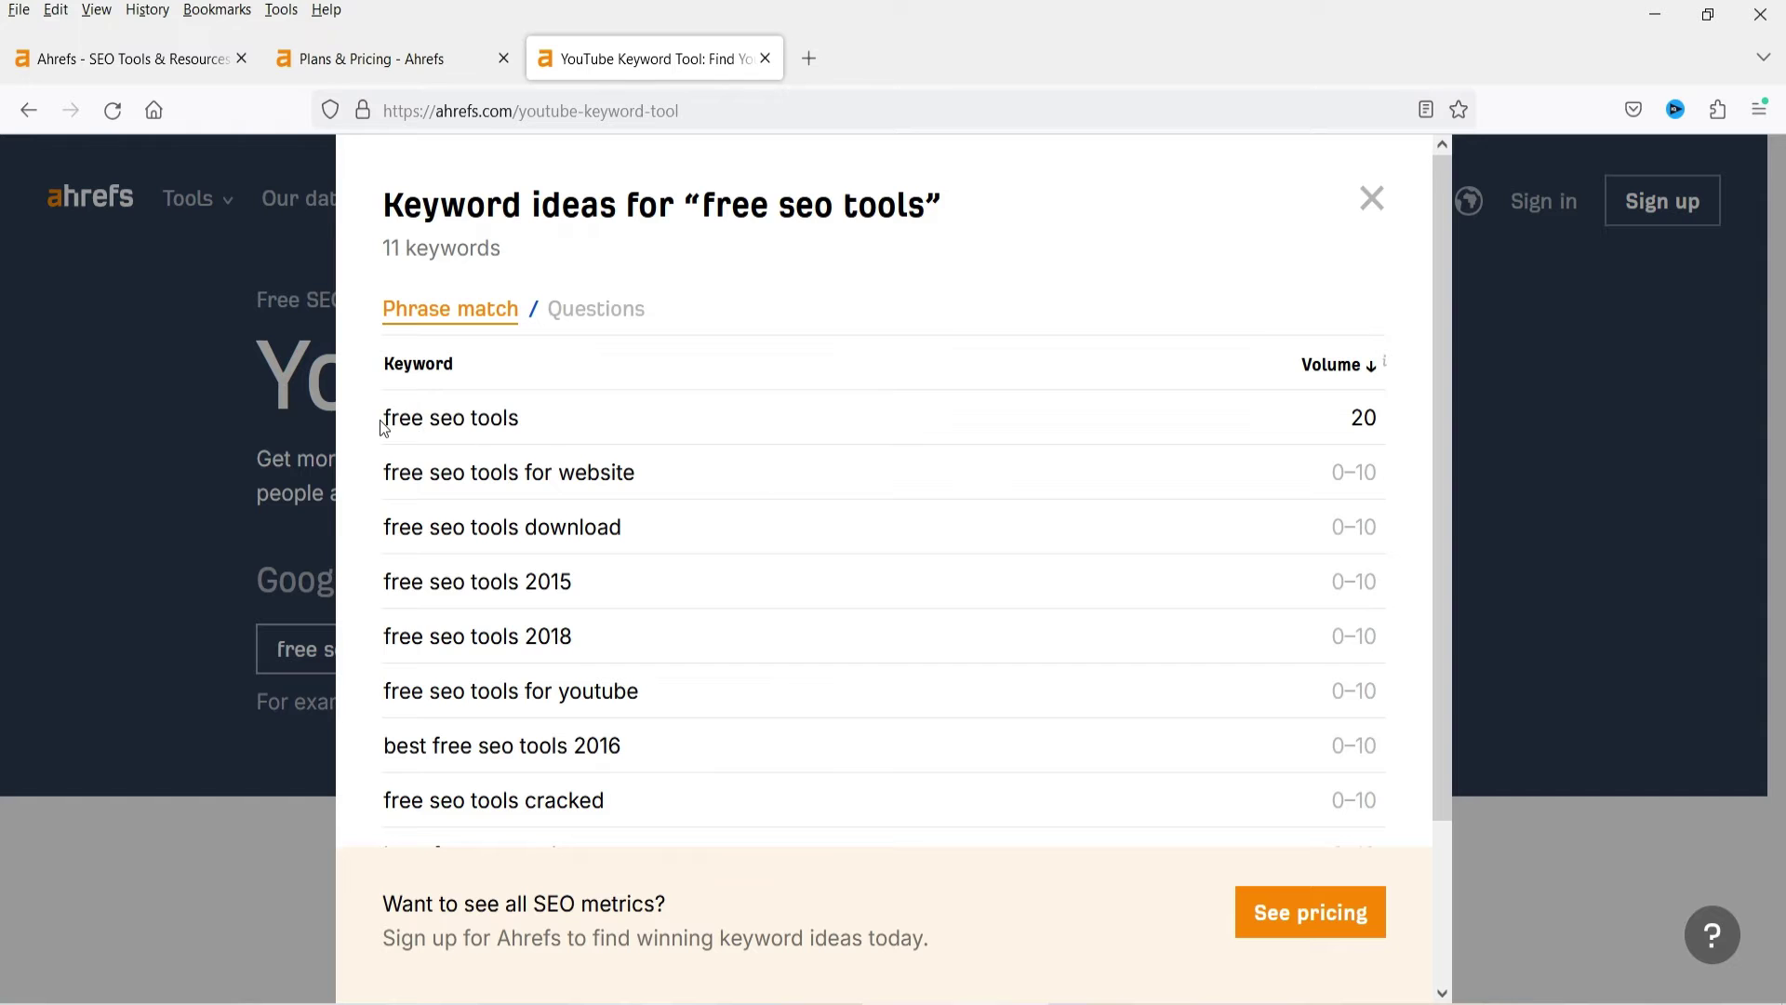
drag(384, 428, 1364, 415)
click(1384, 430)
click(149, 459)
- Look up YouTube keyword ideas for "ahrefs" and review the top phrase match keyword with its volume
drag(468, 644, 125, 654)
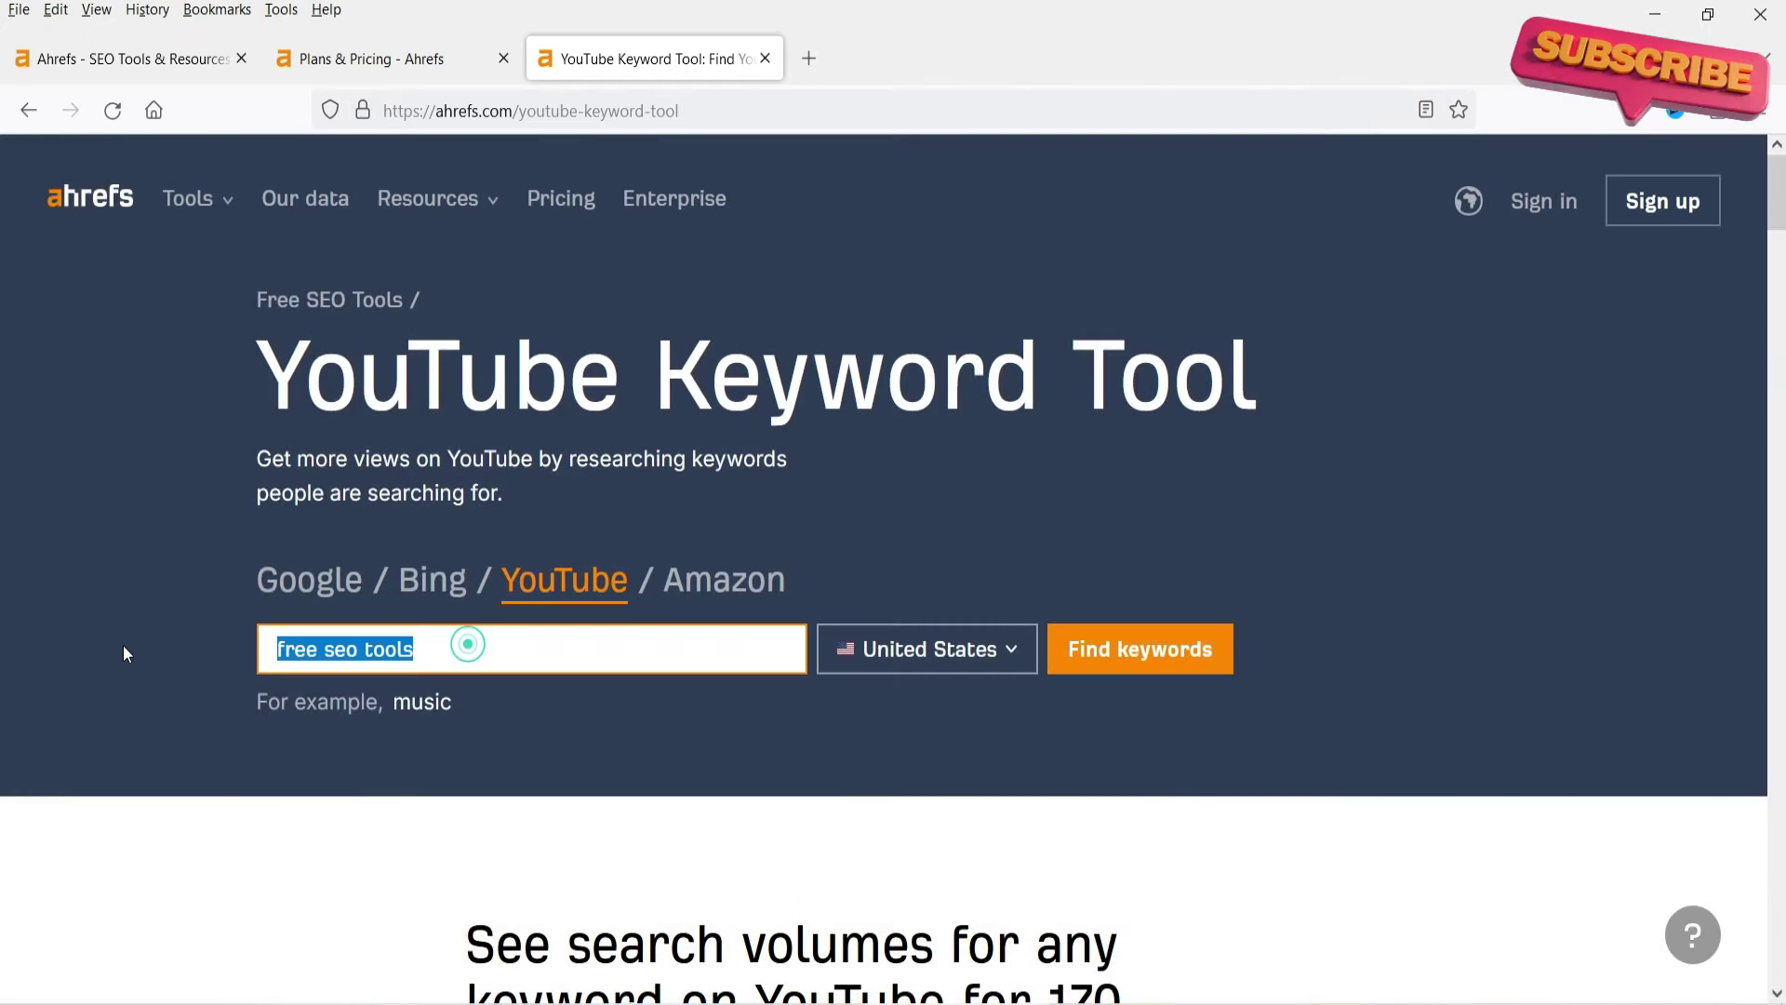
text(ahrefs)
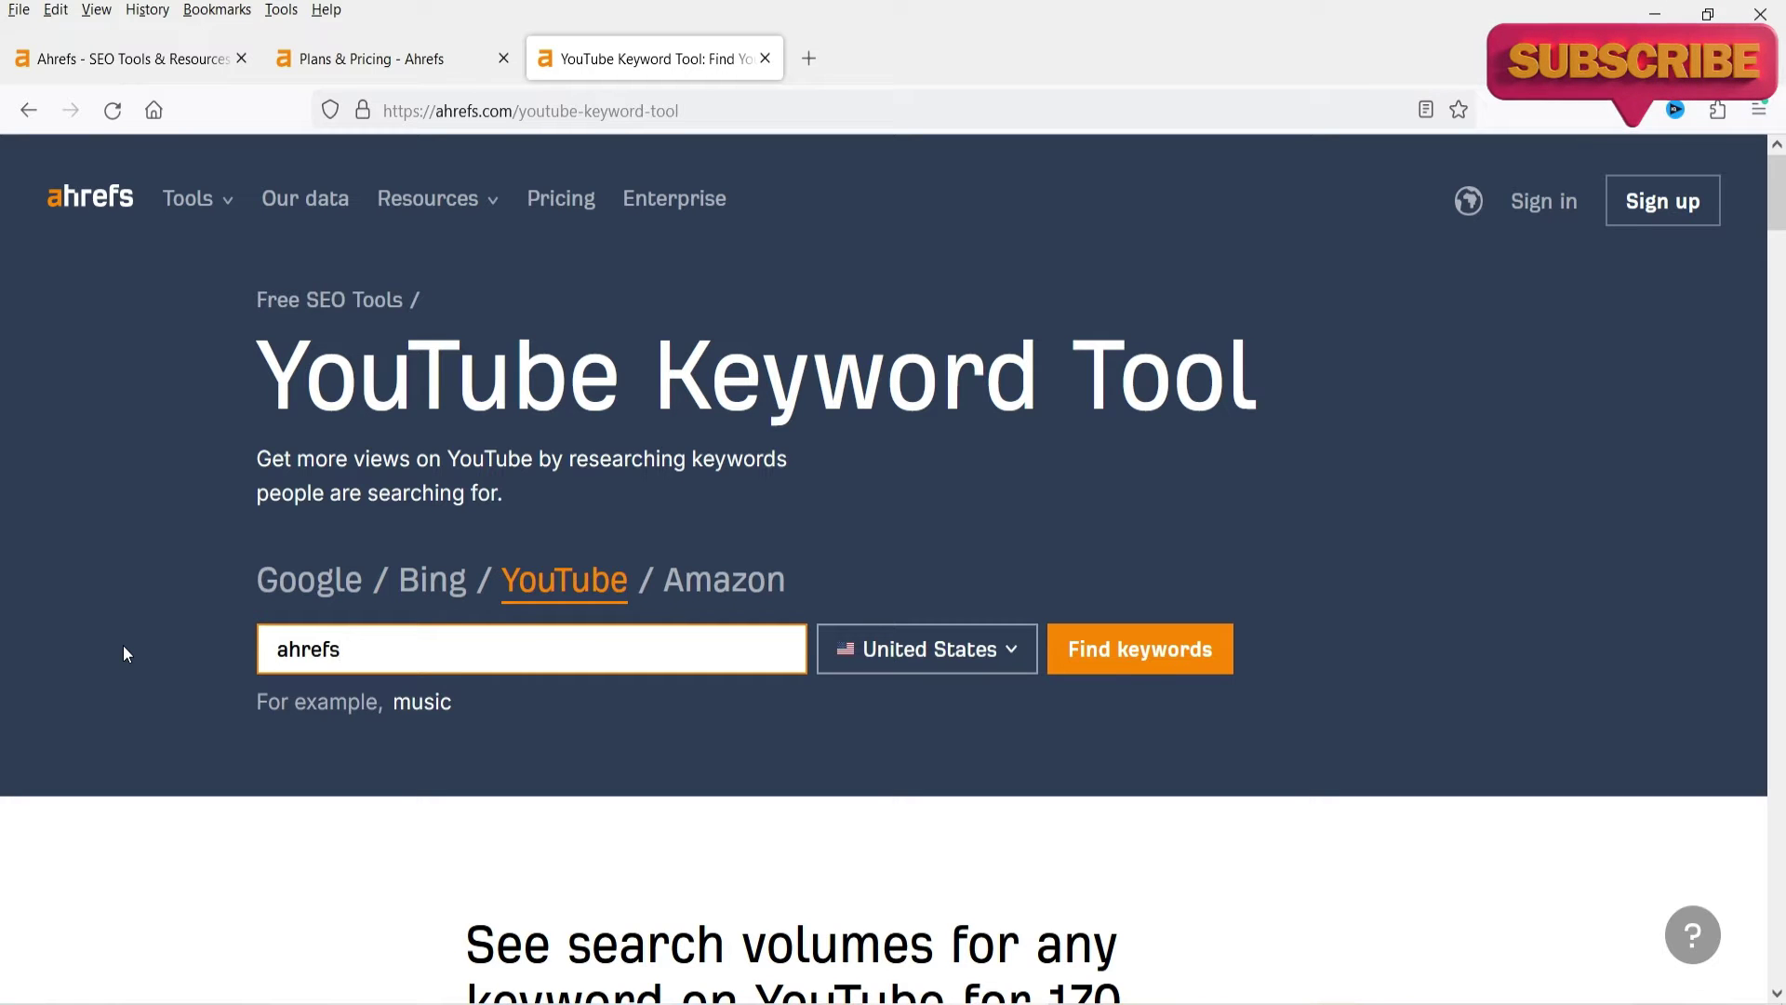
key(Return)
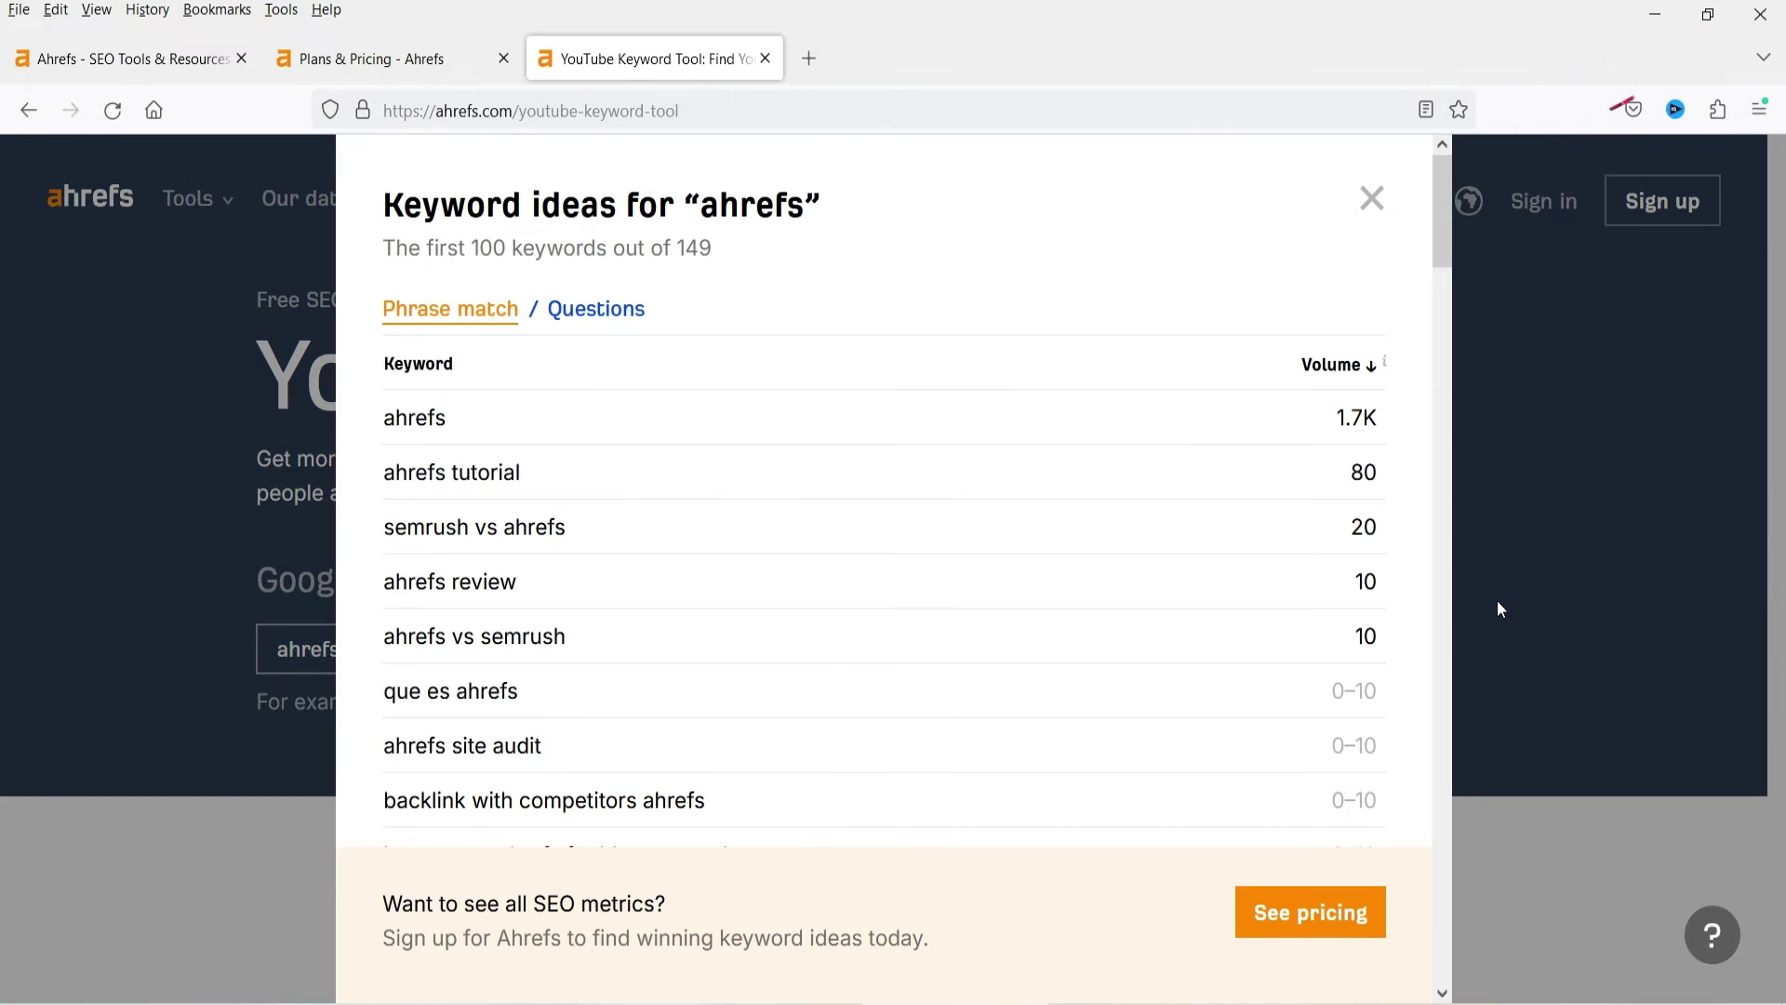
mouse_move(392, 421)
mouse_down()
mouse_move(395, 368)
mouse_move(379, 433)
mouse_up()
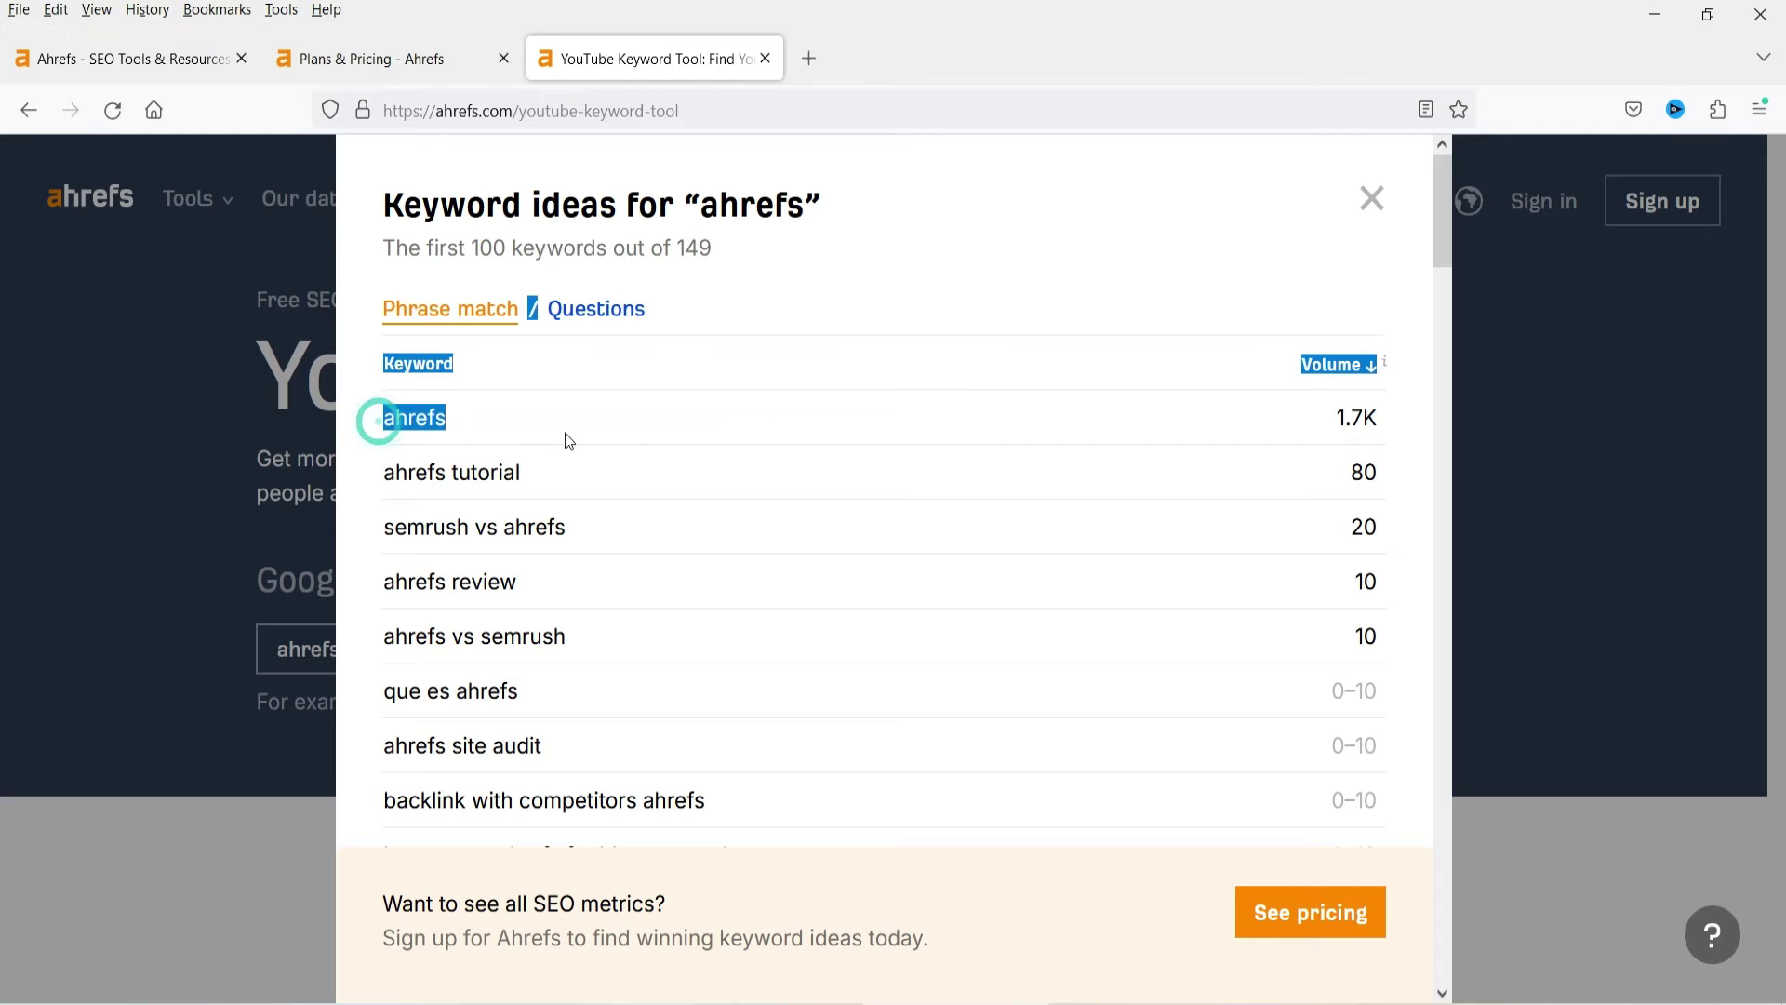
click(921, 437)
drag(1394, 425, 385, 421)
click(677, 417)
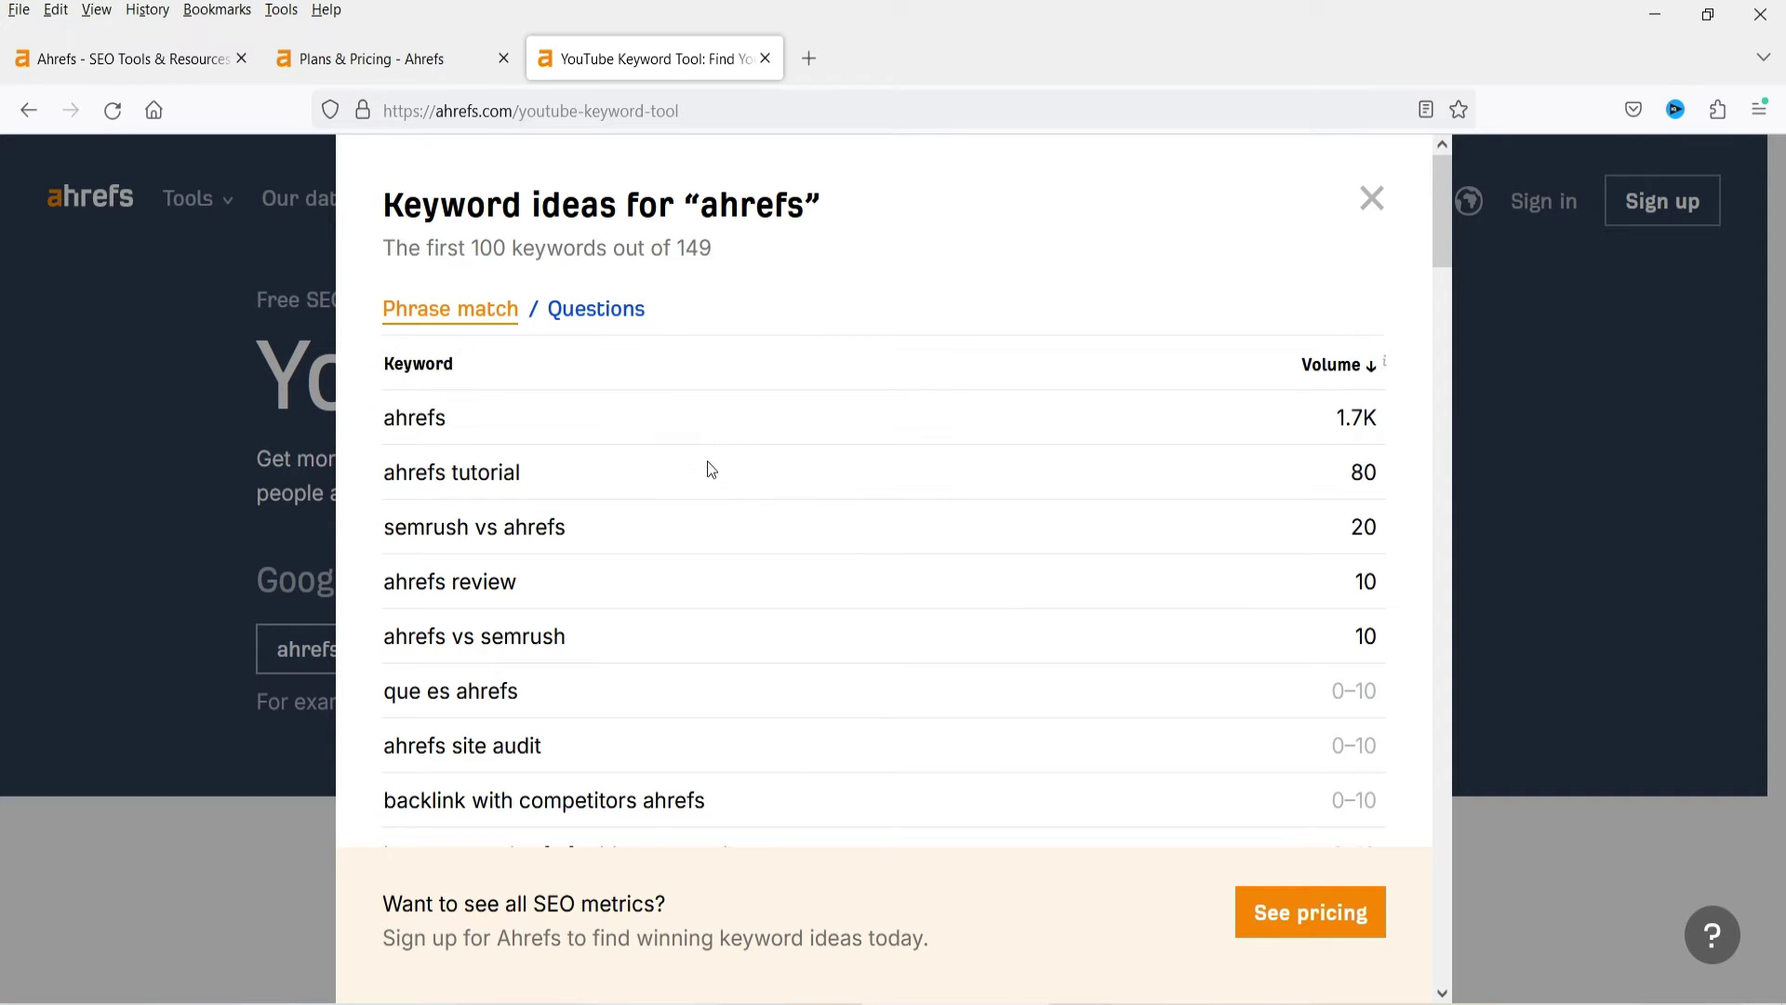
- Review the question keywords for "ahrefs" and close the keyword ideas report
click(591, 321)
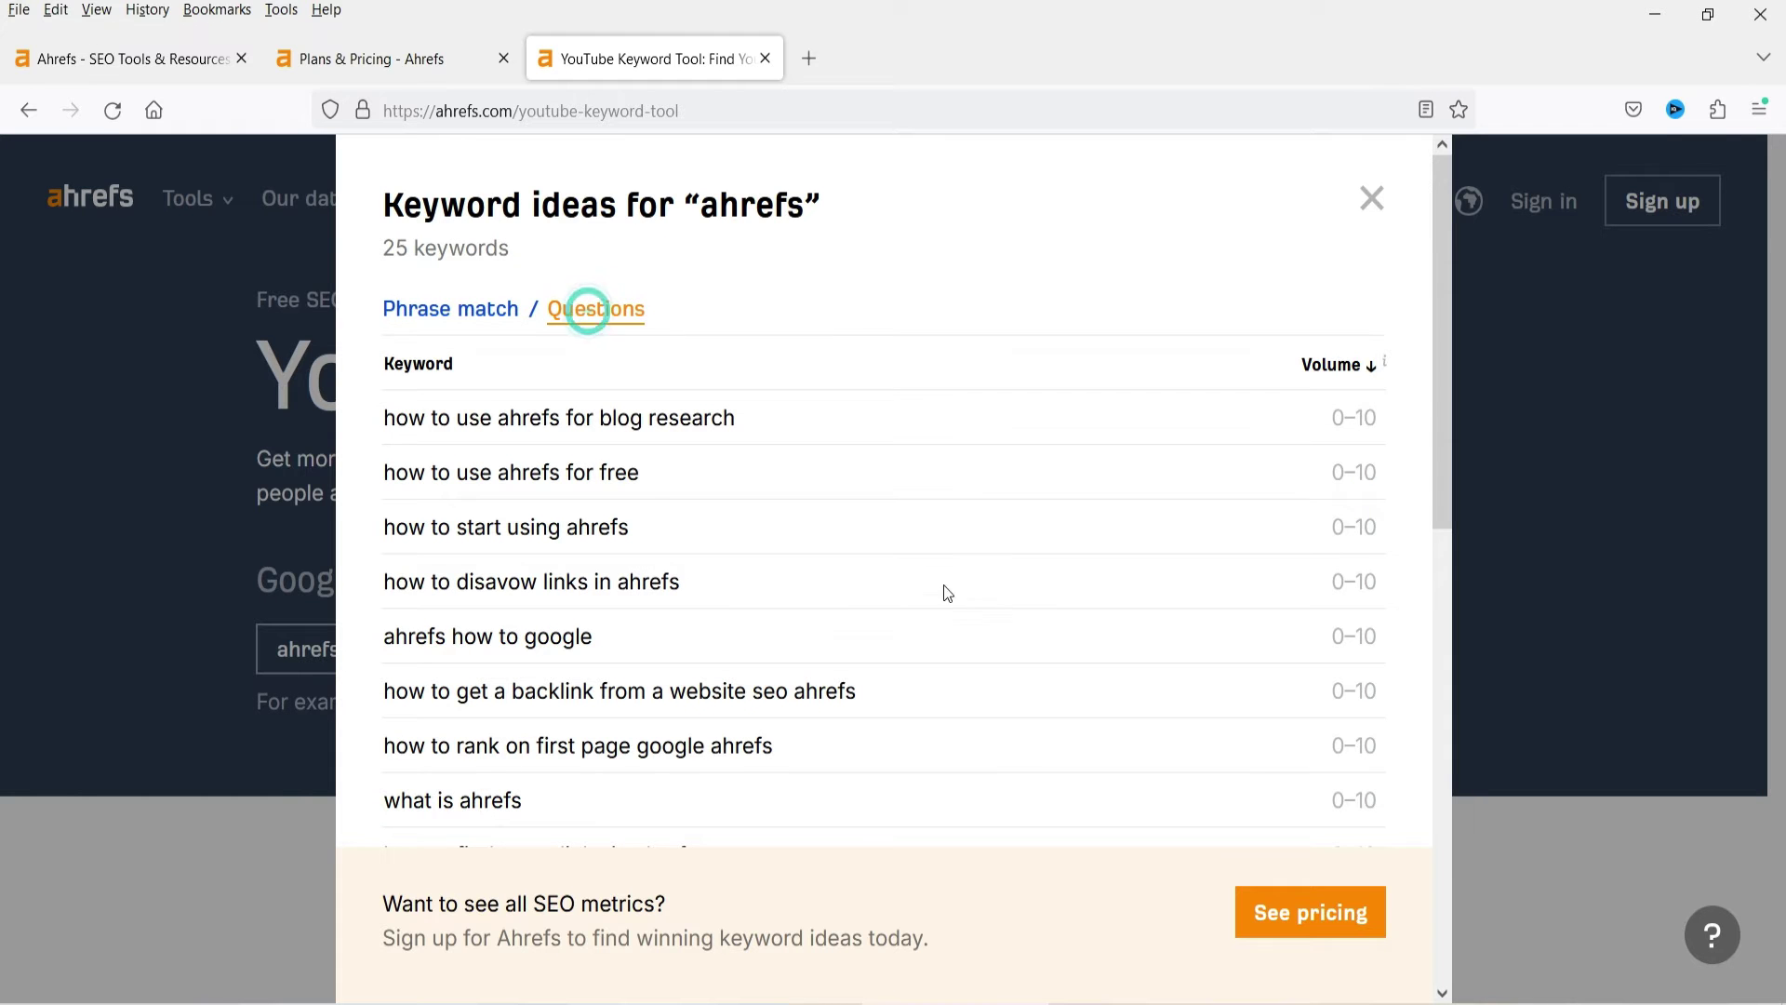
mouse_move(390, 421)
mouse_down()
mouse_move(737, 417)
mouse_move(423, 419)
mouse_up()
click(816, 428)
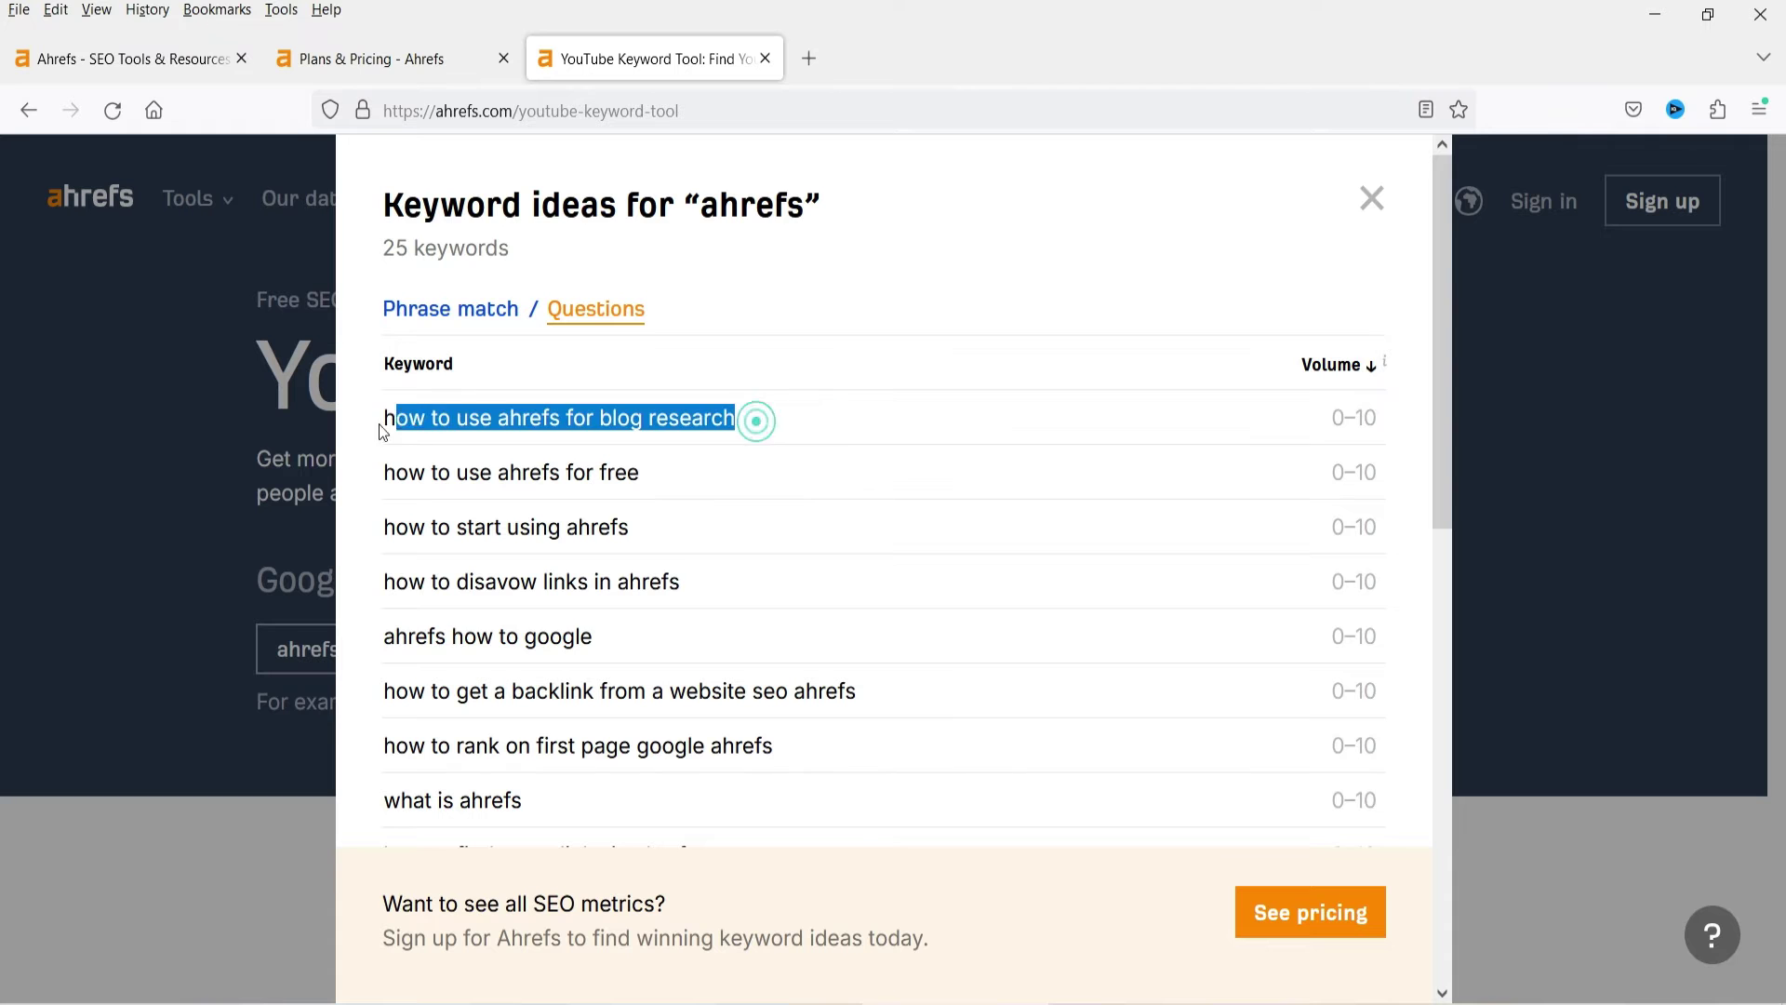
click(1372, 199)
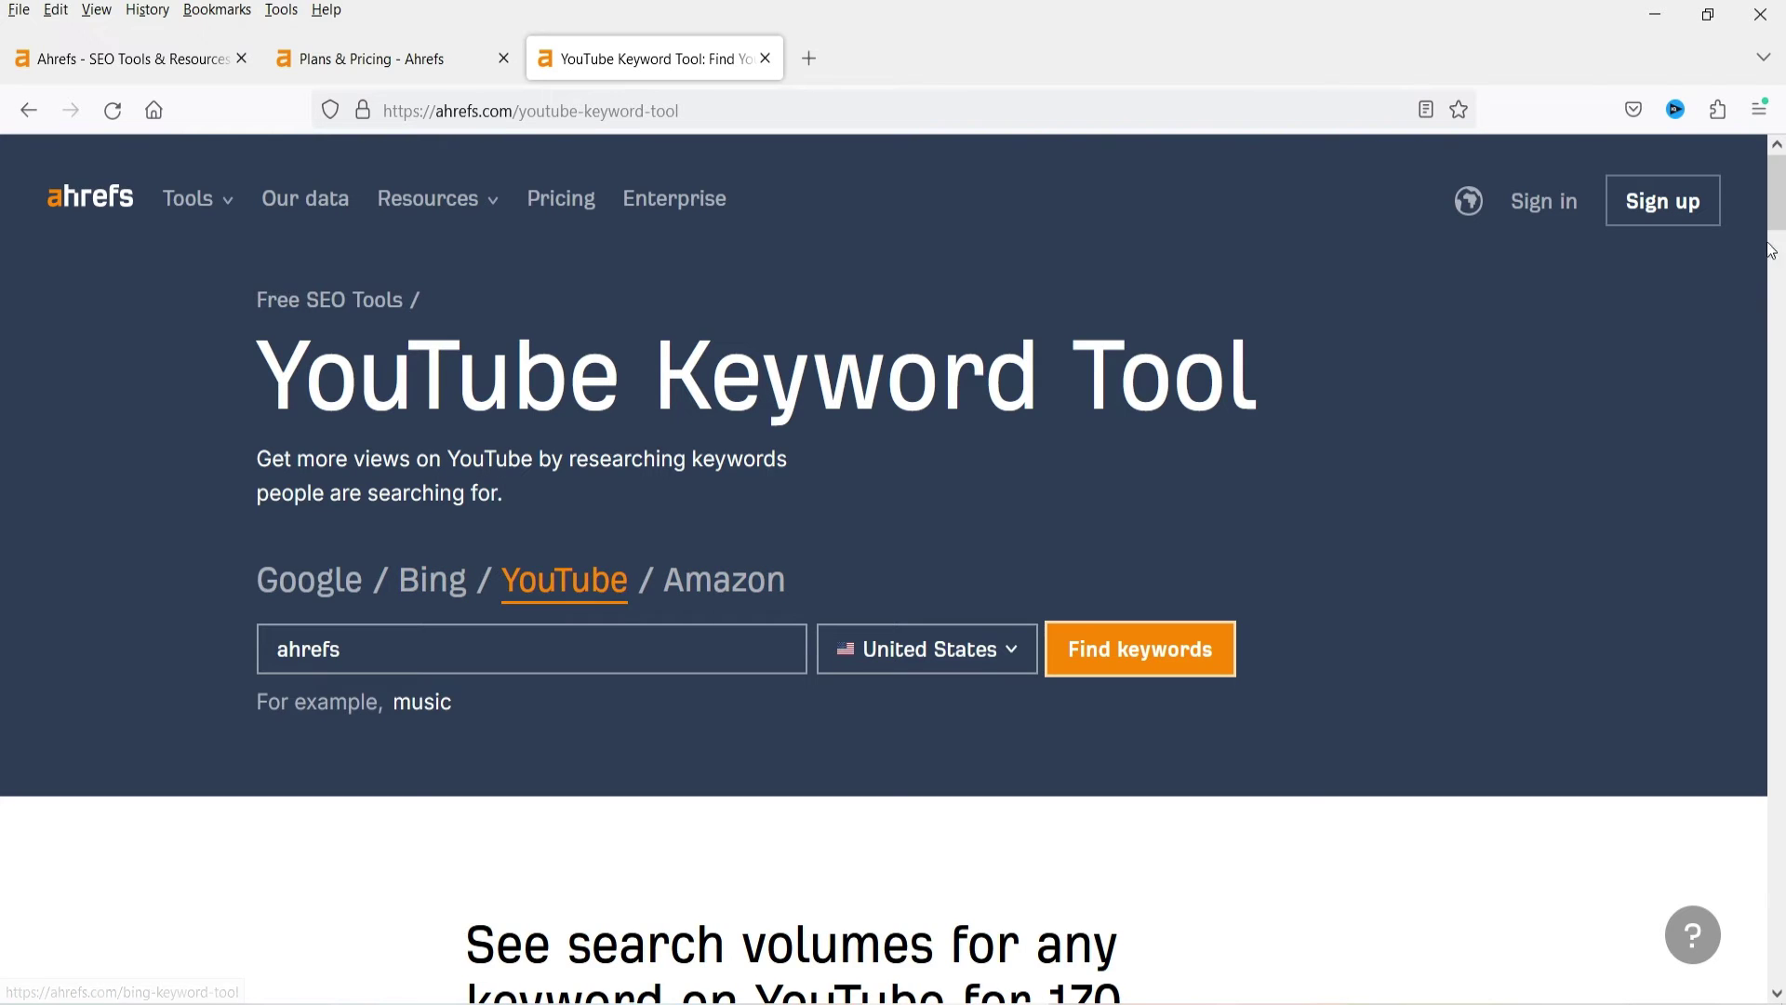
- Open the free SERP Checker and read its Local SERP analysis section
drag(1780, 215, 1780, 914)
scroll(1623, 842, down, 5)
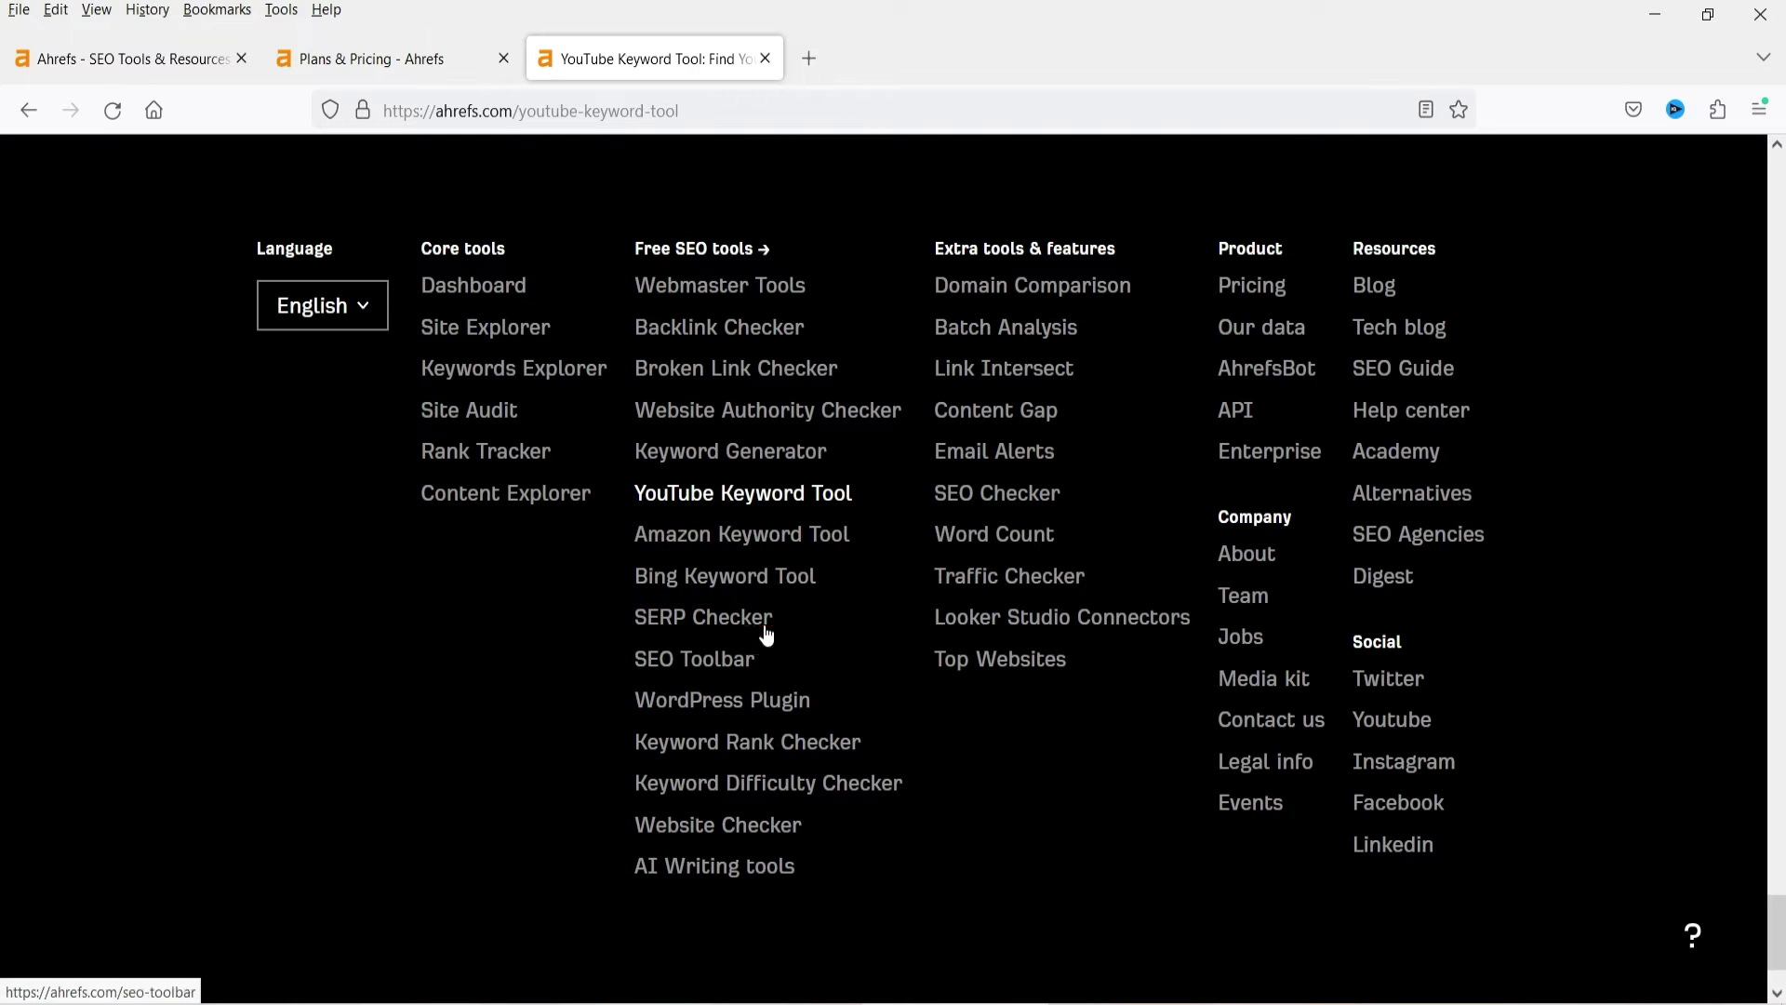
click(713, 621)
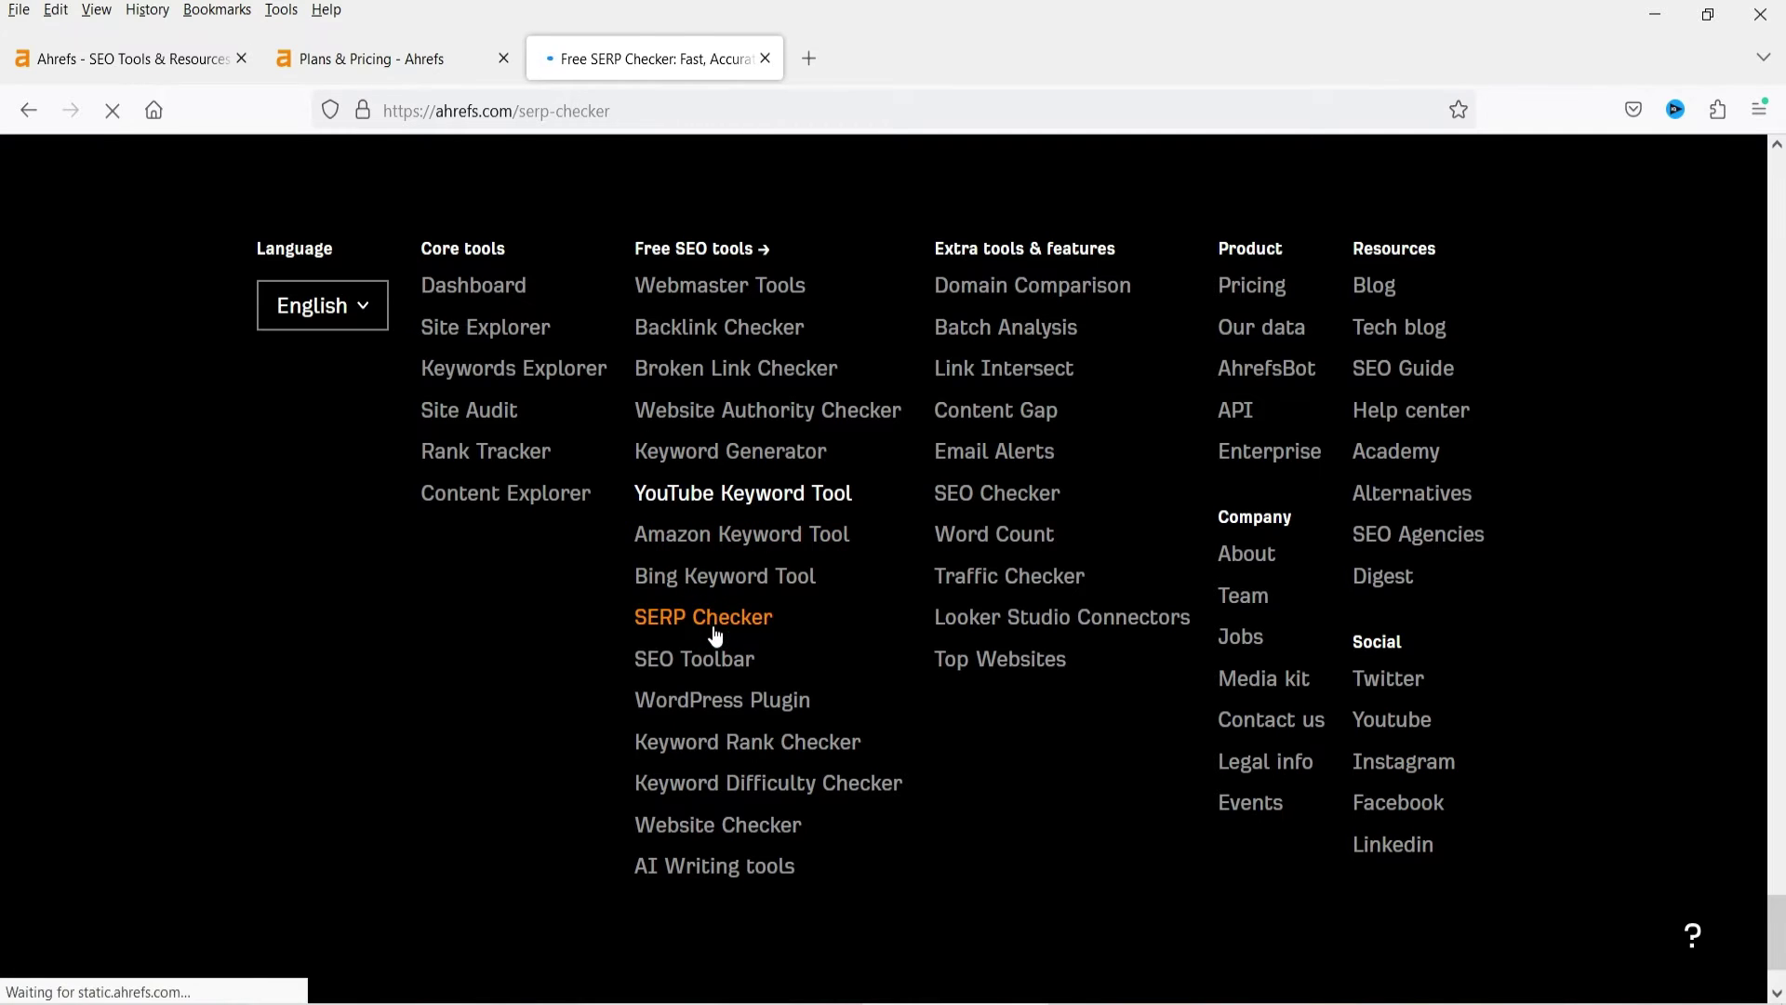
scroll(611, 578, down, 4)
scroll(572, 532, up, 1)
scroll(558, 512, down, 3)
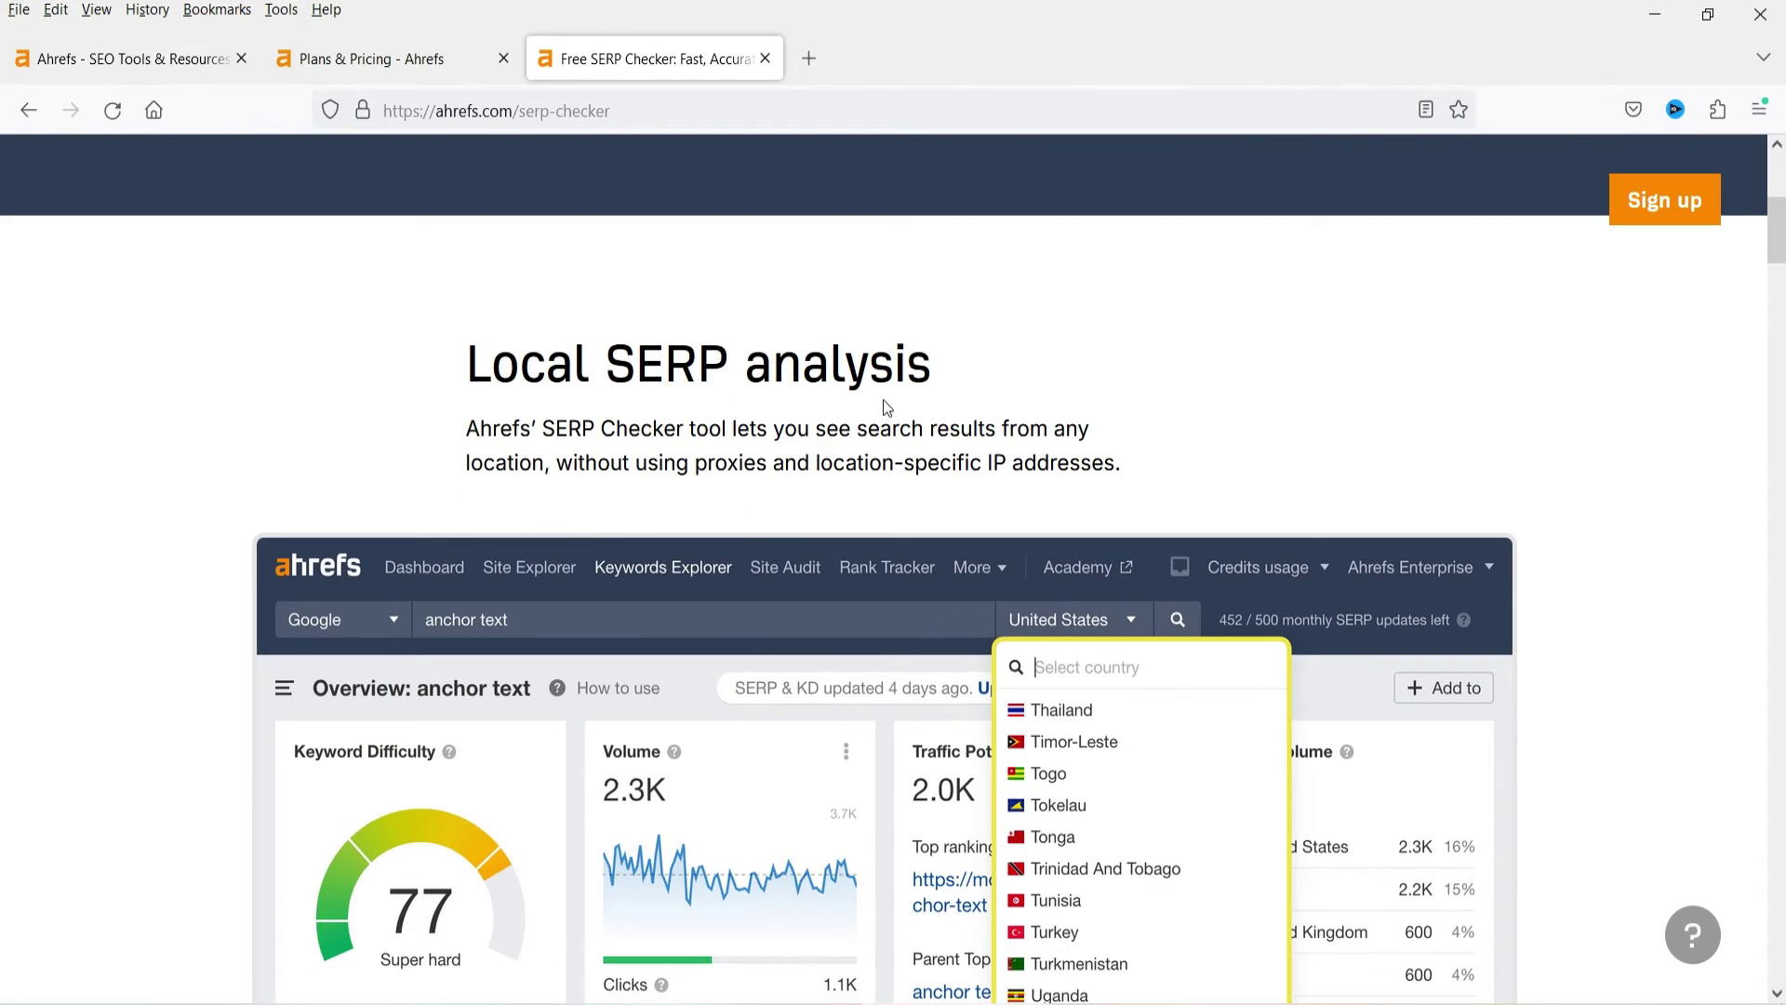
drag(468, 436, 1015, 433)
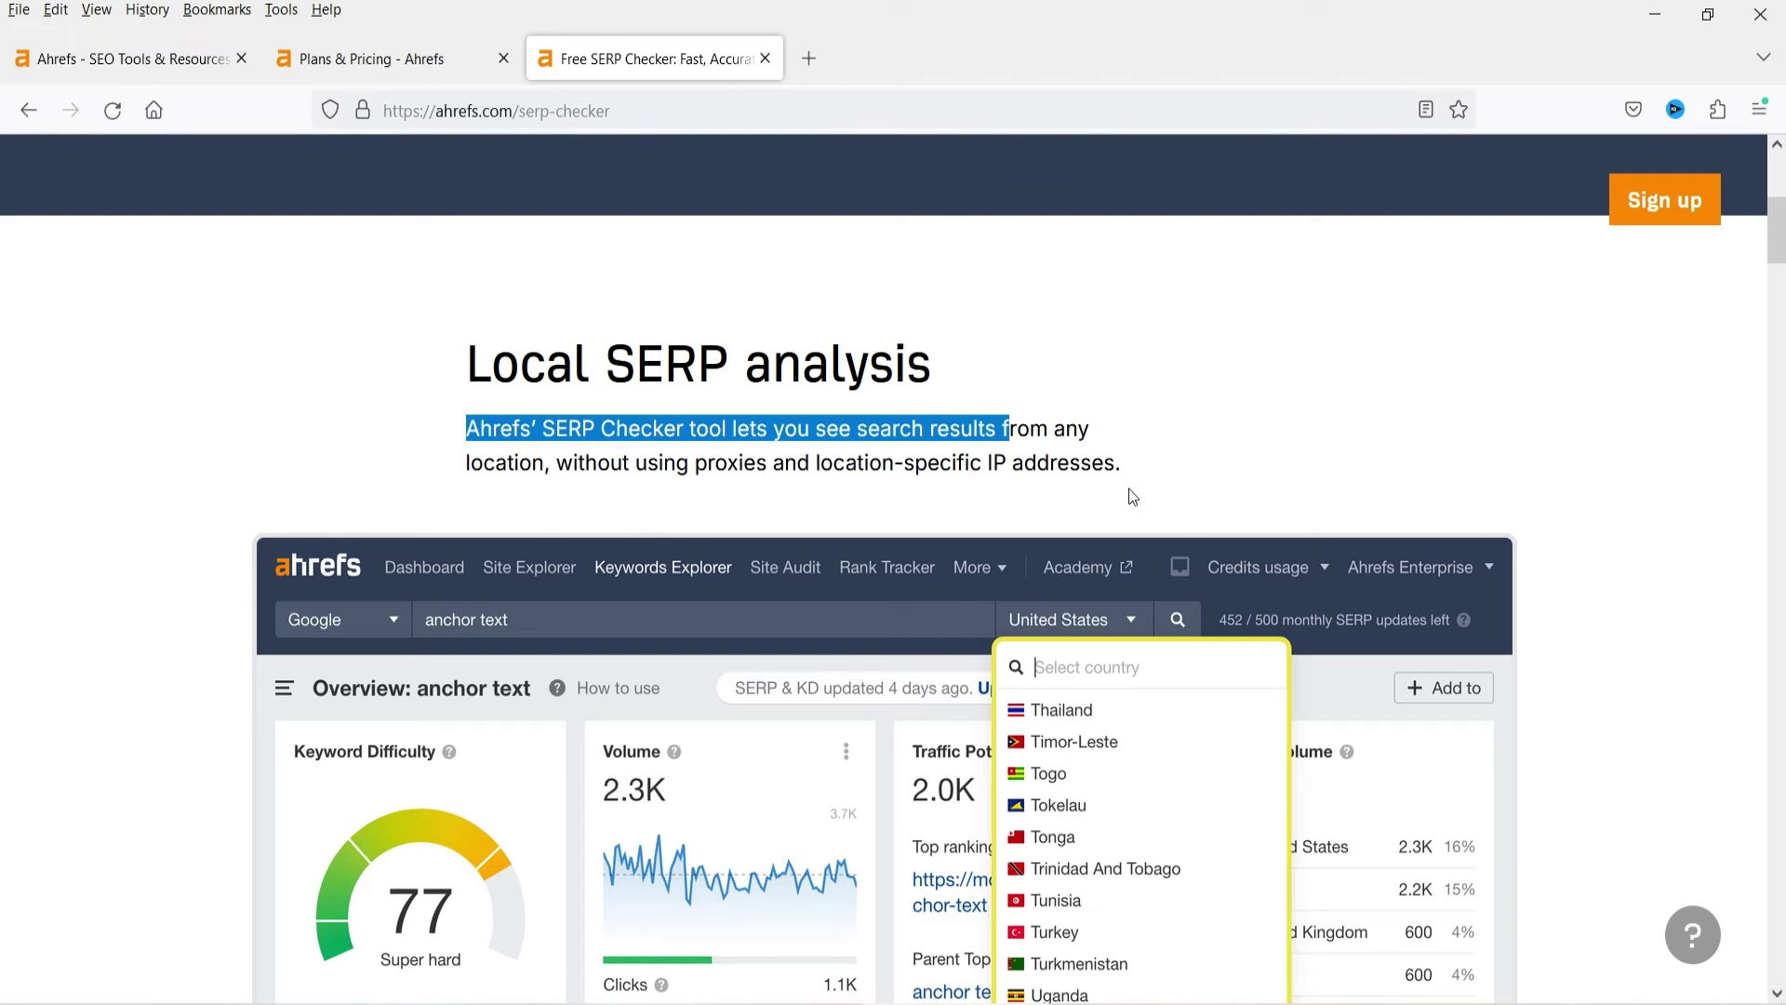
click(1156, 467)
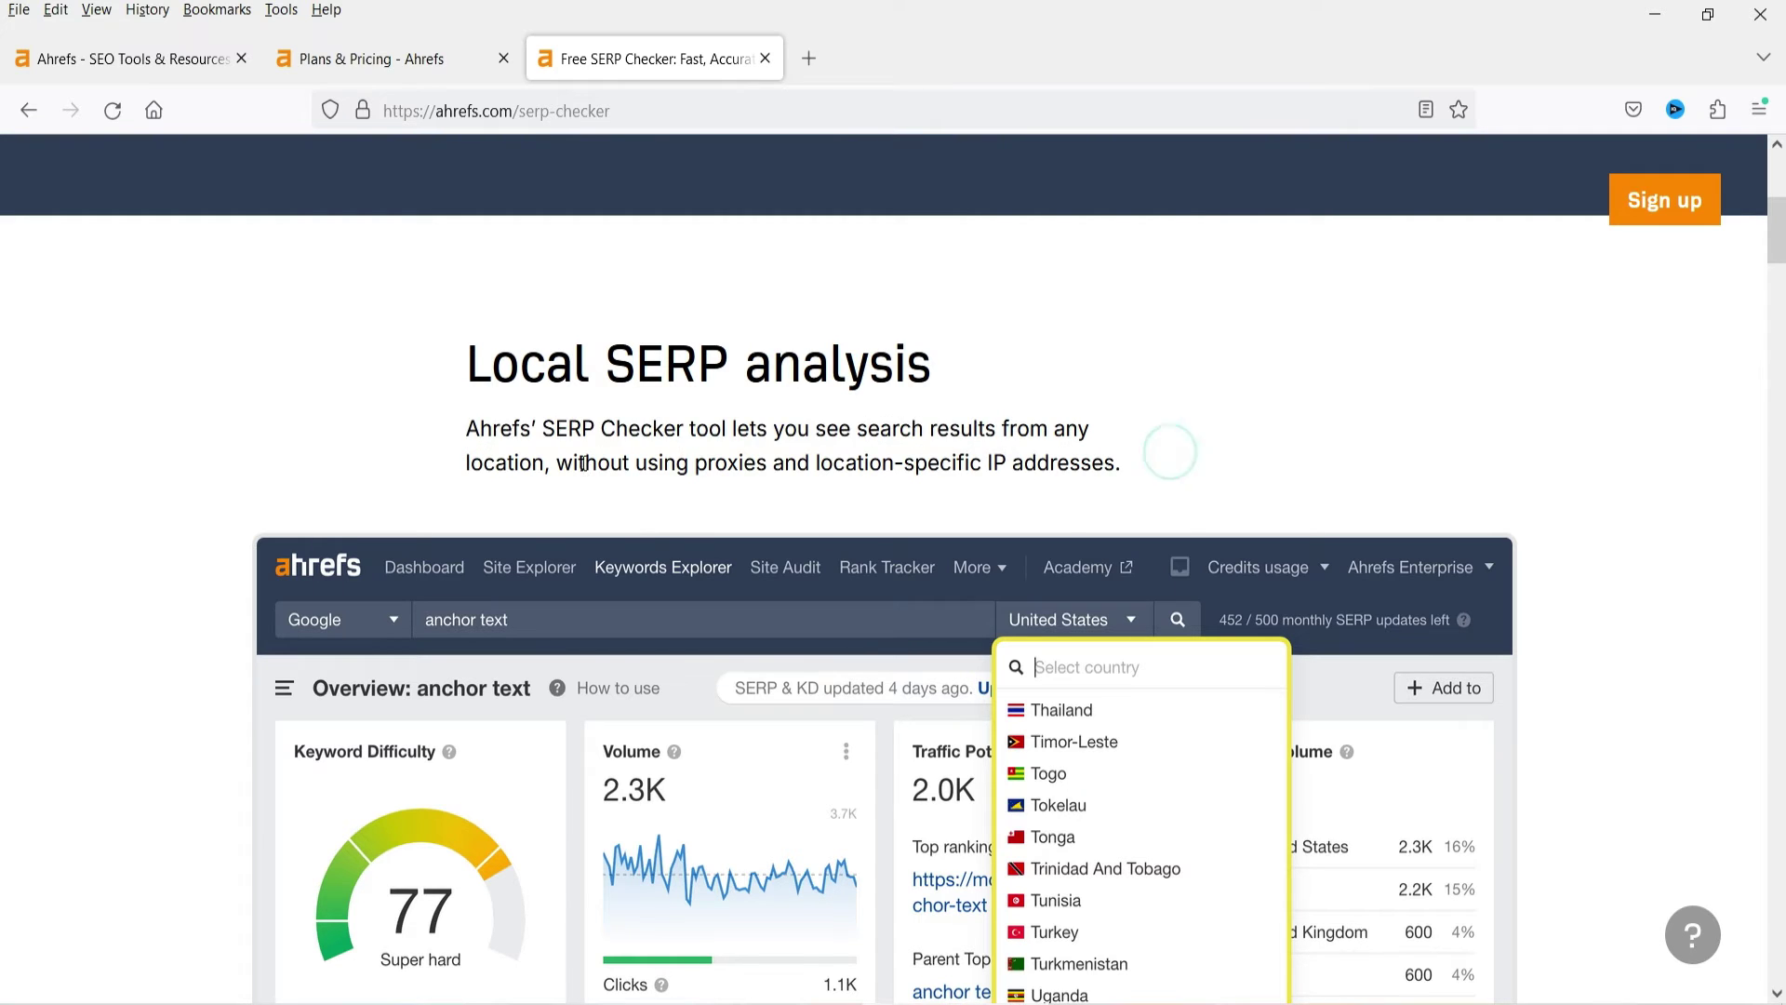
drag(569, 462, 1193, 478)
click(1284, 480)
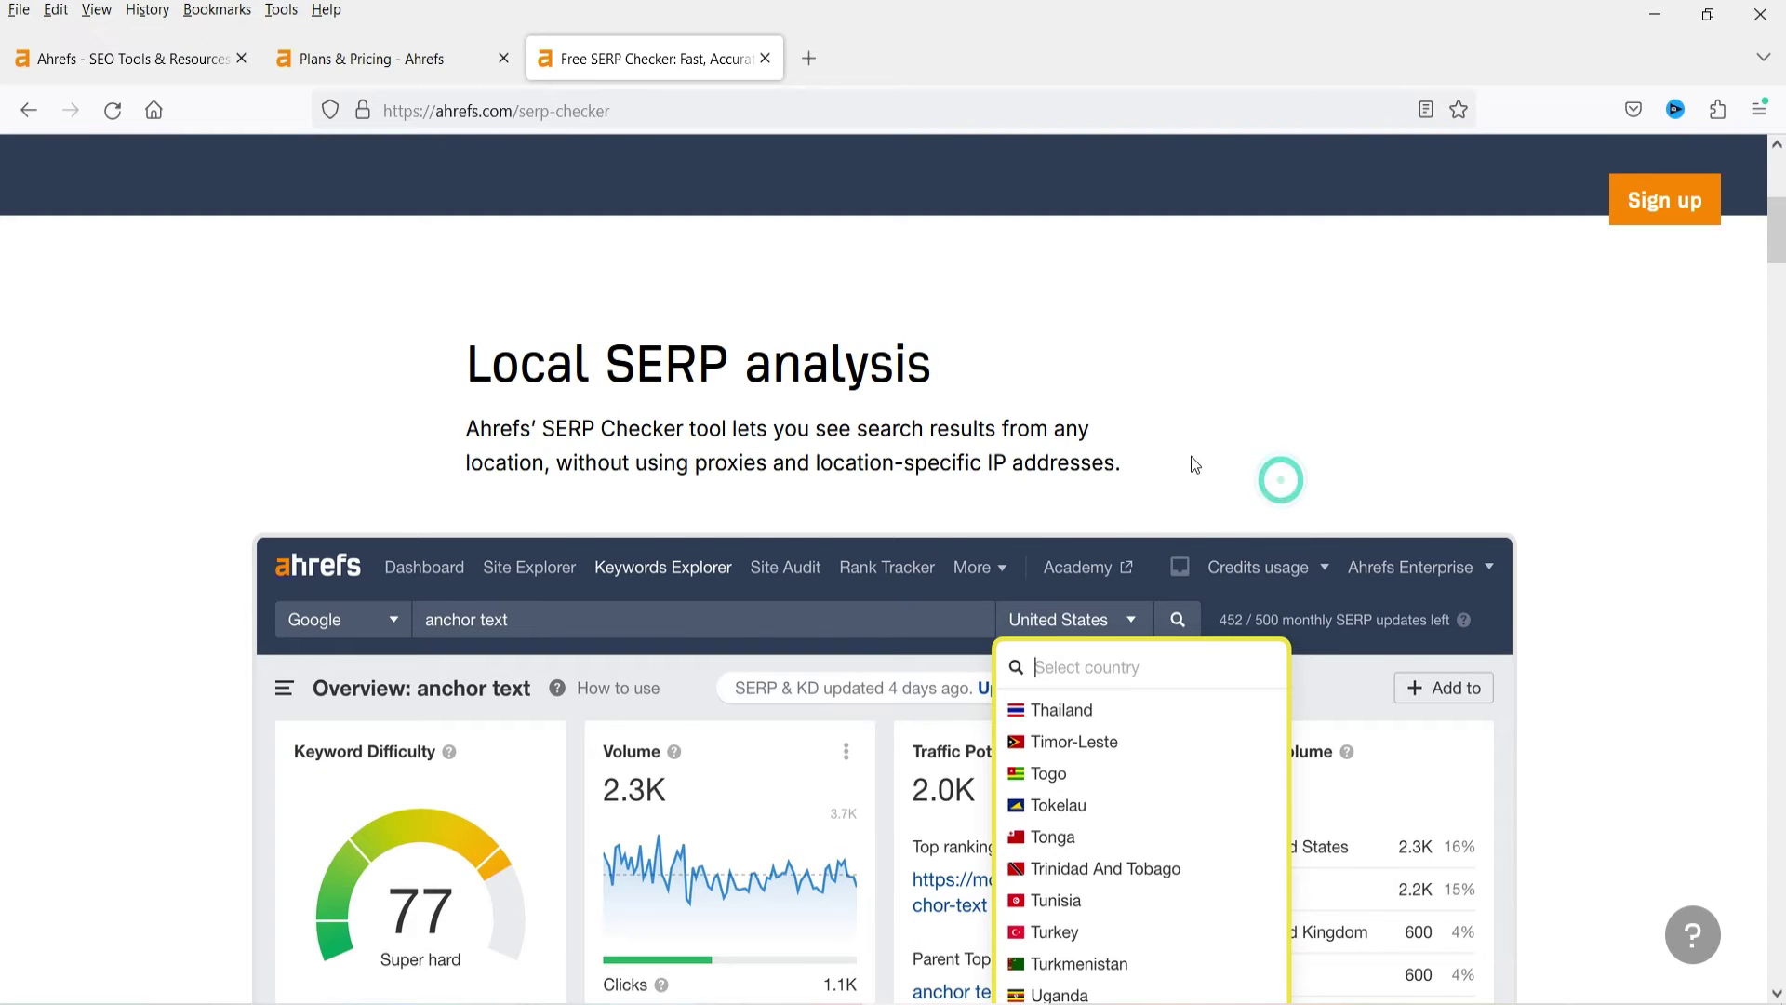
scroll(1210, 461, down, 3)
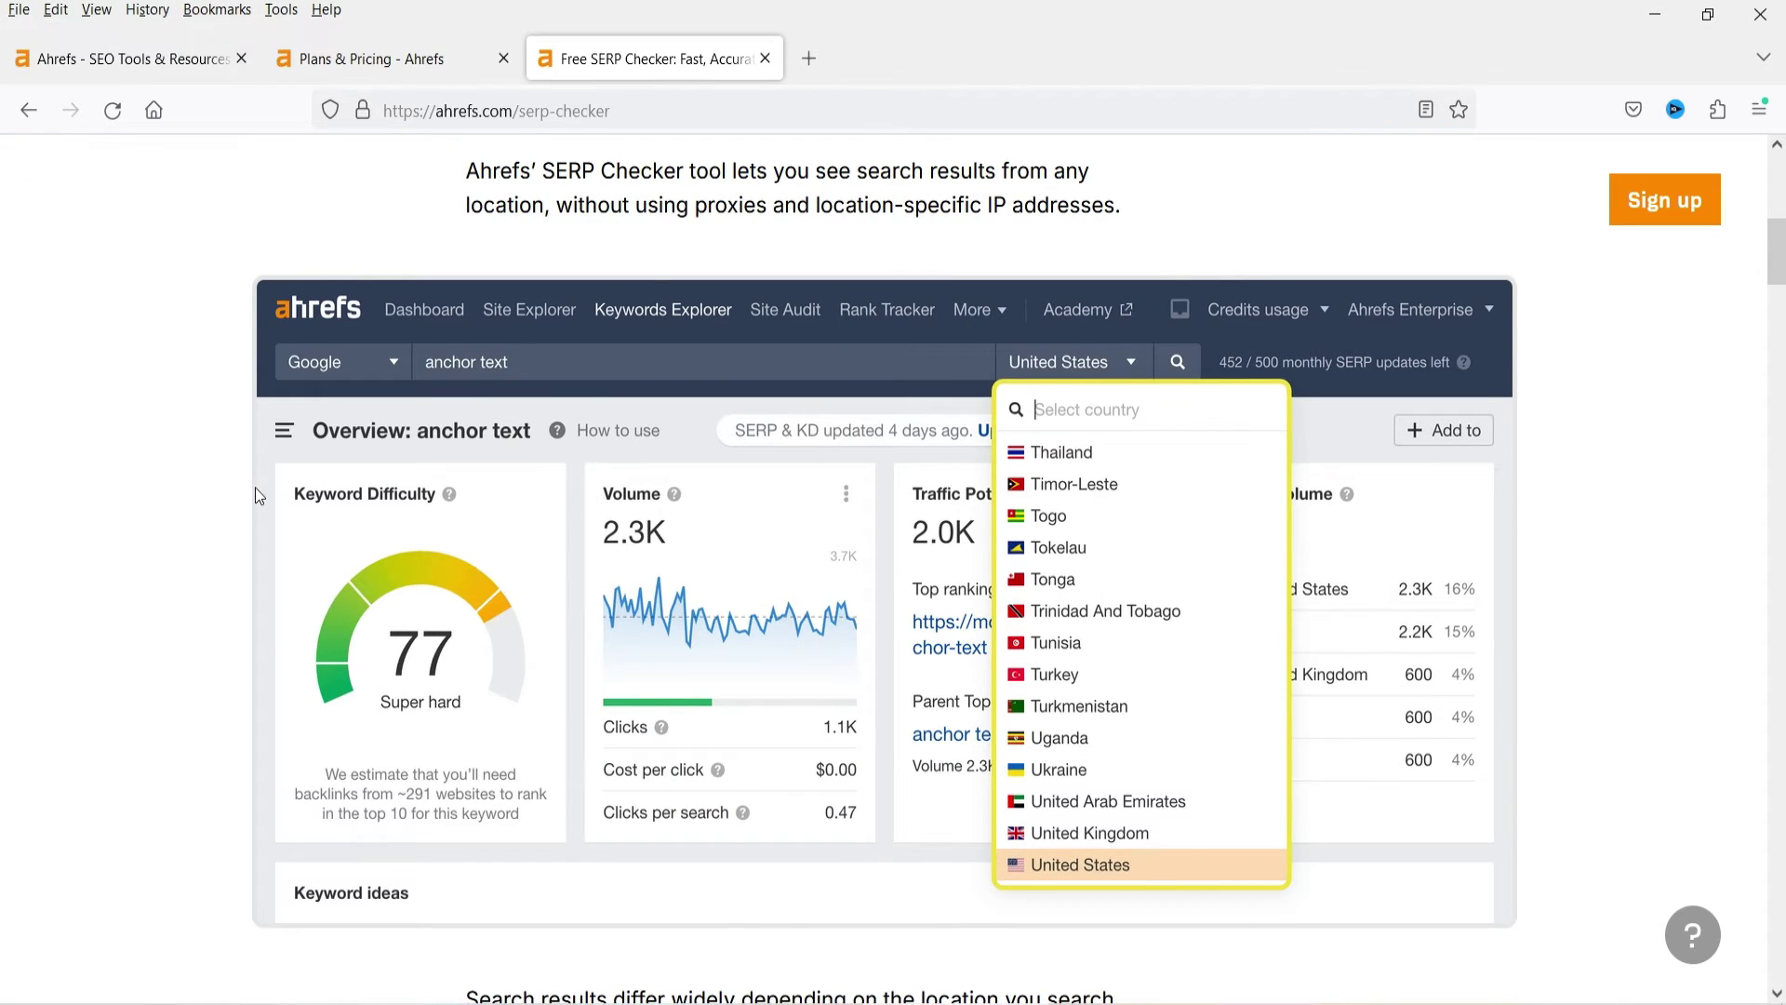
- Check the SERP for the keyword "ahrefs free trial" in the United States
scroll(255, 493, up, 9)
click(368, 585)
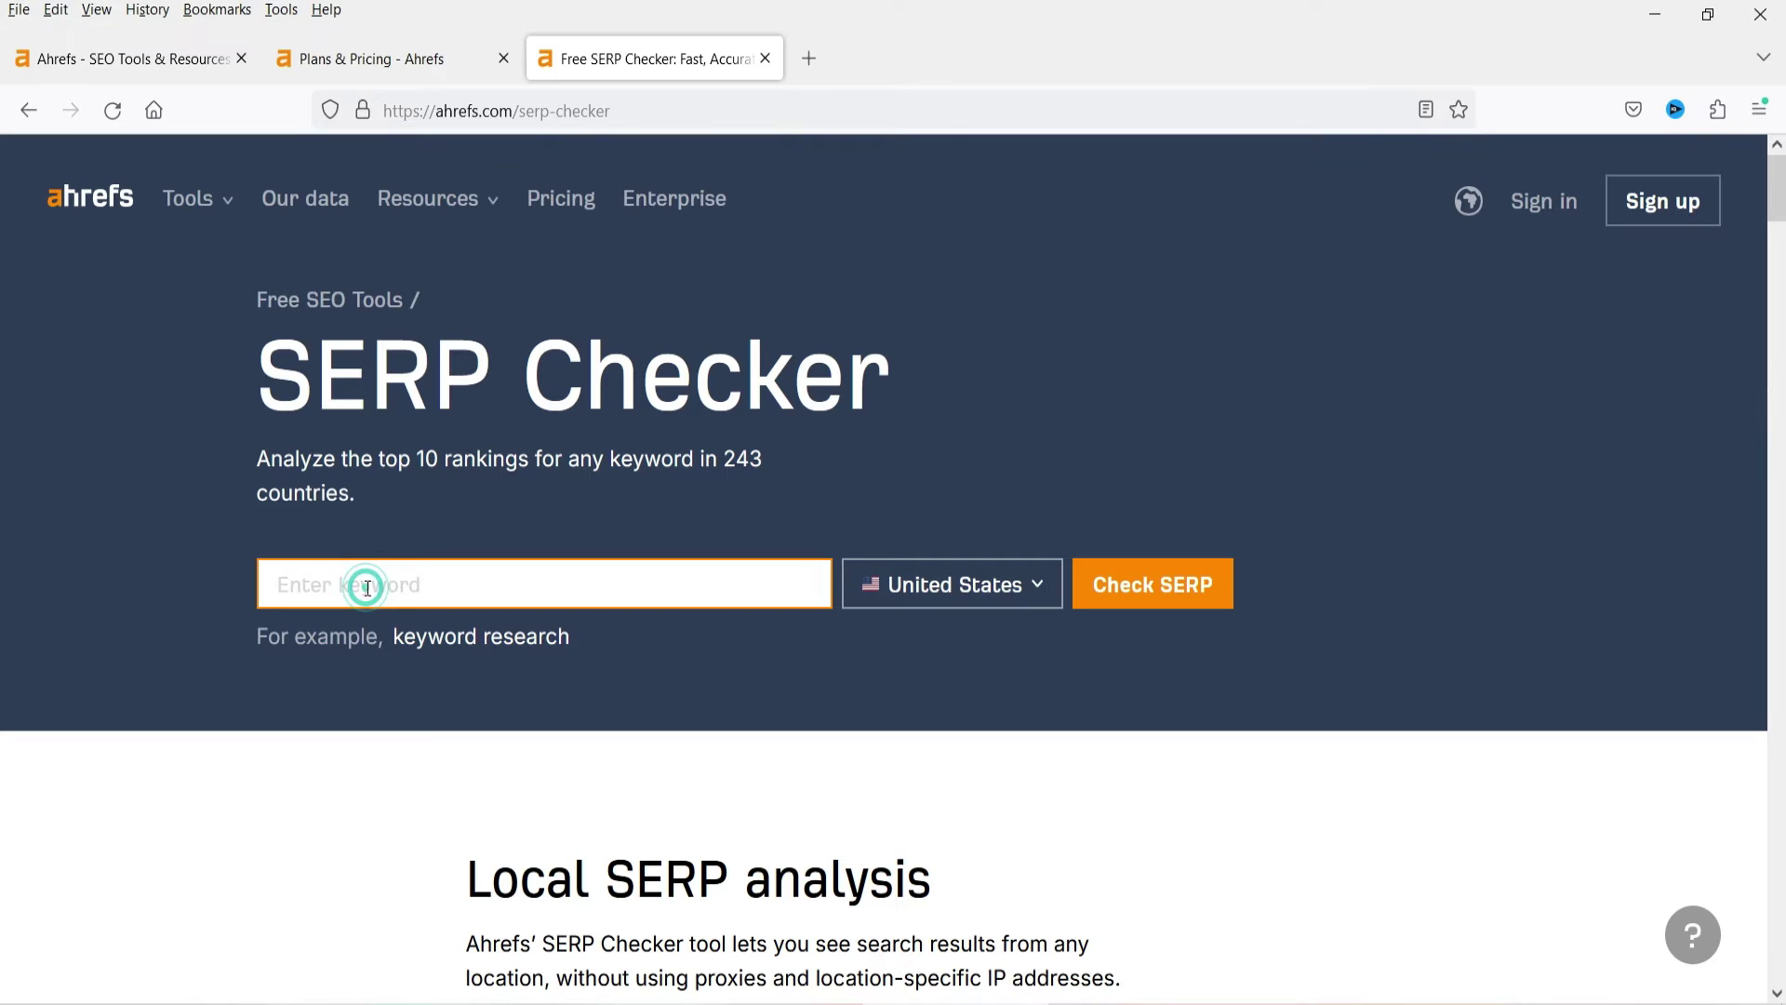
text(free)
key(BackSpace)
key(BackSpace)
key(BackSpace)
text(ahrefs free trial)
click(1152, 586)
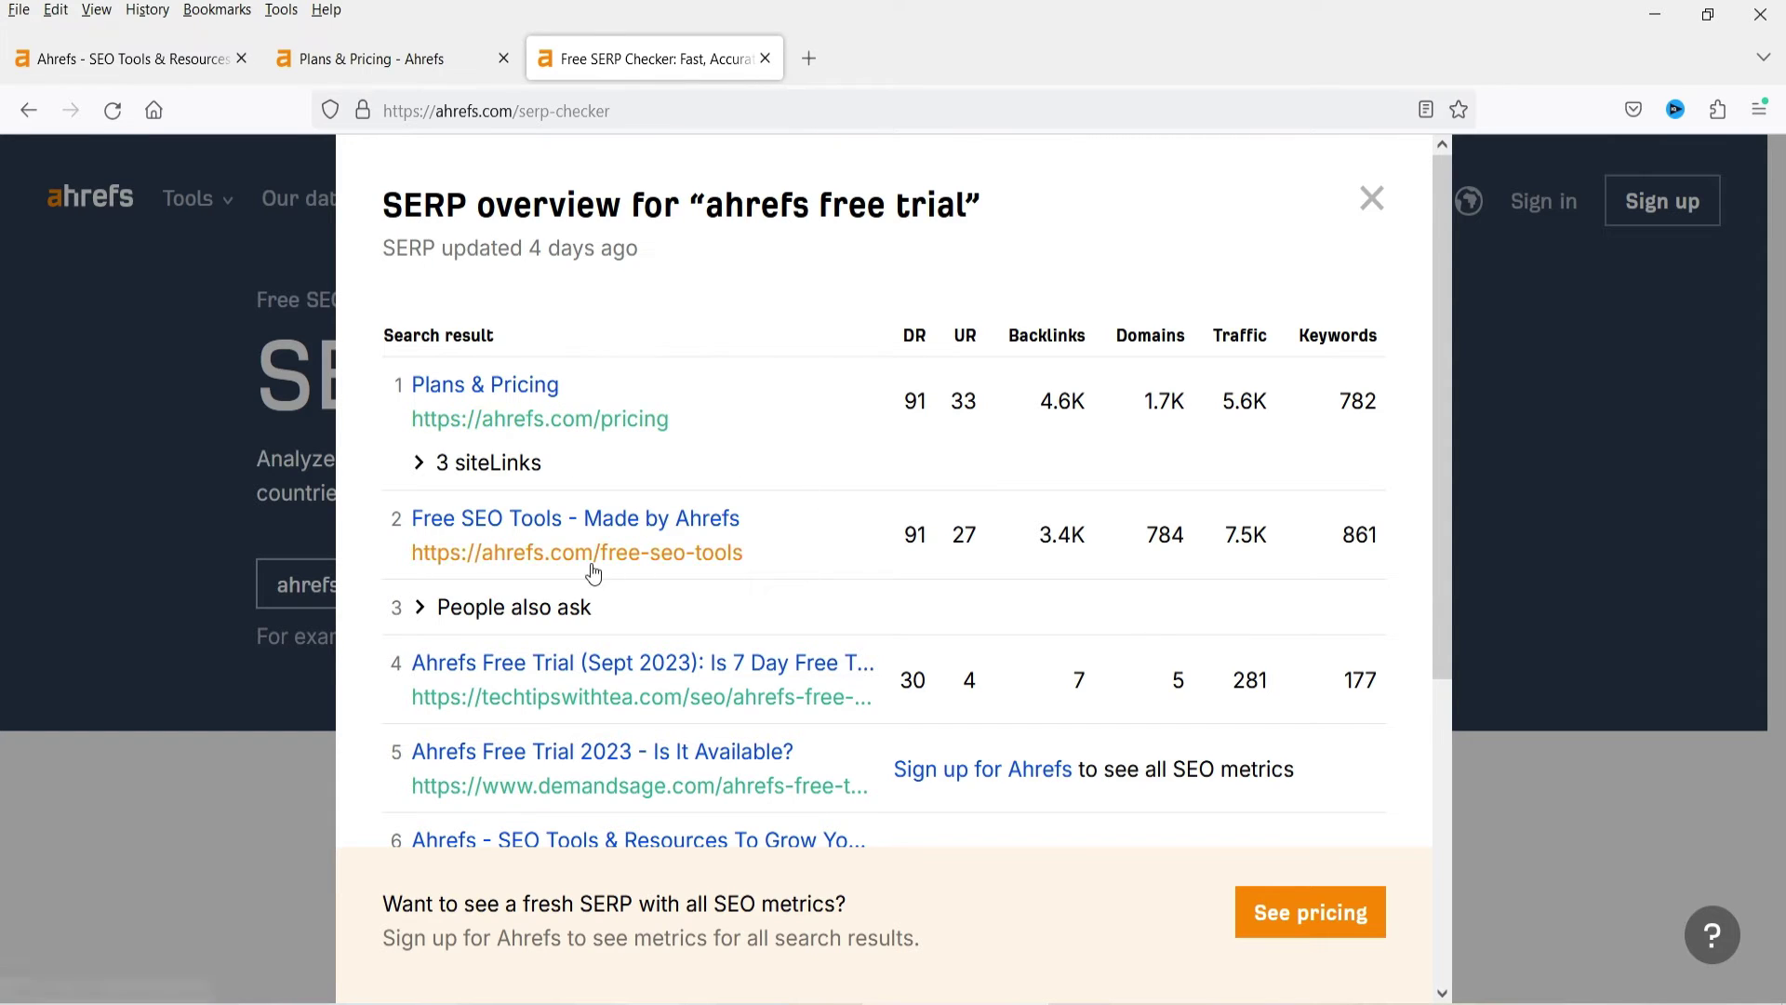
- Review the ten ranking pages, examine the first result's traffic and keywords metrics, and close the SERP overview
scroll(679, 561, down, 3)
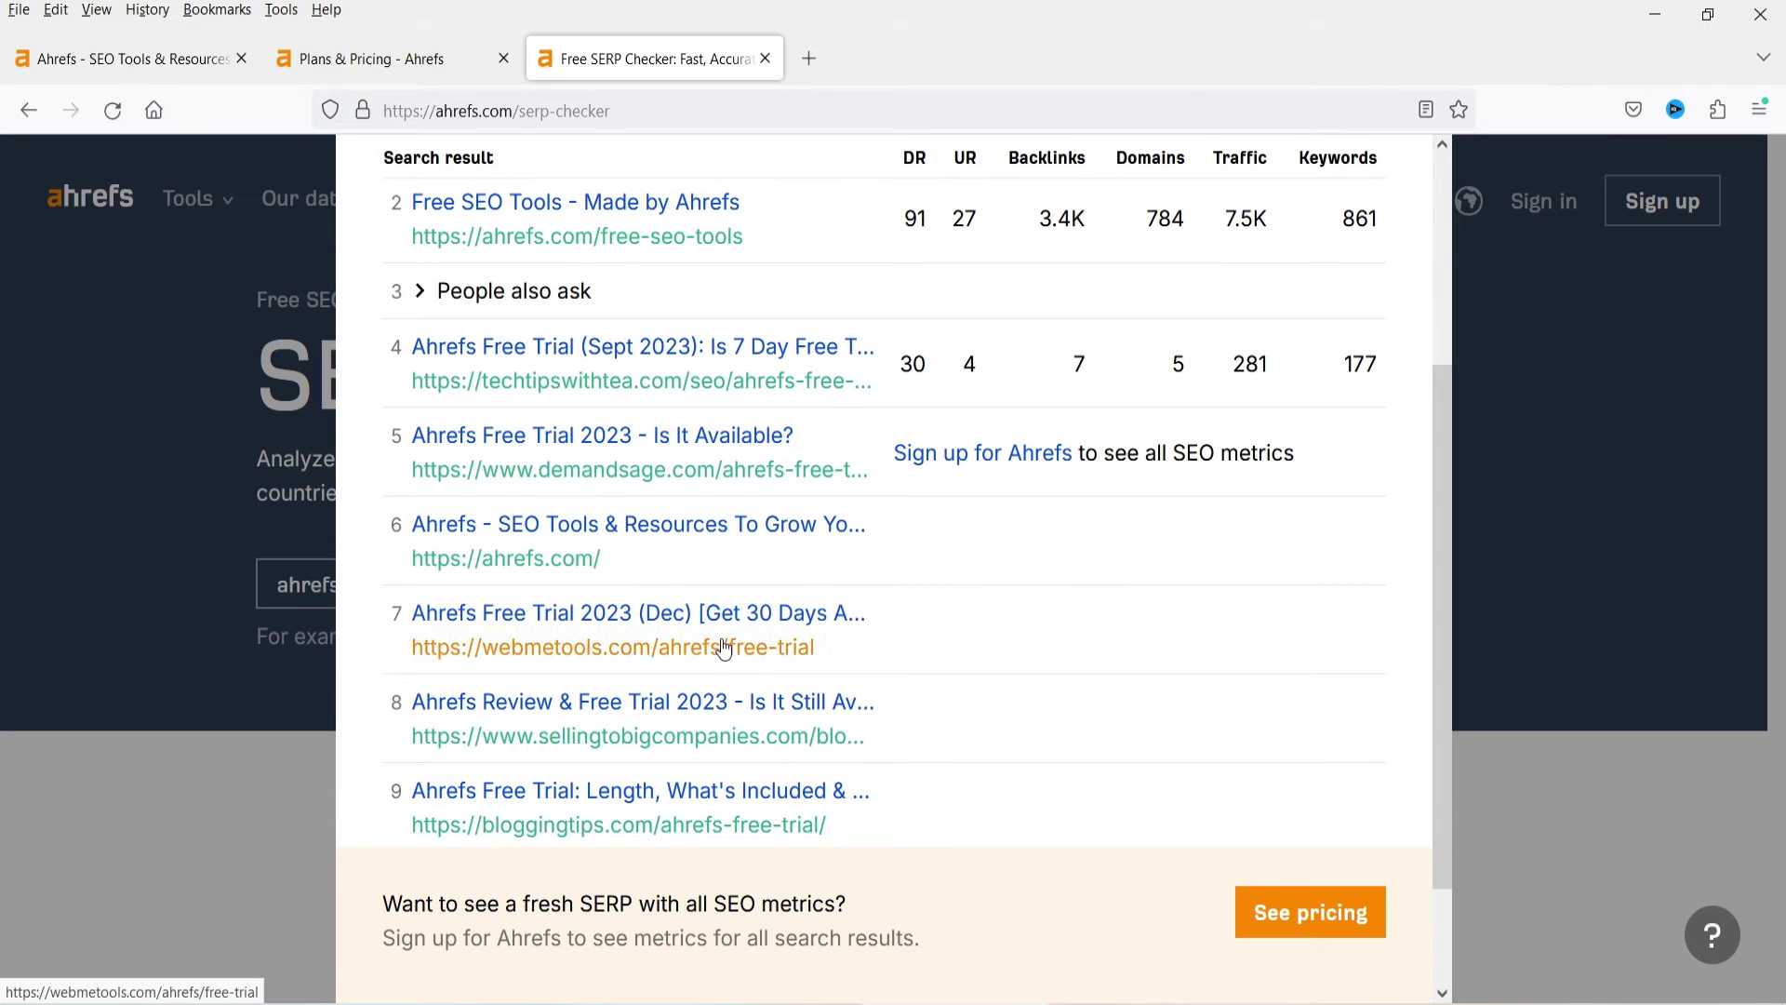
scroll(741, 582, down, 2)
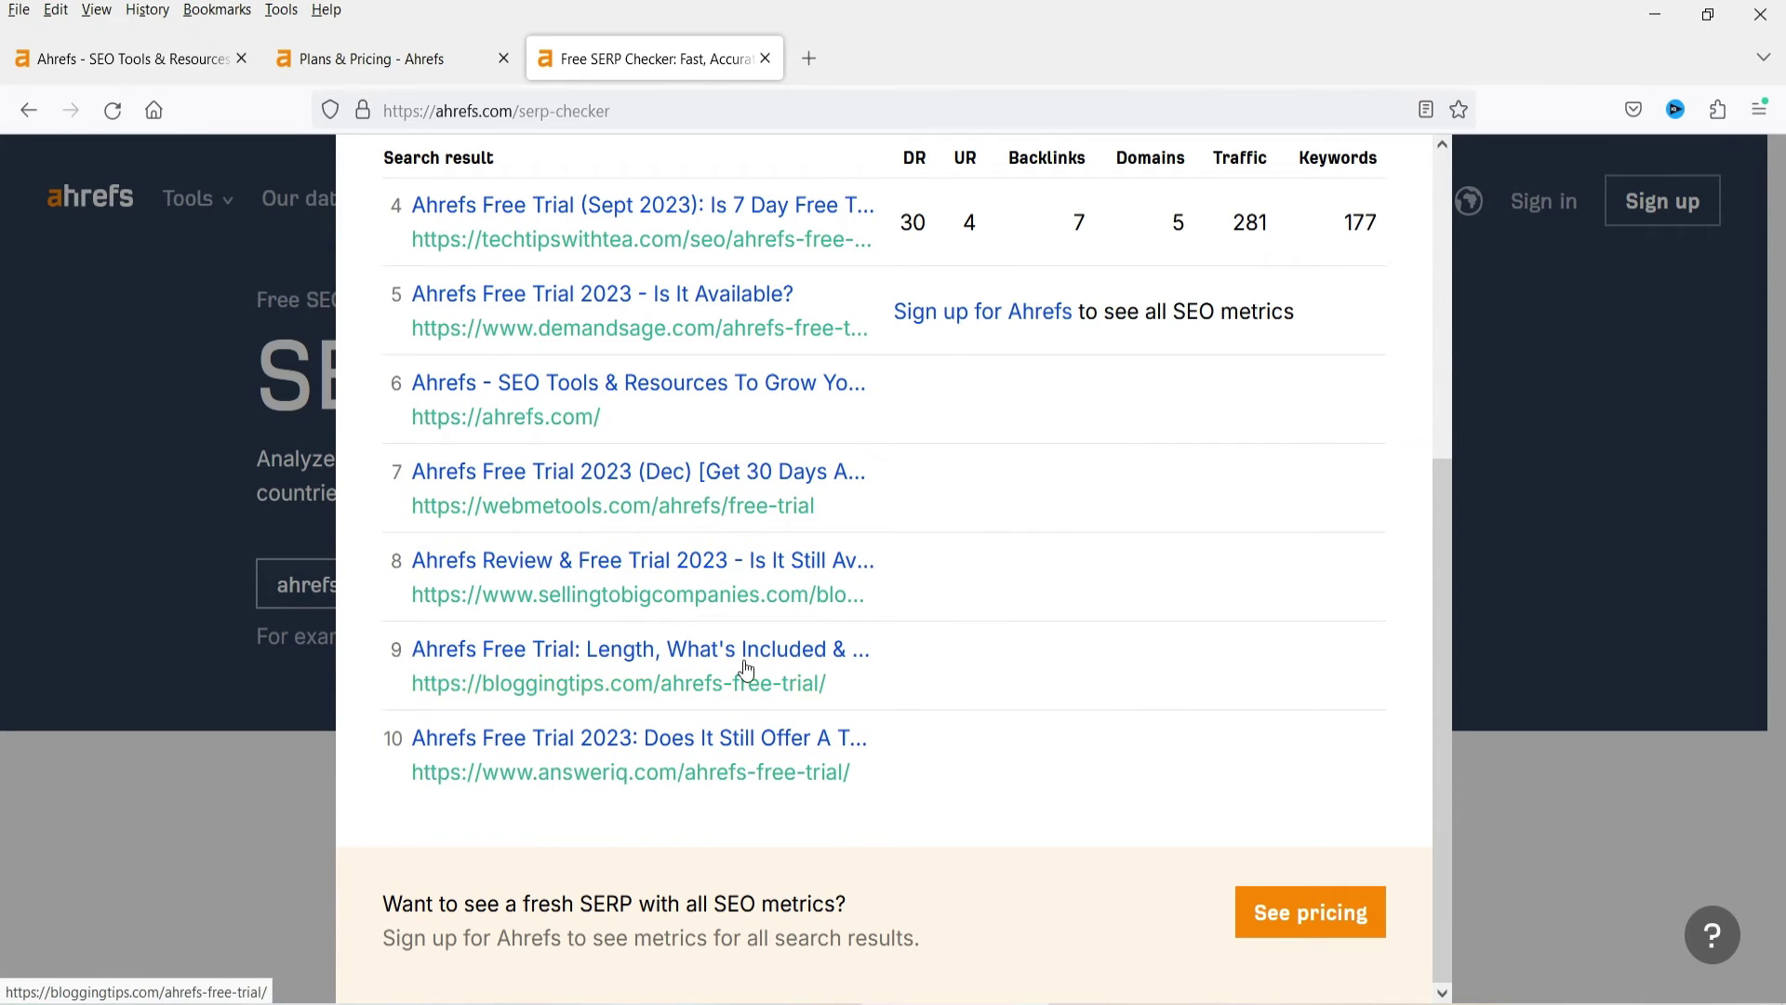
scroll(1088, 674, up, 5)
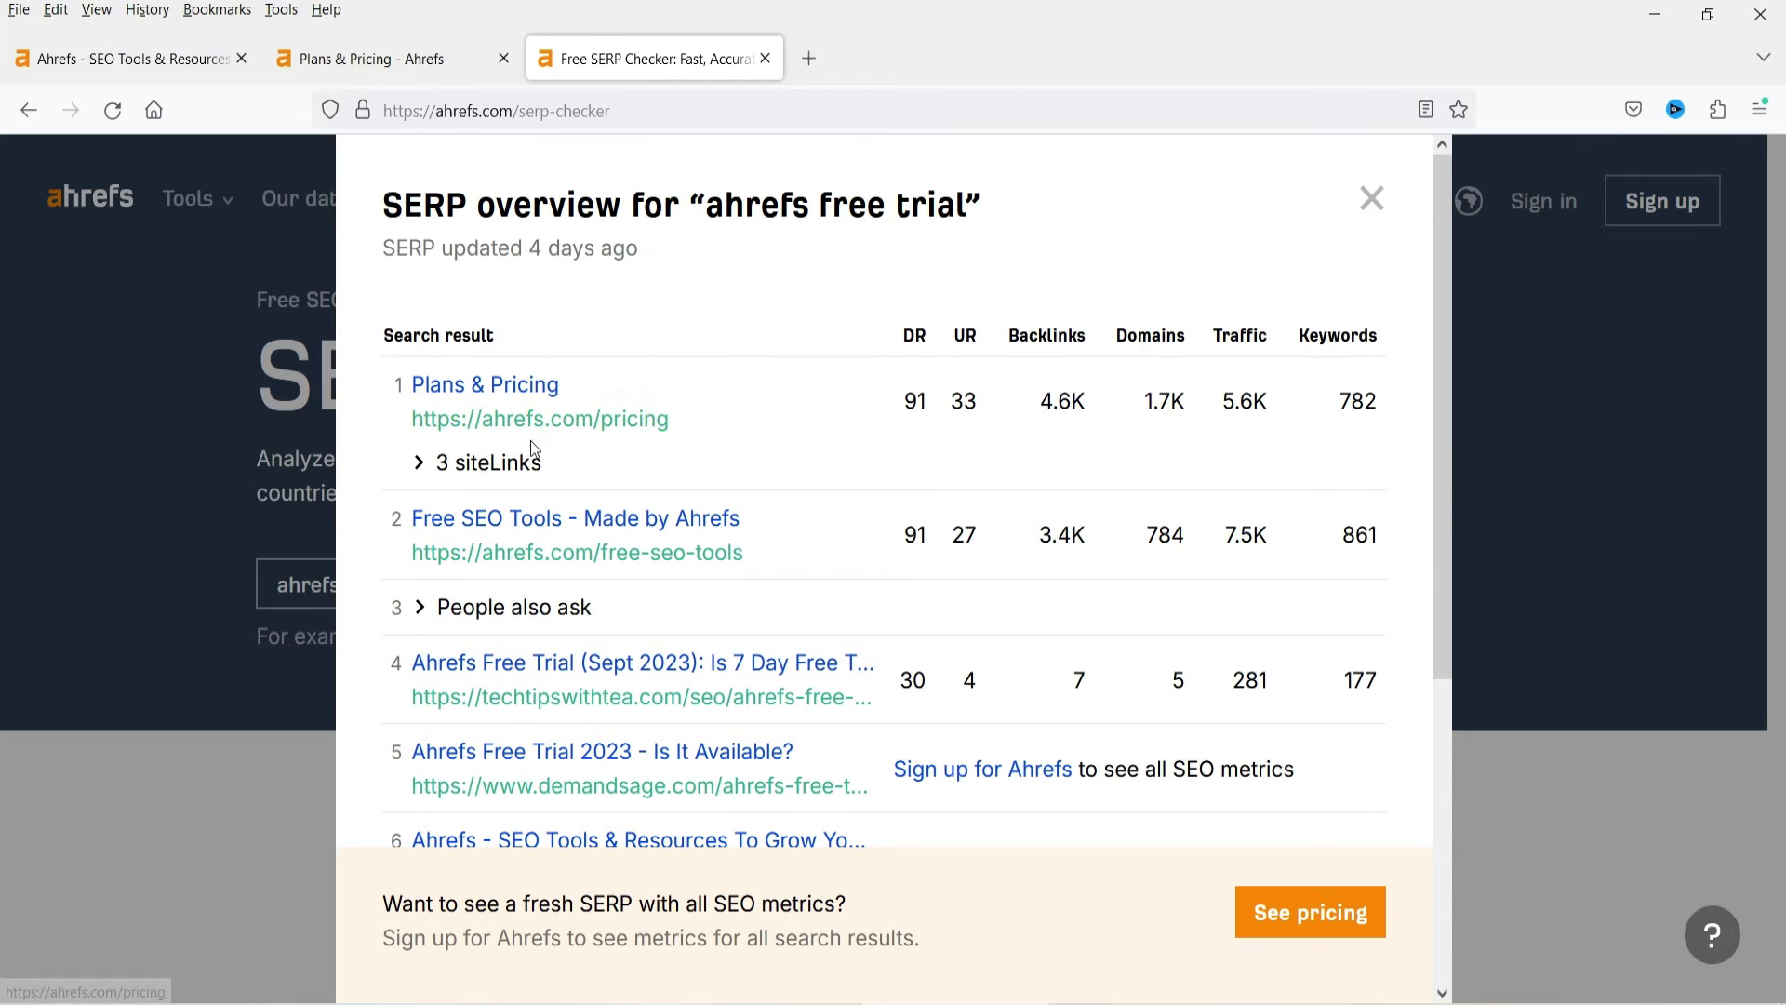
double_click(1265, 403)
double_click(1366, 402)
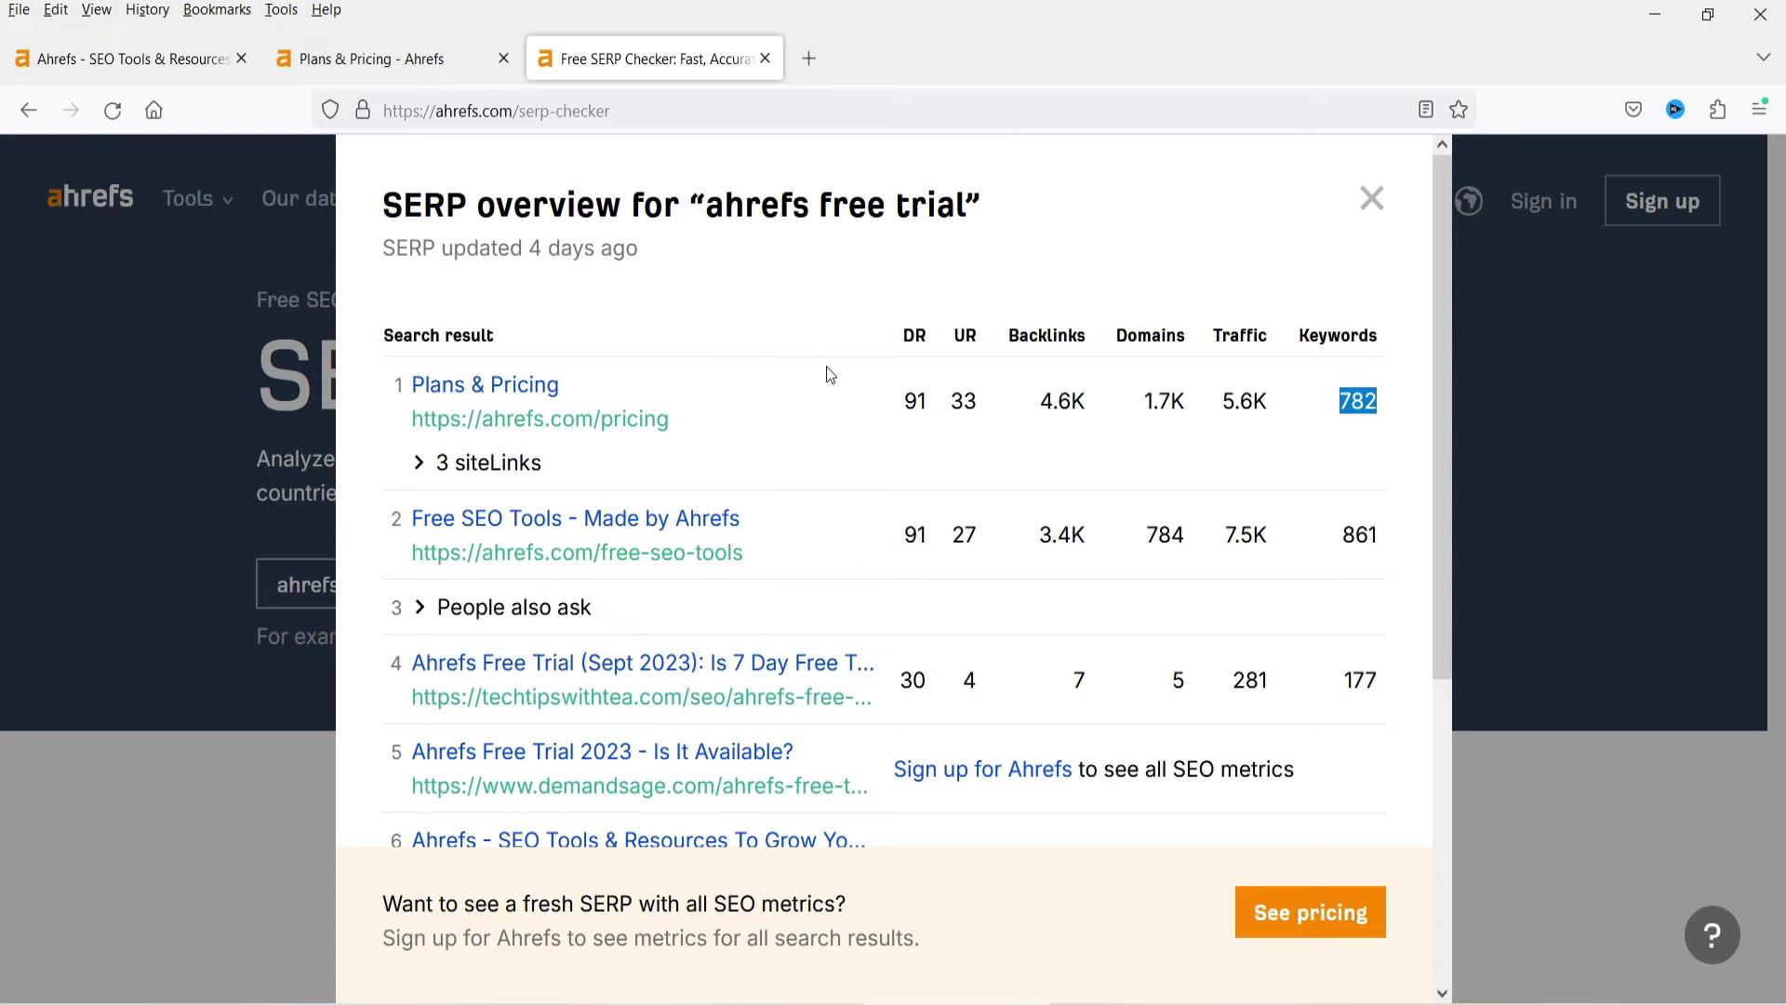
click(1370, 198)
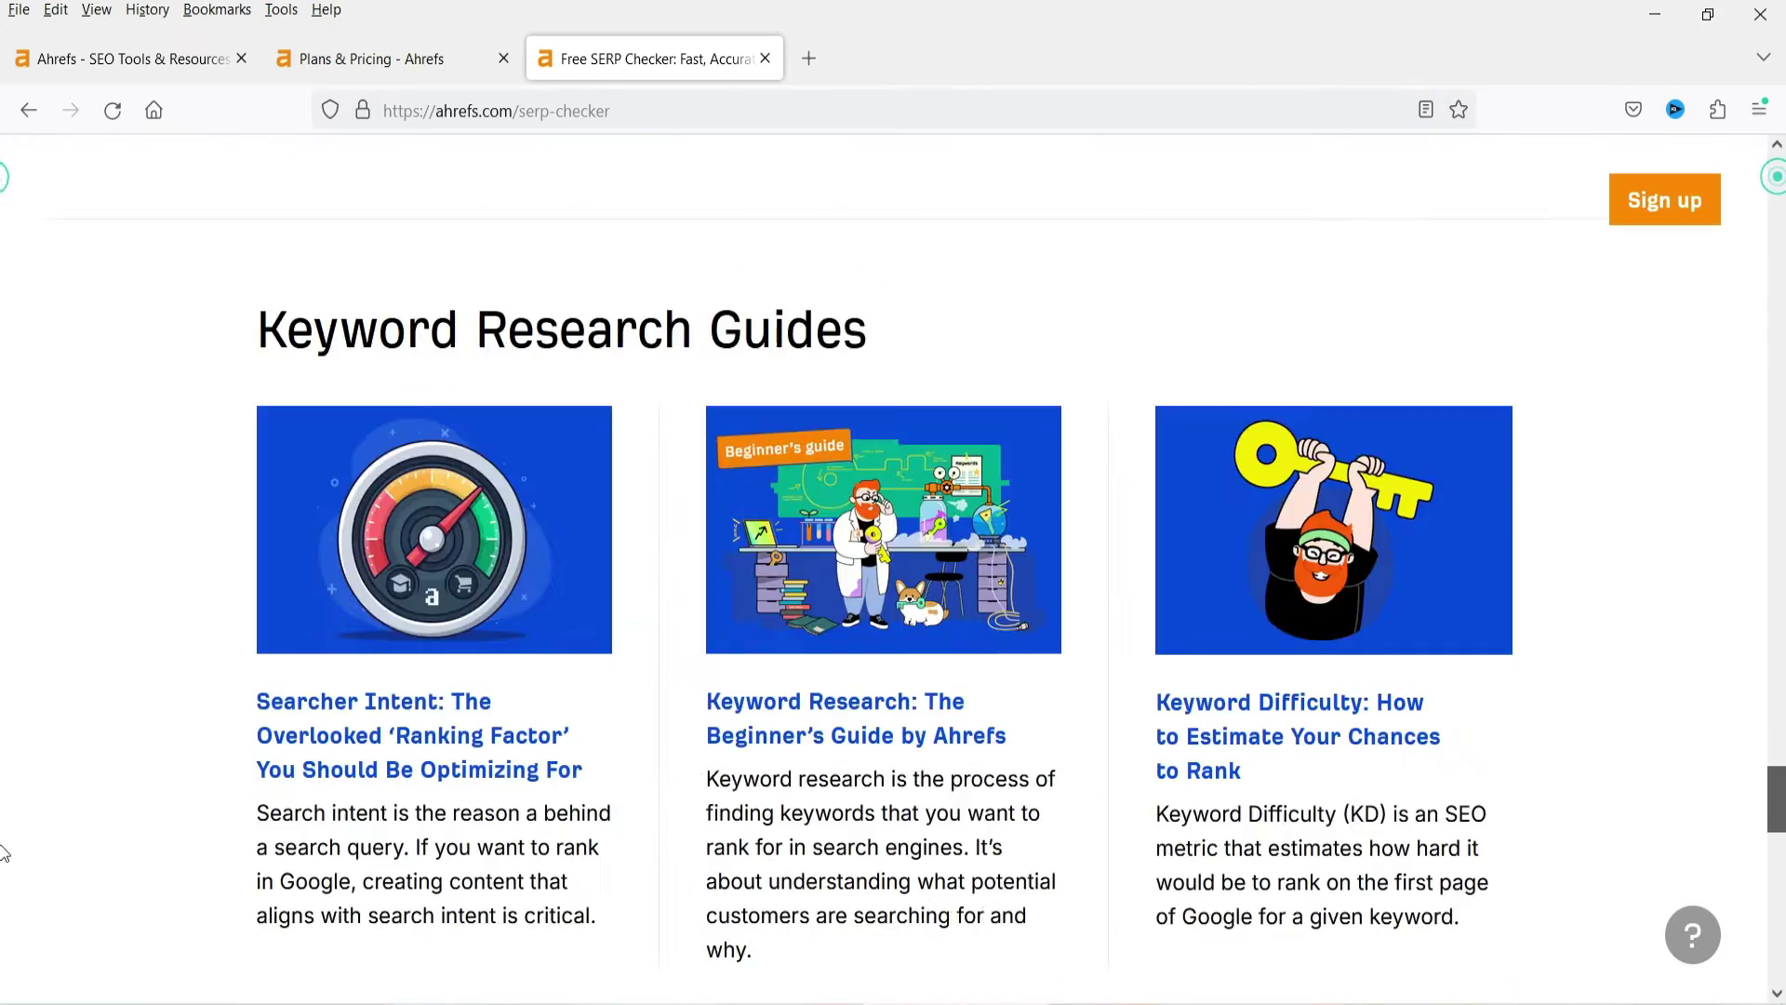
- Open the SEO Toolbar page from the list of free SEO tools
scroll(5, 852, down, 15)
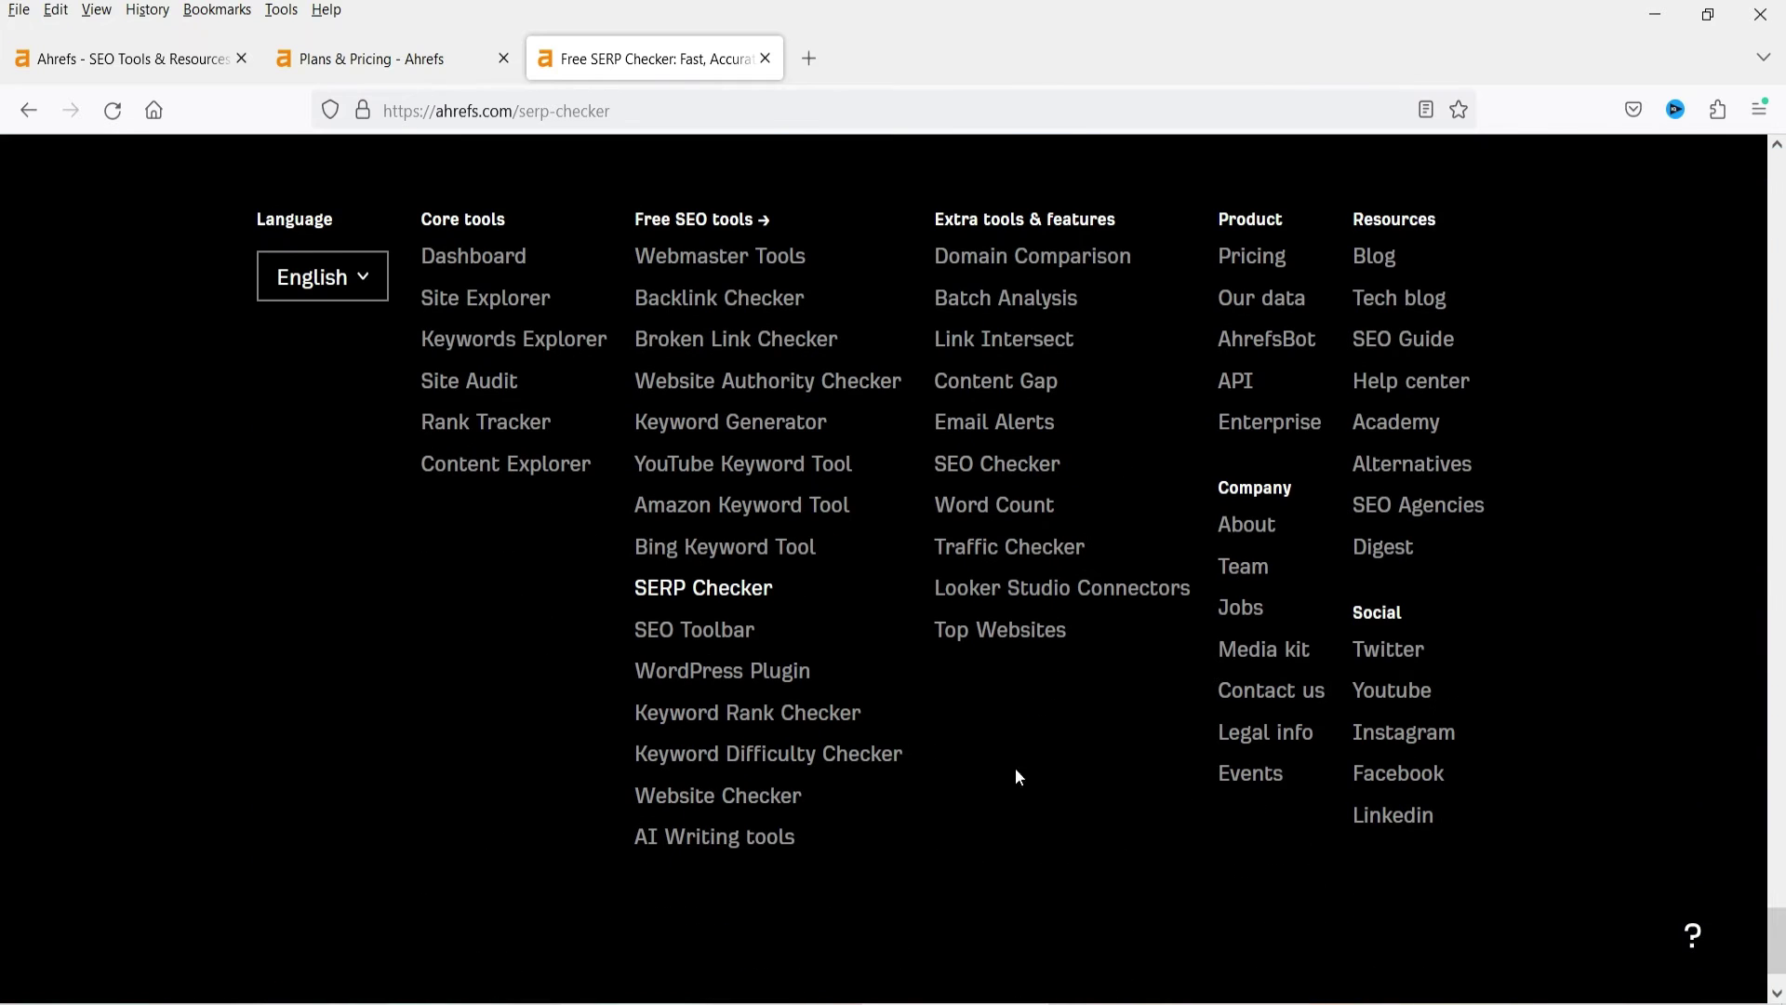
click(720, 642)
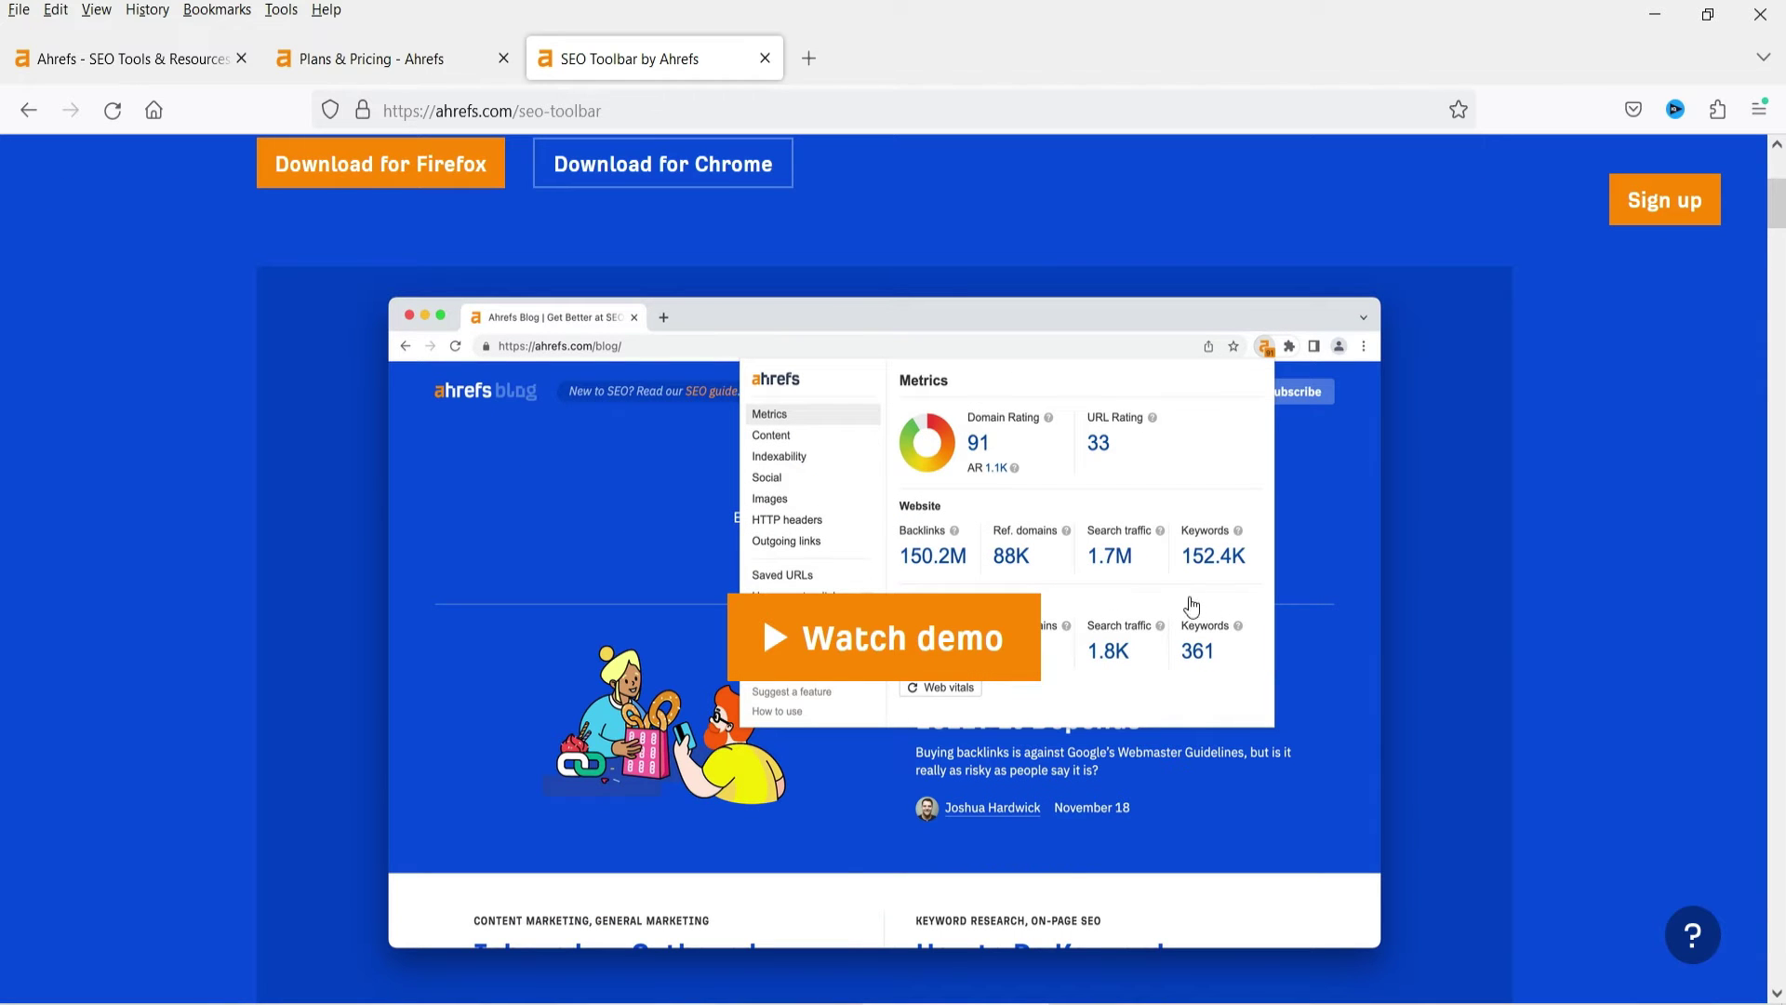
- Read the SEO Toolbar page's overview, list of free features and example metrics panel
scroll(1163, 651, down, 10)
drag(991, 577, 610, 495)
click(972, 561)
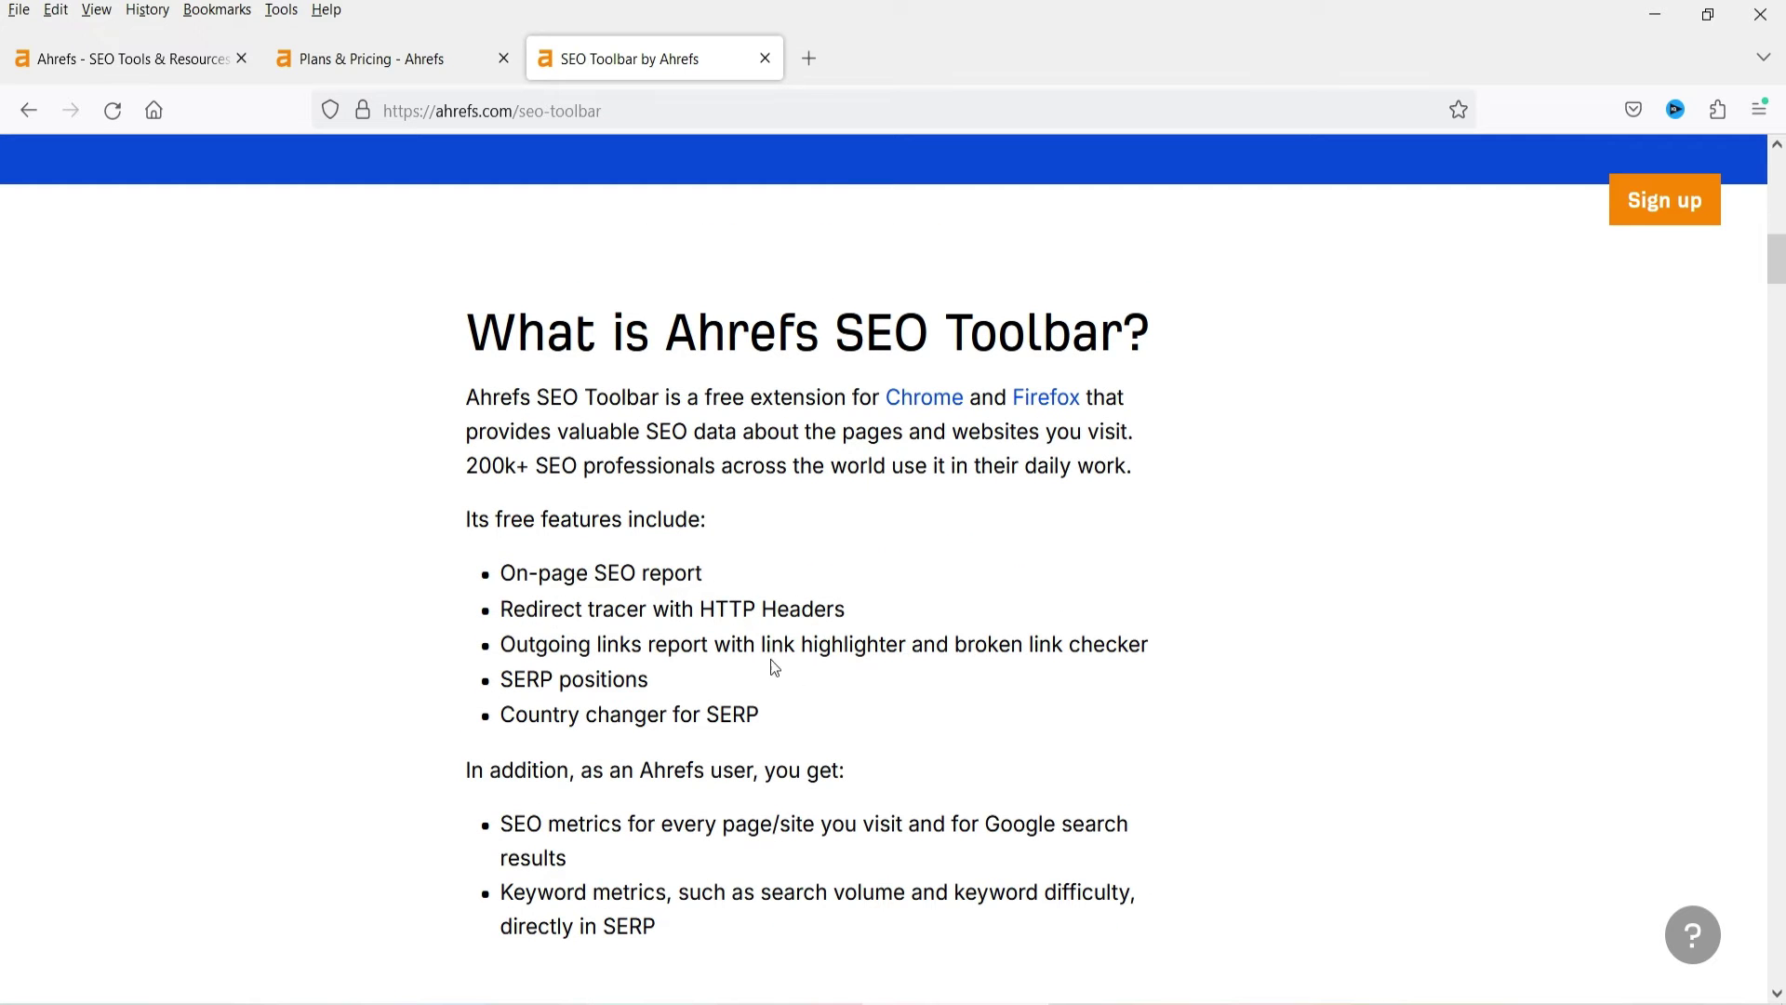
scroll(601, 601, down, 1)
drag(530, 589, 763, 604)
scroll(951, 572, down, 4)
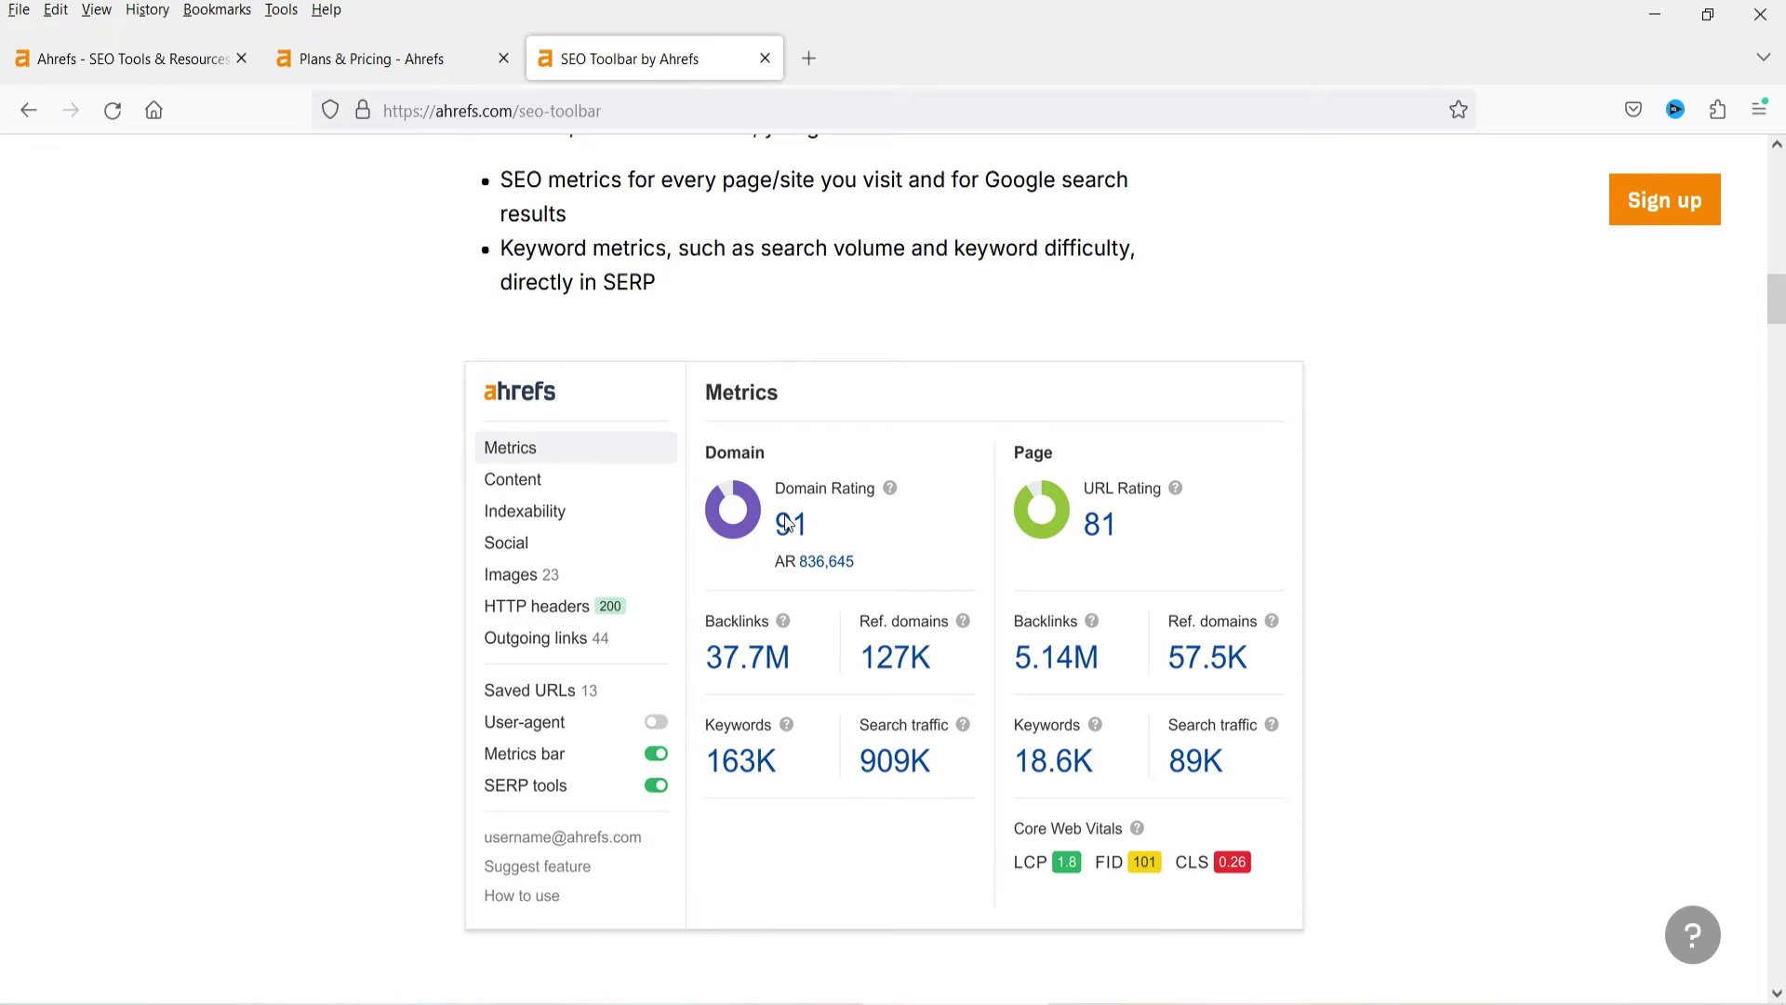
scroll(192, 478, down, 4)
- Open the WordPress Plugin page from the list of free SEO tools and read its introduction
scroll(1766, 379, up, 12)
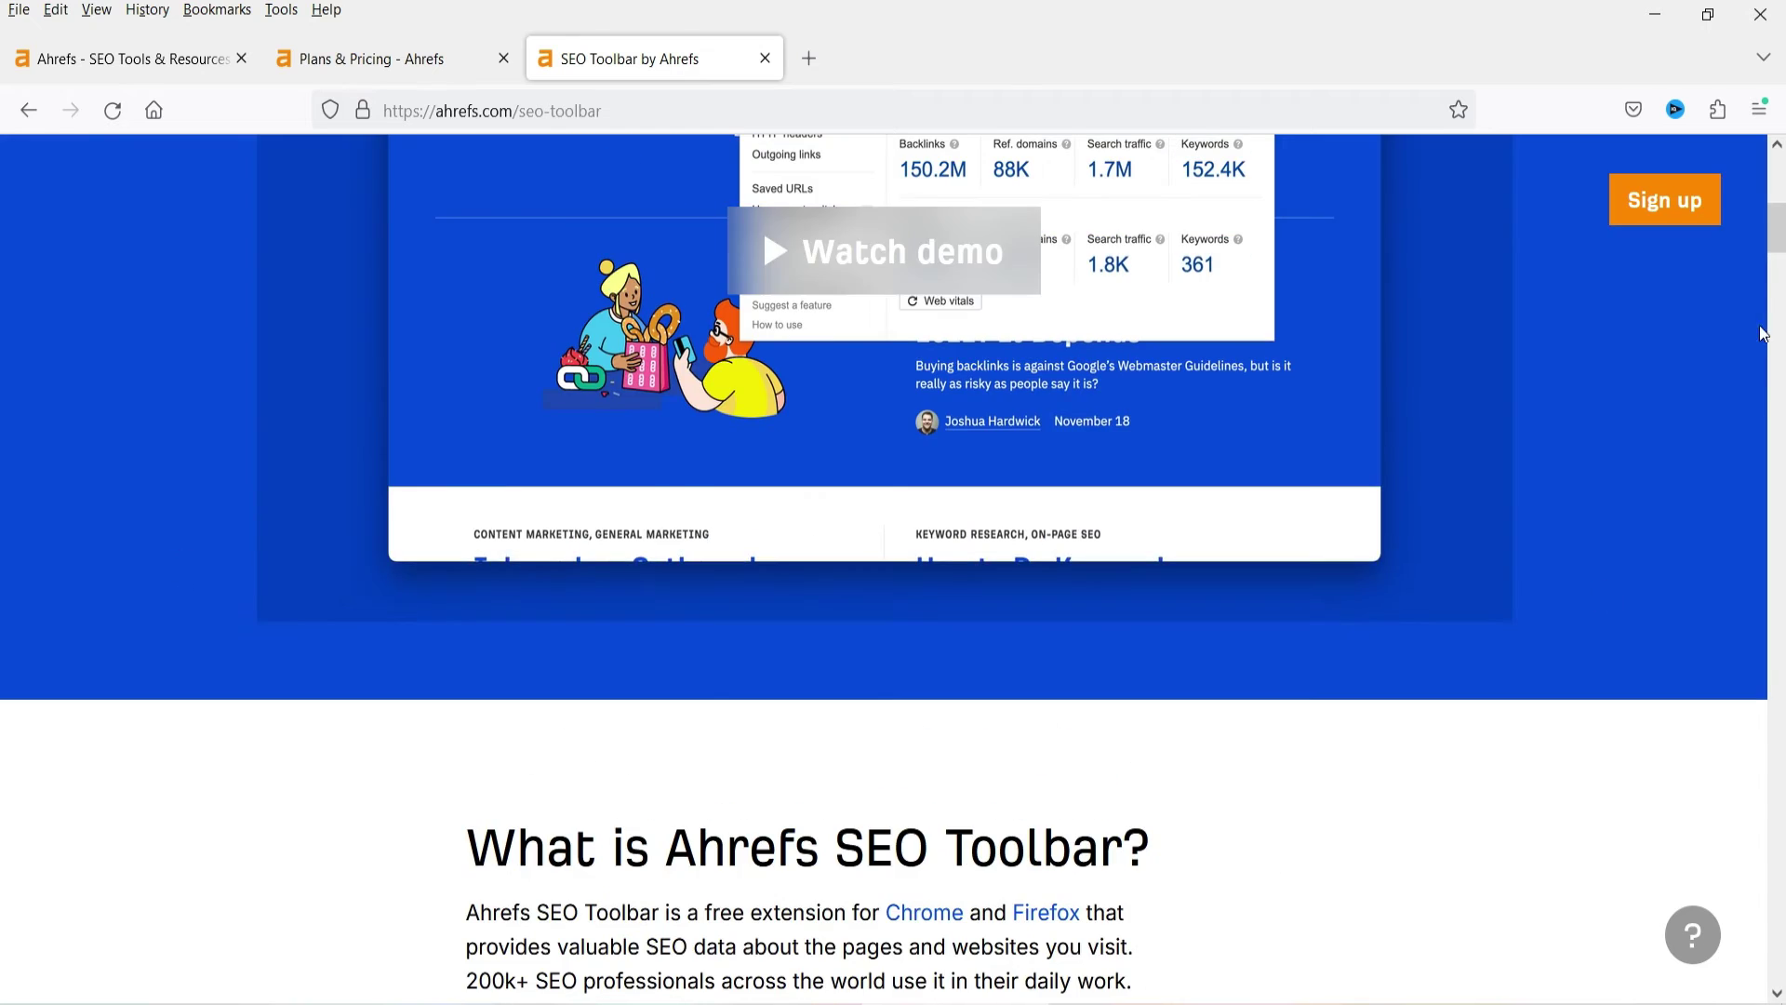
scroll(1765, 380, down, 15)
click(695, 560)
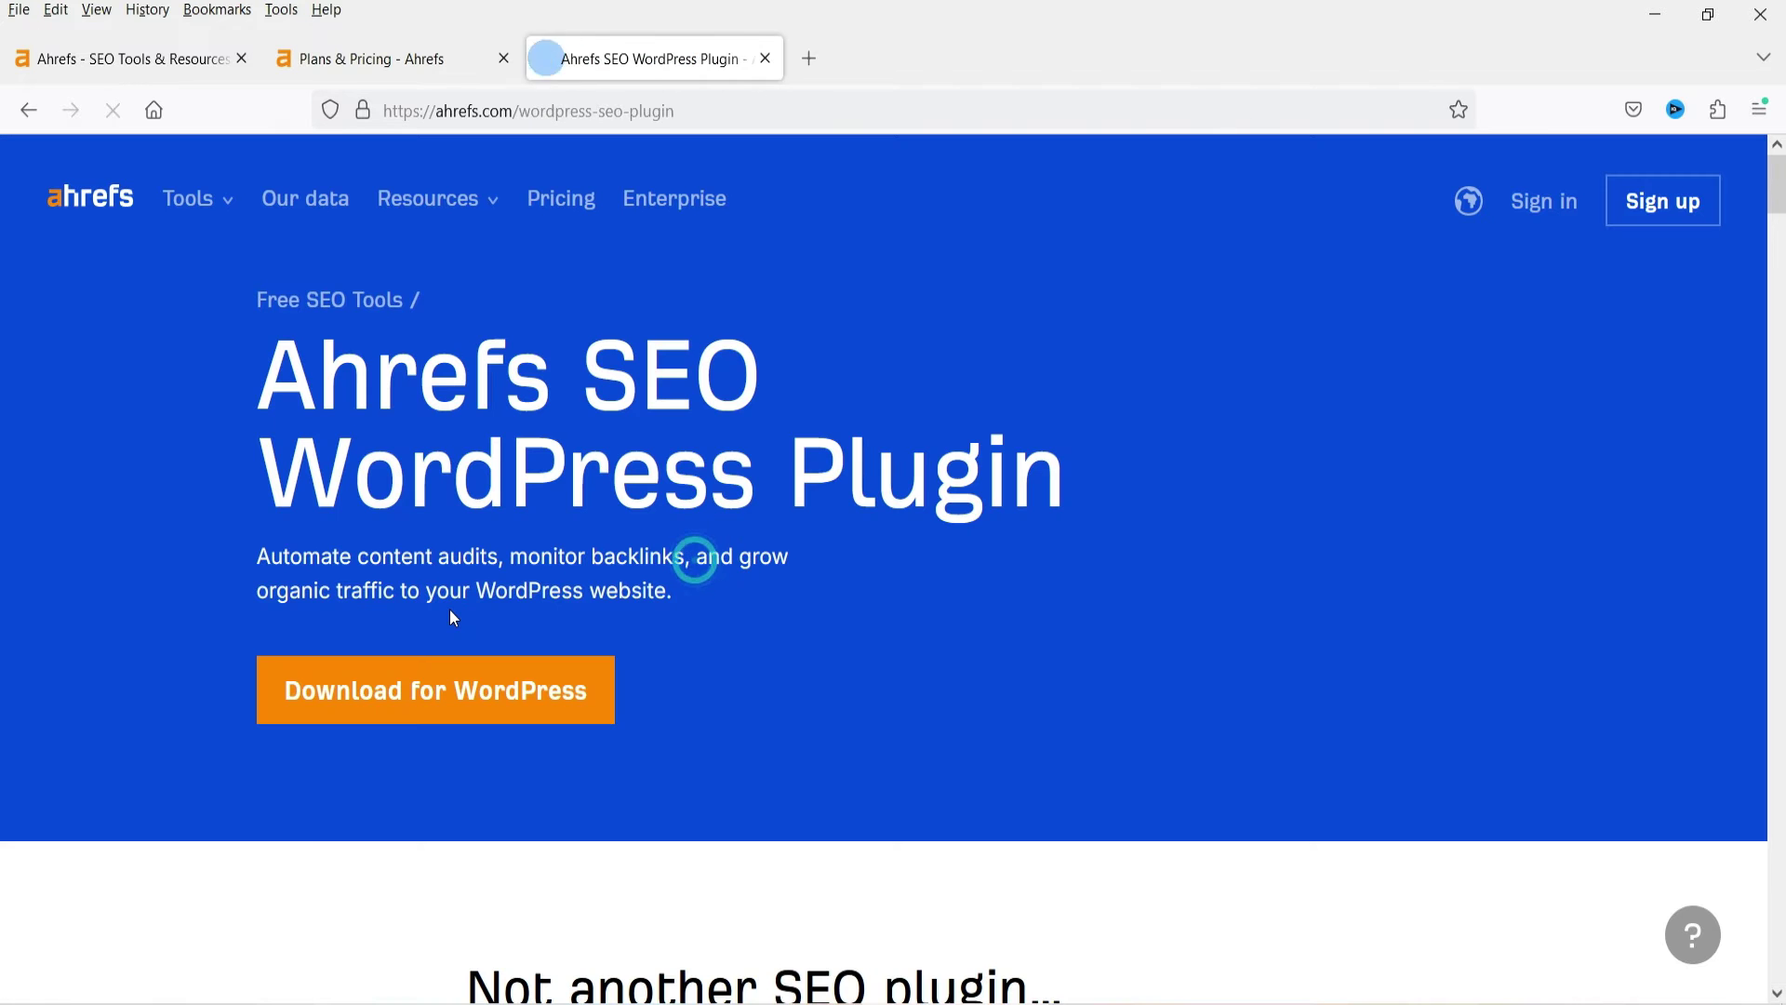
scroll(1028, 553, down, 2)
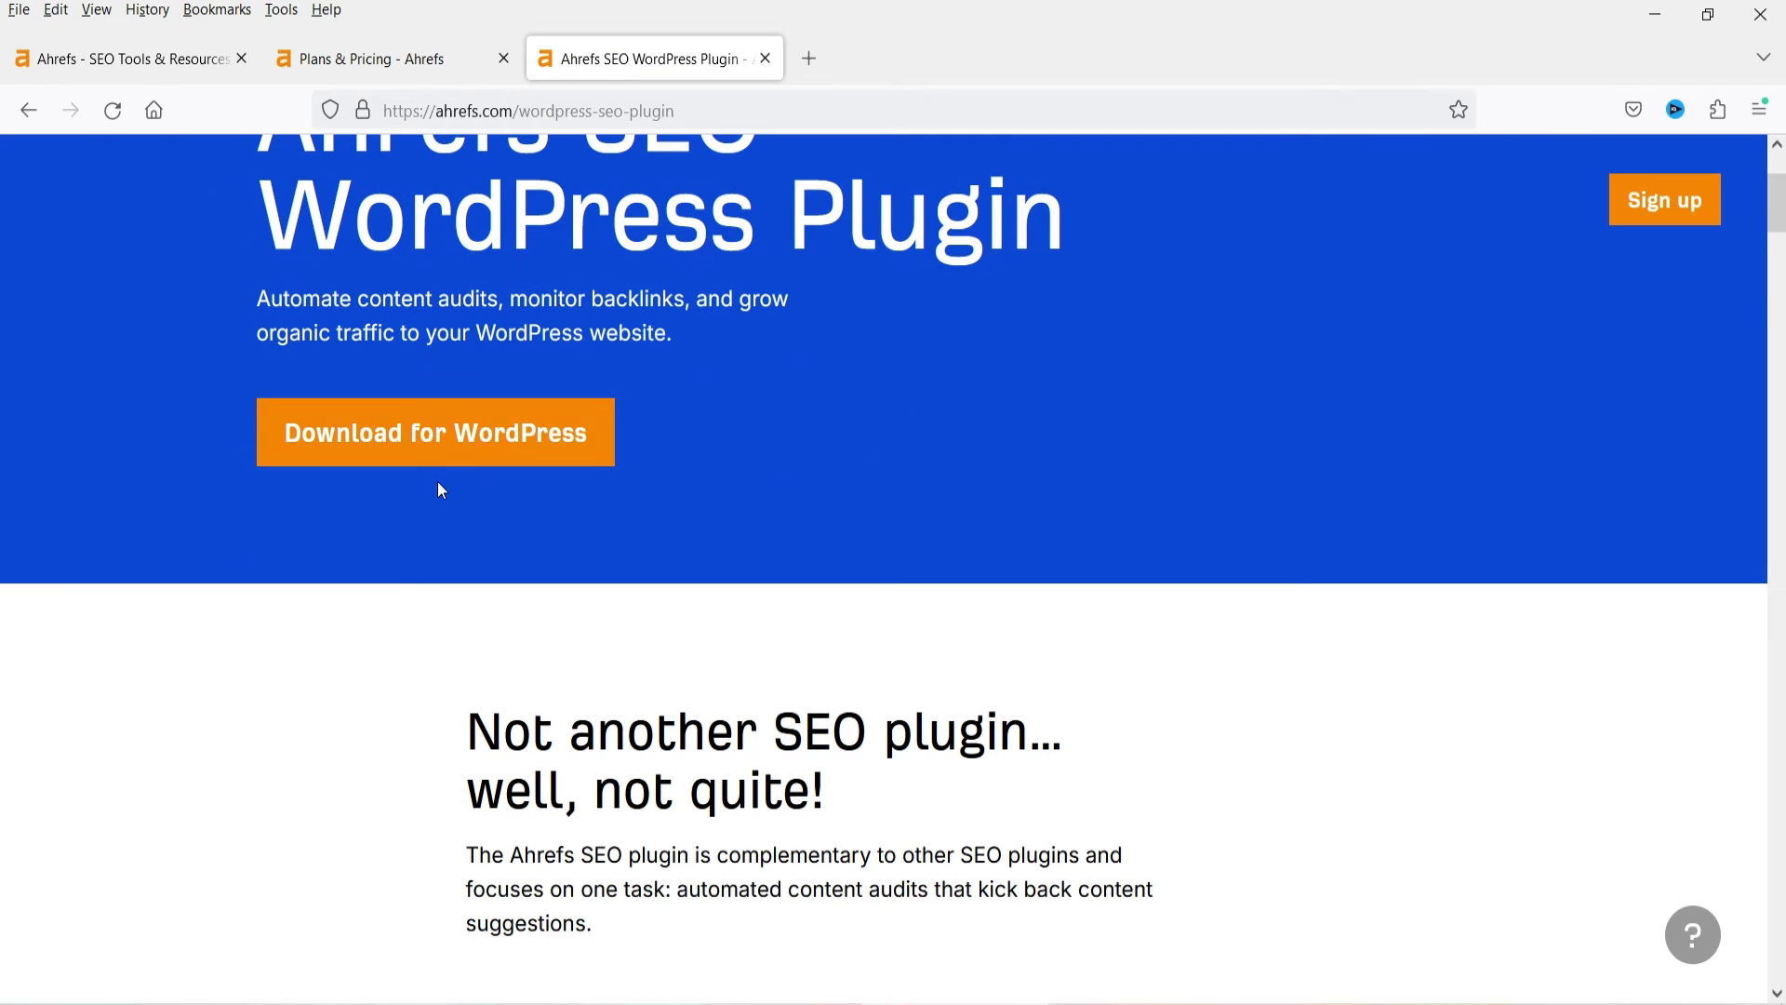
scroll(861, 522, down, 1)
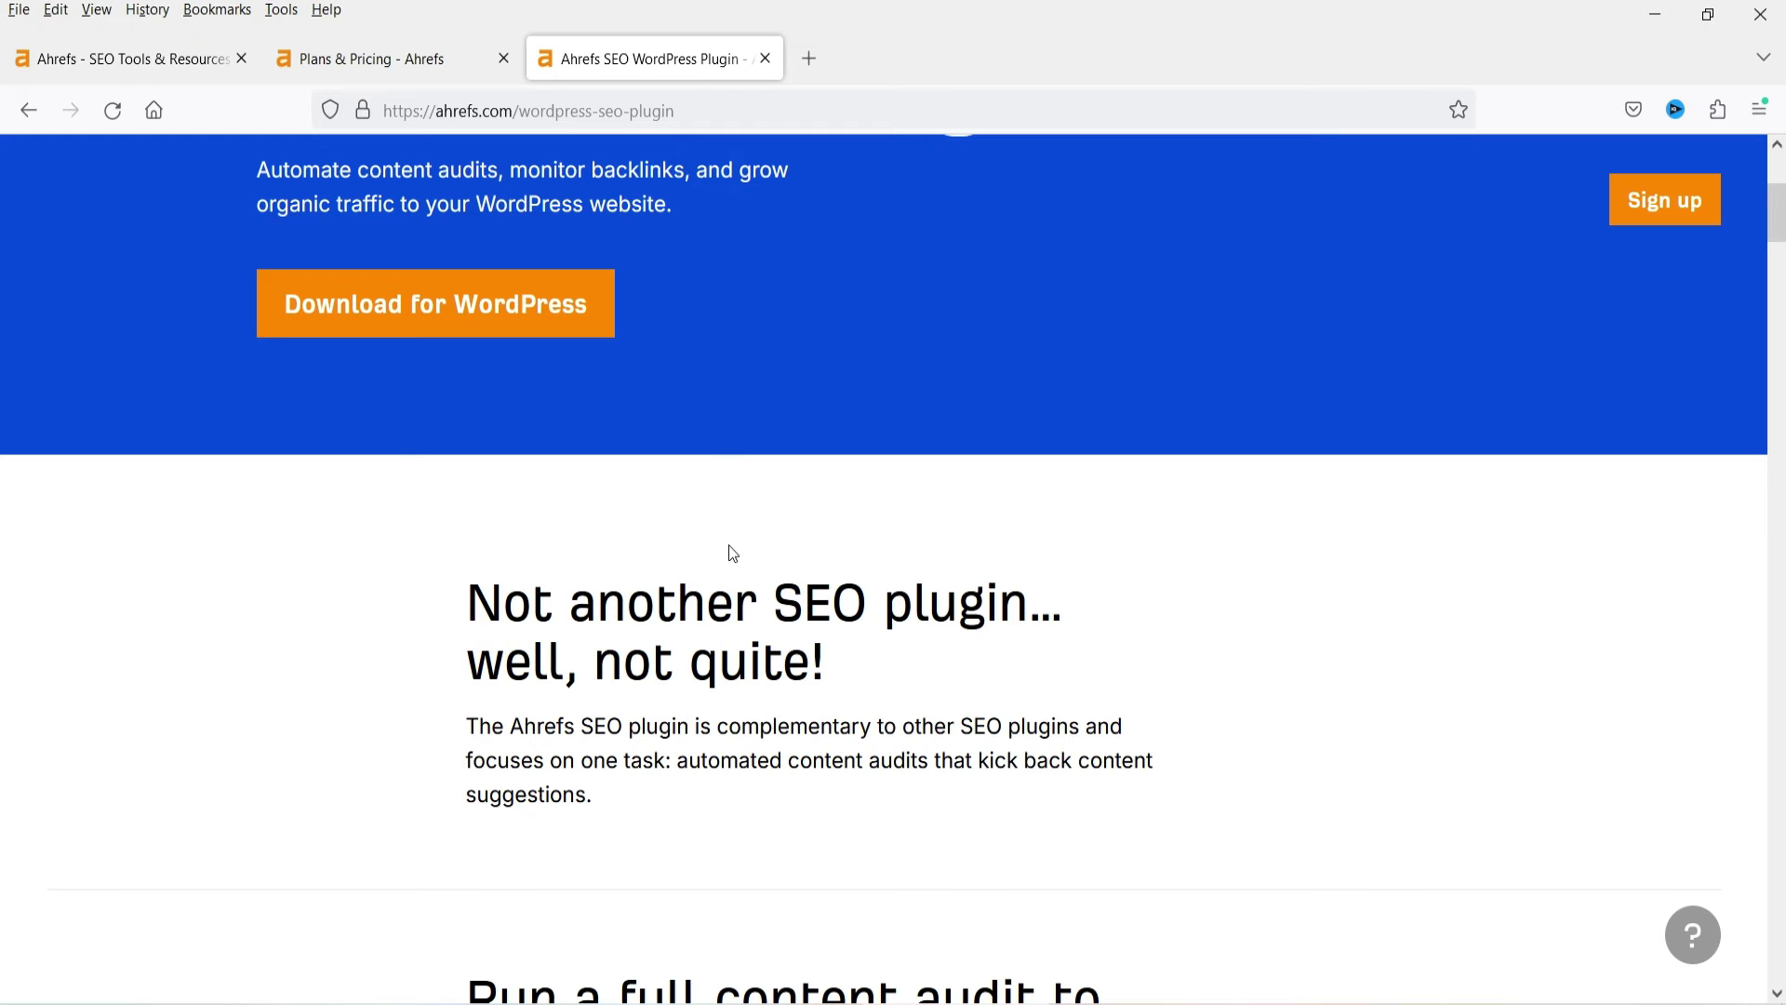
- Open the Keyword Rank Checker from the list of free SEO tools and view its introduction
scroll(733, 554, down, 20)
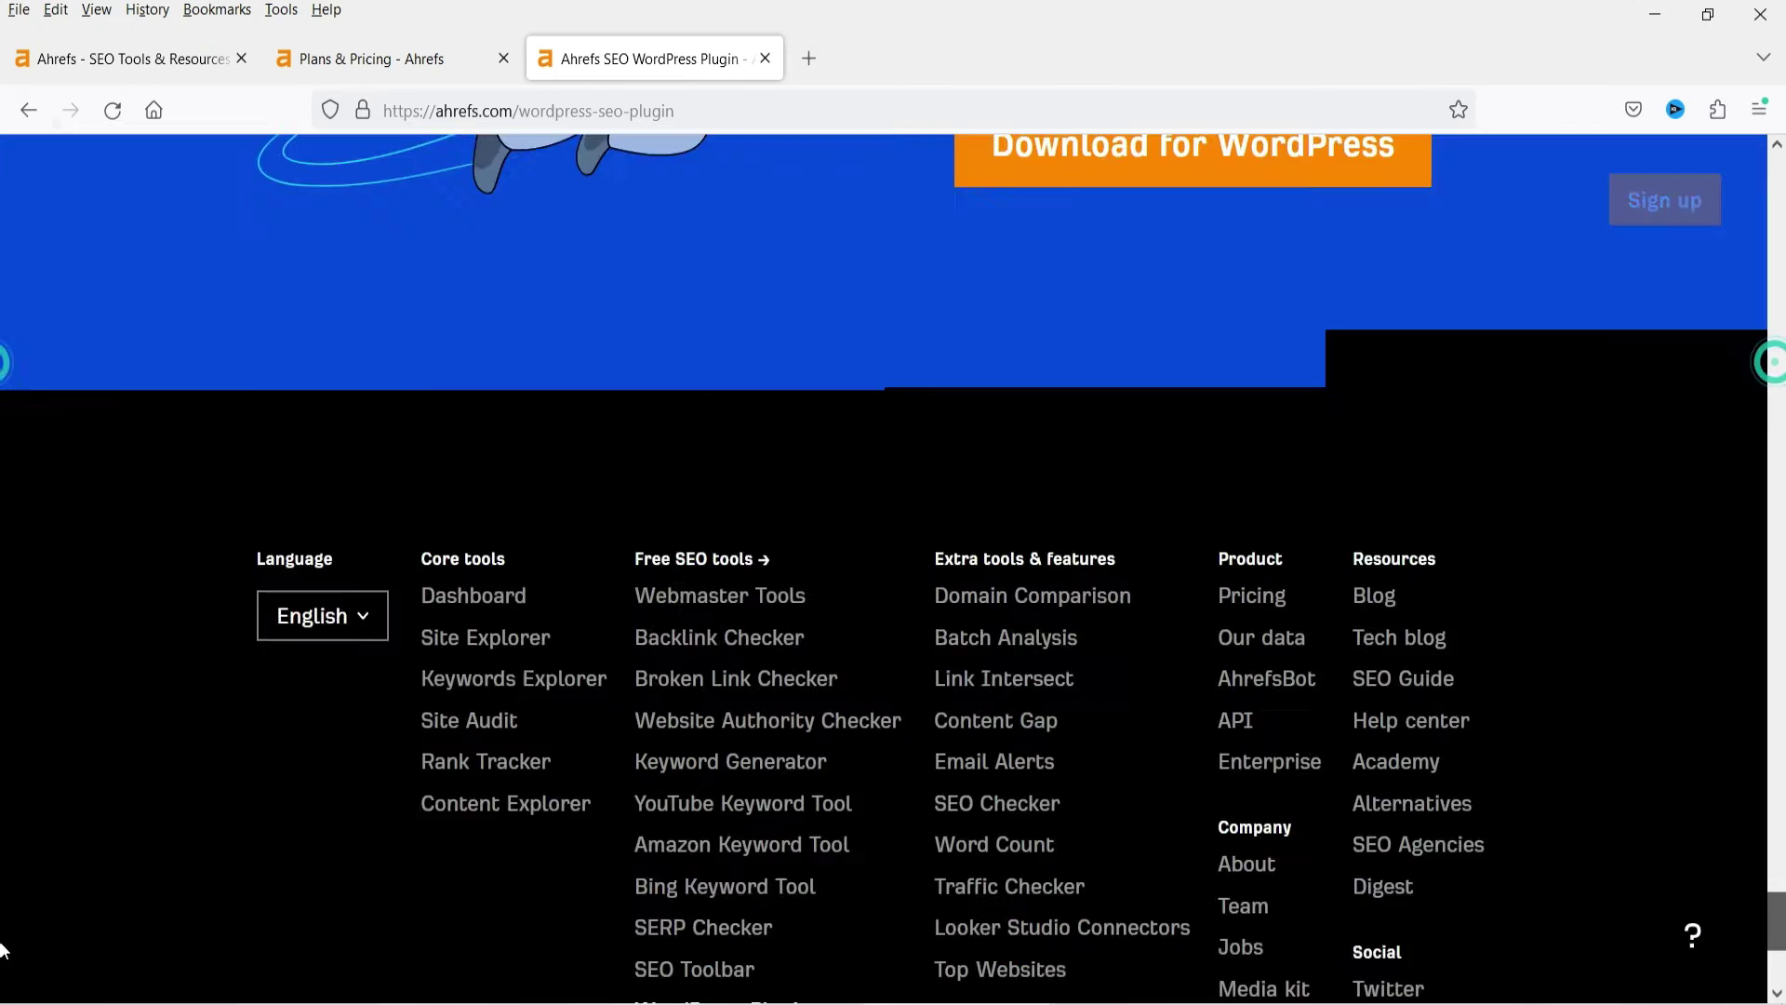
scroll(2, 949, down, 4)
click(735, 709)
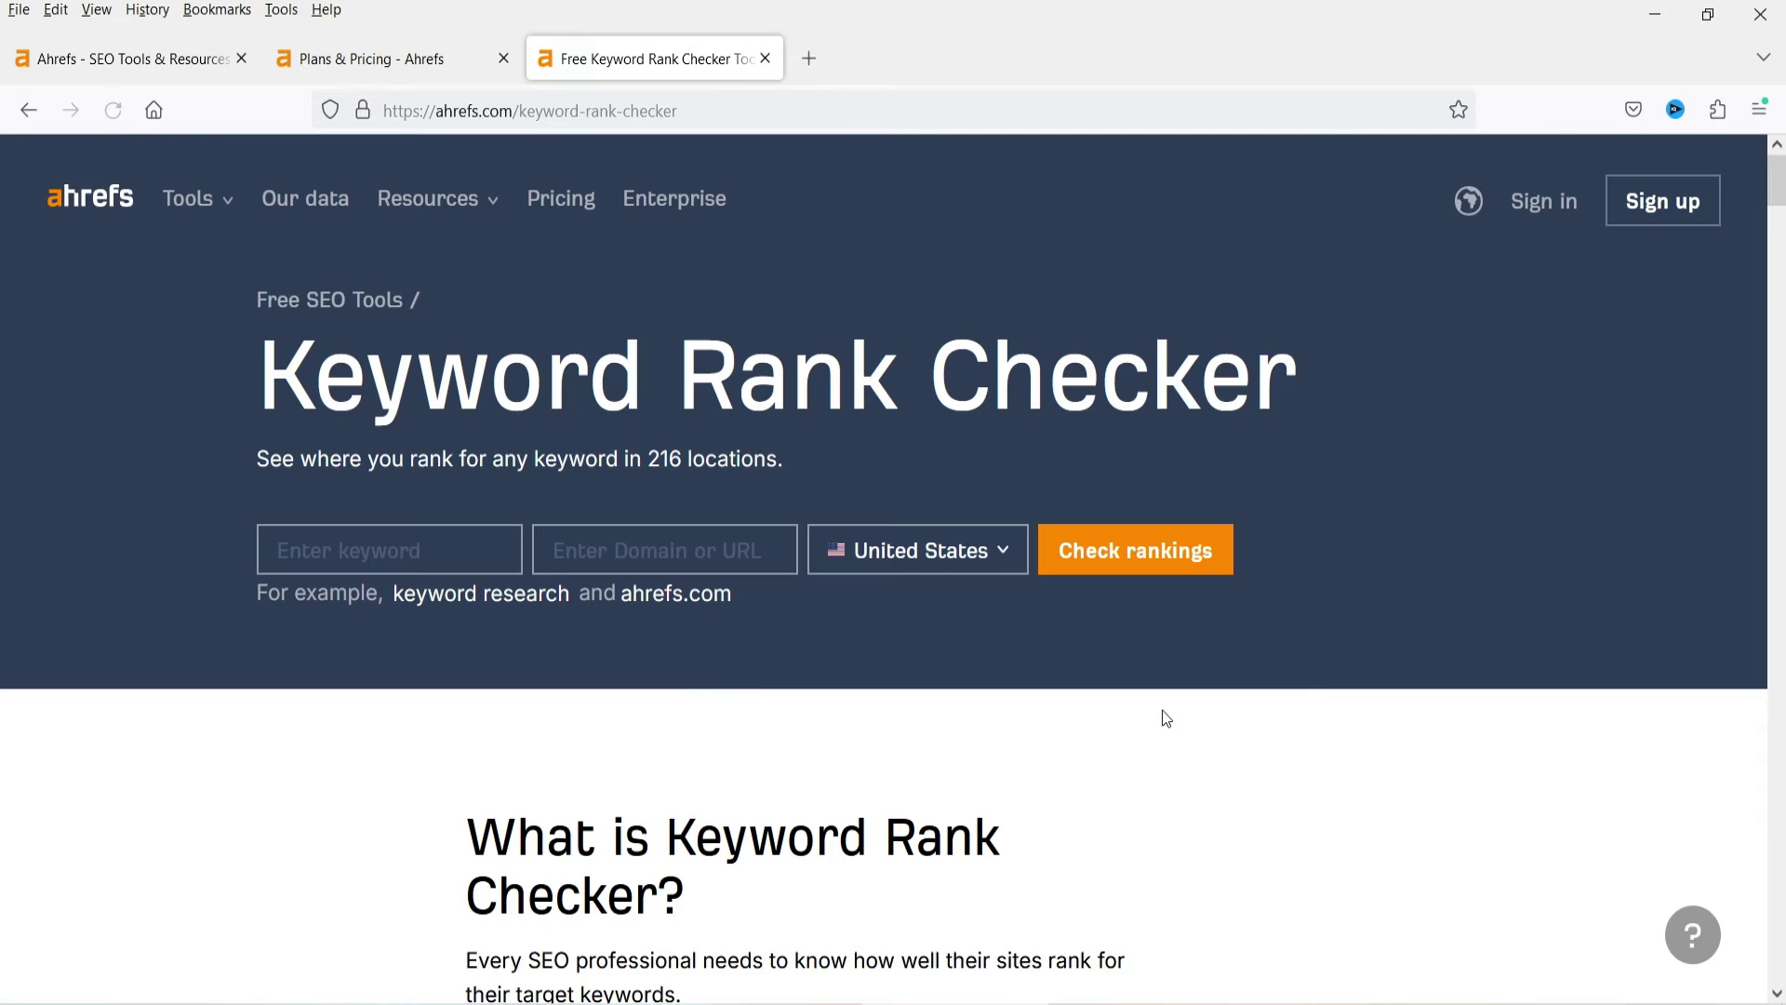
scroll(1074, 666, down, 3)
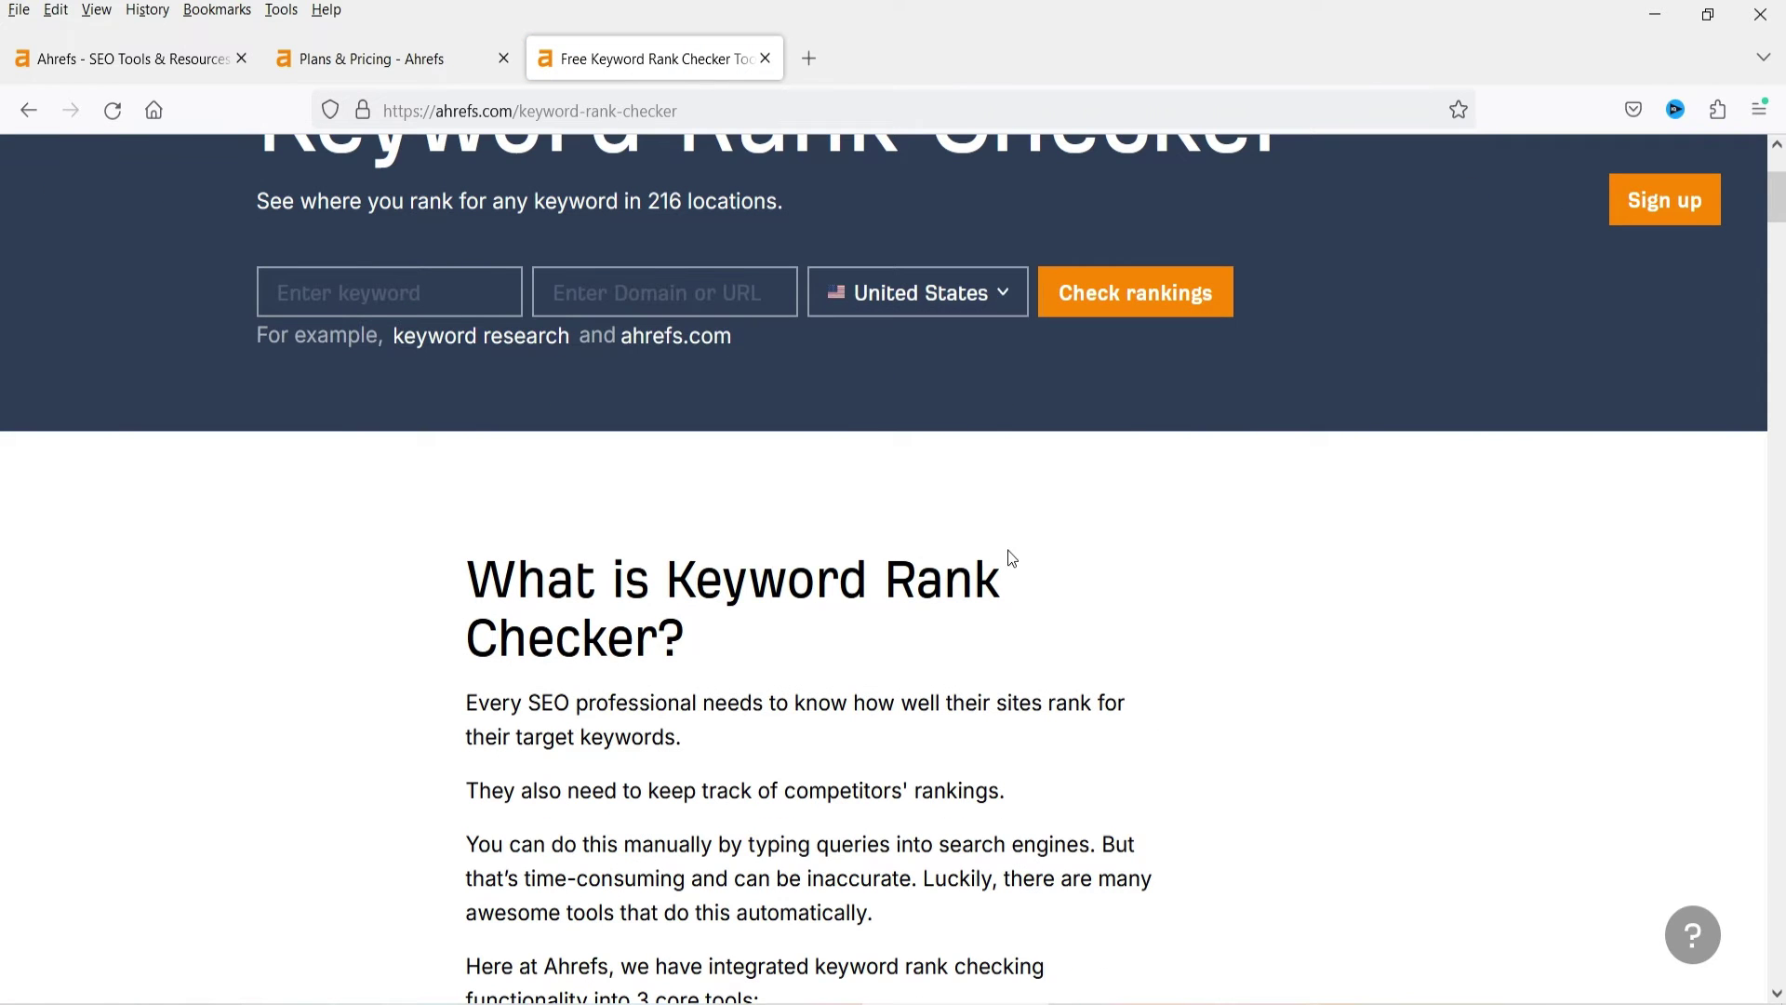
- Check how fixhomenetwork.com ranks for "linksys velop setup" in the United States, then close the results
click(346, 295)
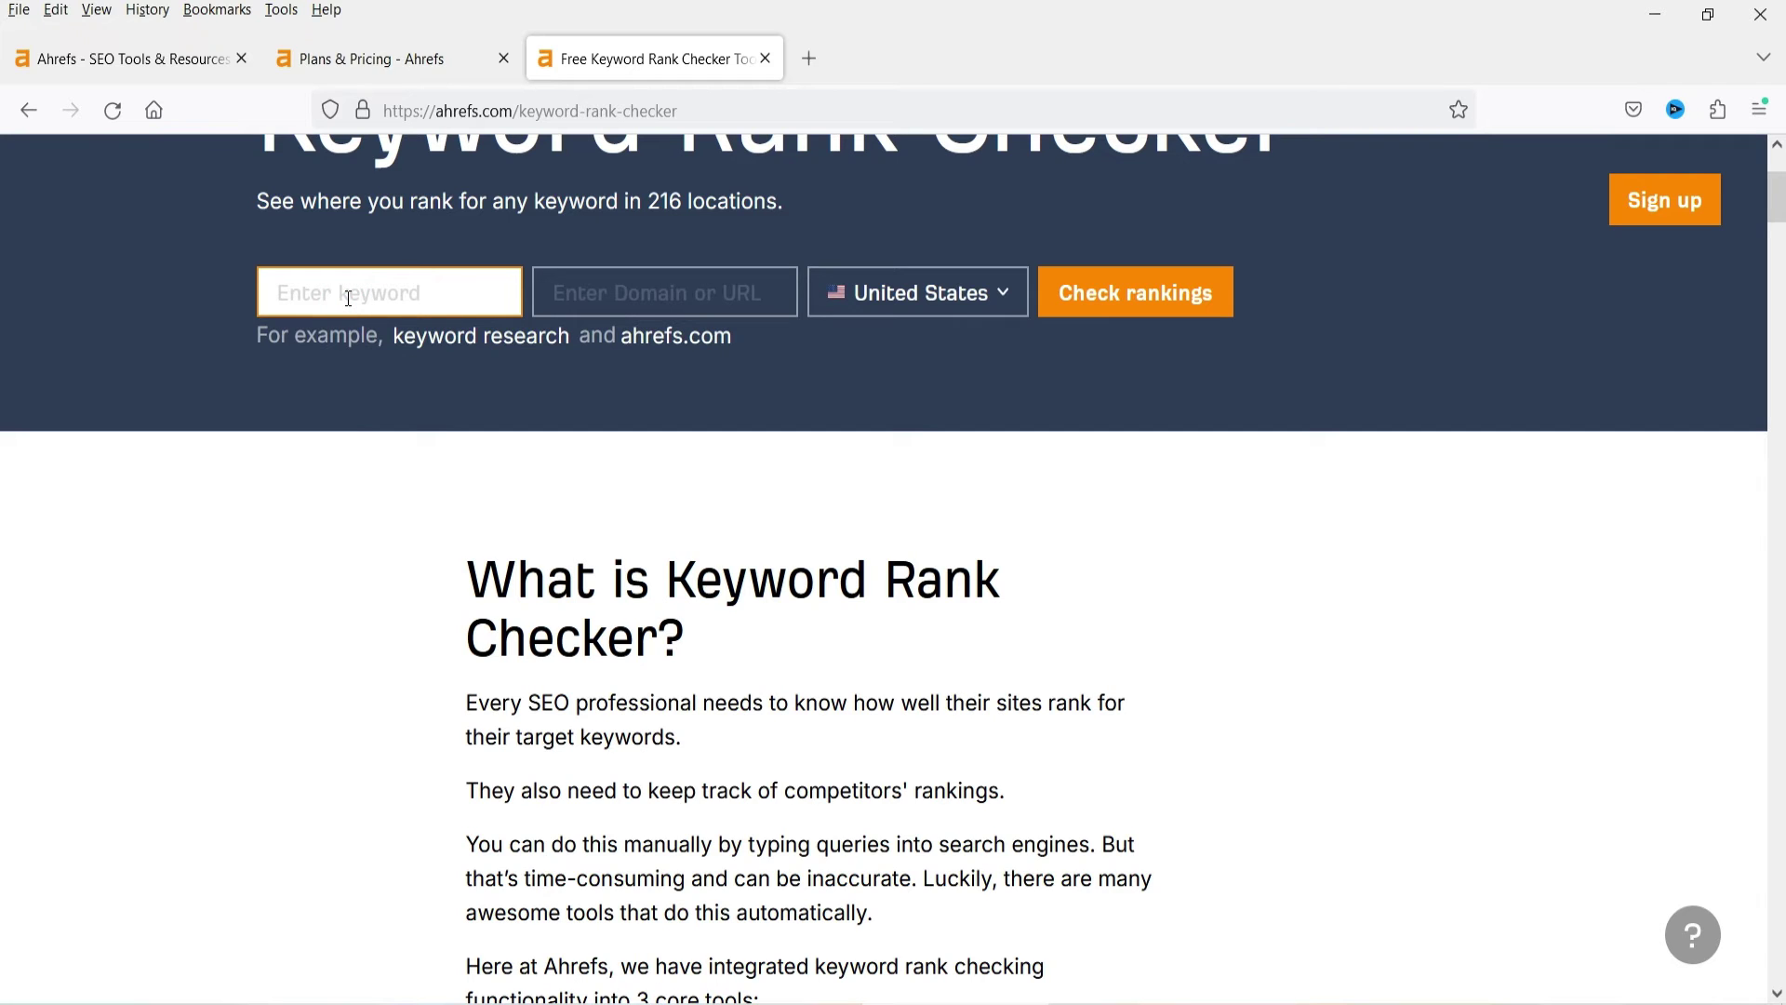
text(linksys velop setup)
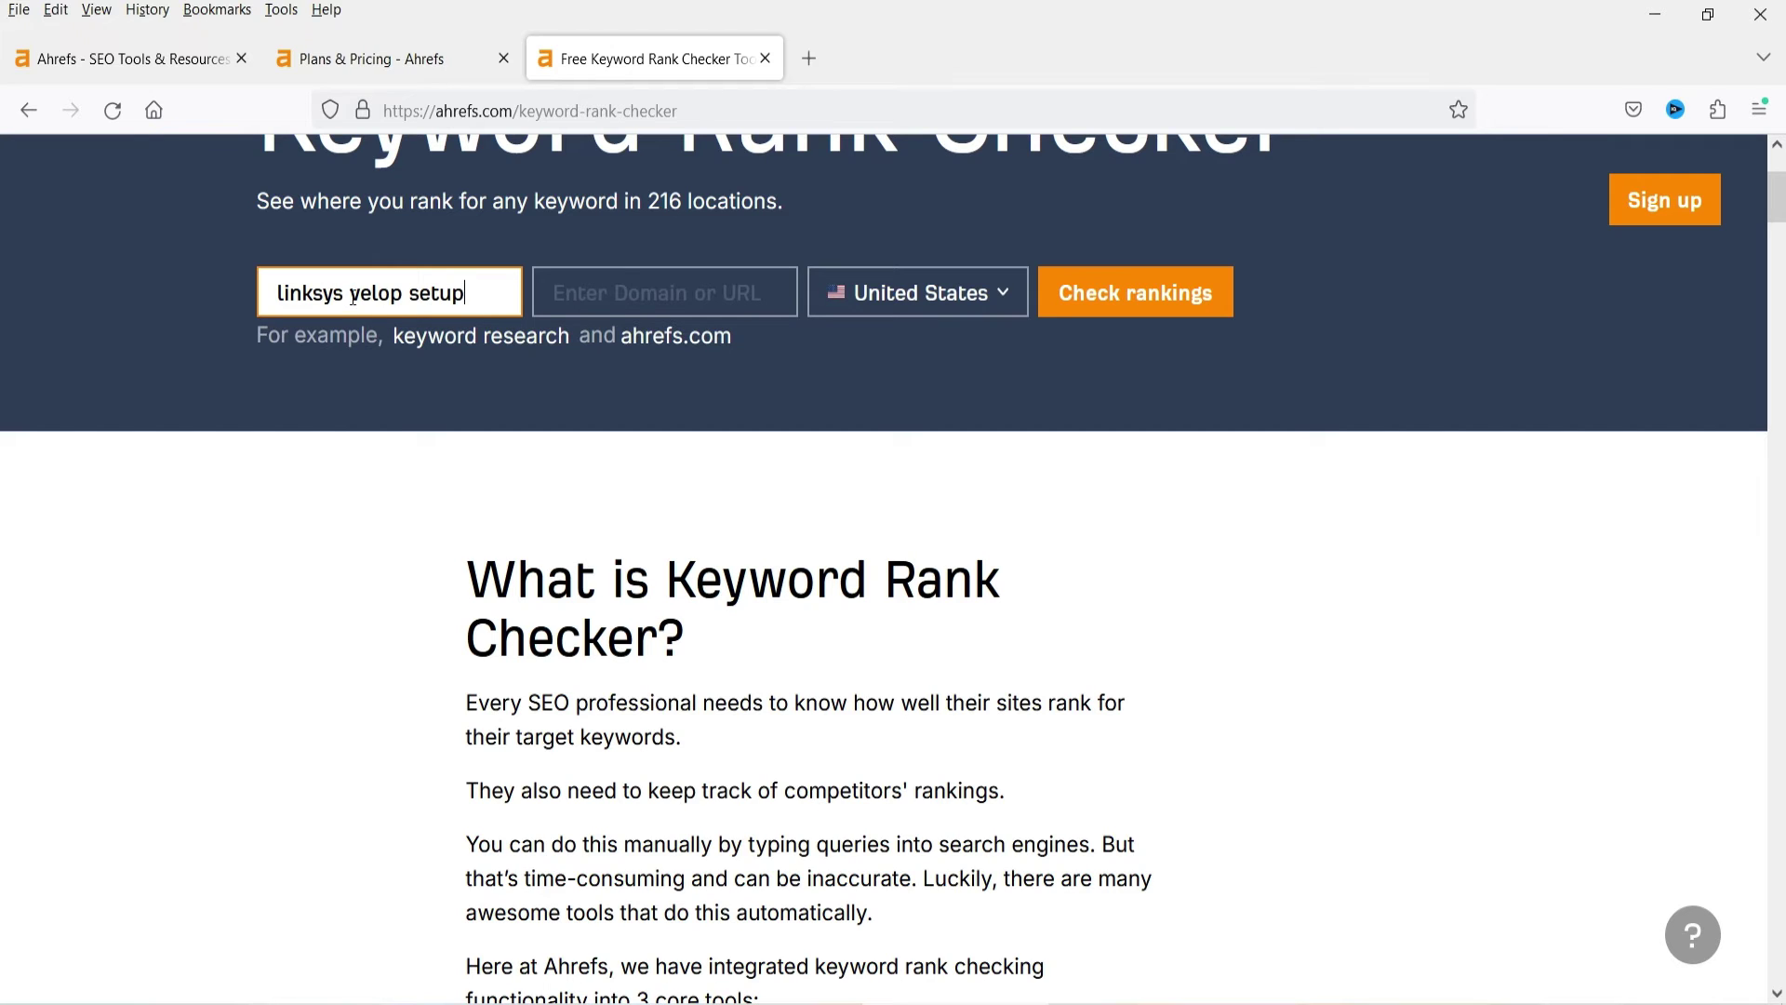
click(679, 300)
text(fixhomenetwork.com)
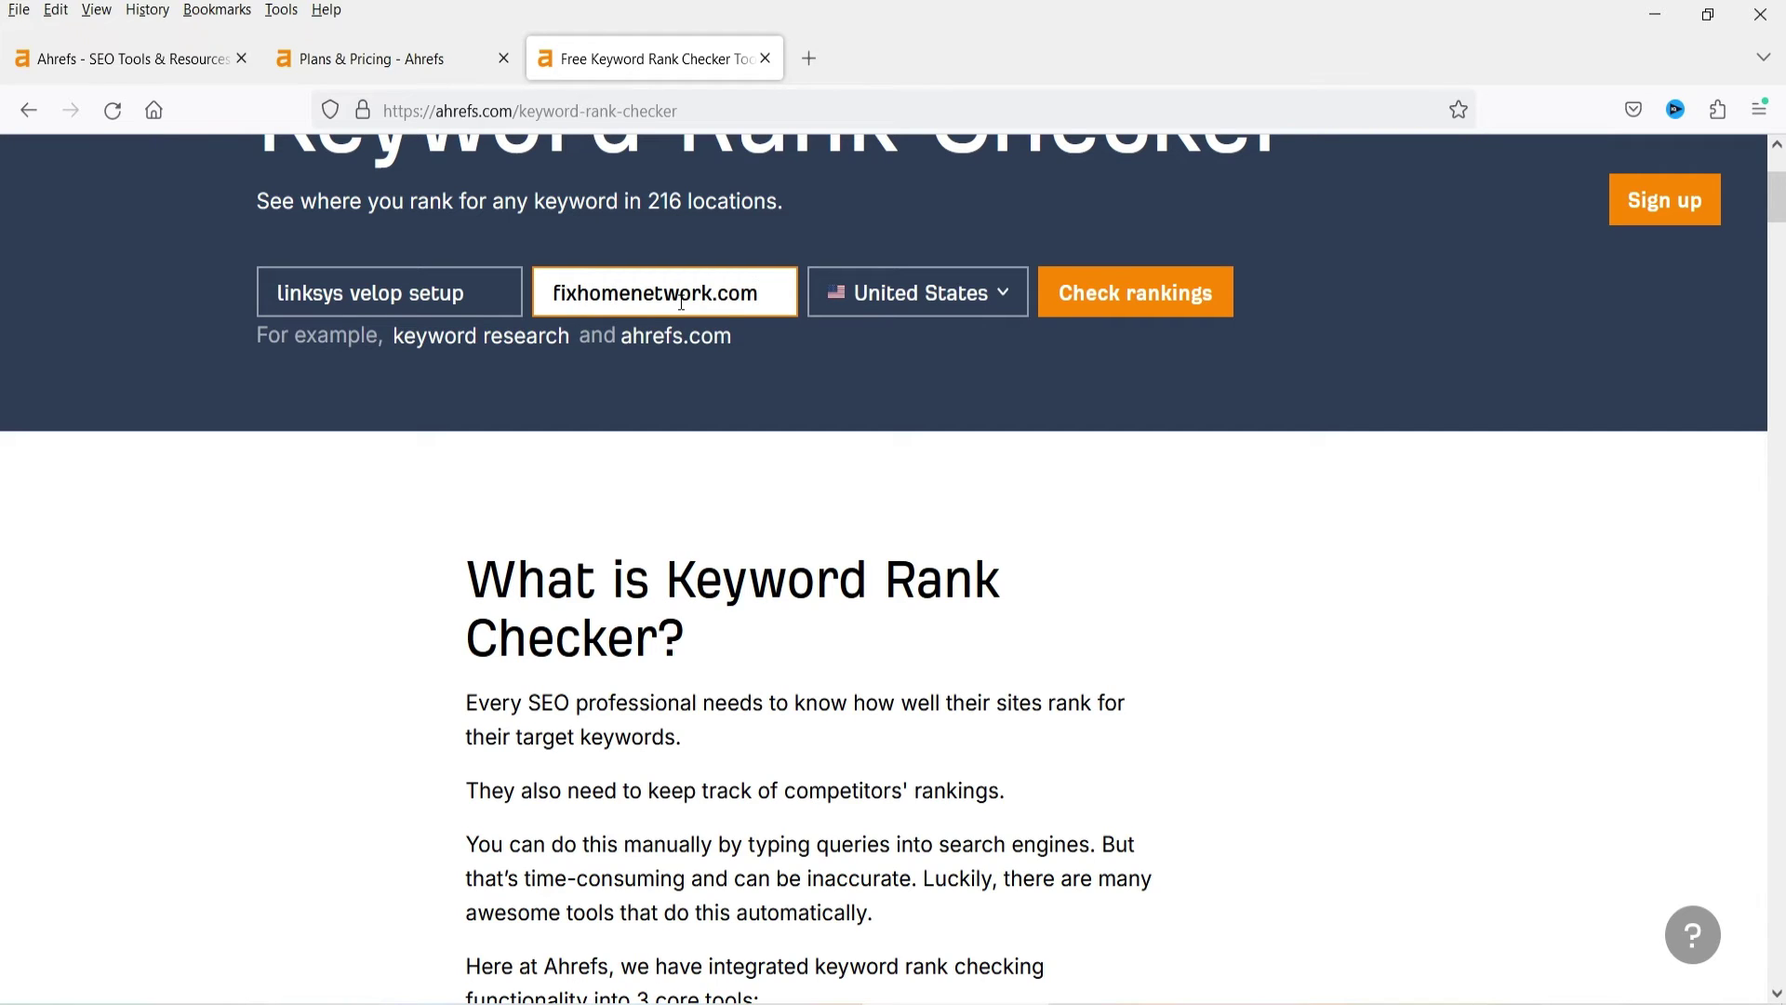
click(1191, 302)
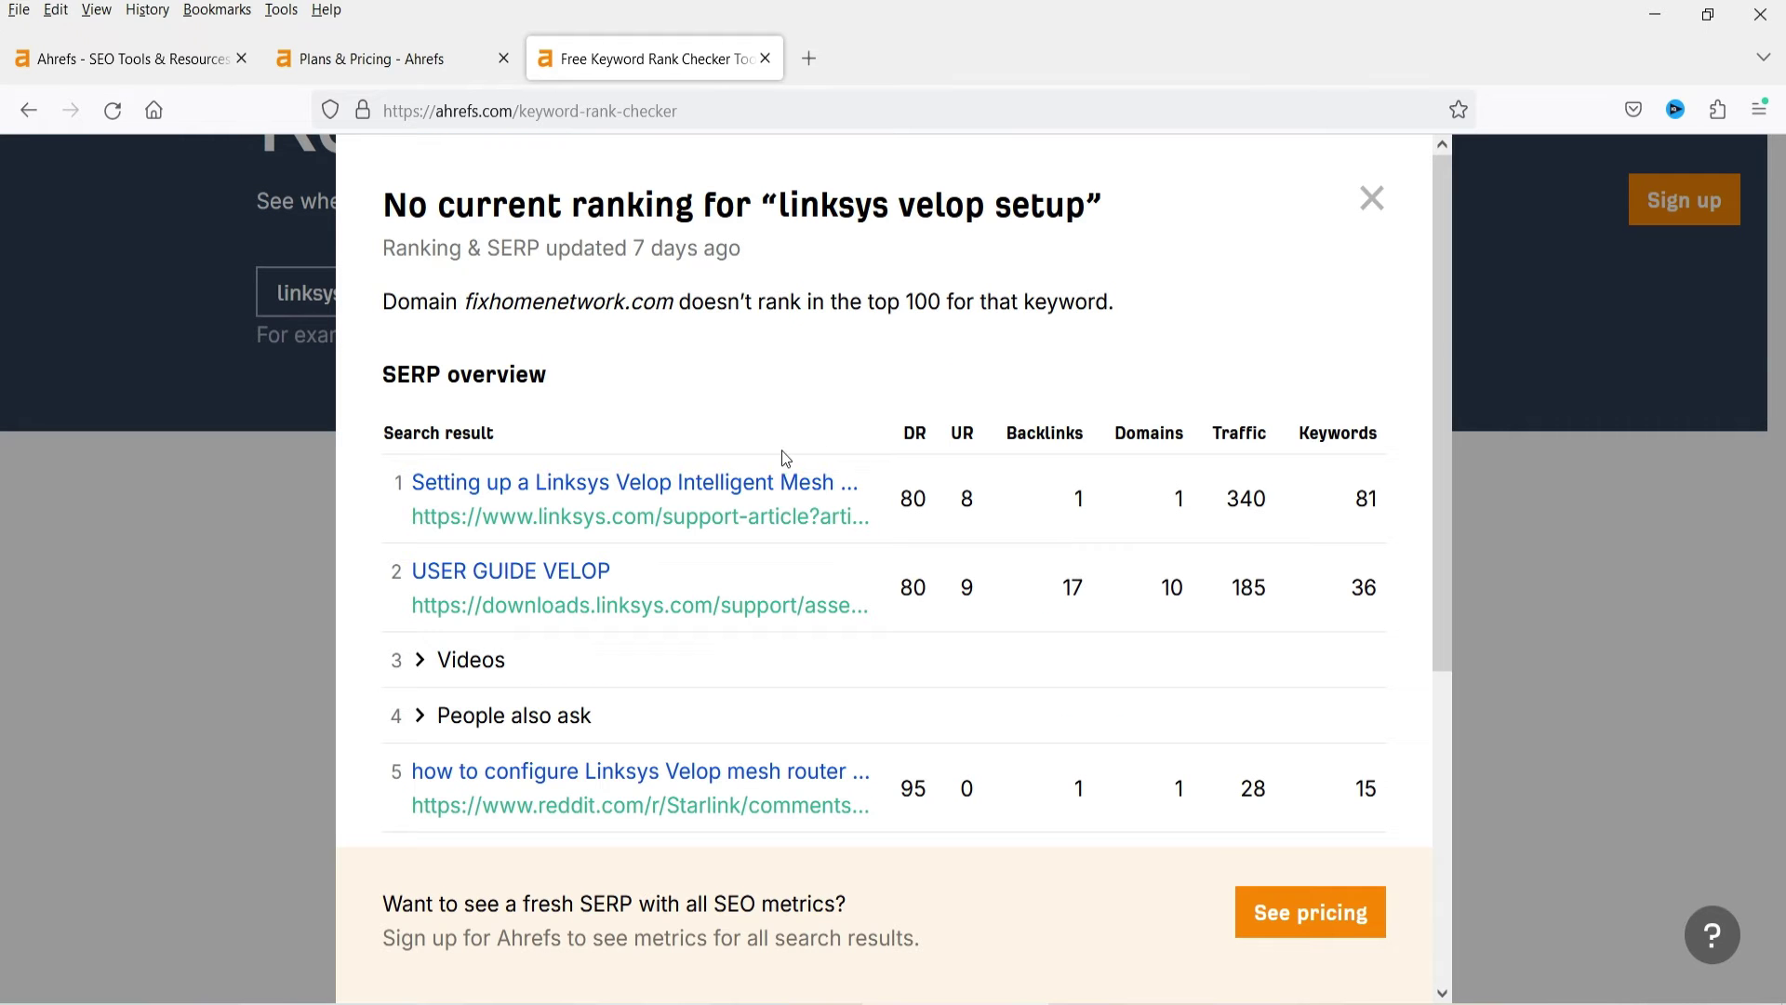
drag(790, 207, 1051, 293)
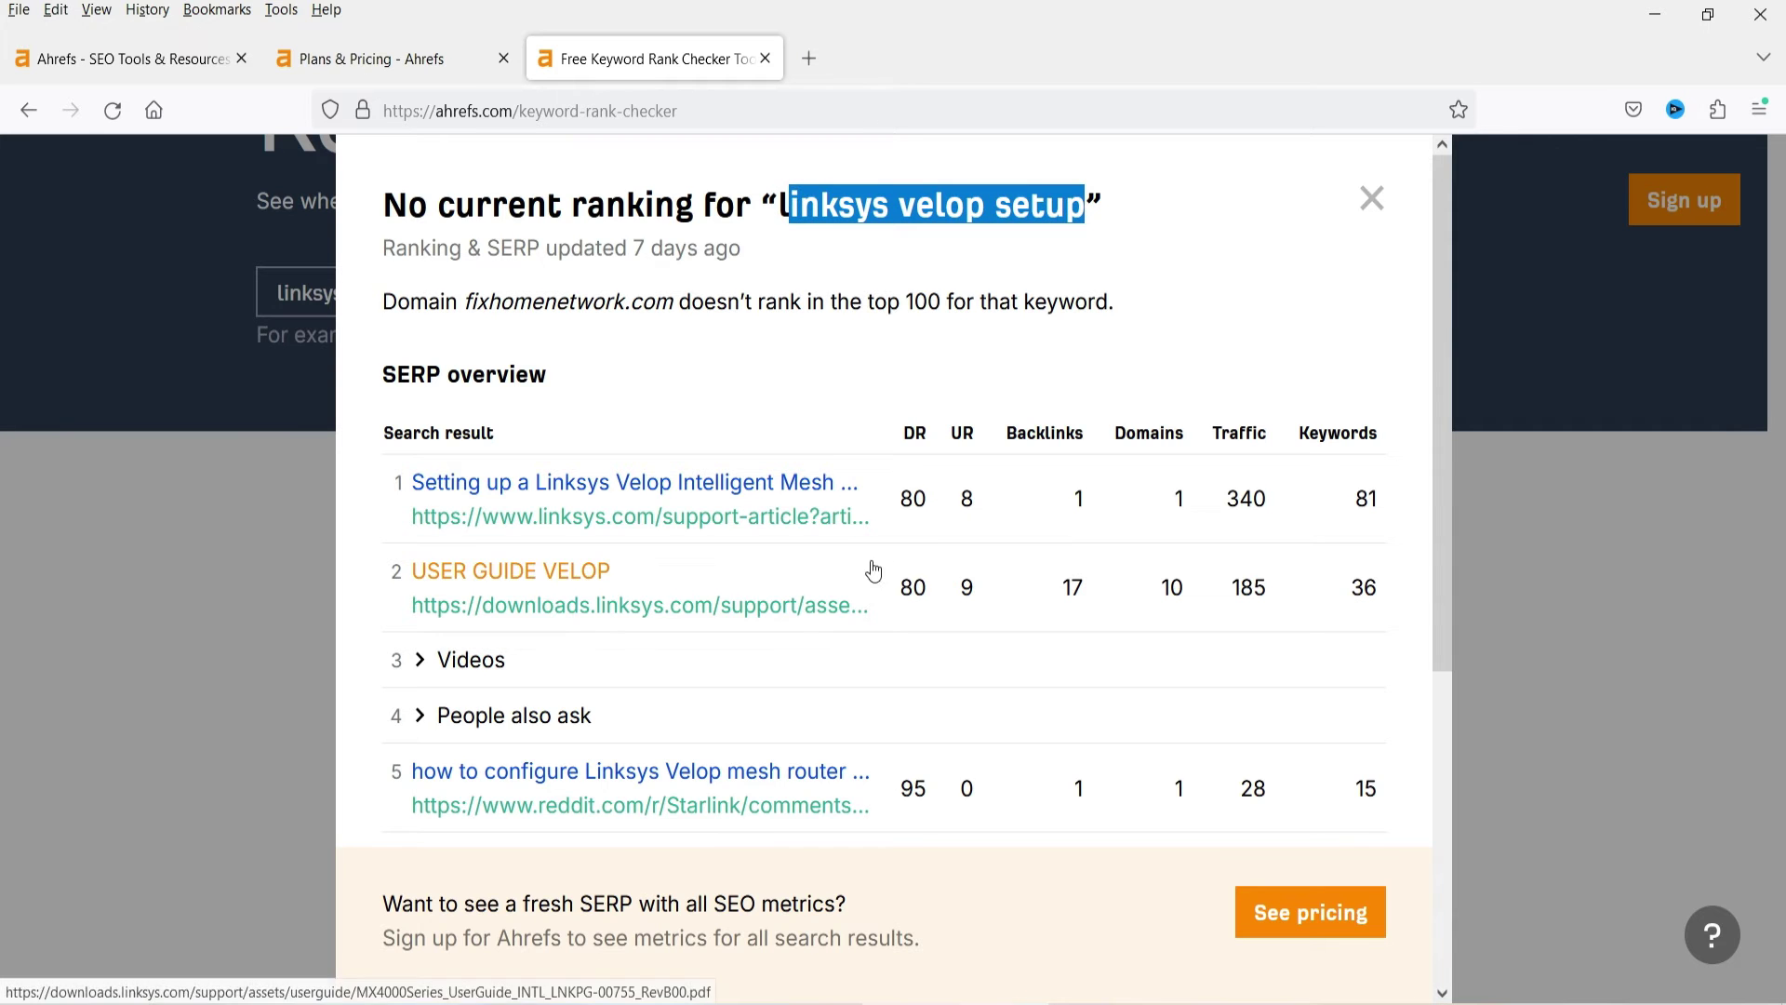
click(1372, 199)
- Check the same domain's ranking for "linksys router setup", review the SERP overview and close it
drag(351, 293, 400, 292)
text(router)
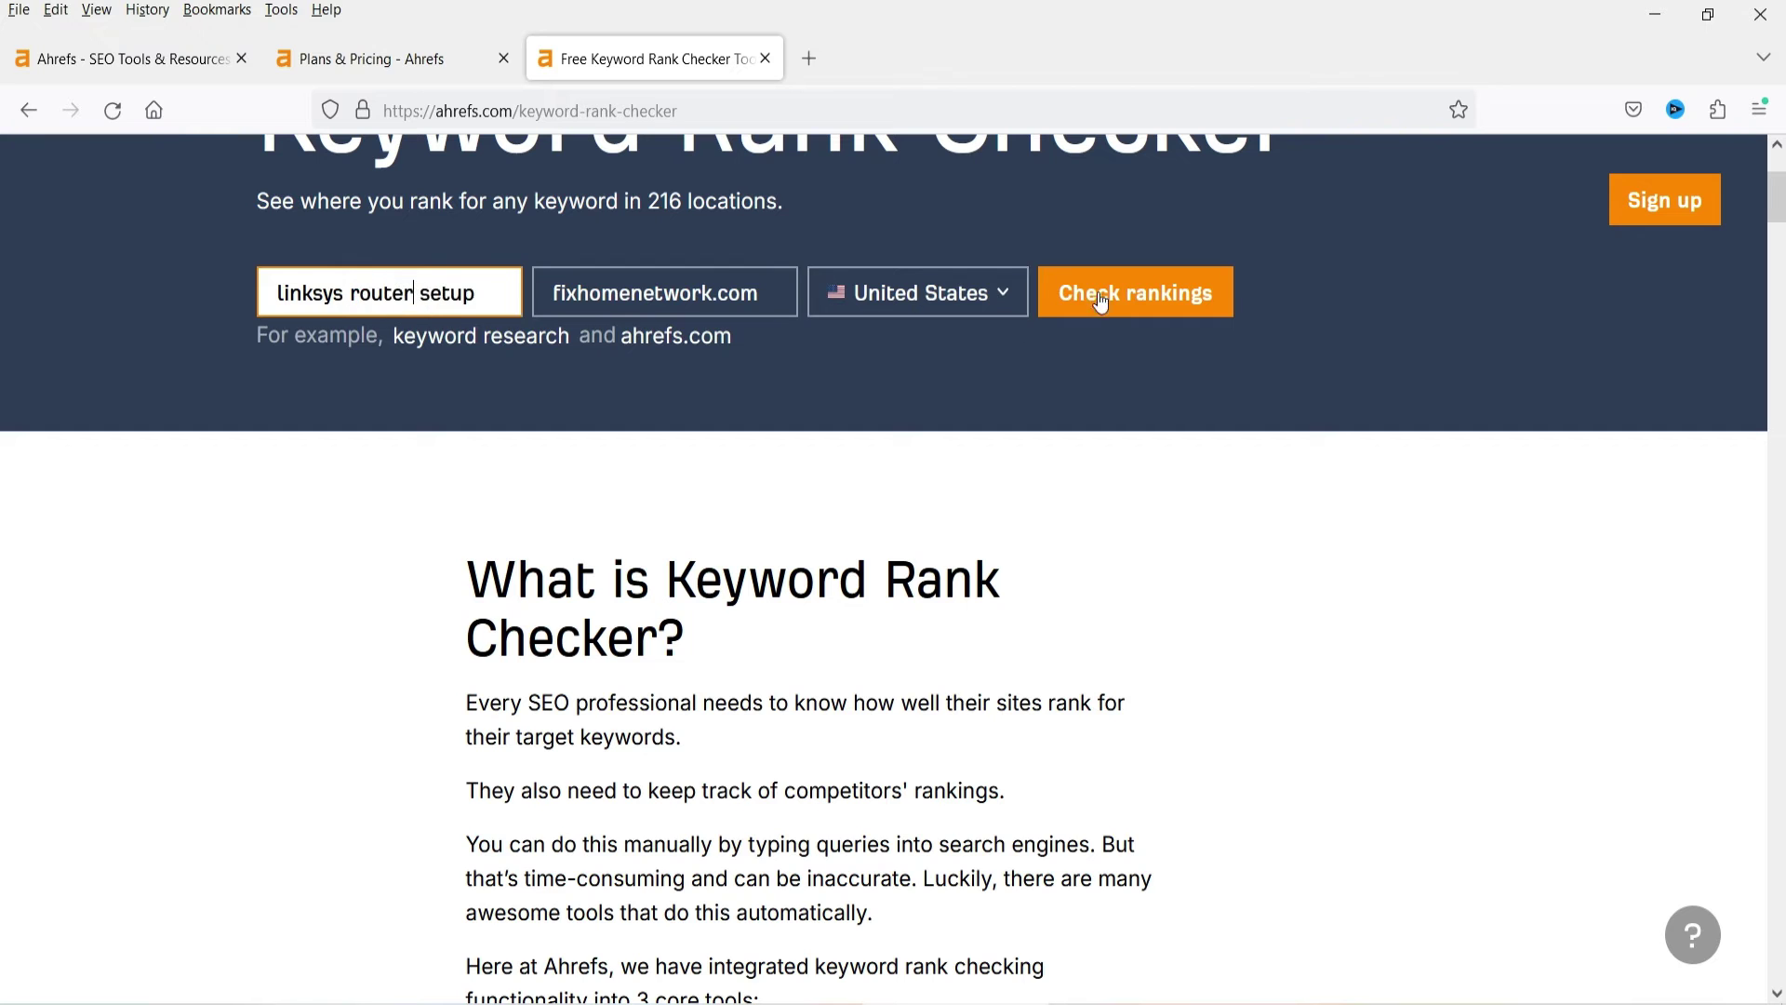
click(1070, 296)
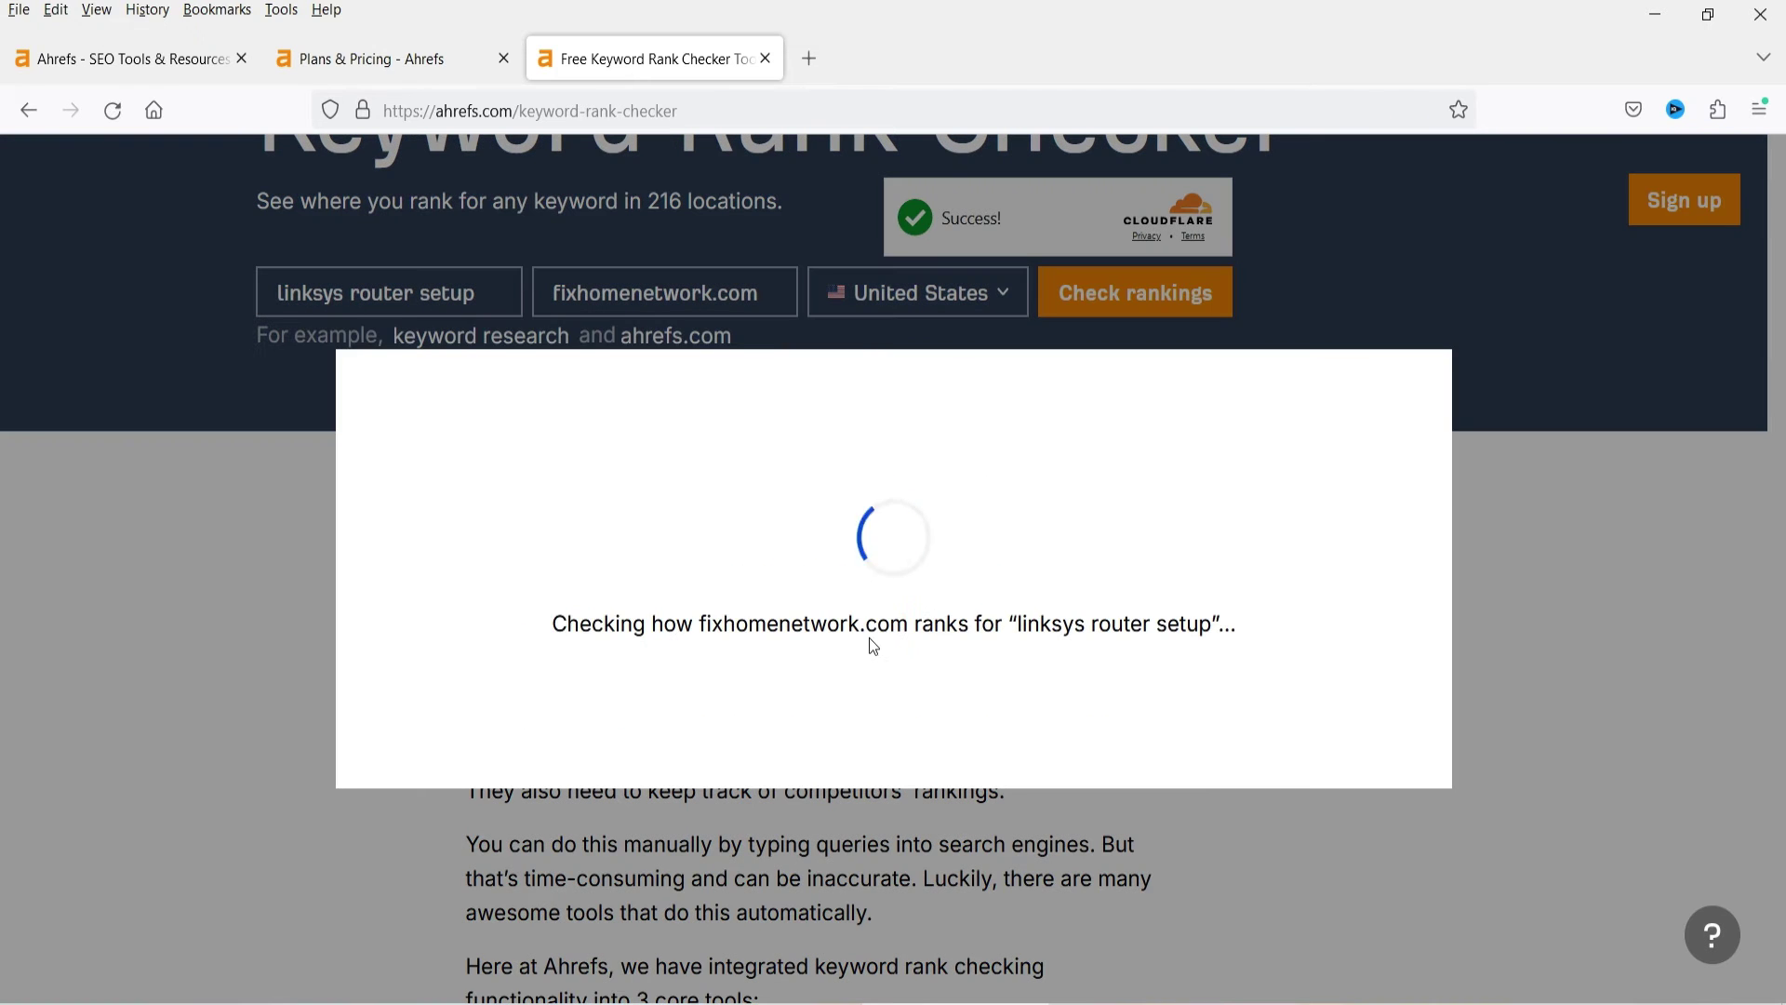
scroll(818, 558, down, 5)
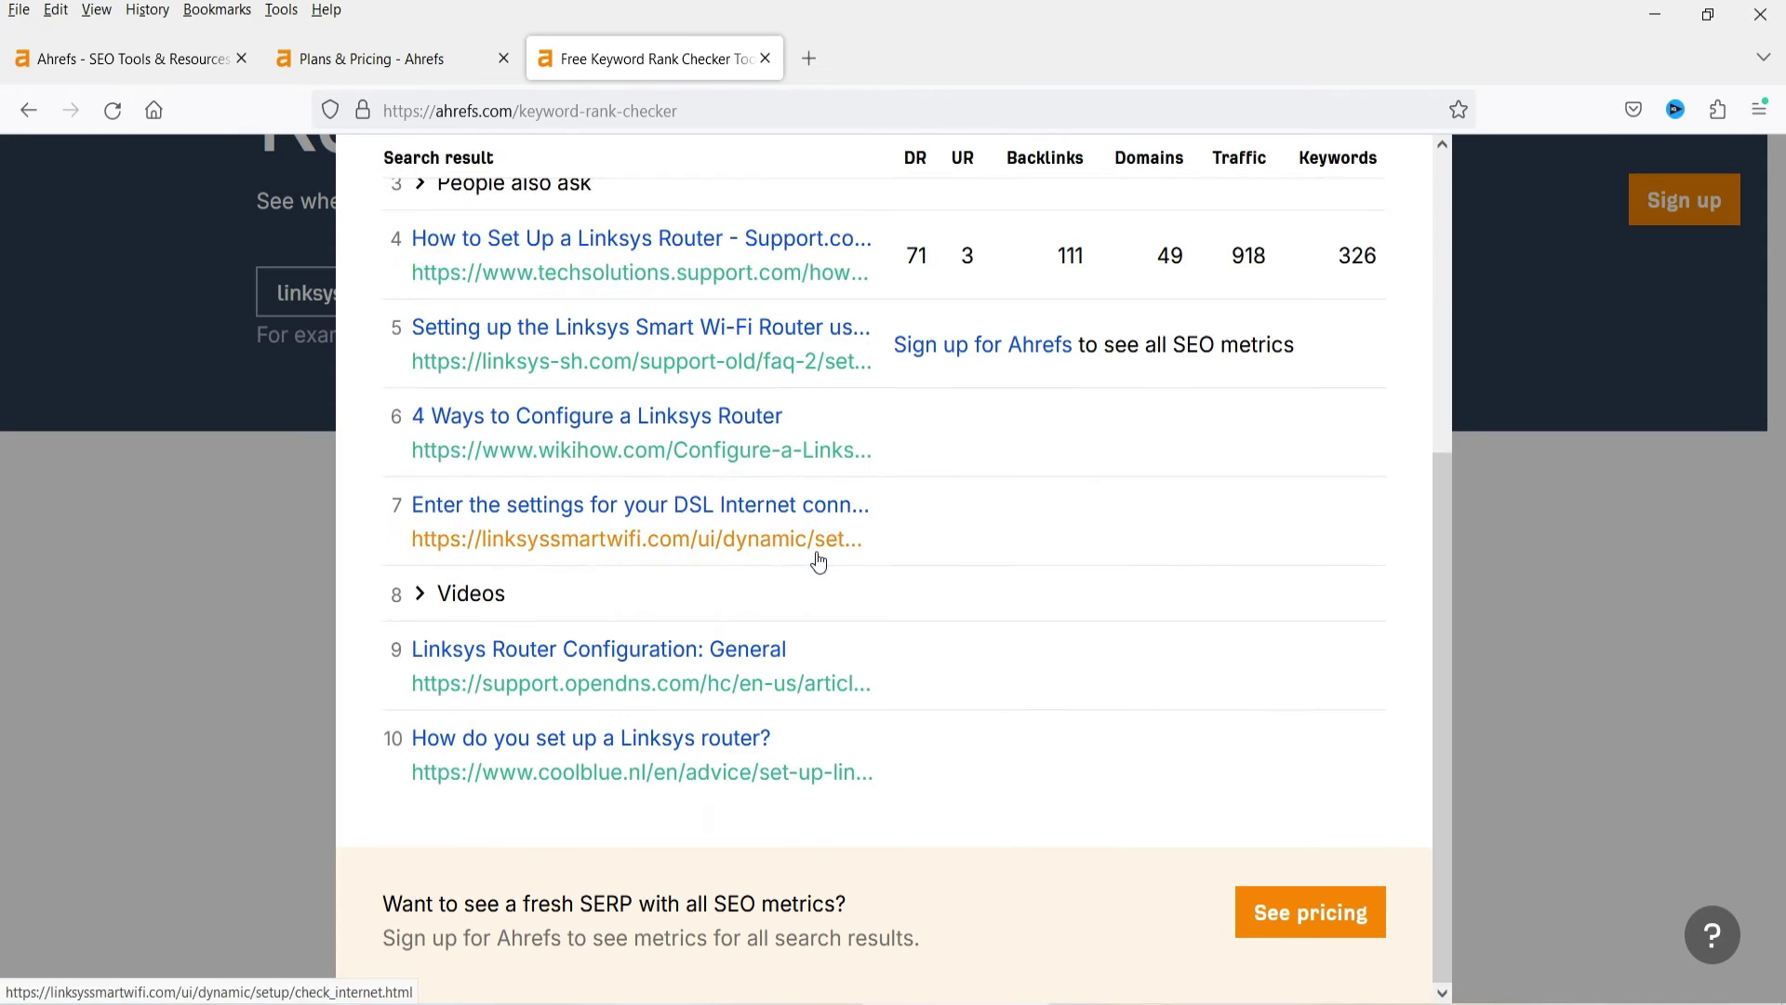
scroll(1414, 279, up, 5)
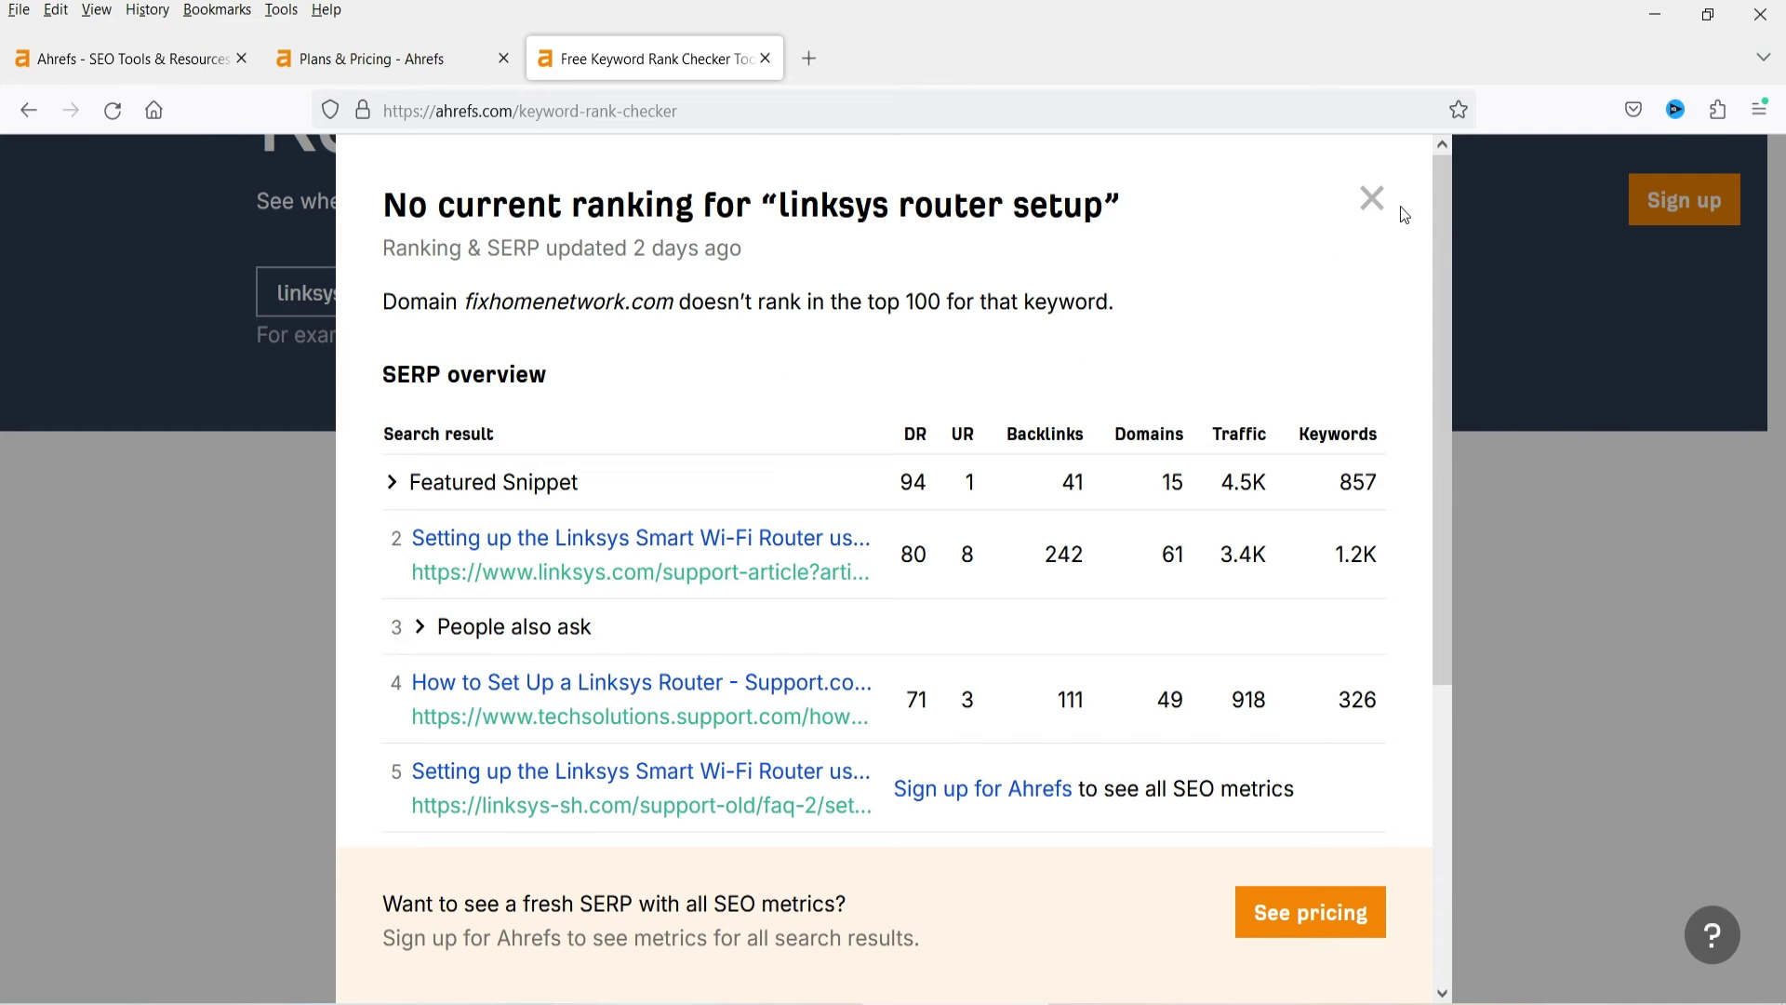
click(1371, 197)
- Replace the rank checker keyword with "192.168.1.1 setup" for the same domain
drag(479, 293, 115, 287)
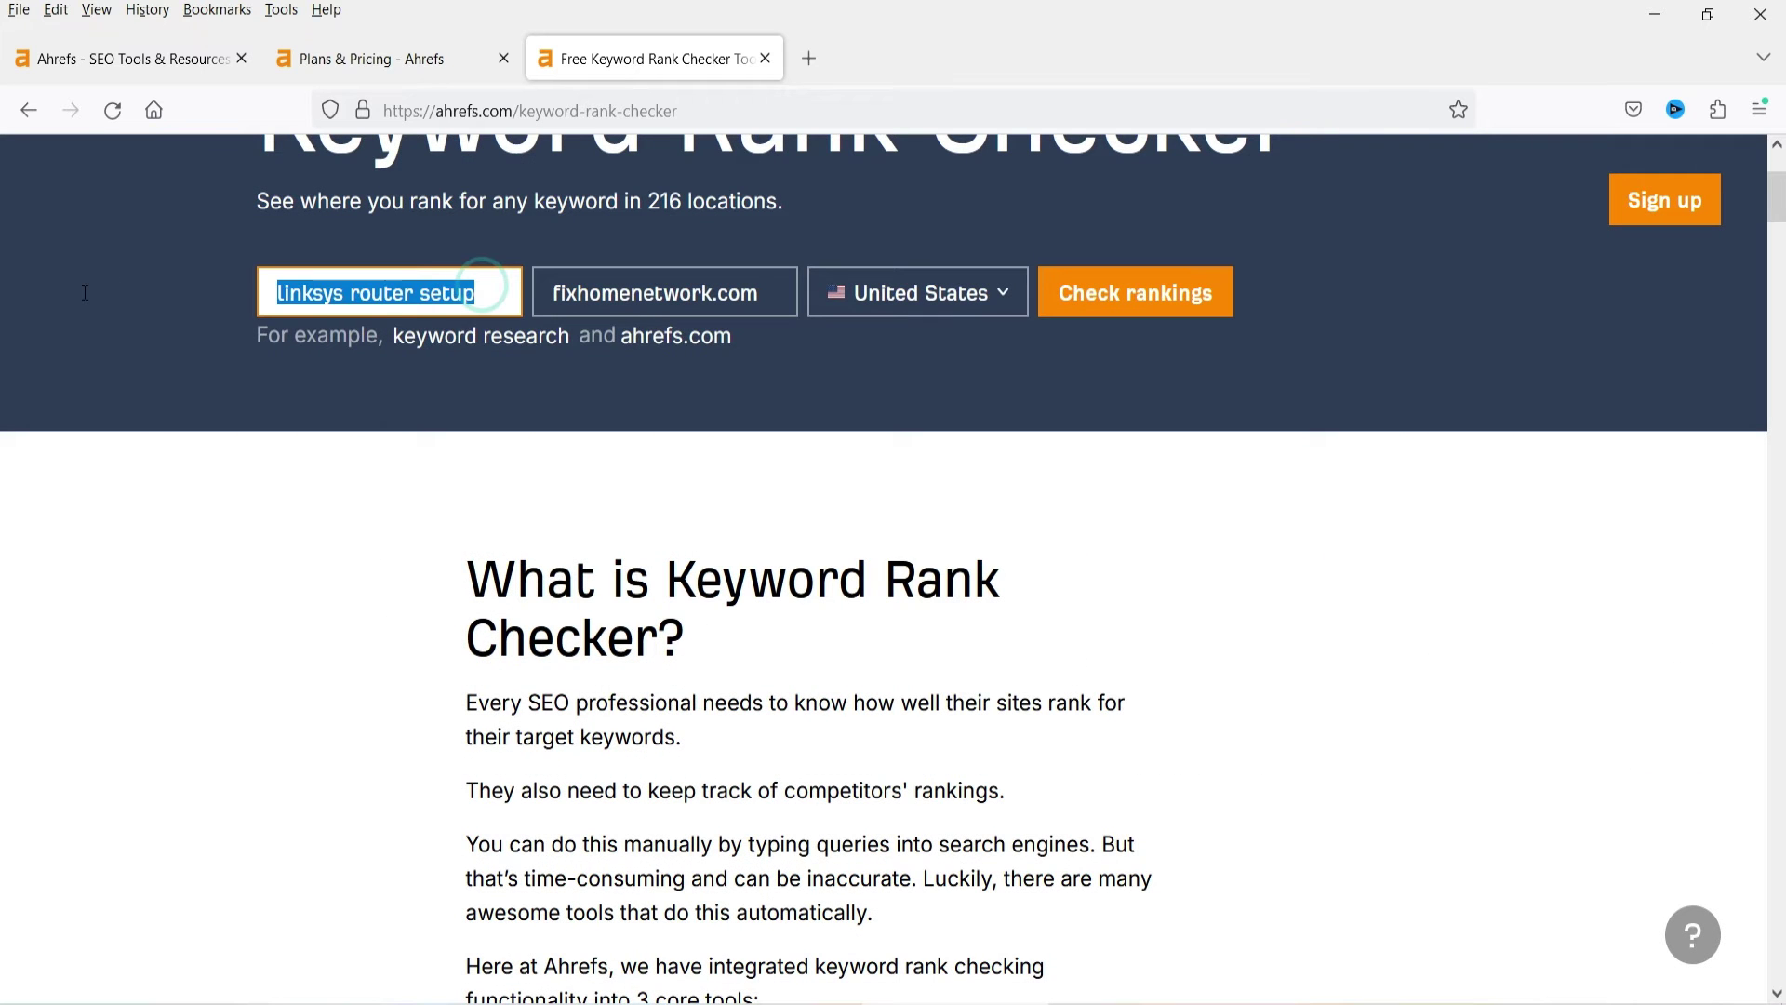
text(192.168.1.1 setup)
click(1113, 699)
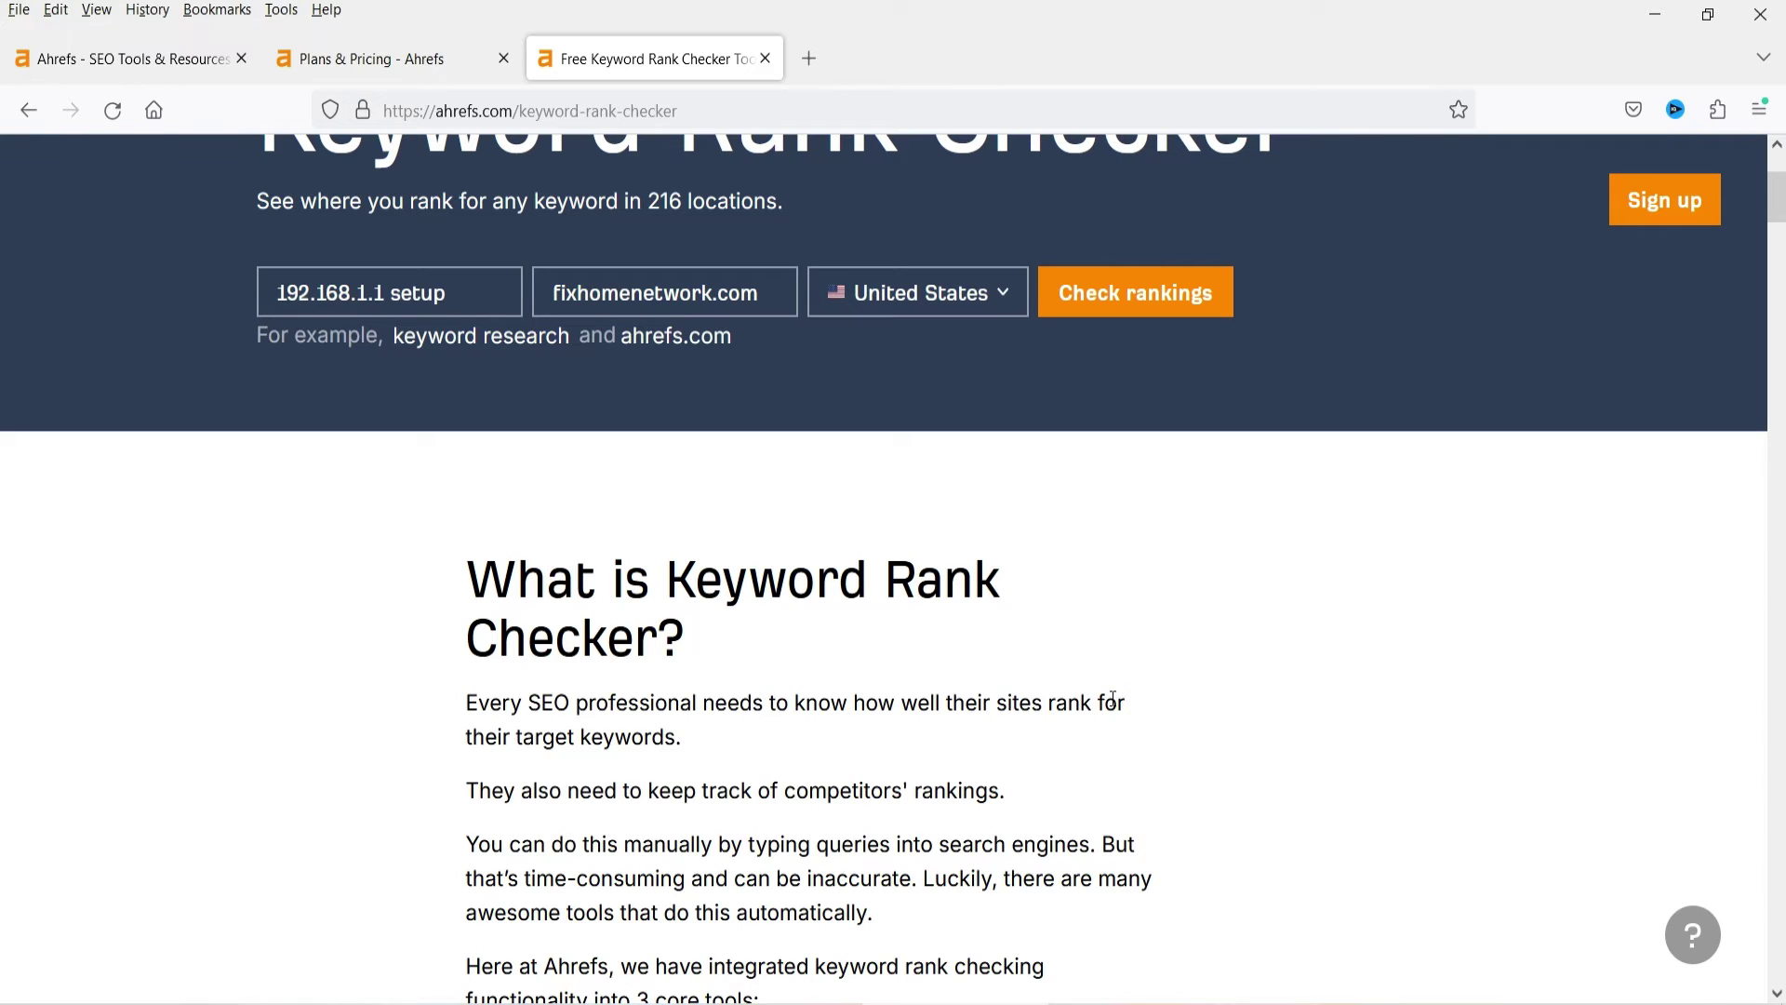
- Open the Keyword Difficulty Checker and check the difficulty of "linksys router setup" in the United States
key(End)
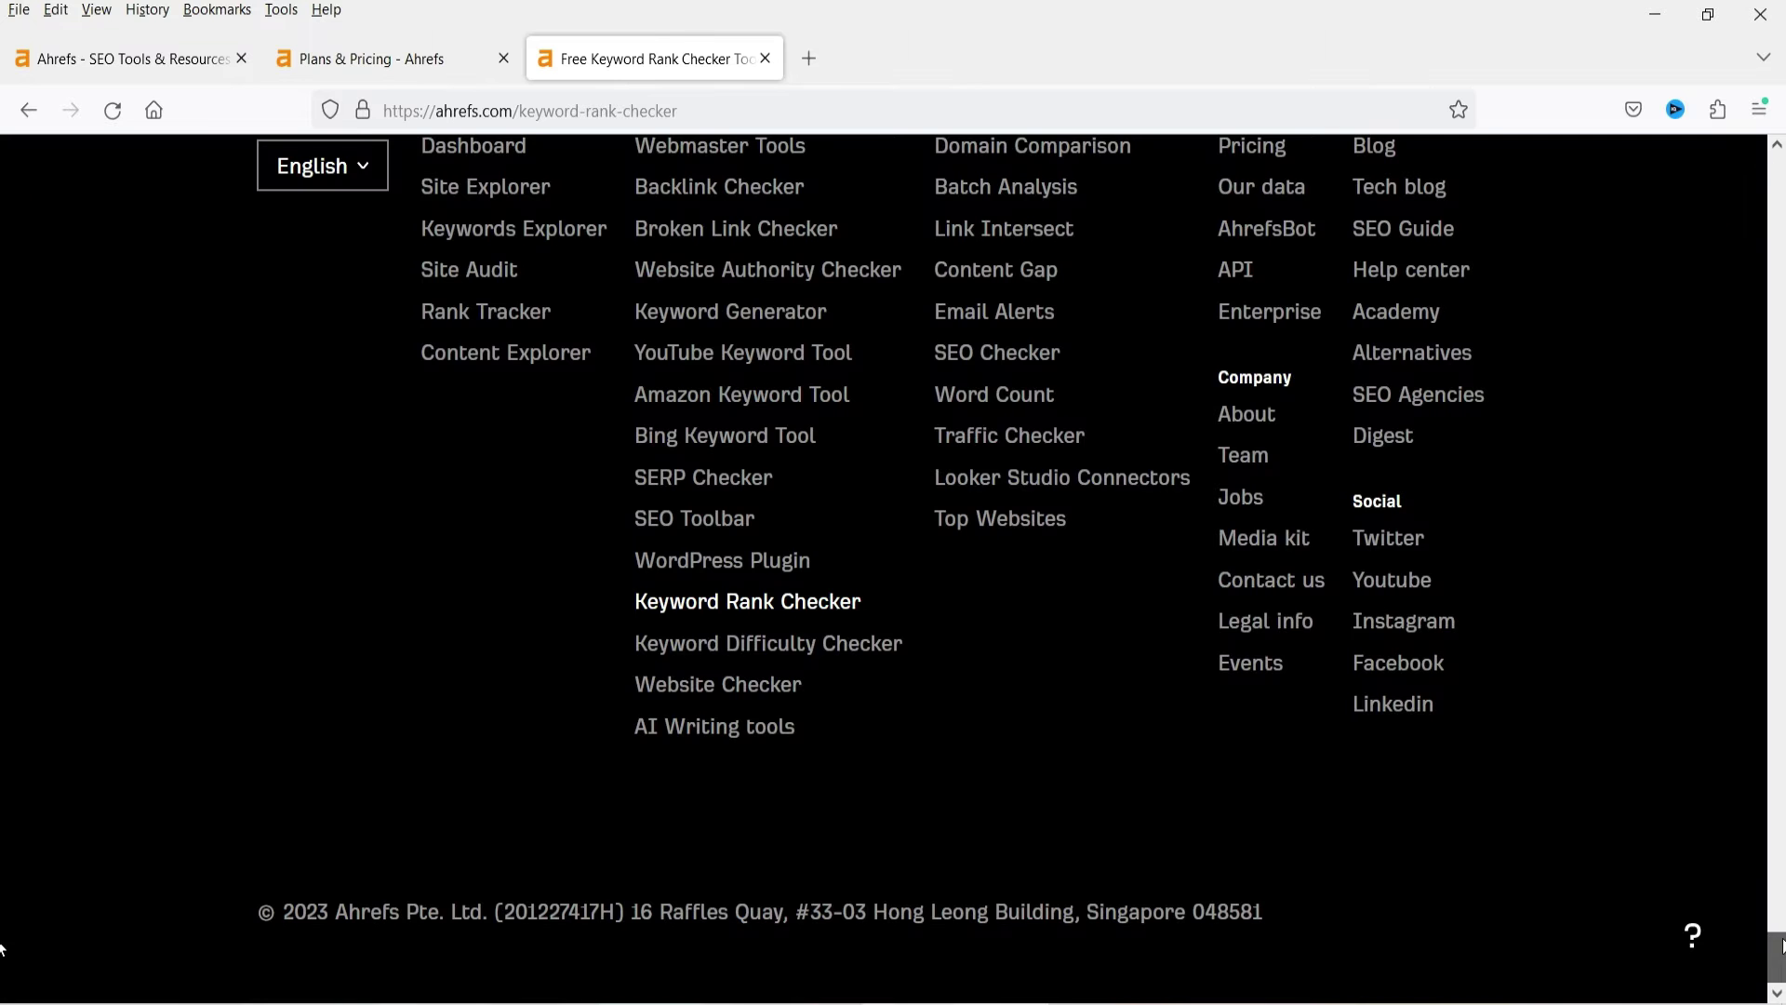
click(801, 692)
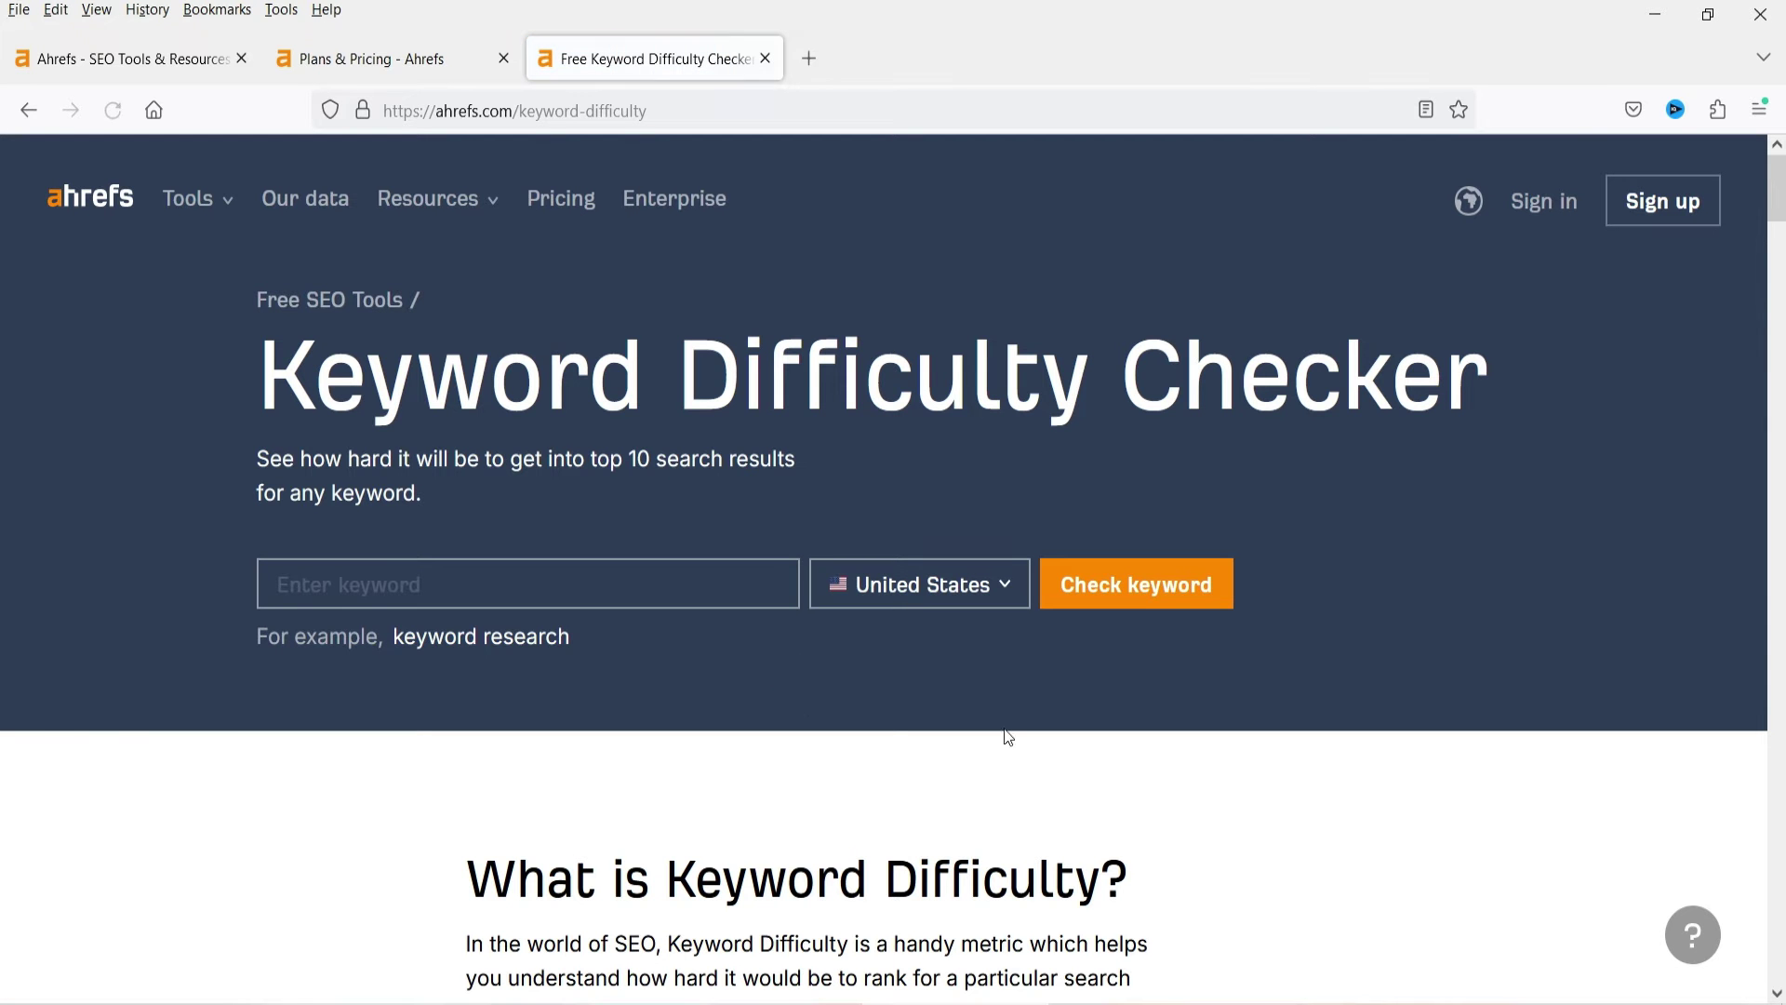
click(479, 584)
text(linksys rpouter)
key(BackSpace)
key(BackSpace)
key(BackSpace)
key(BackSpace)
key(BackSpace)
text(outer)
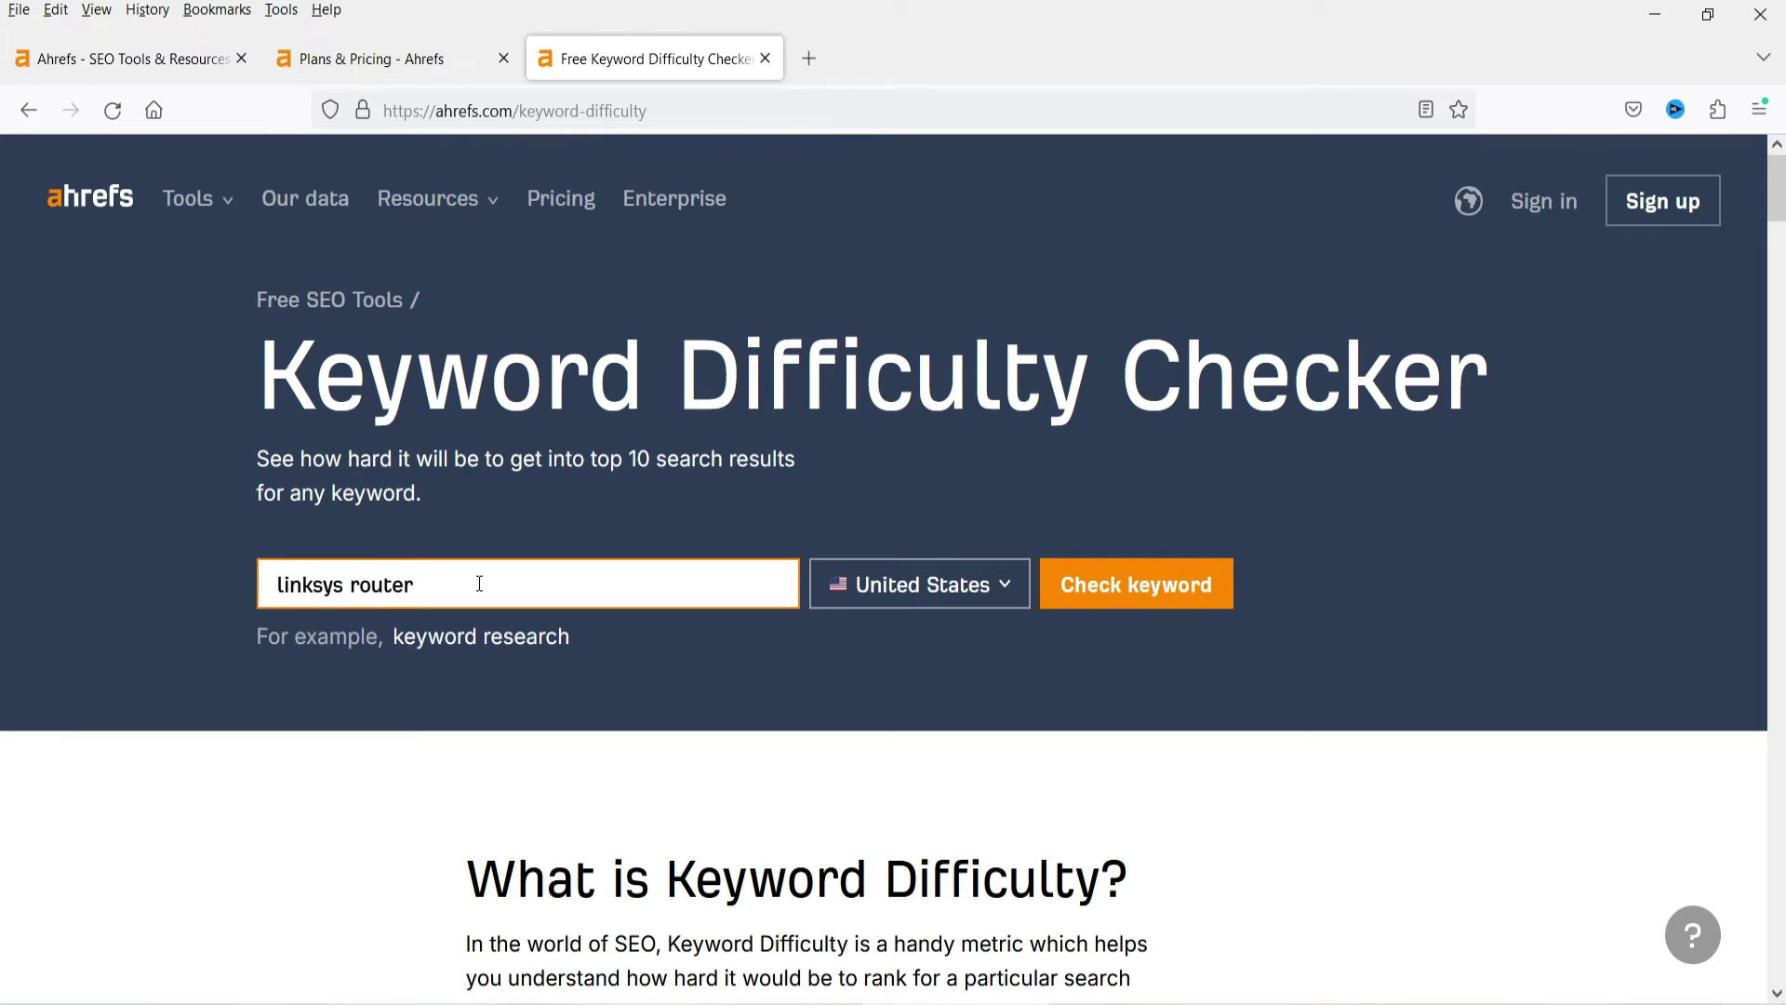
text( setup)
click(1095, 588)
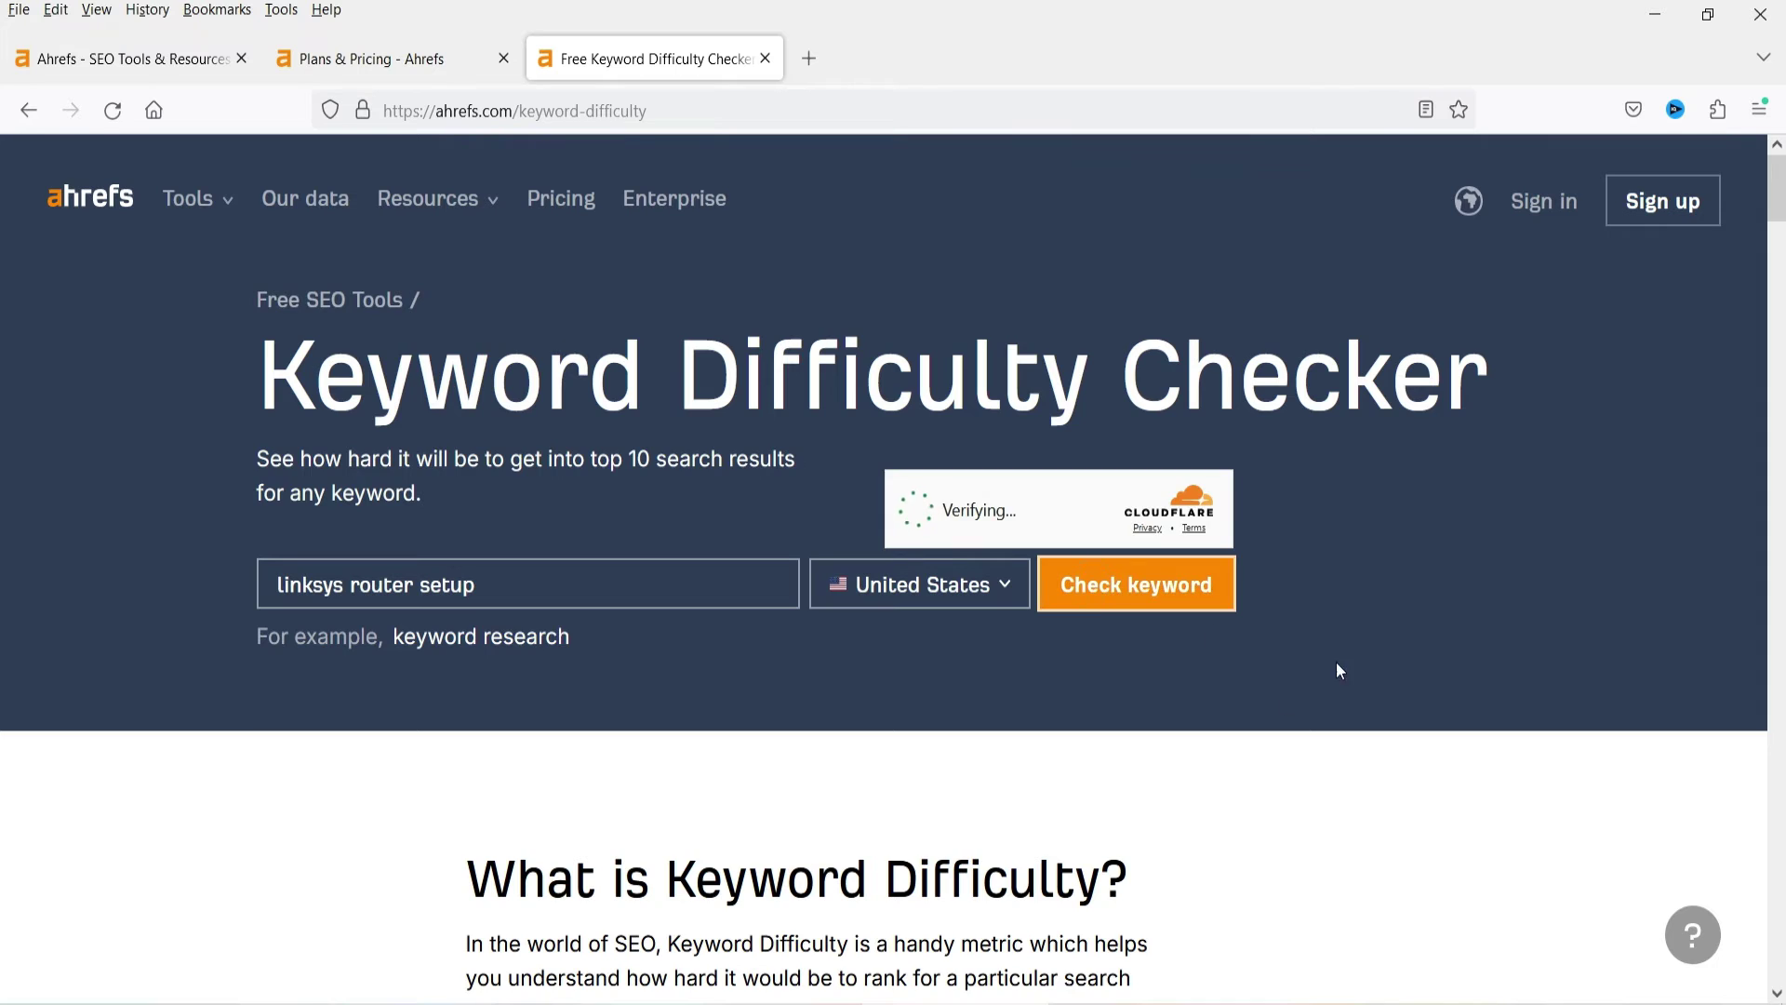
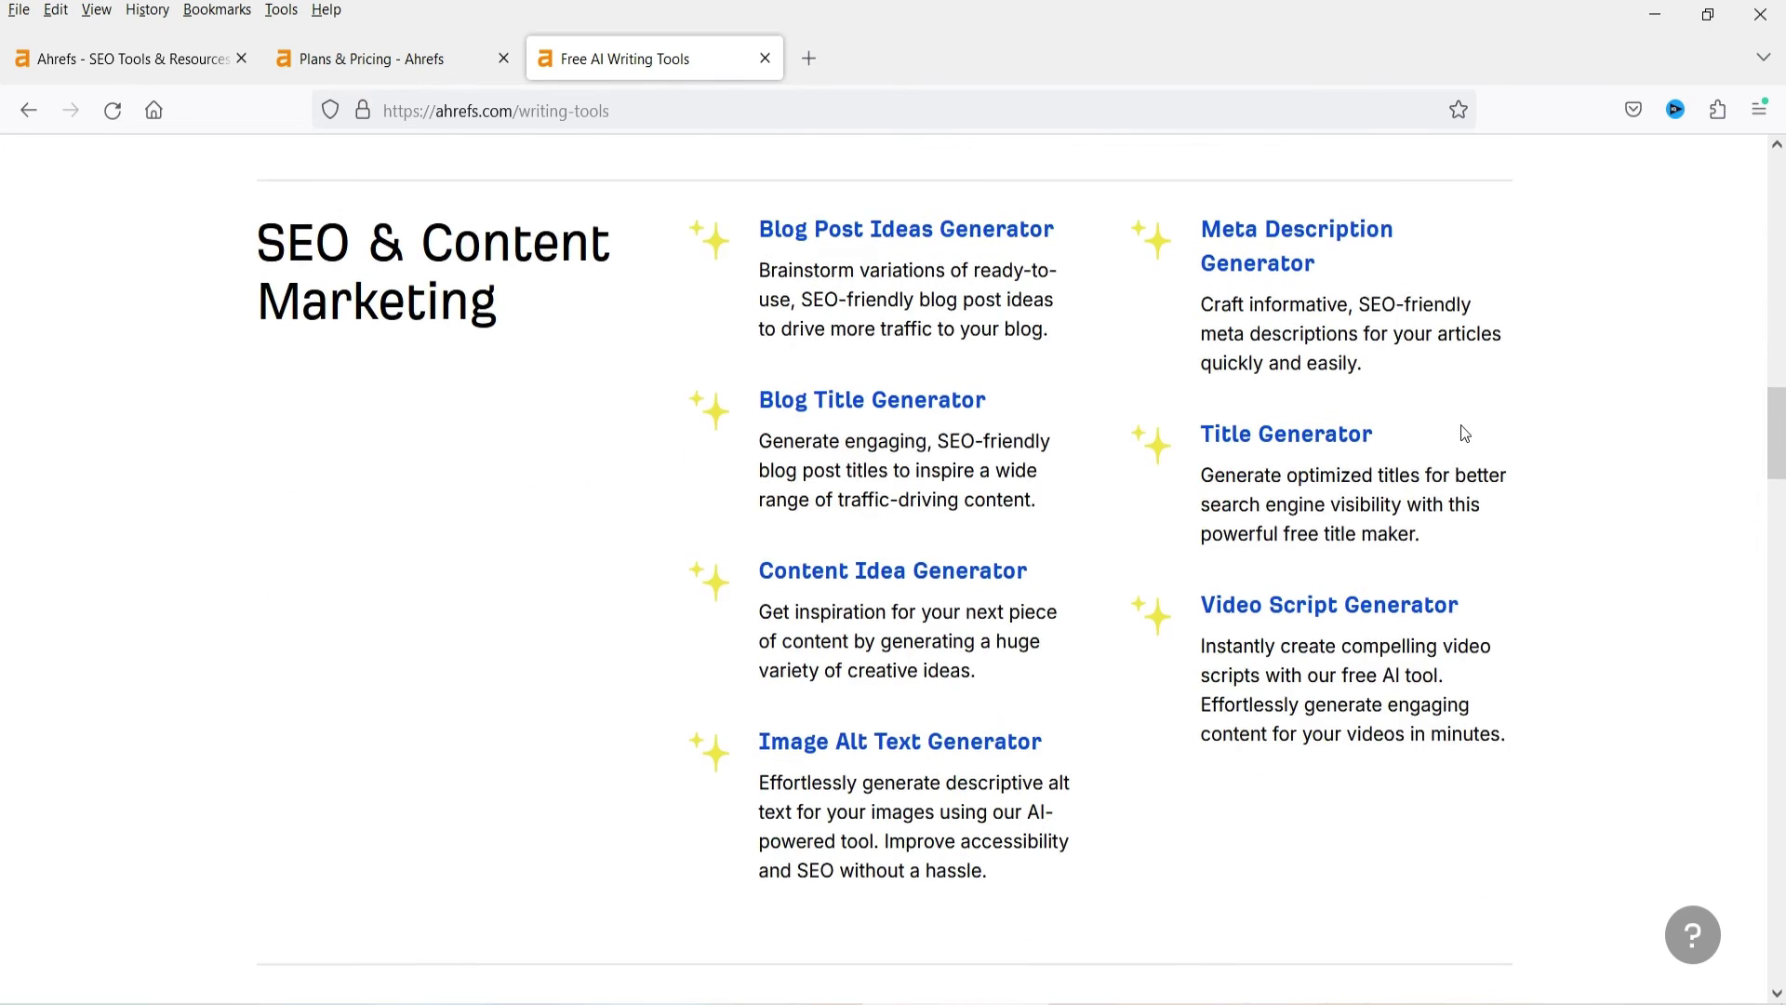
- Browse the free AI writing tools and open the YouTube Channel Description Generator from the social media section
scroll(1340, 280, up, 3)
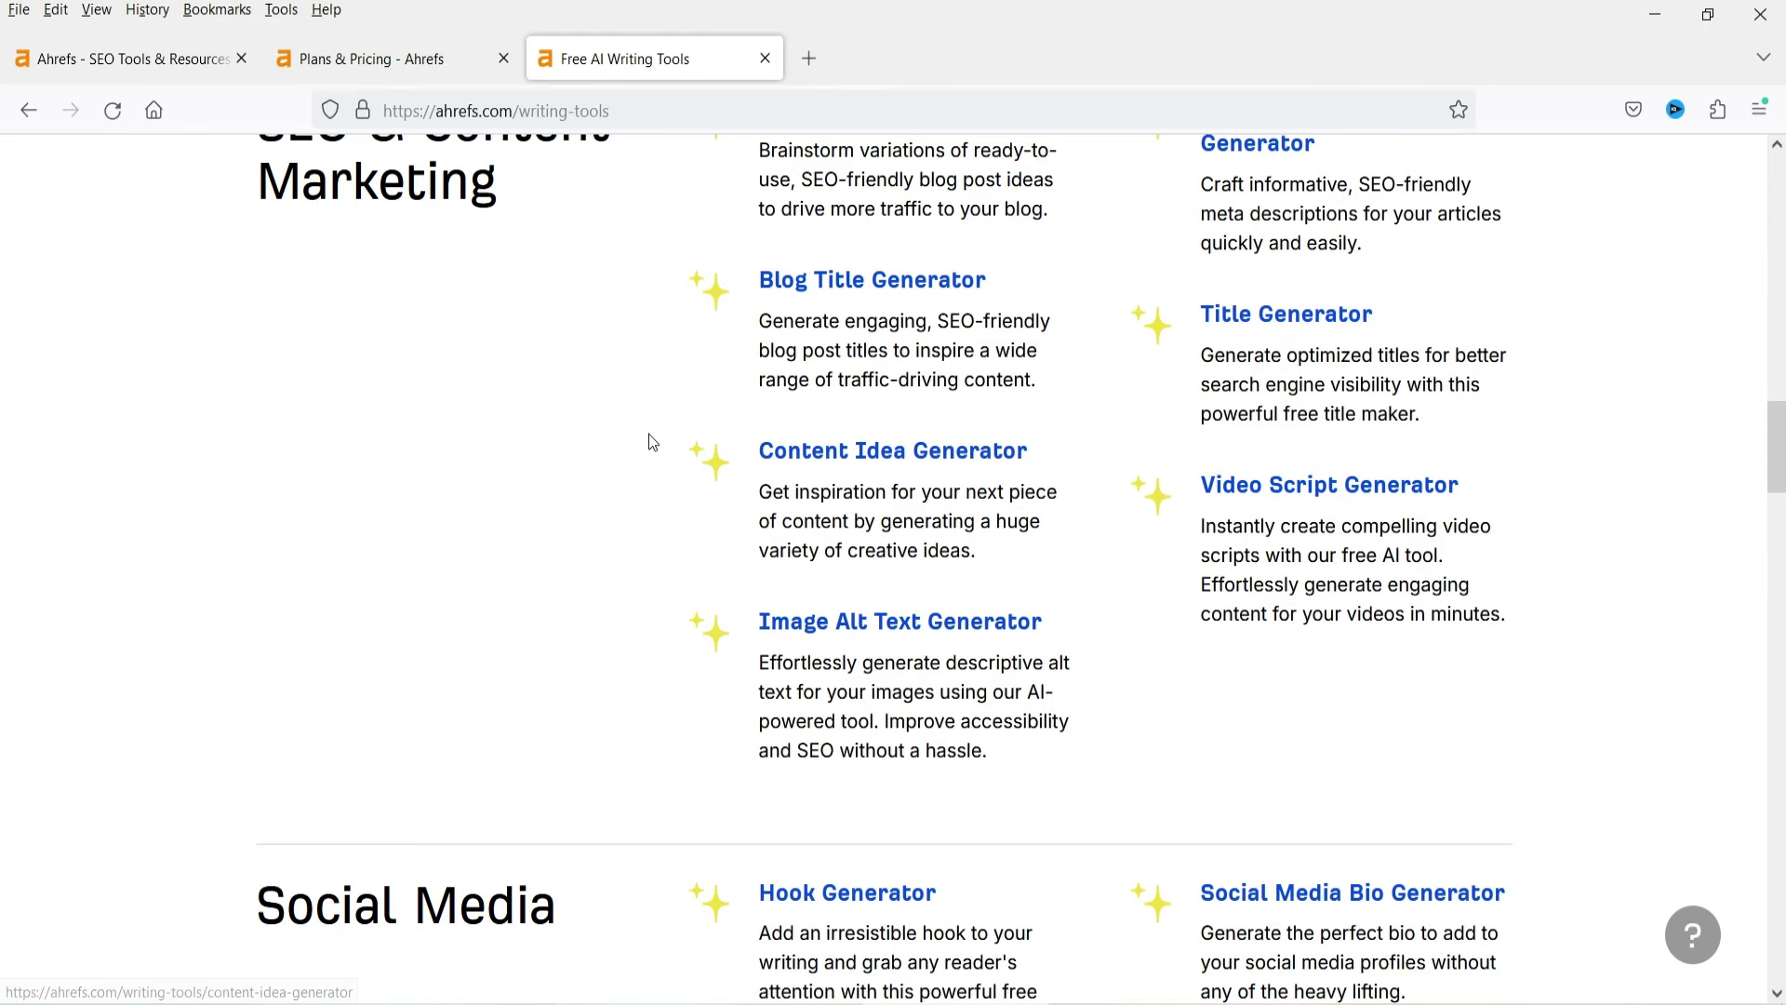
scroll(505, 421, down, 5)
scroll(509, 436, down, 11)
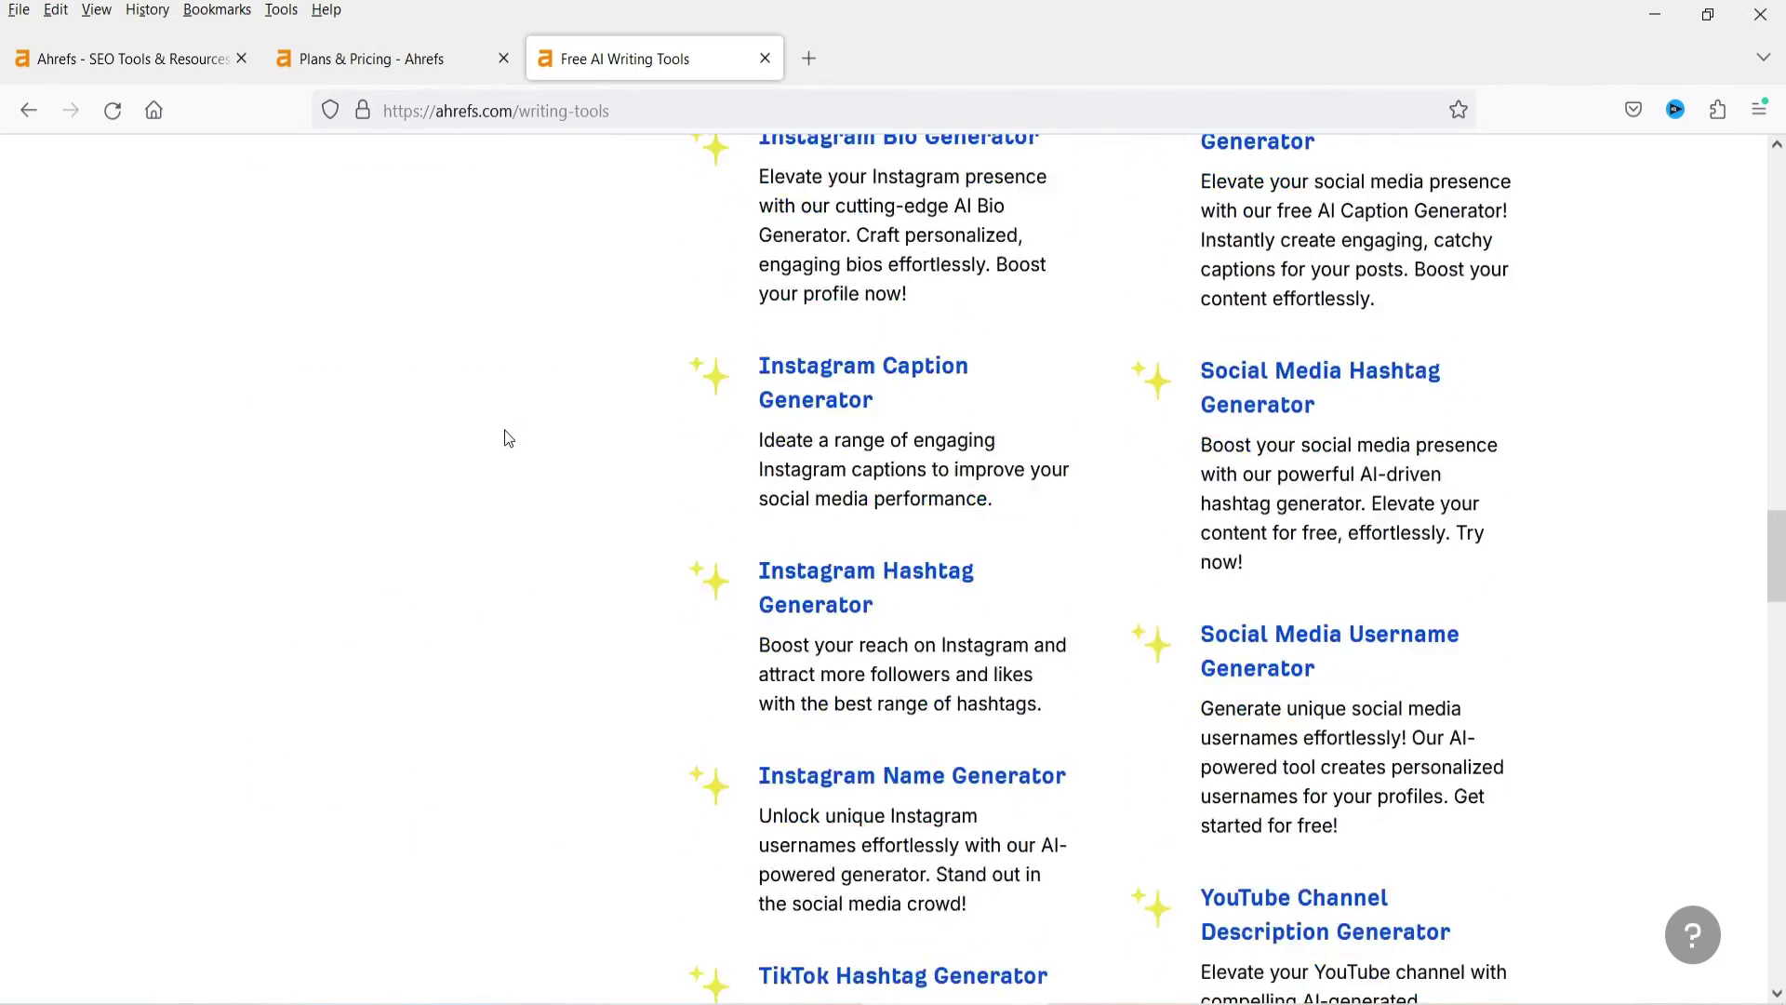
scroll(506, 436, up, 3)
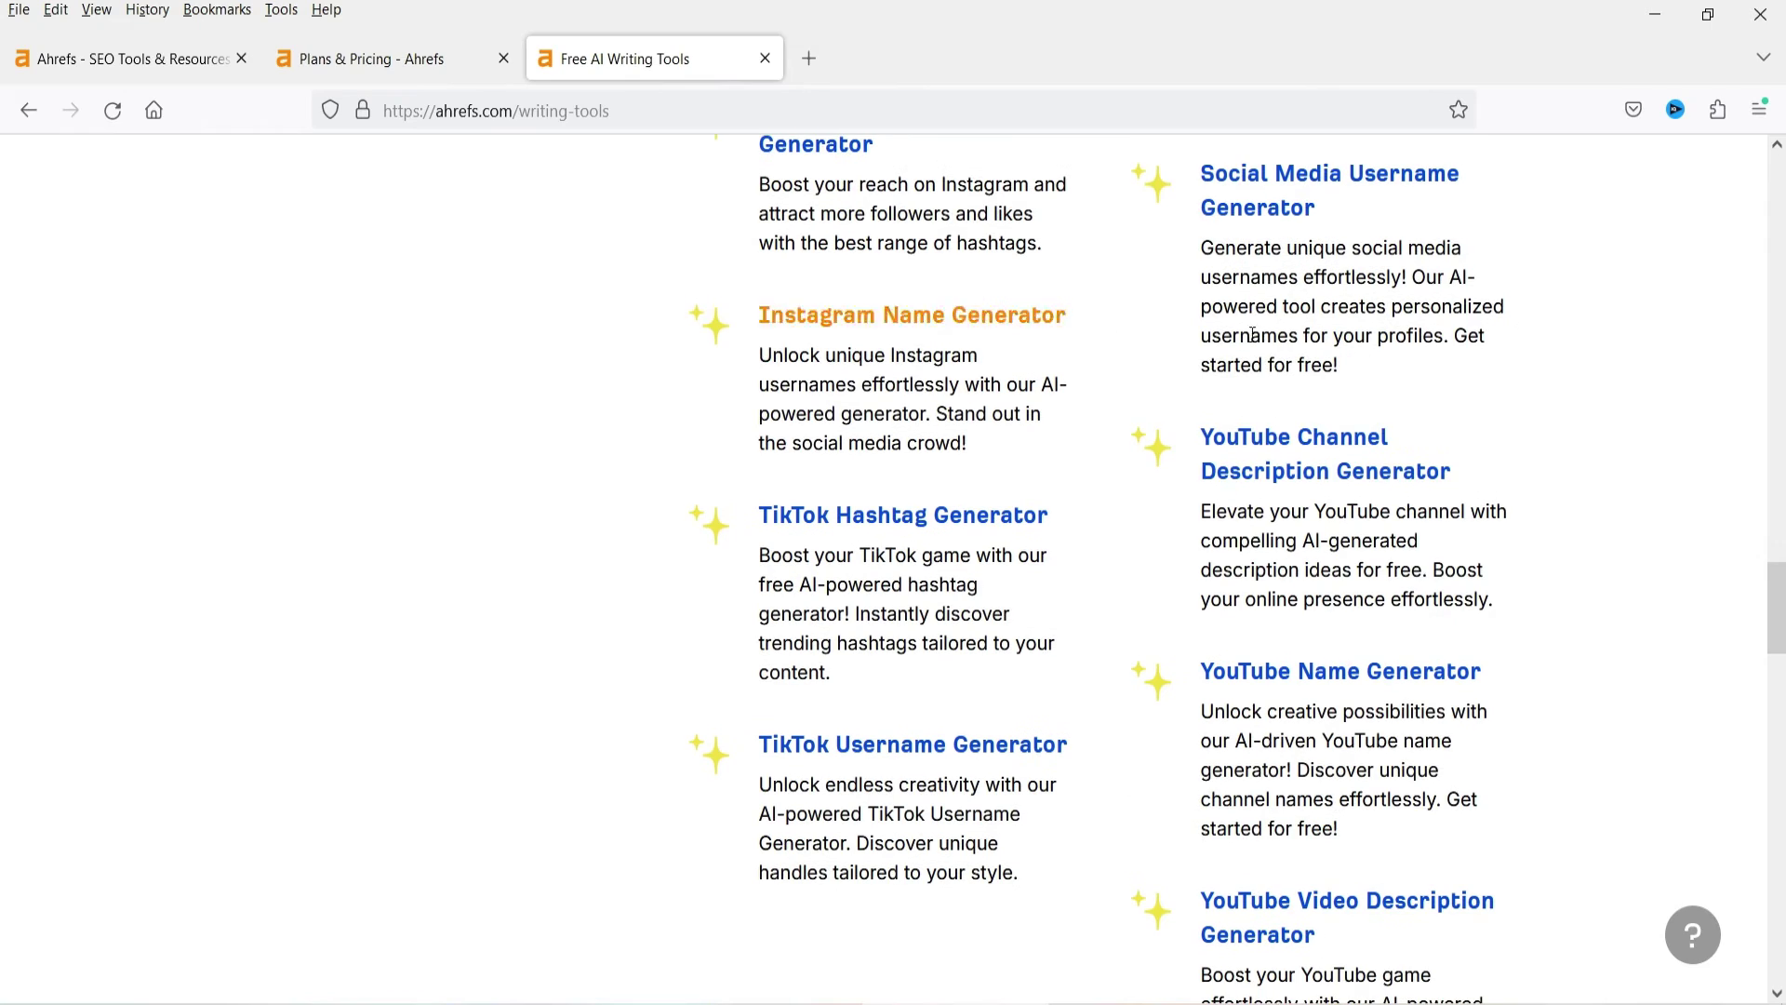
click(1298, 471)
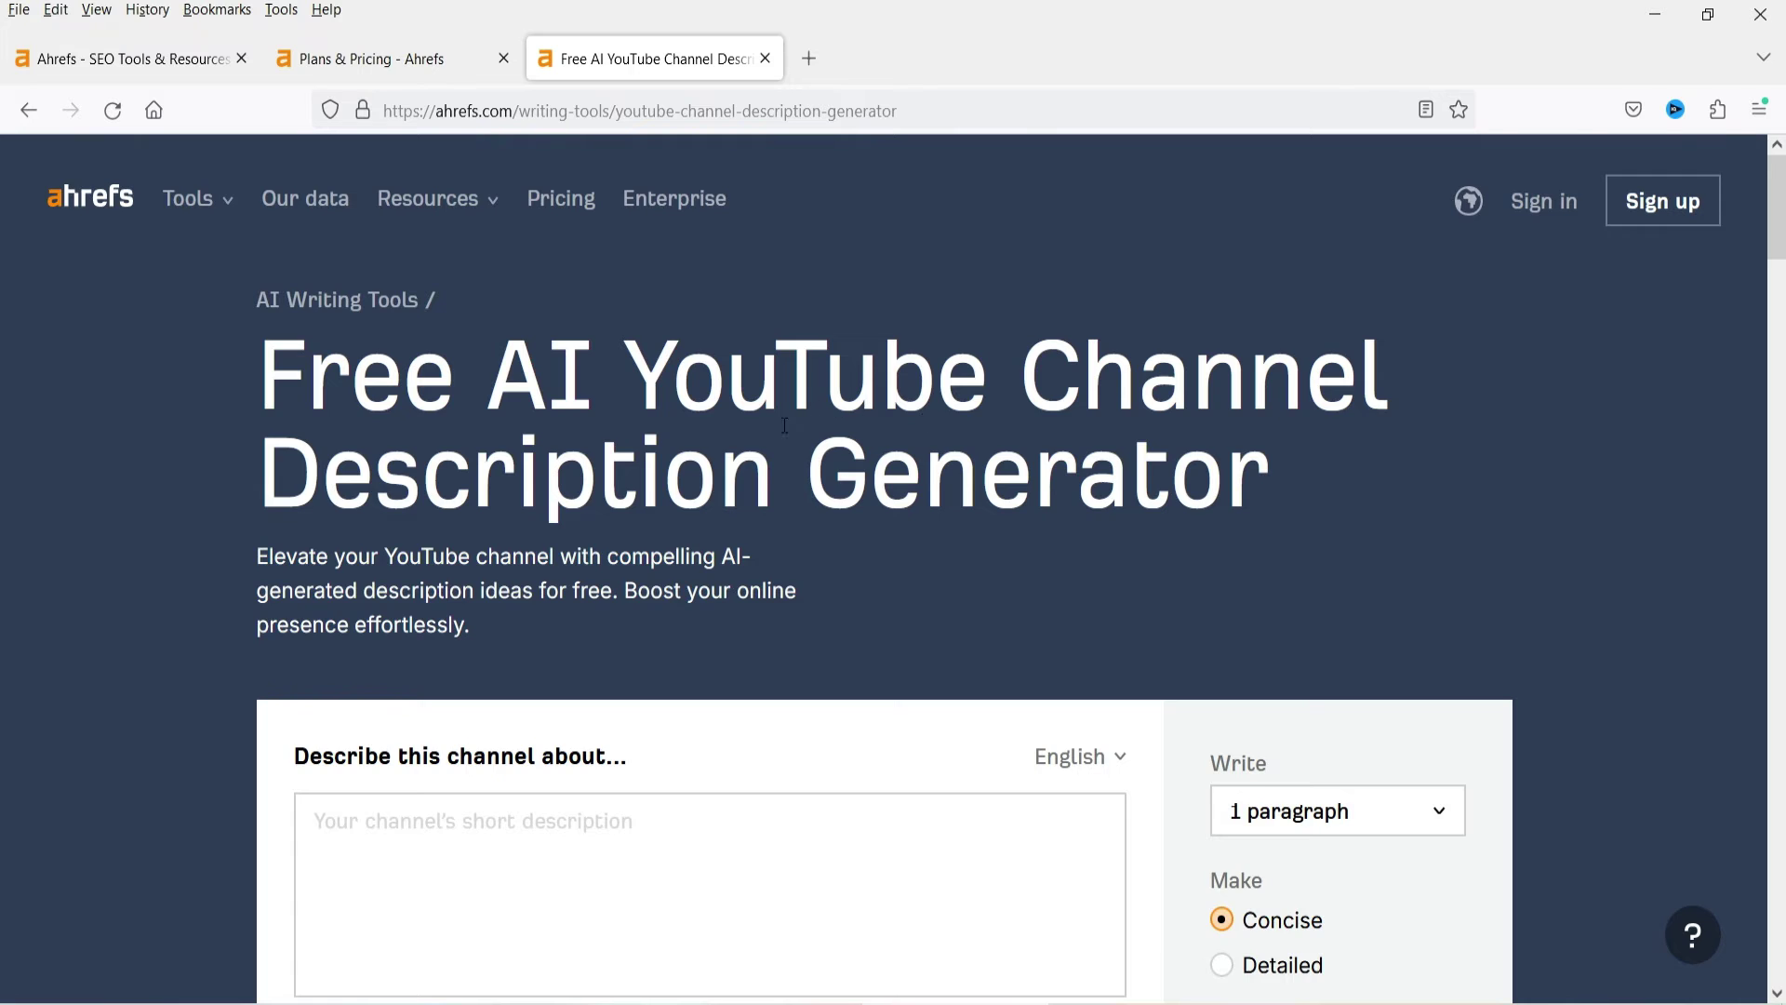
- Describe the channel as "writer a short description for video about AHREFS free tools. Also include features for free webmaster tool in AHREFS."
scroll(784, 425, down, 1)
click(470, 733)
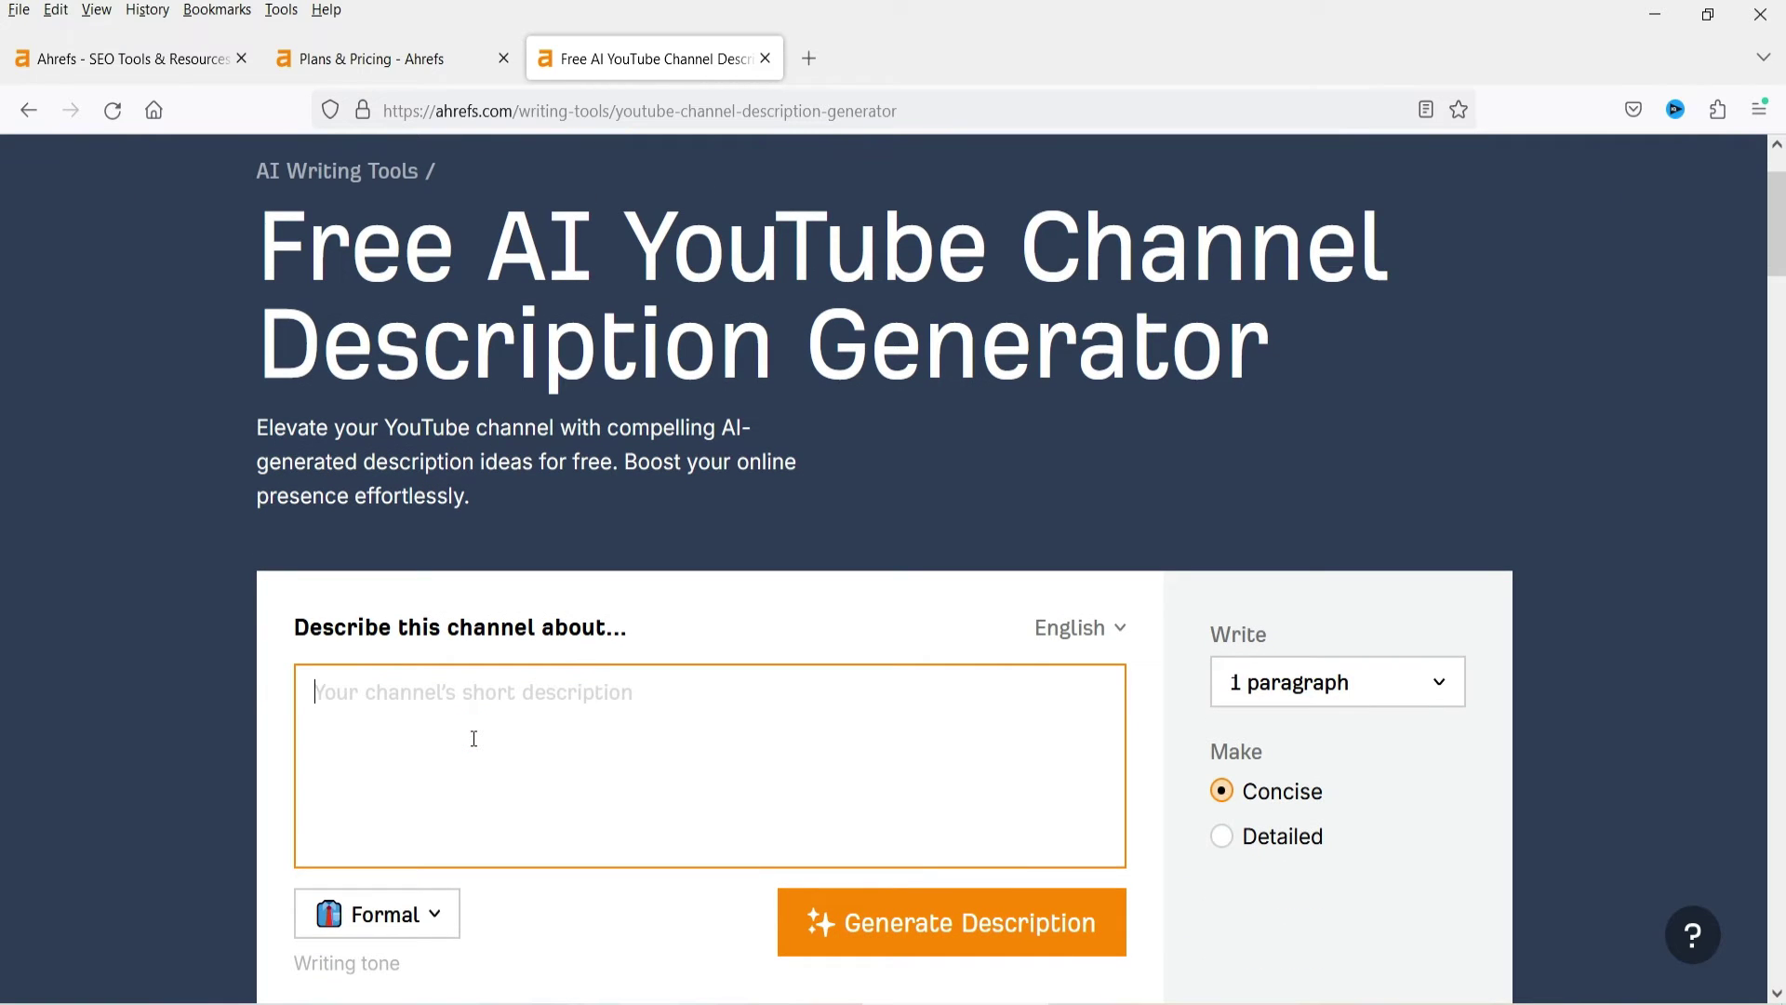
text(wri)
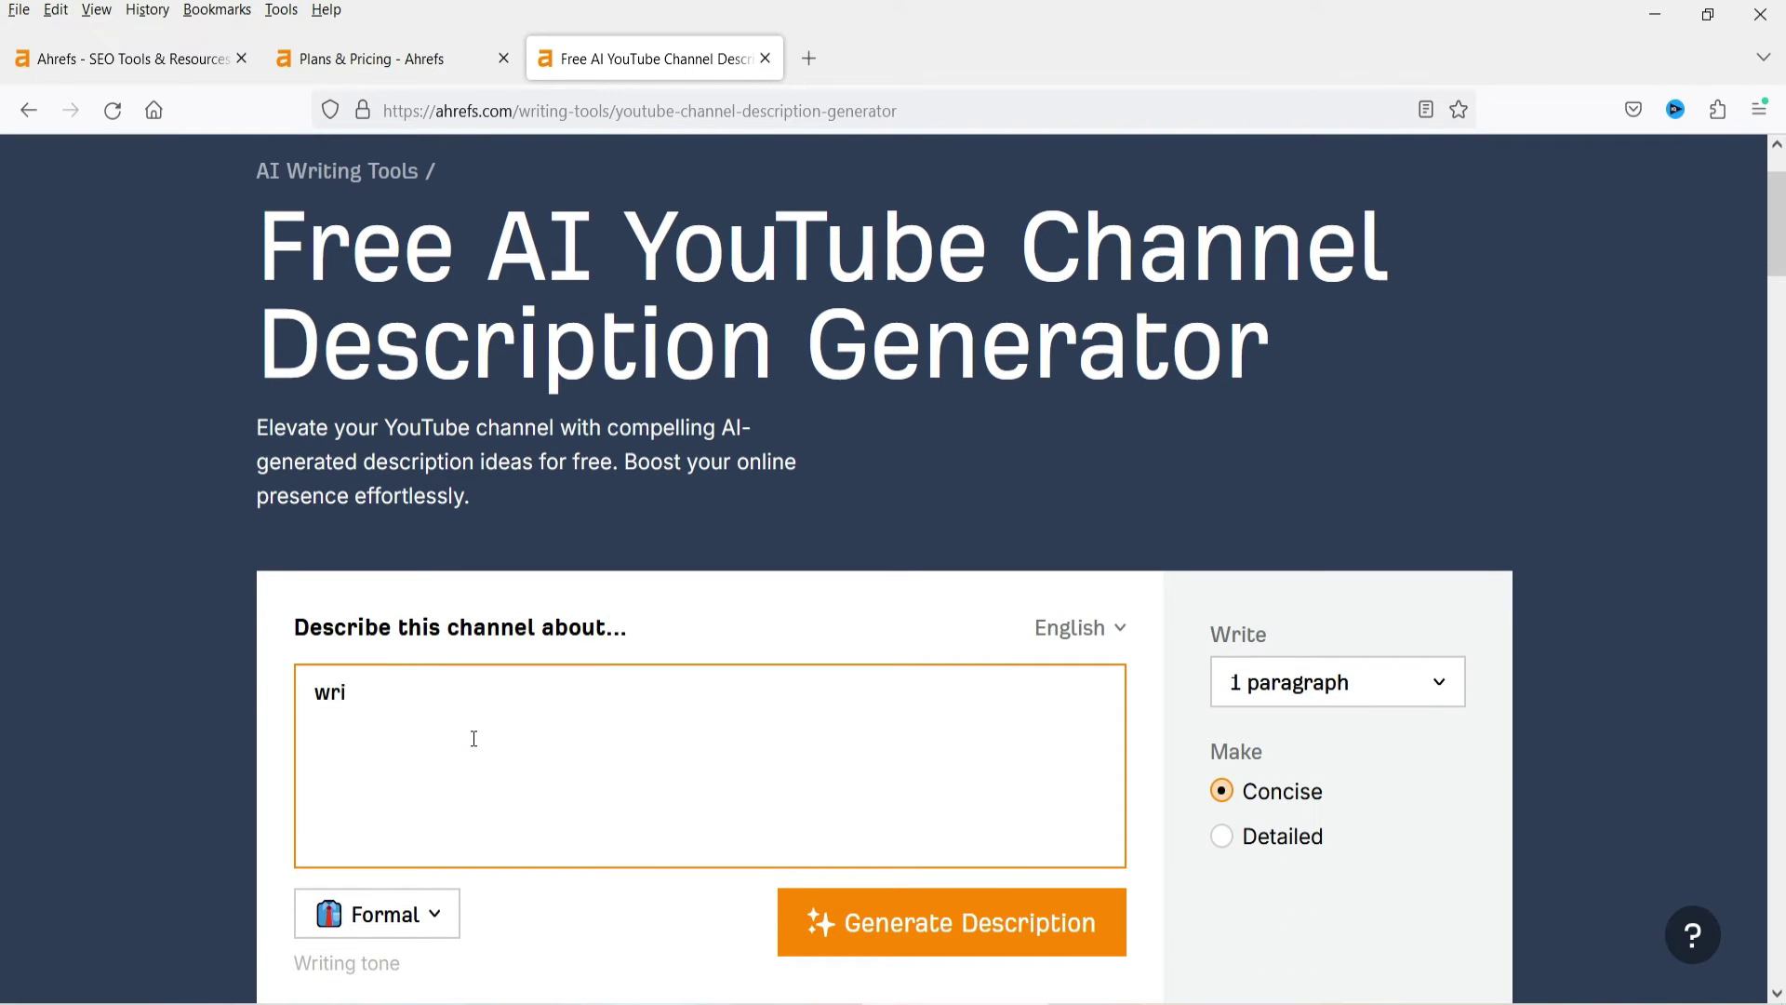
text(ter a short description for video abo)
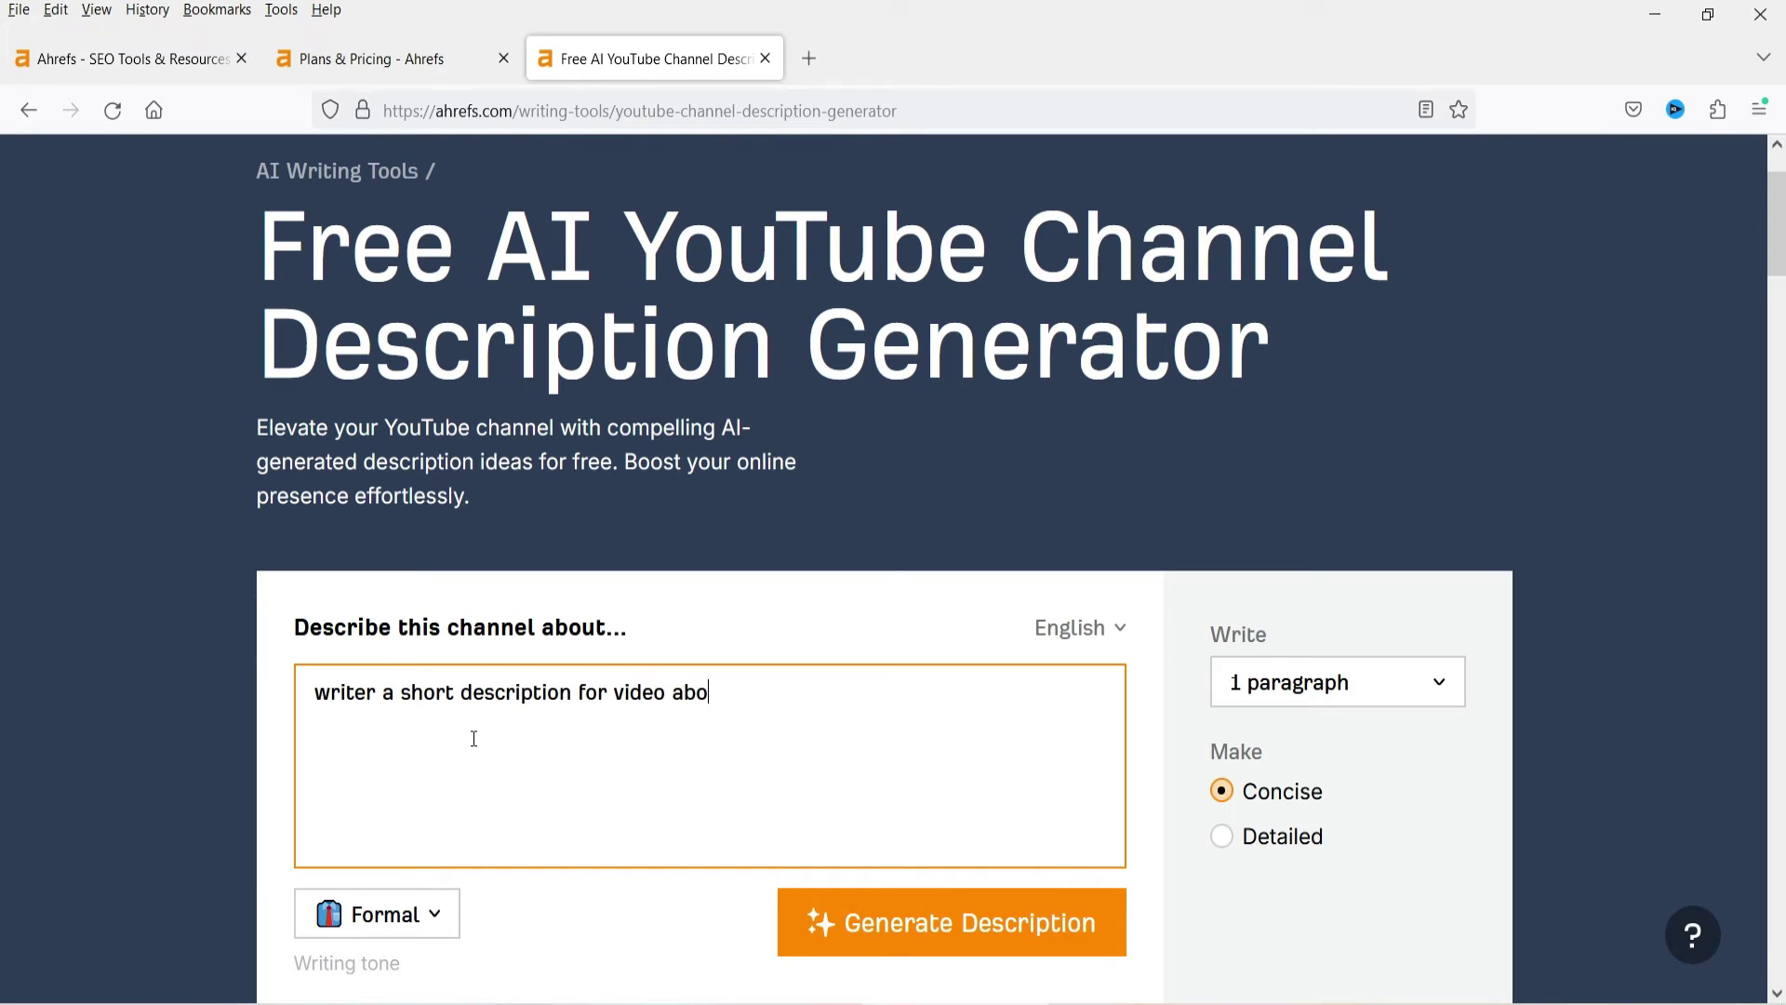
text(ut AHREFS free tools and web)
key(BackSpace)
key(BackSpace)
key(BackSpace)
key(BackSpace)
key(BackSpace)
key(BackSpace)
key(BackSpace)
key(BackSpace)
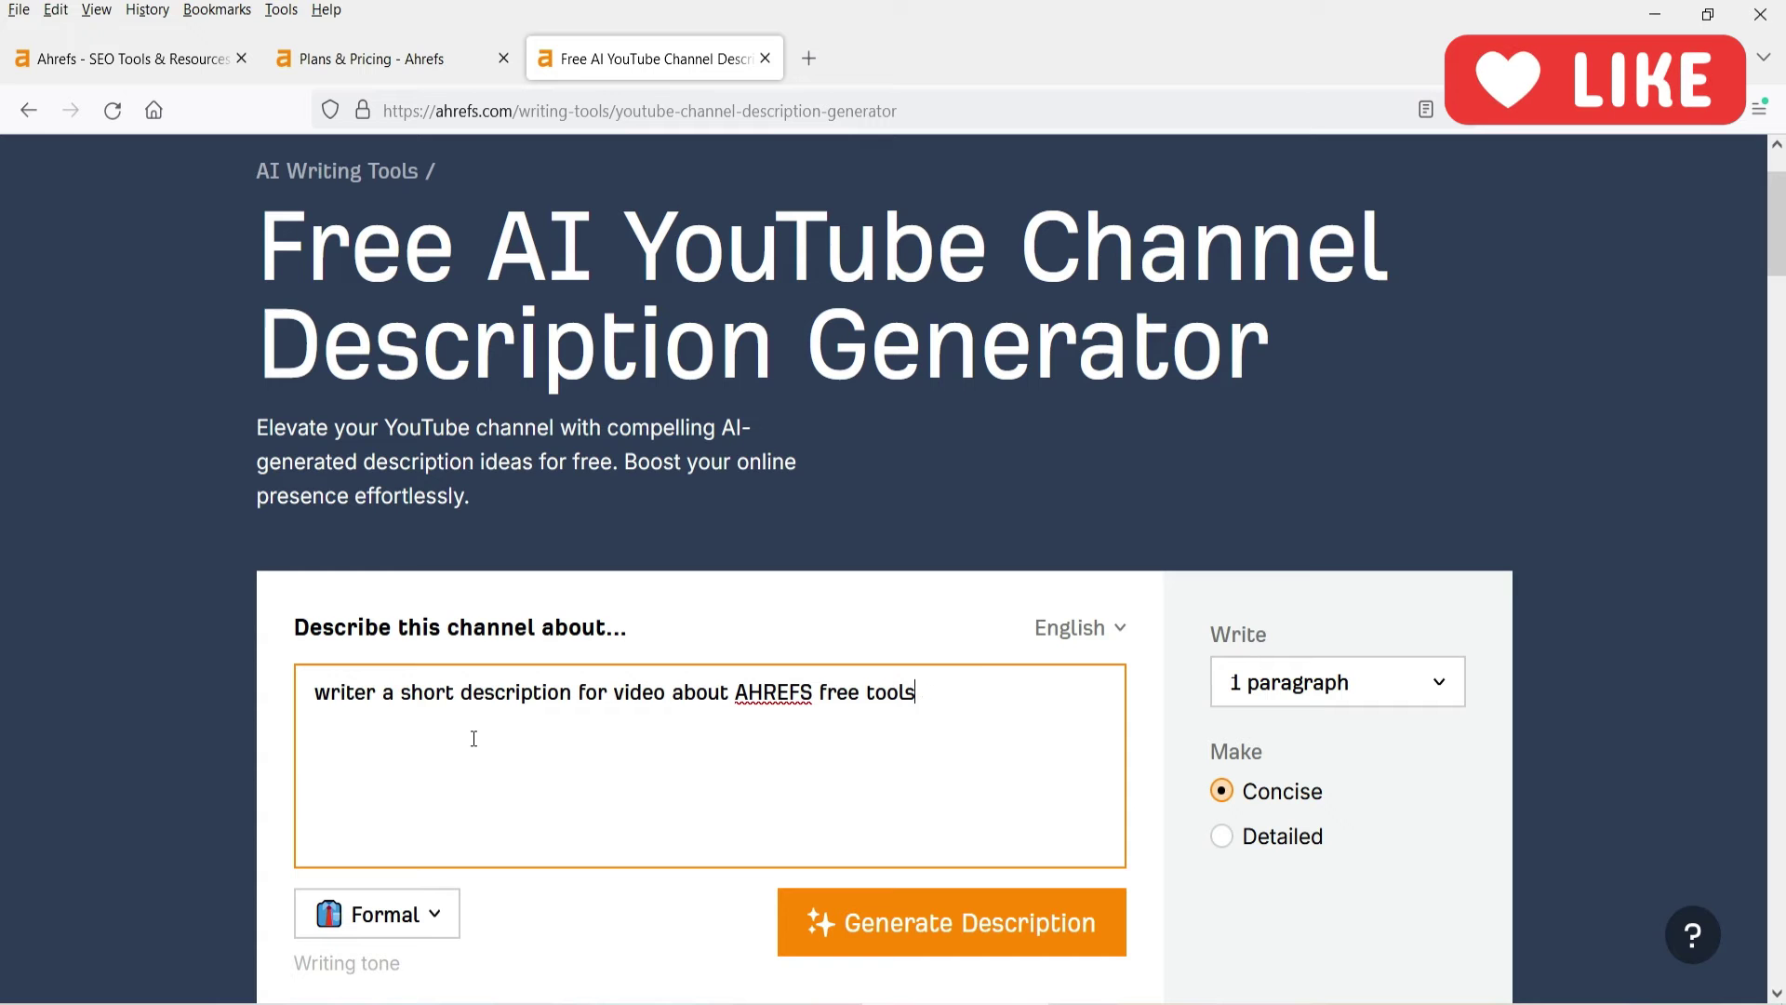
text(. Also include features for free webmaster tool in AHREFS.)
- Check the available writing tones, keep Formal, and generate a concise one-paragraph description
scroll(807, 476, down, 3)
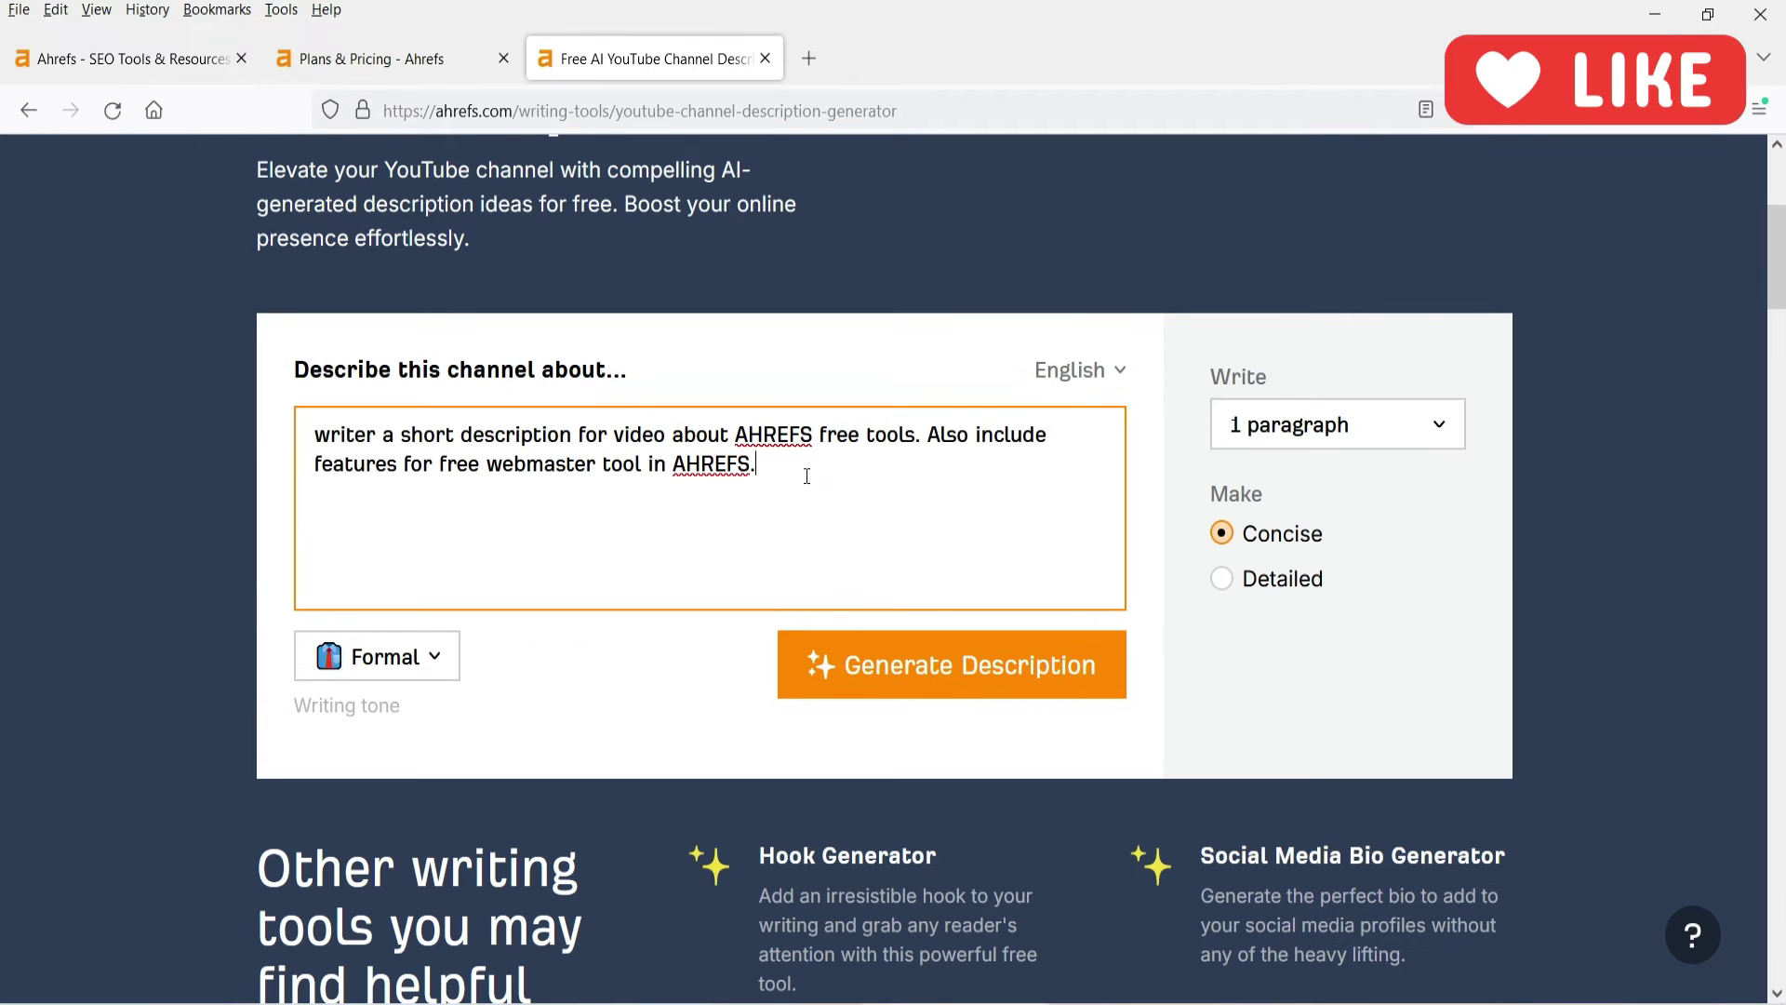
click(412, 659)
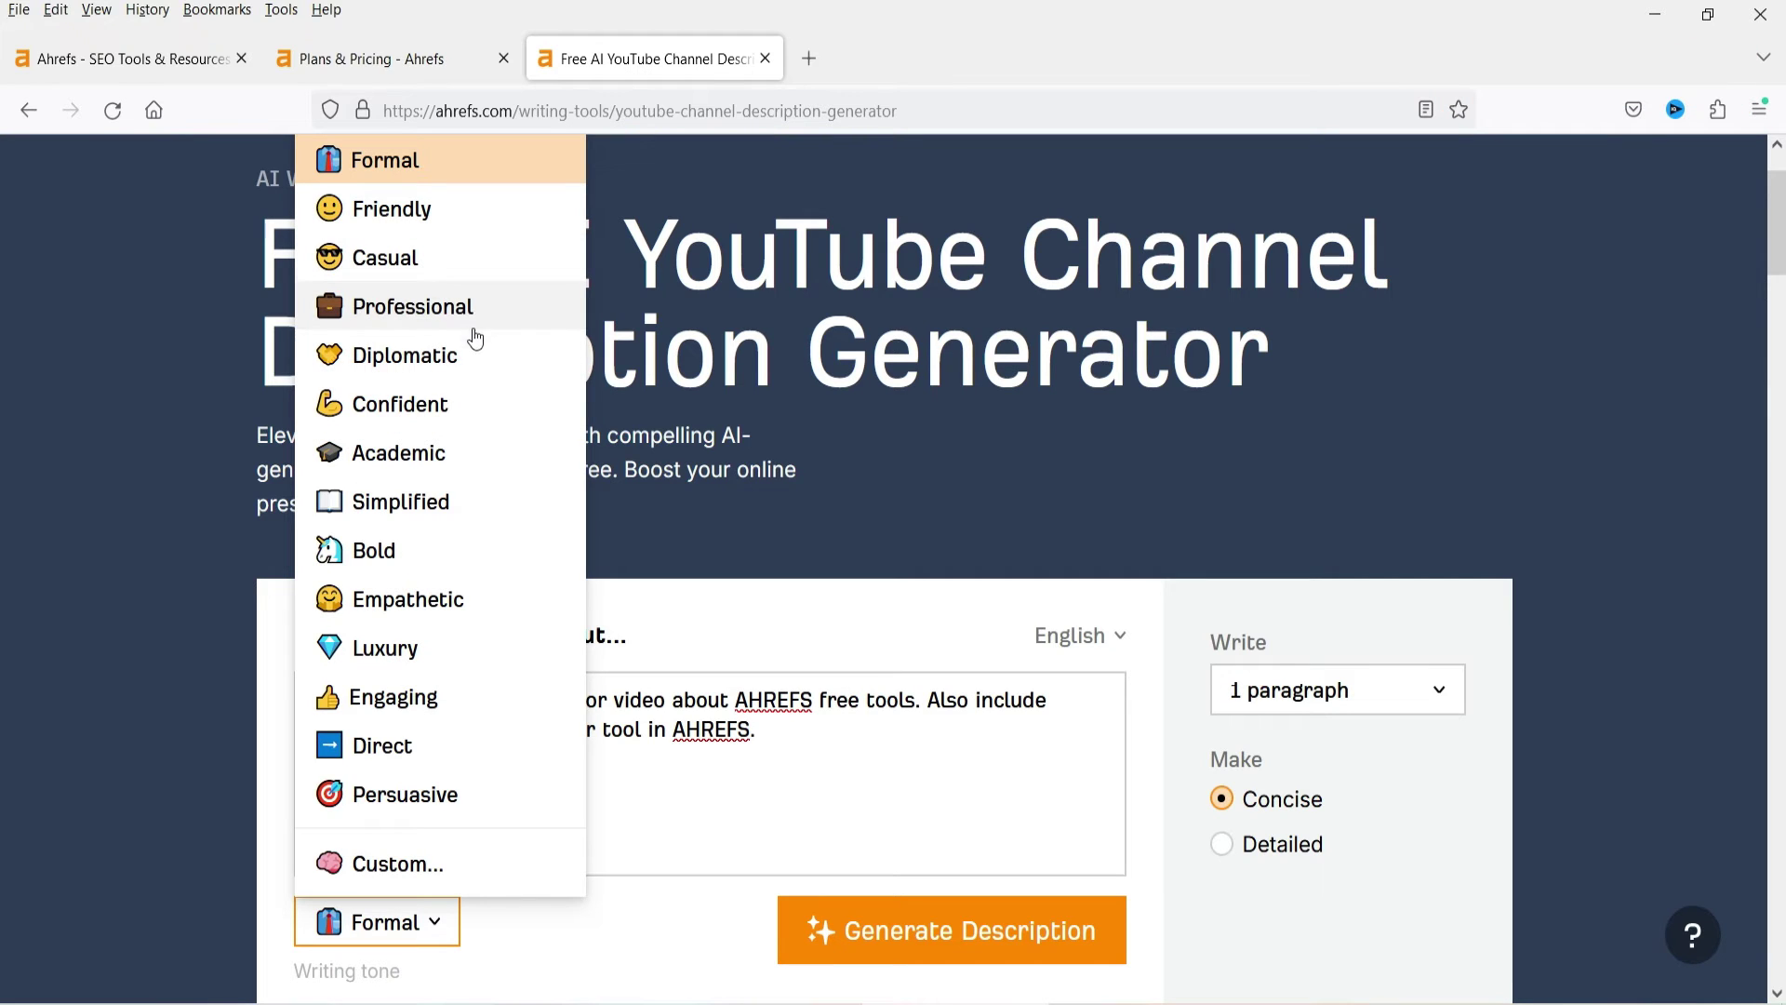
click(774, 775)
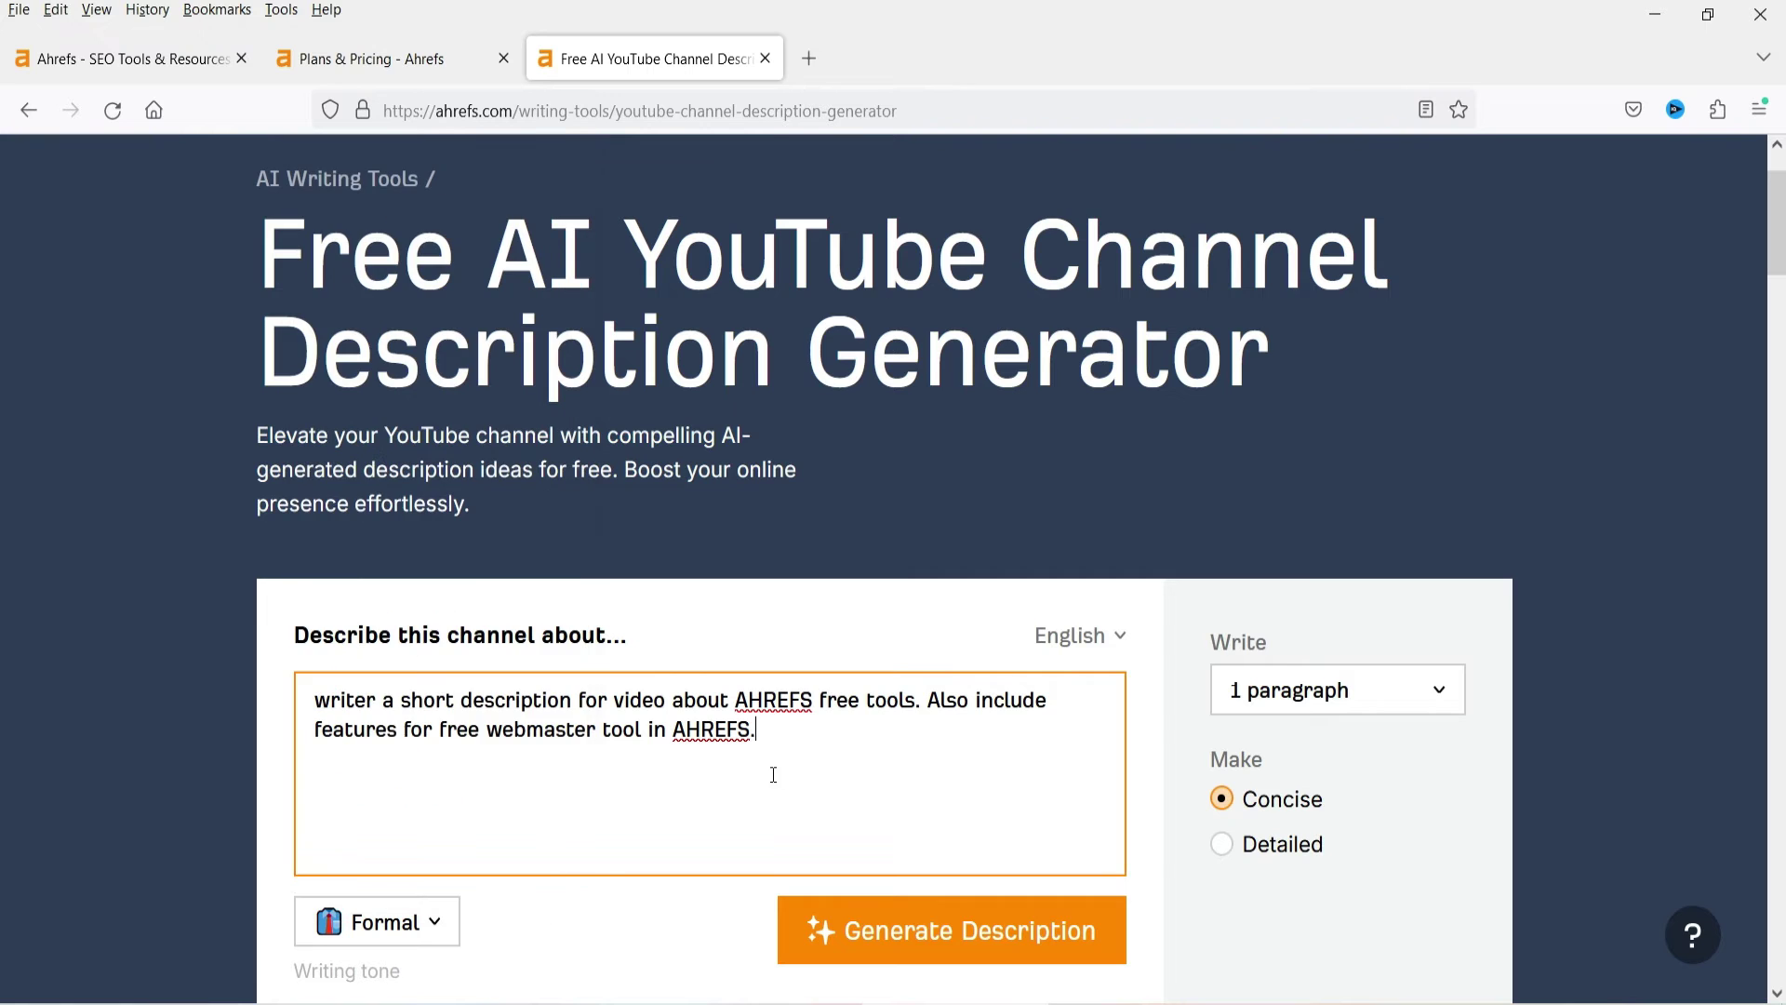
scroll(770, 770, down, 4)
click(982, 560)
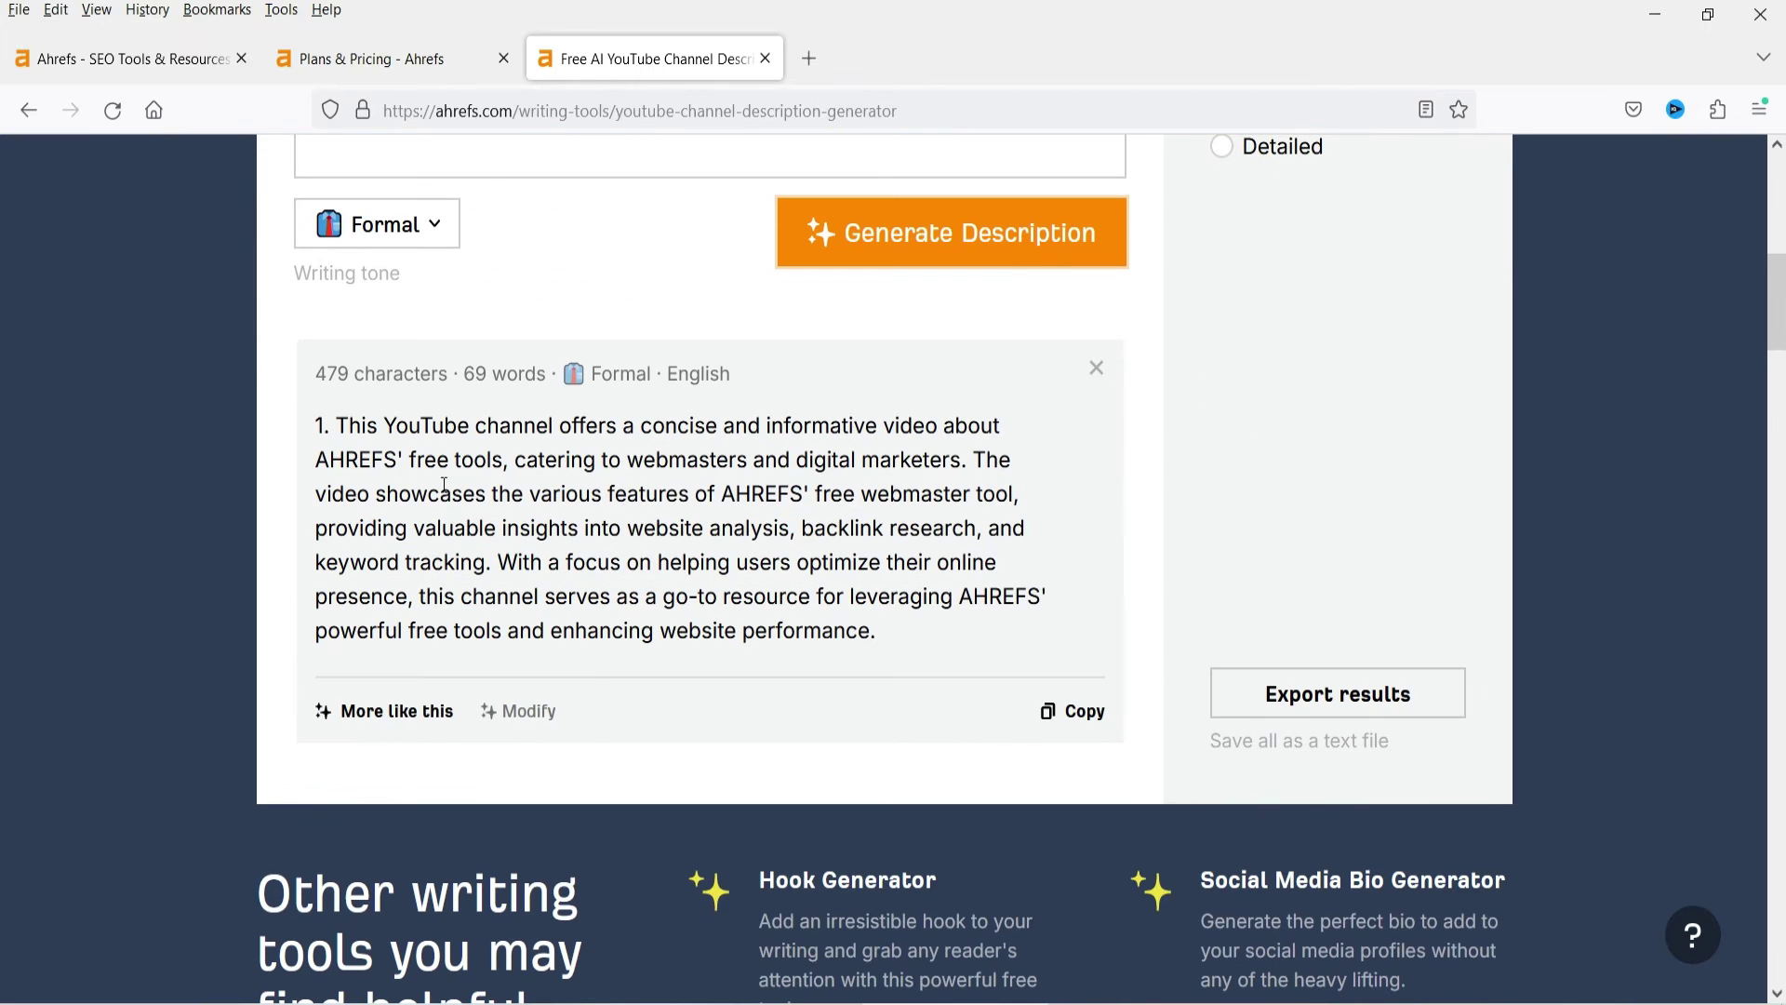
drag(345, 429, 879, 630)
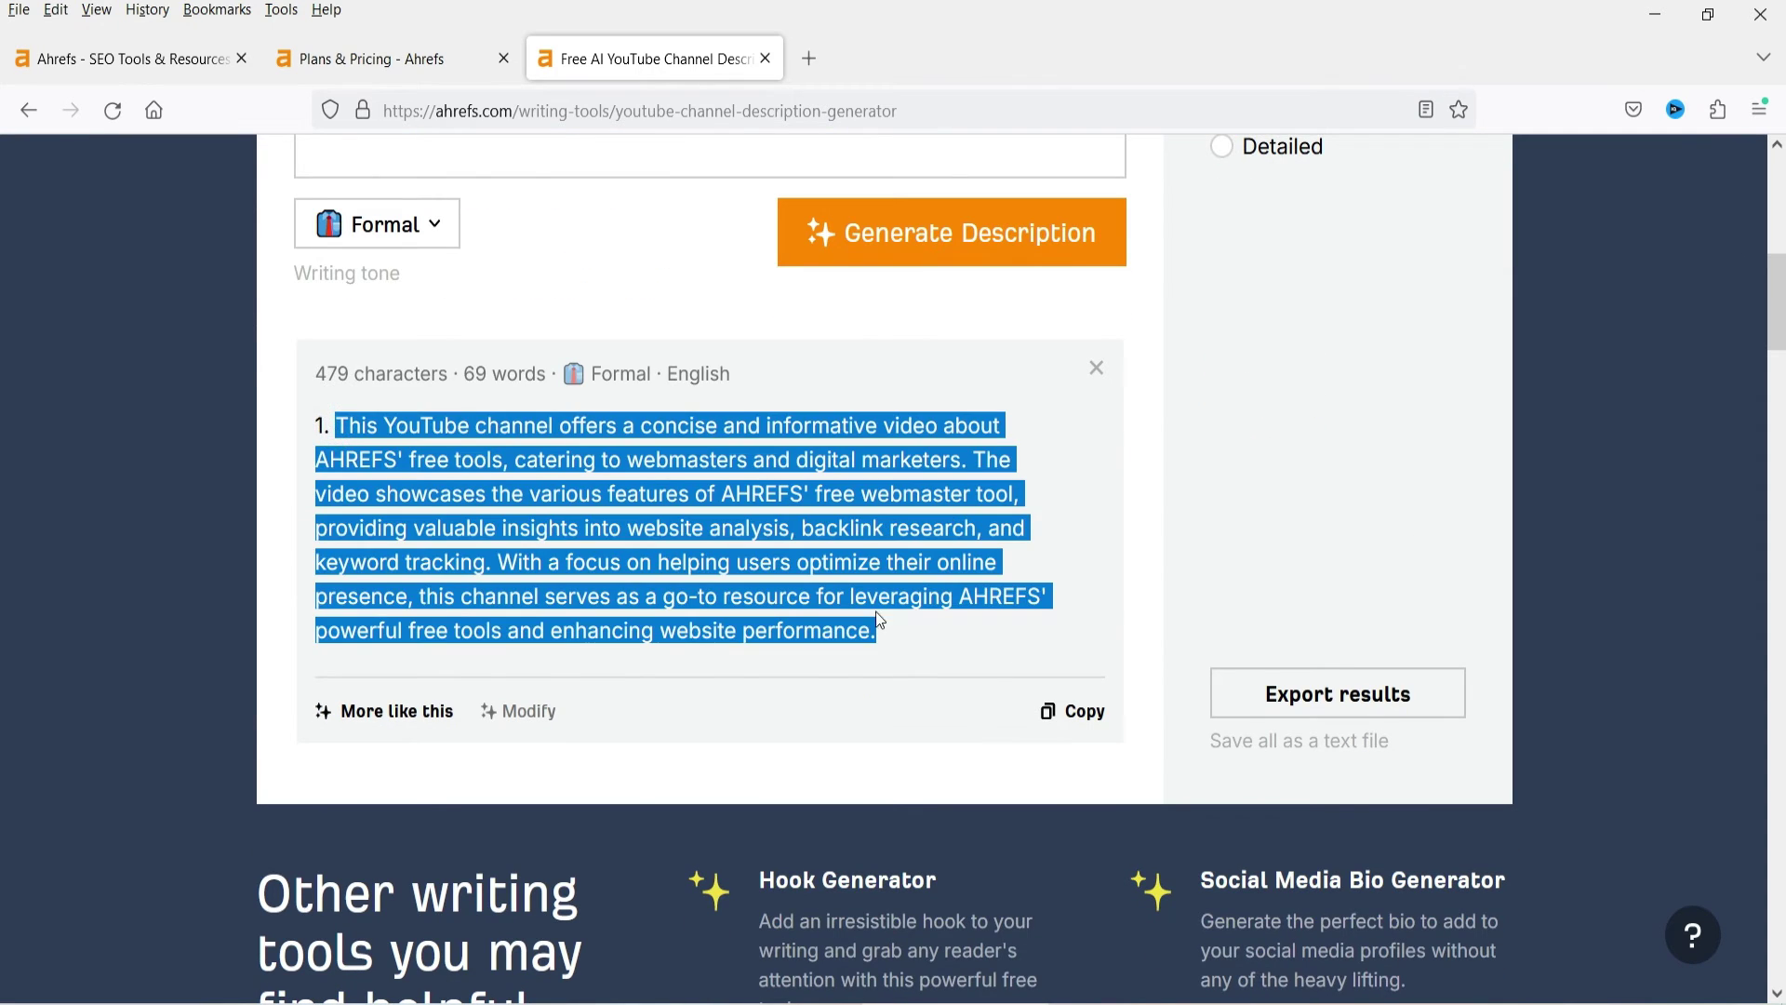
click(672, 556)
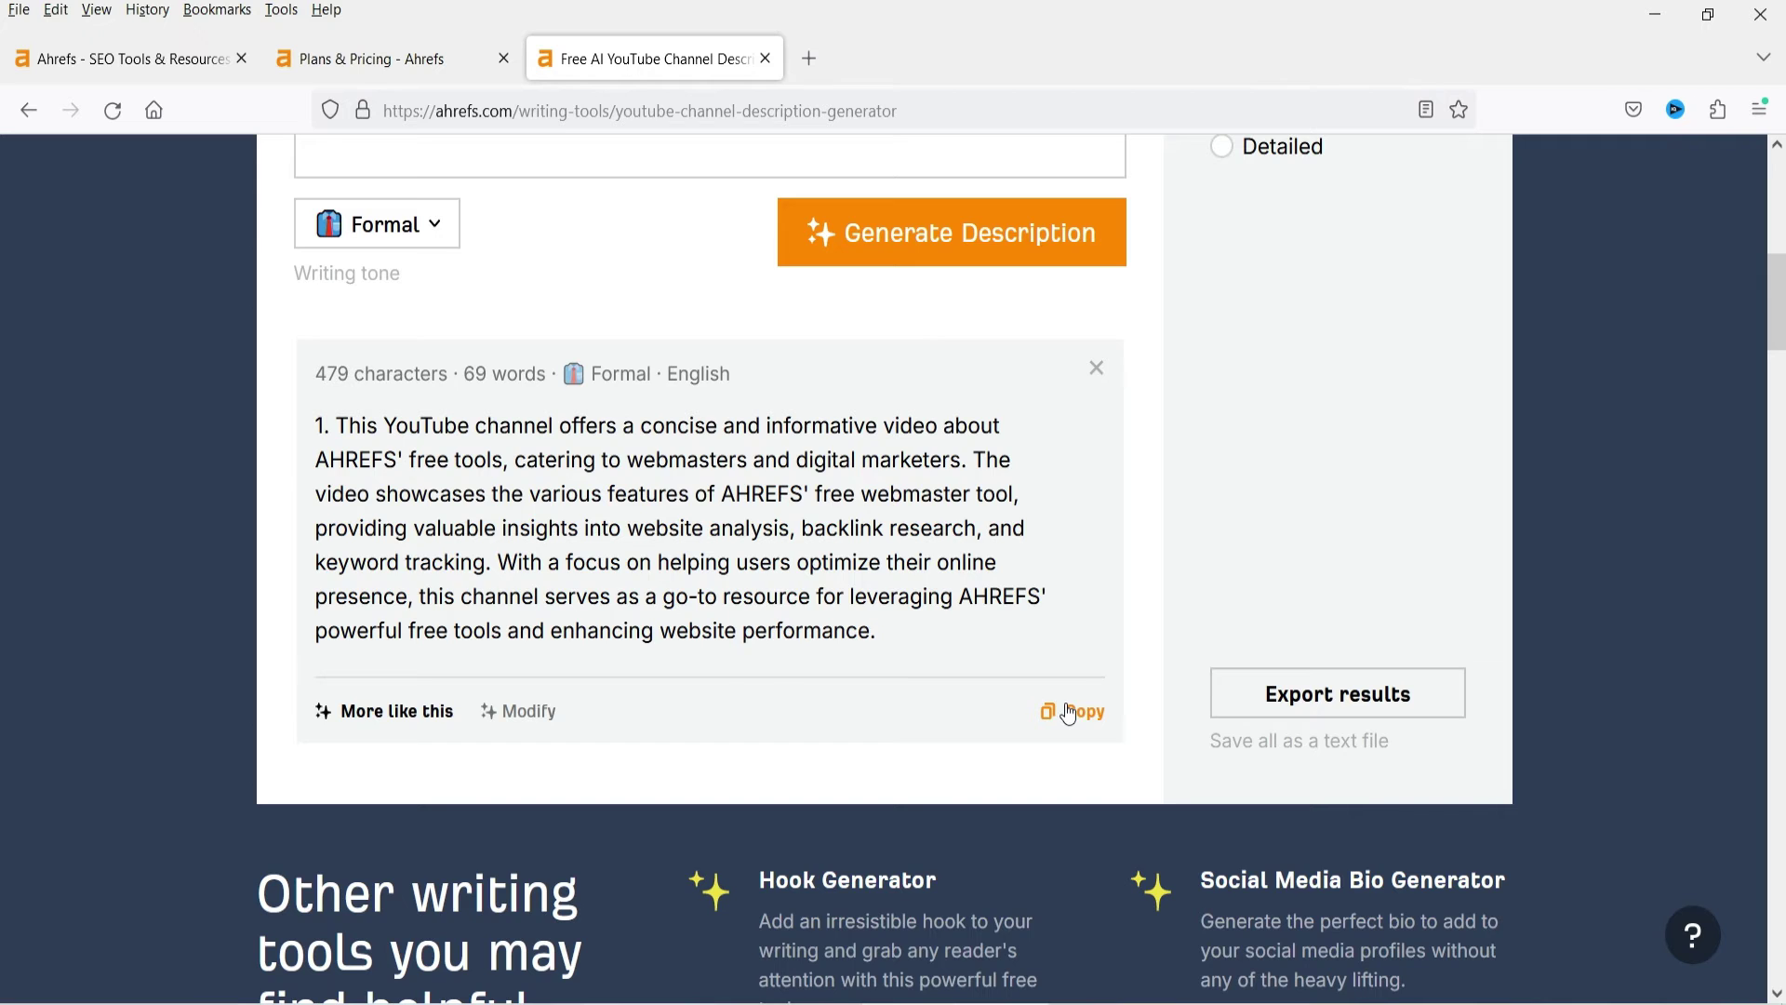
- Set the output to 3 paragraphs and Detailed, regenerate the description and read through it
scroll(1417, 583, up, 3)
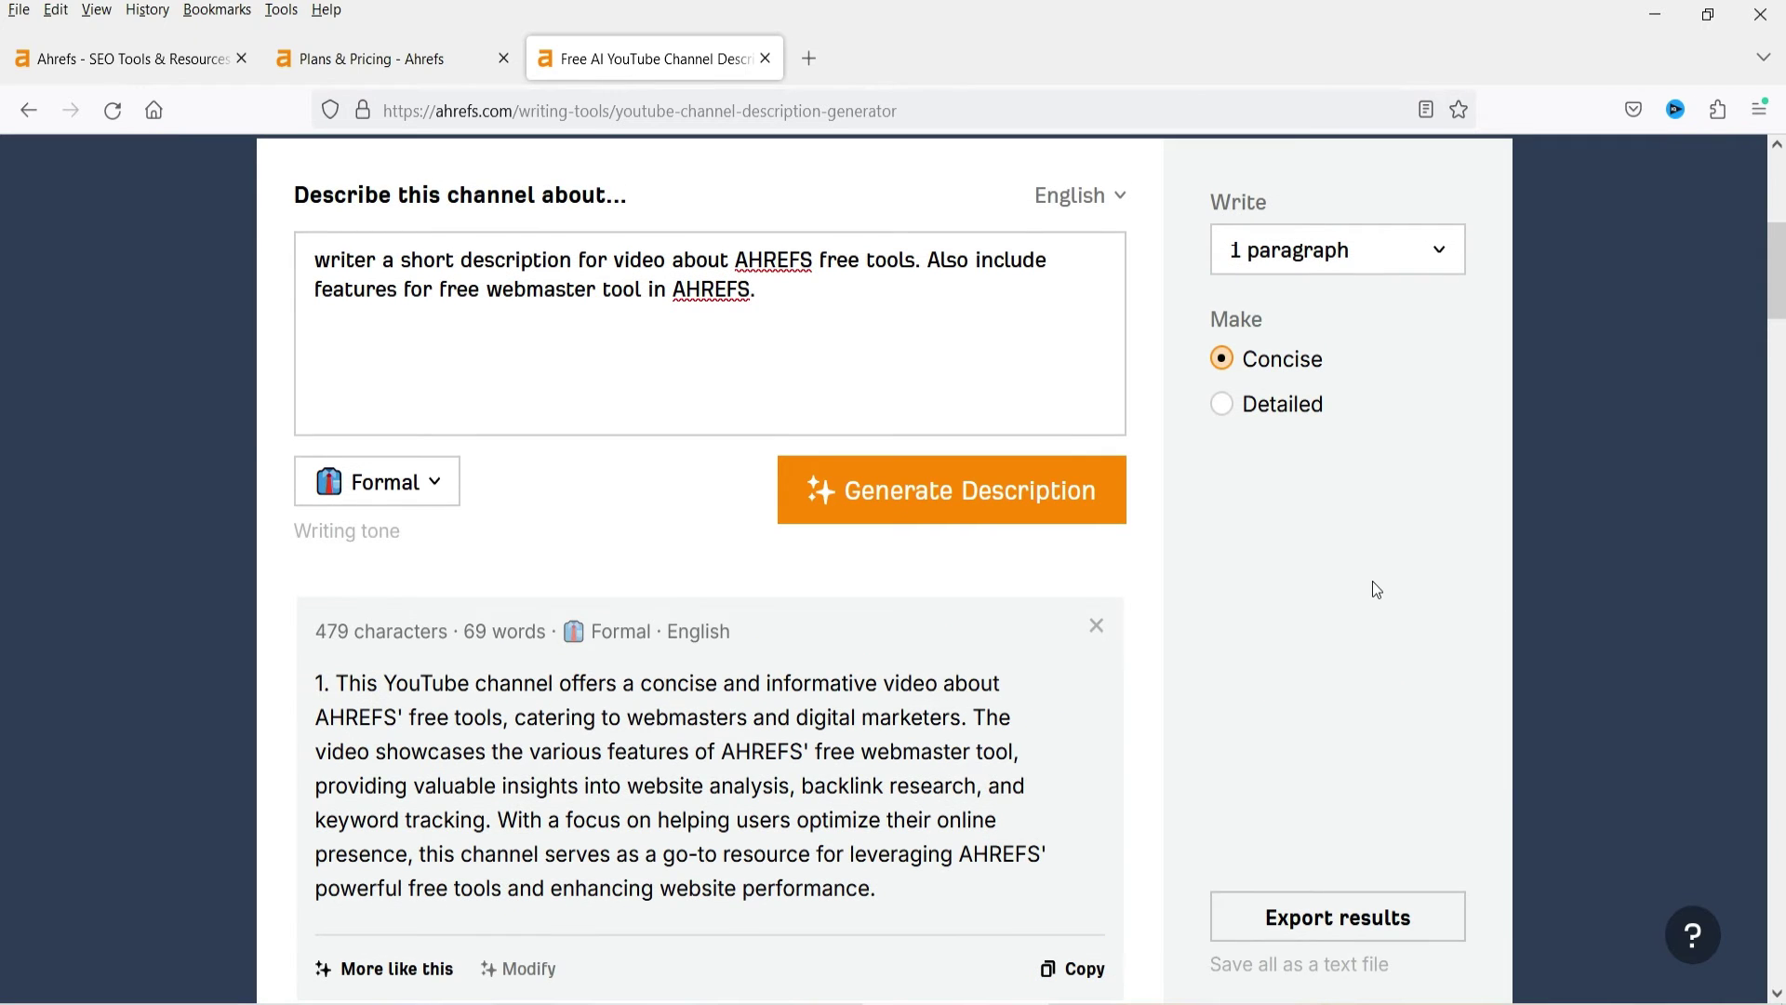
click(1224, 403)
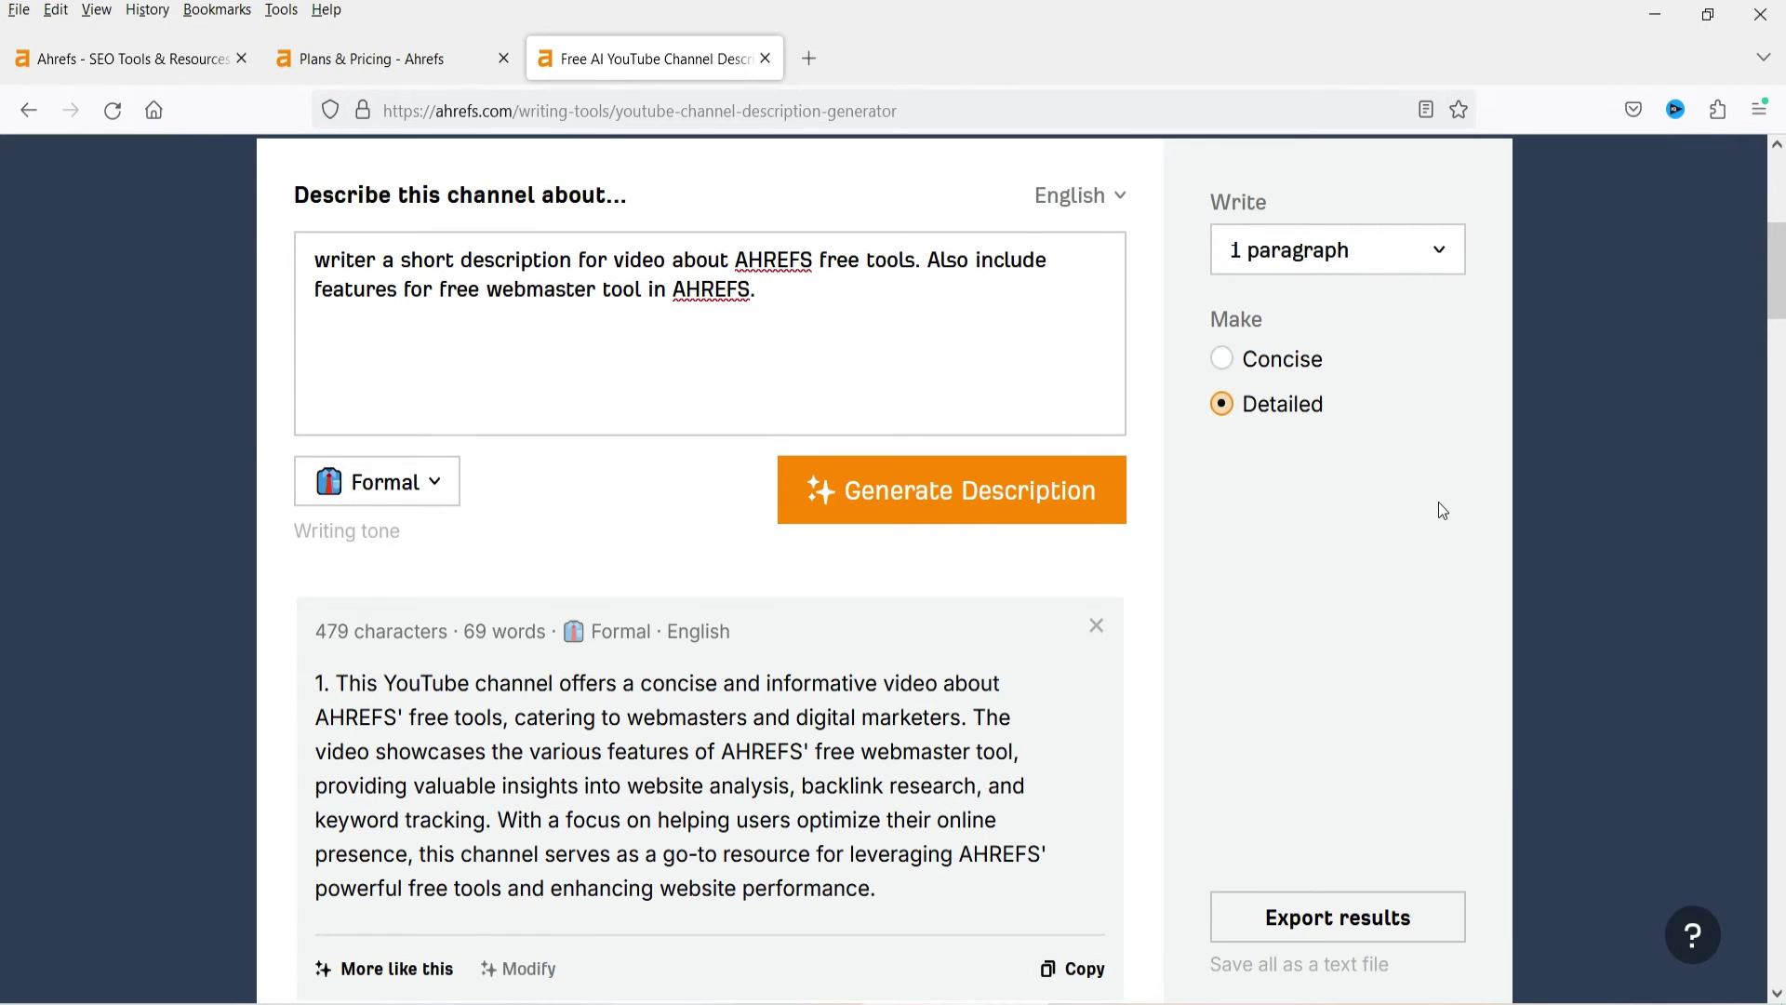
click(1372, 269)
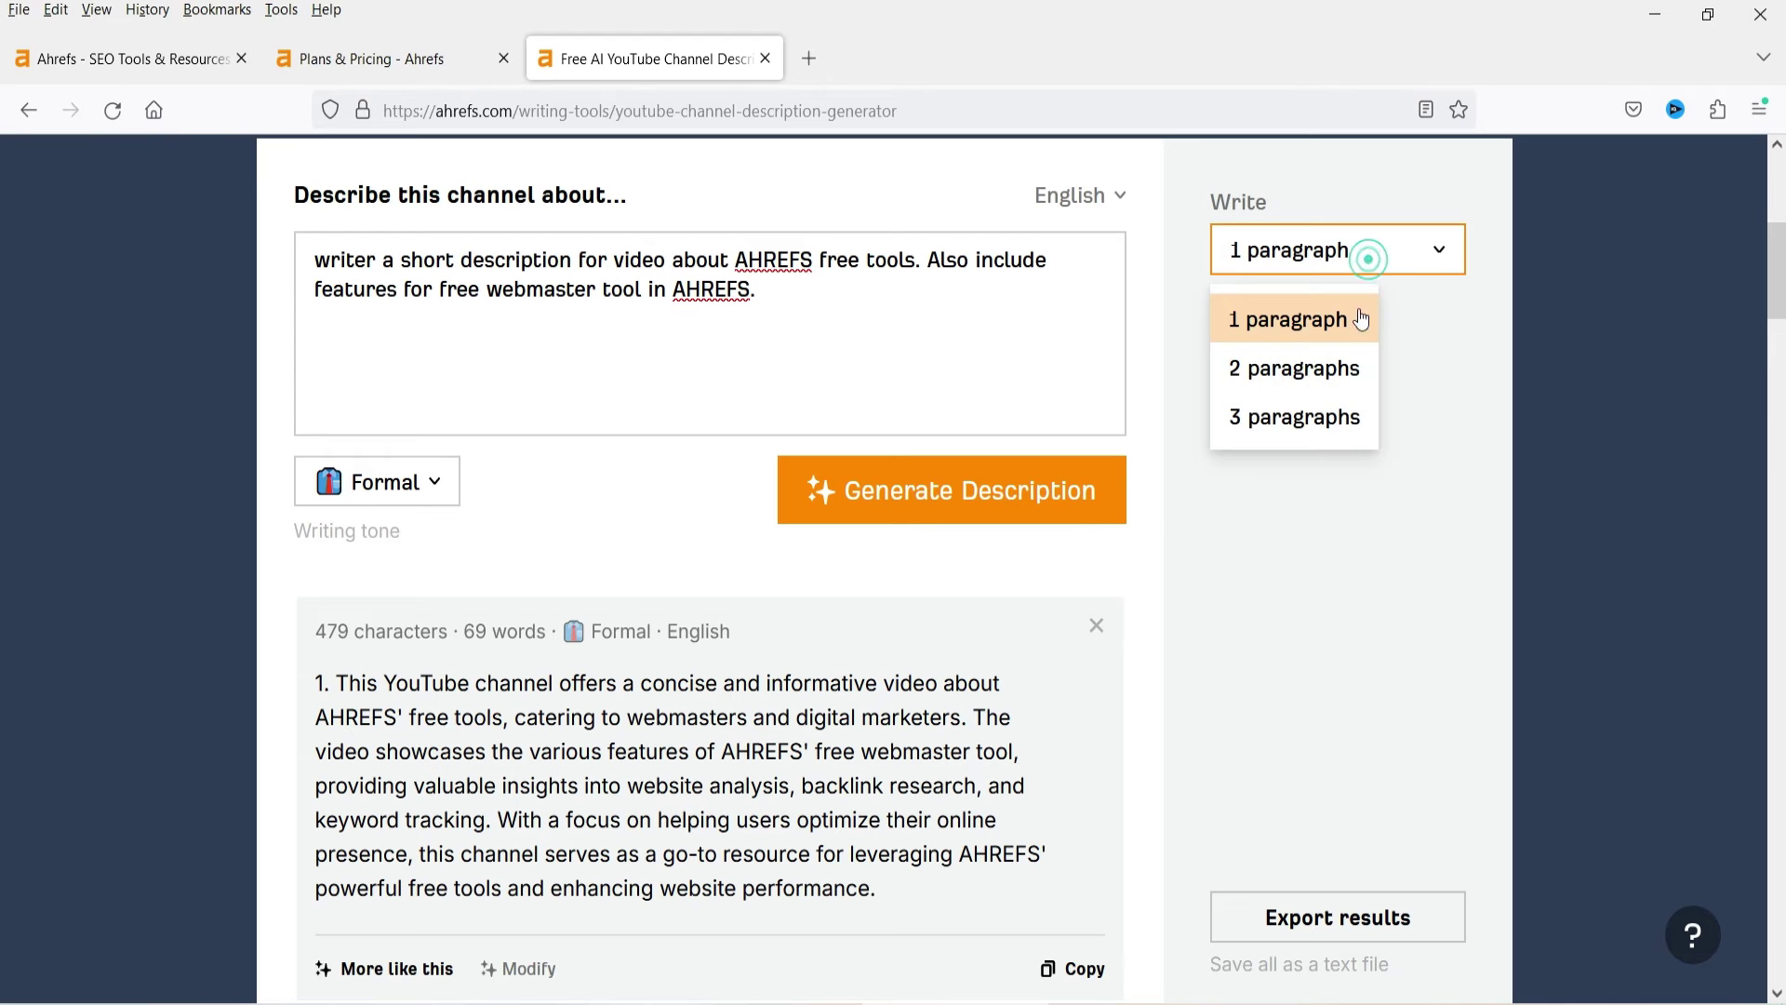
click(1327, 415)
click(1335, 556)
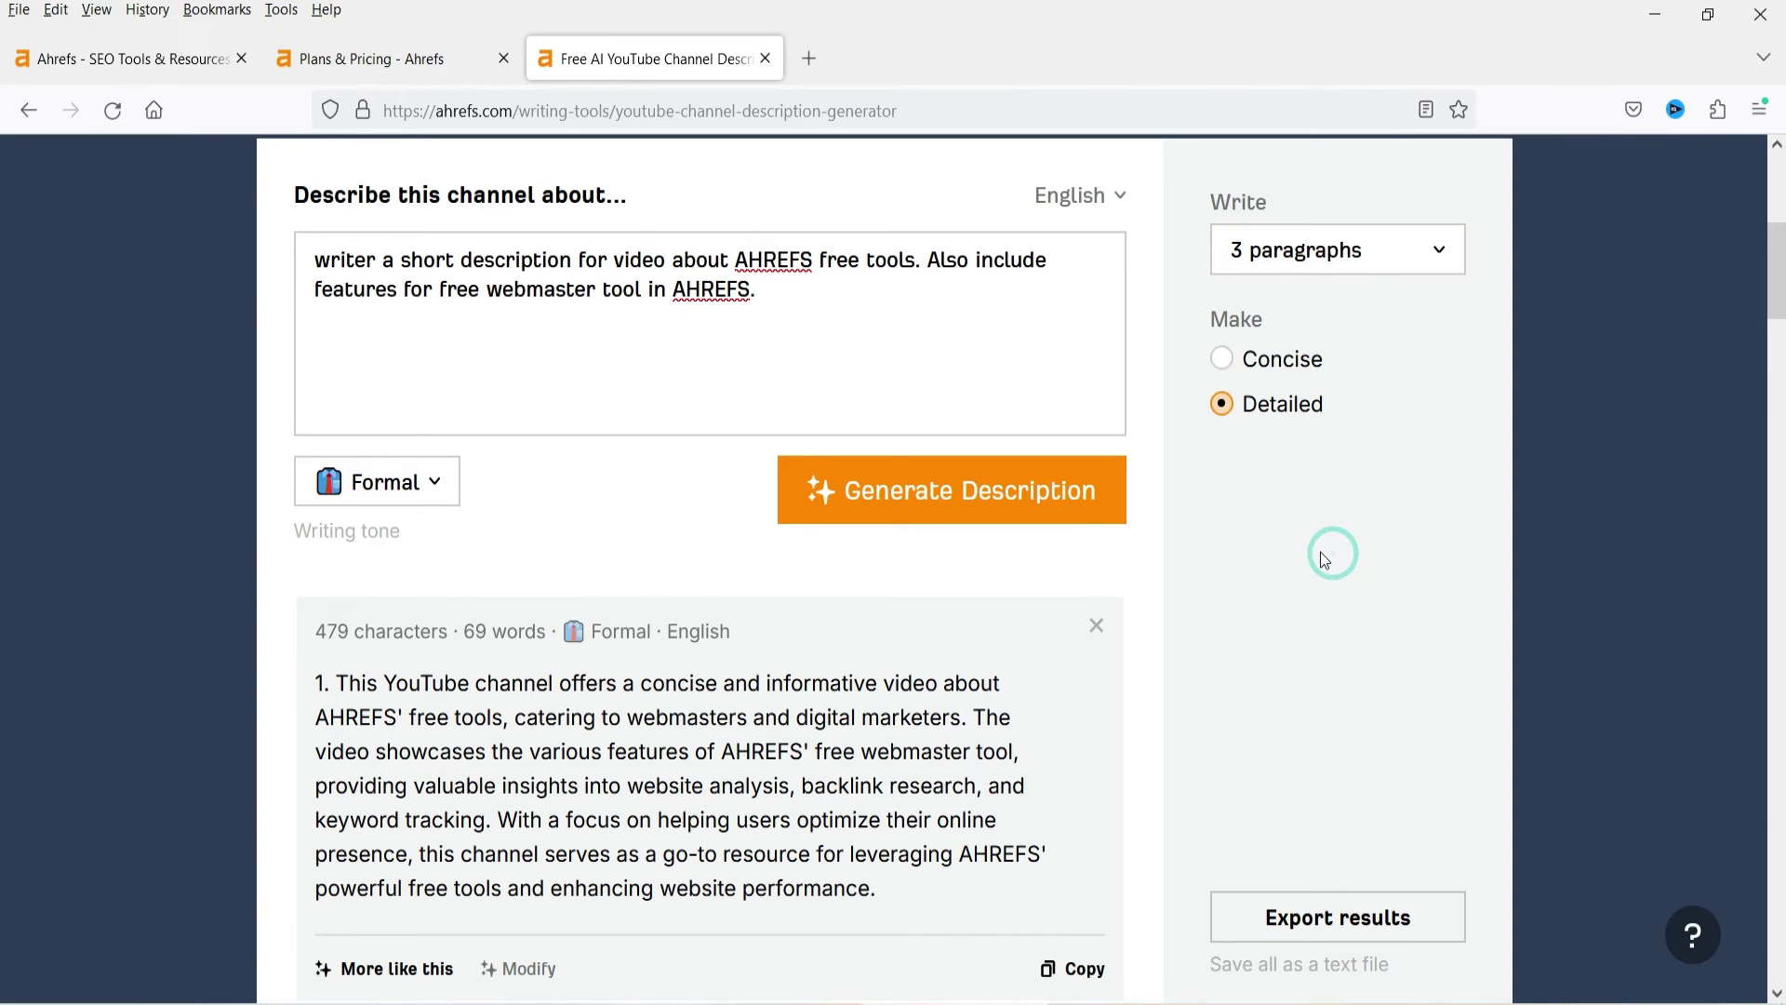
scroll(879, 465, down, 2)
click(882, 382)
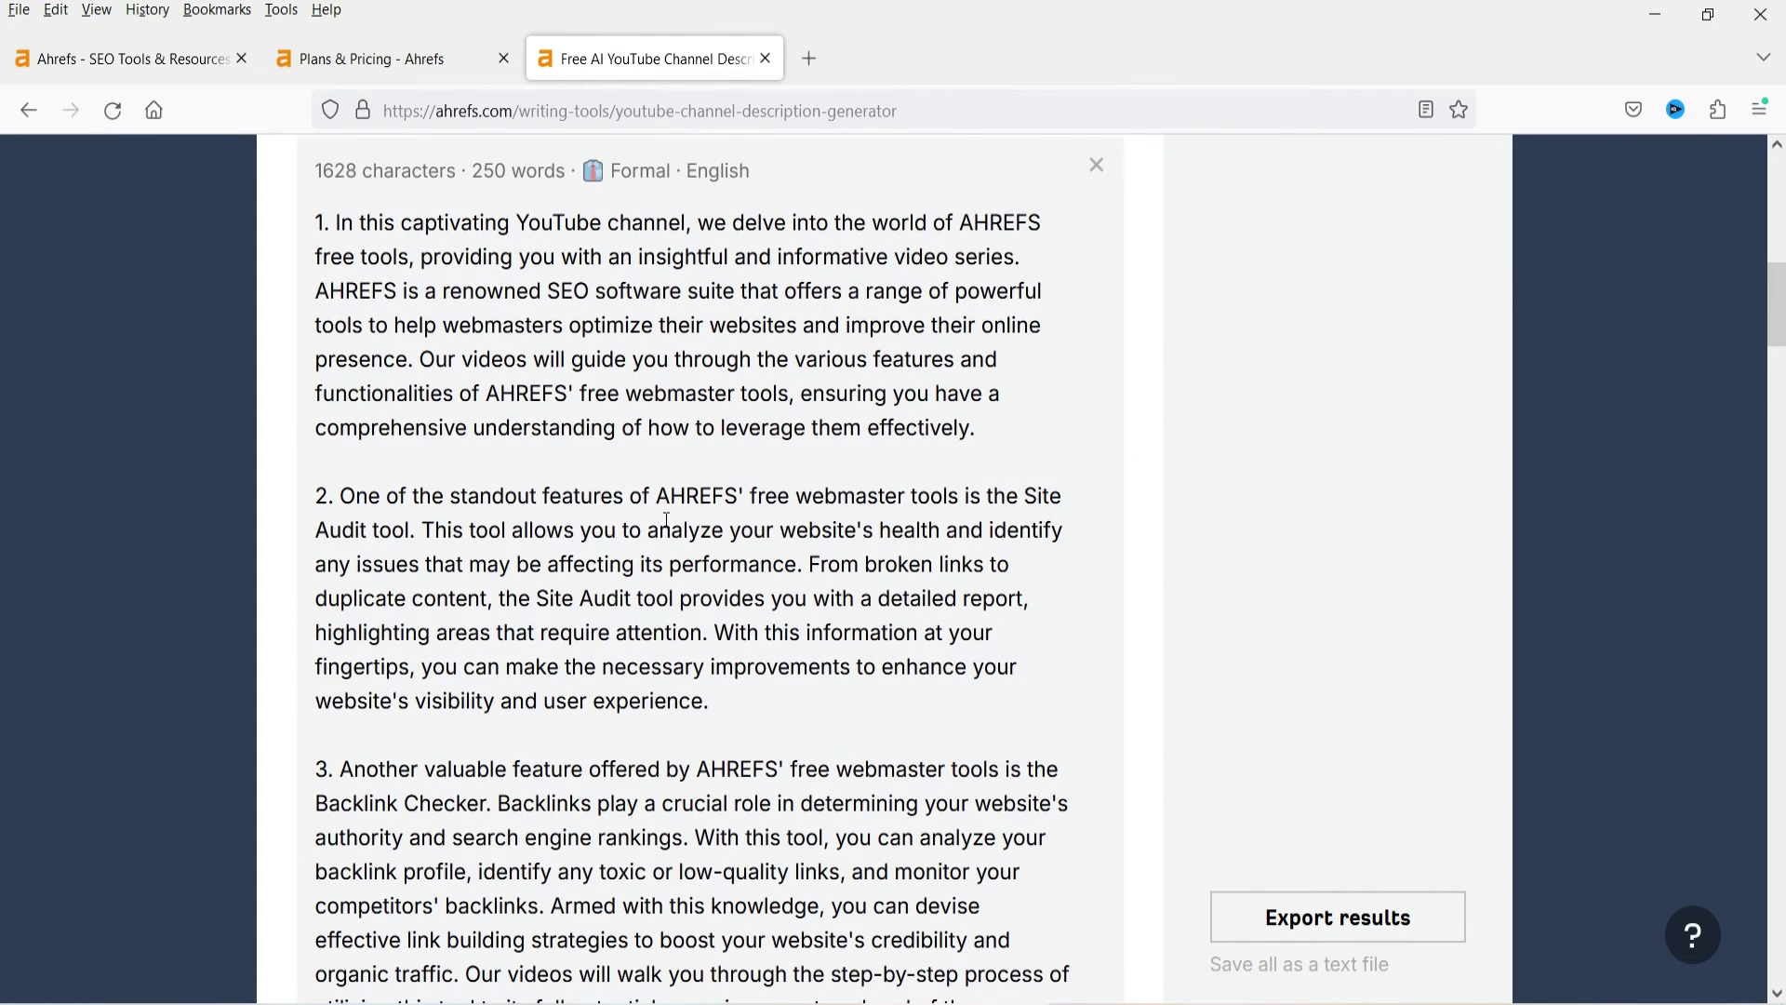
scroll(695, 493, down, 5)
scroll(695, 493, up, 5)
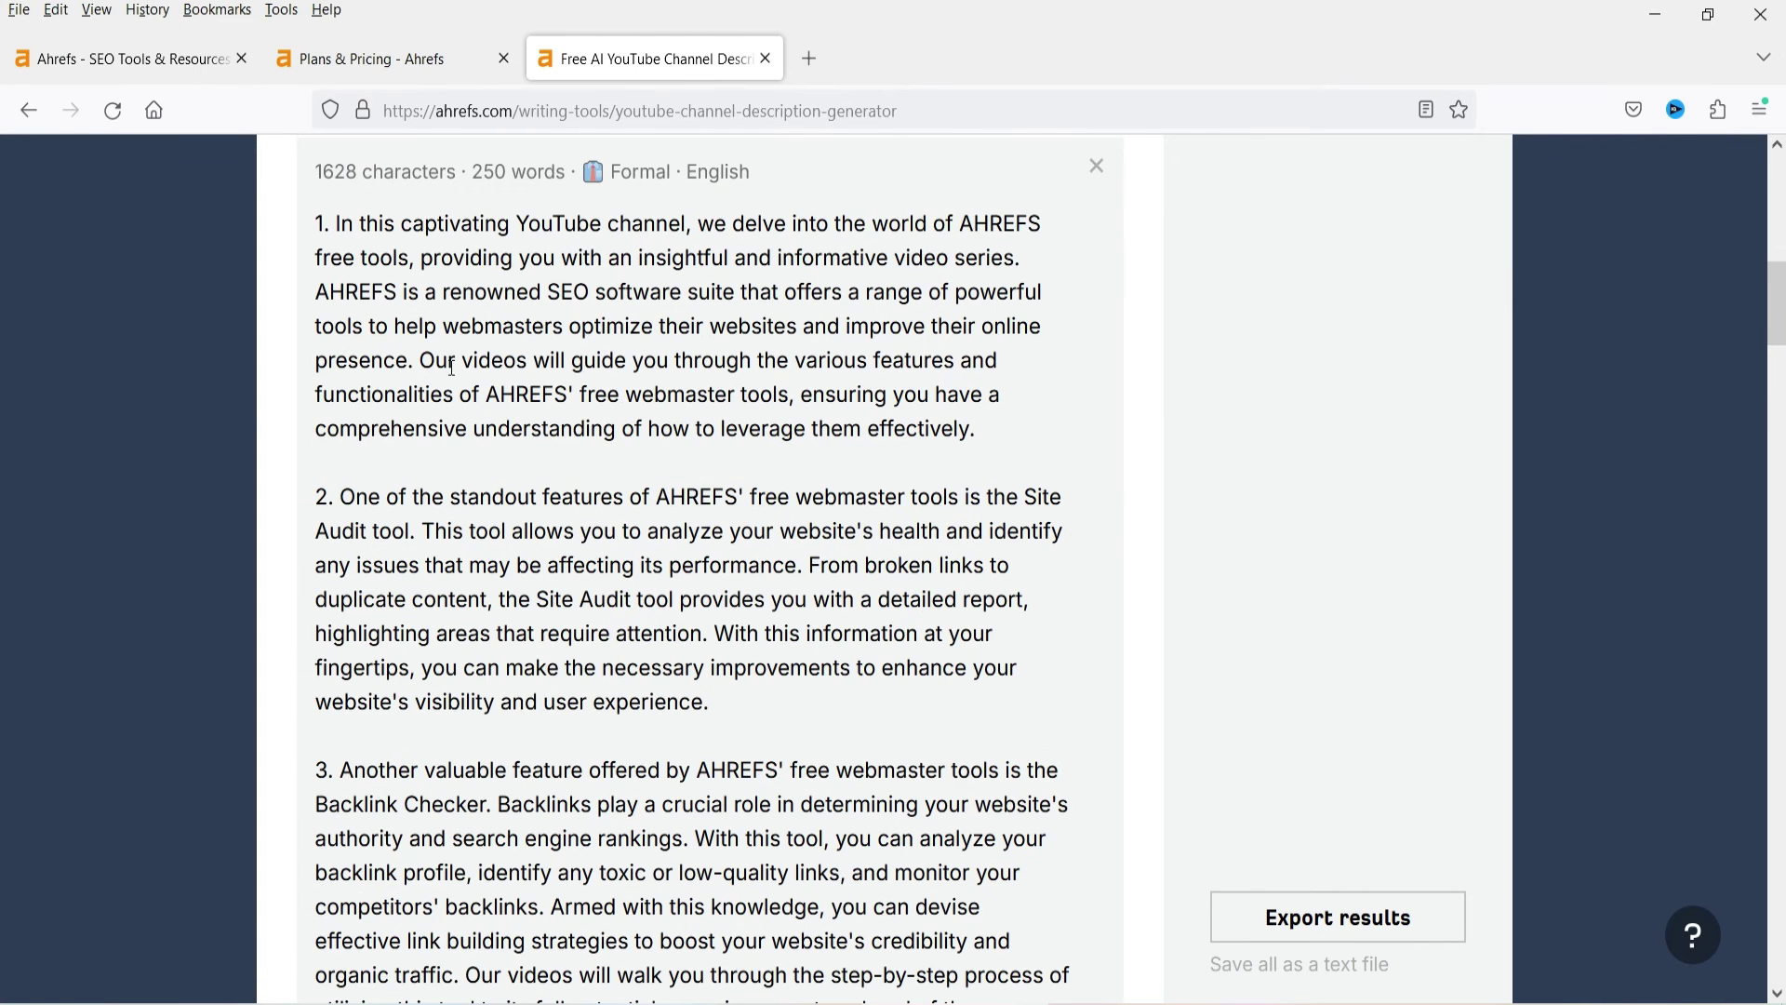
scroll(453, 367, up, 3)
scroll(870, 459, up, 2)
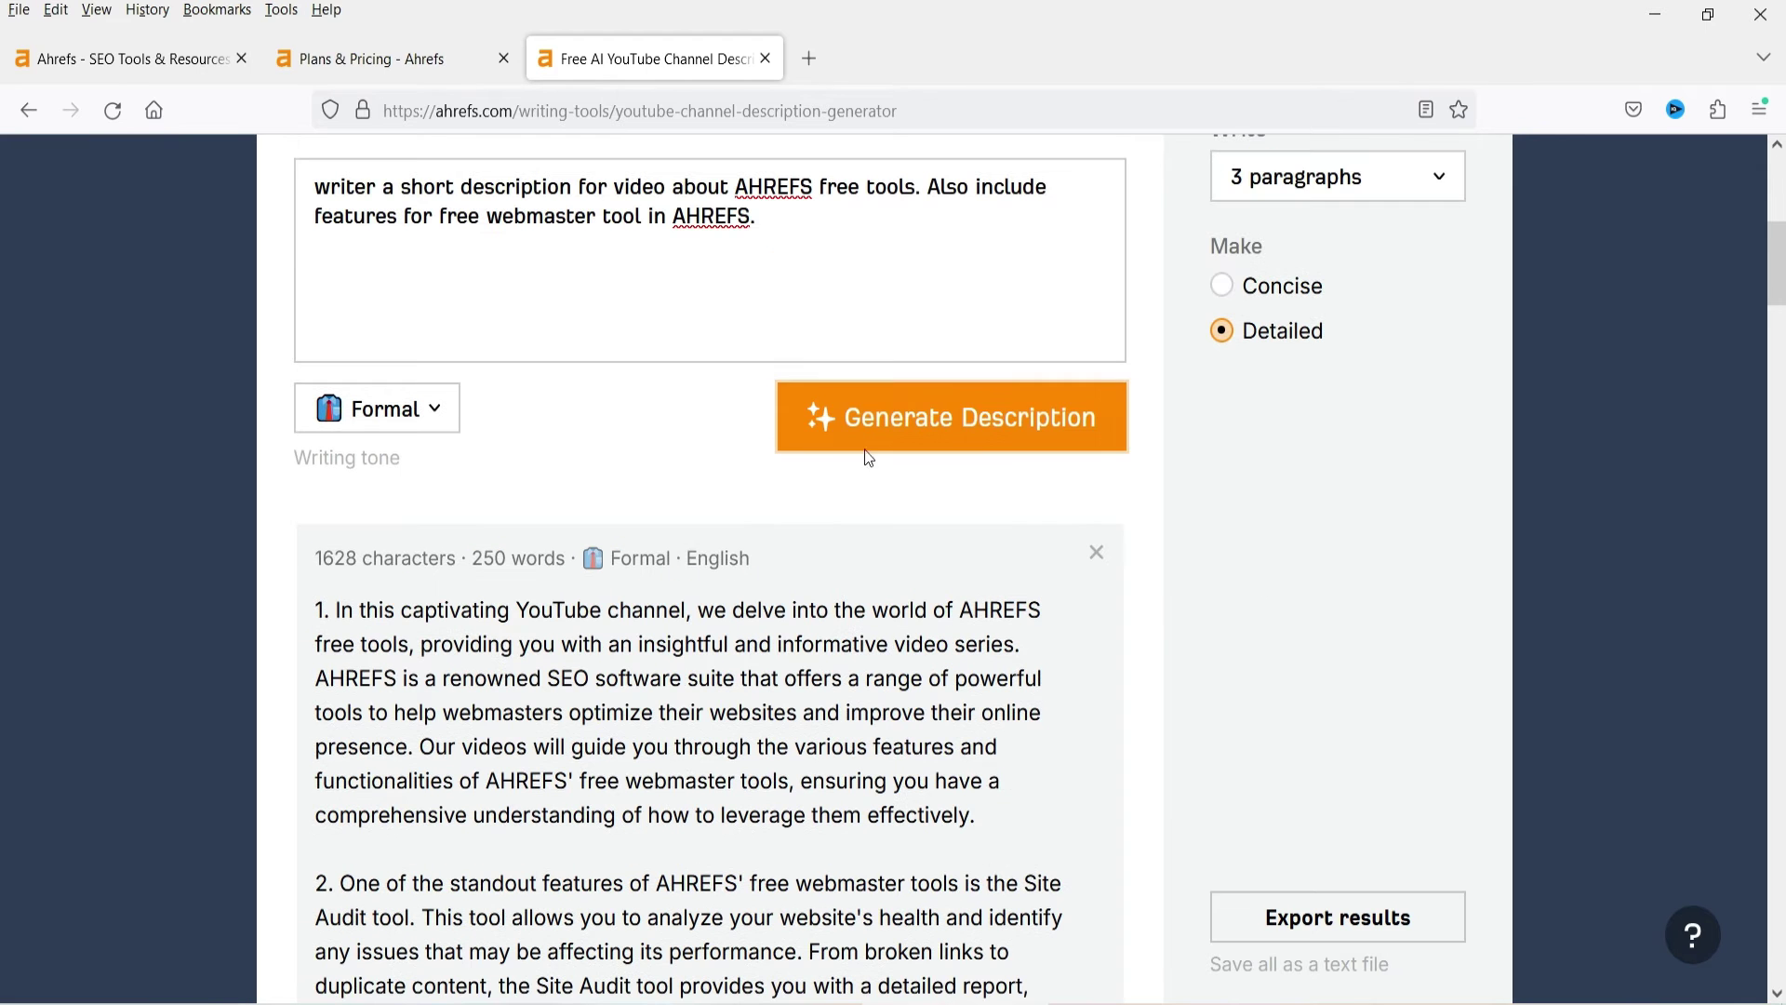
scroll(912, 634, down, 2)
- Open the free Webmaster Tools page from the site footer and go to its free sign-up form
scroll(5, 167, up, 10)
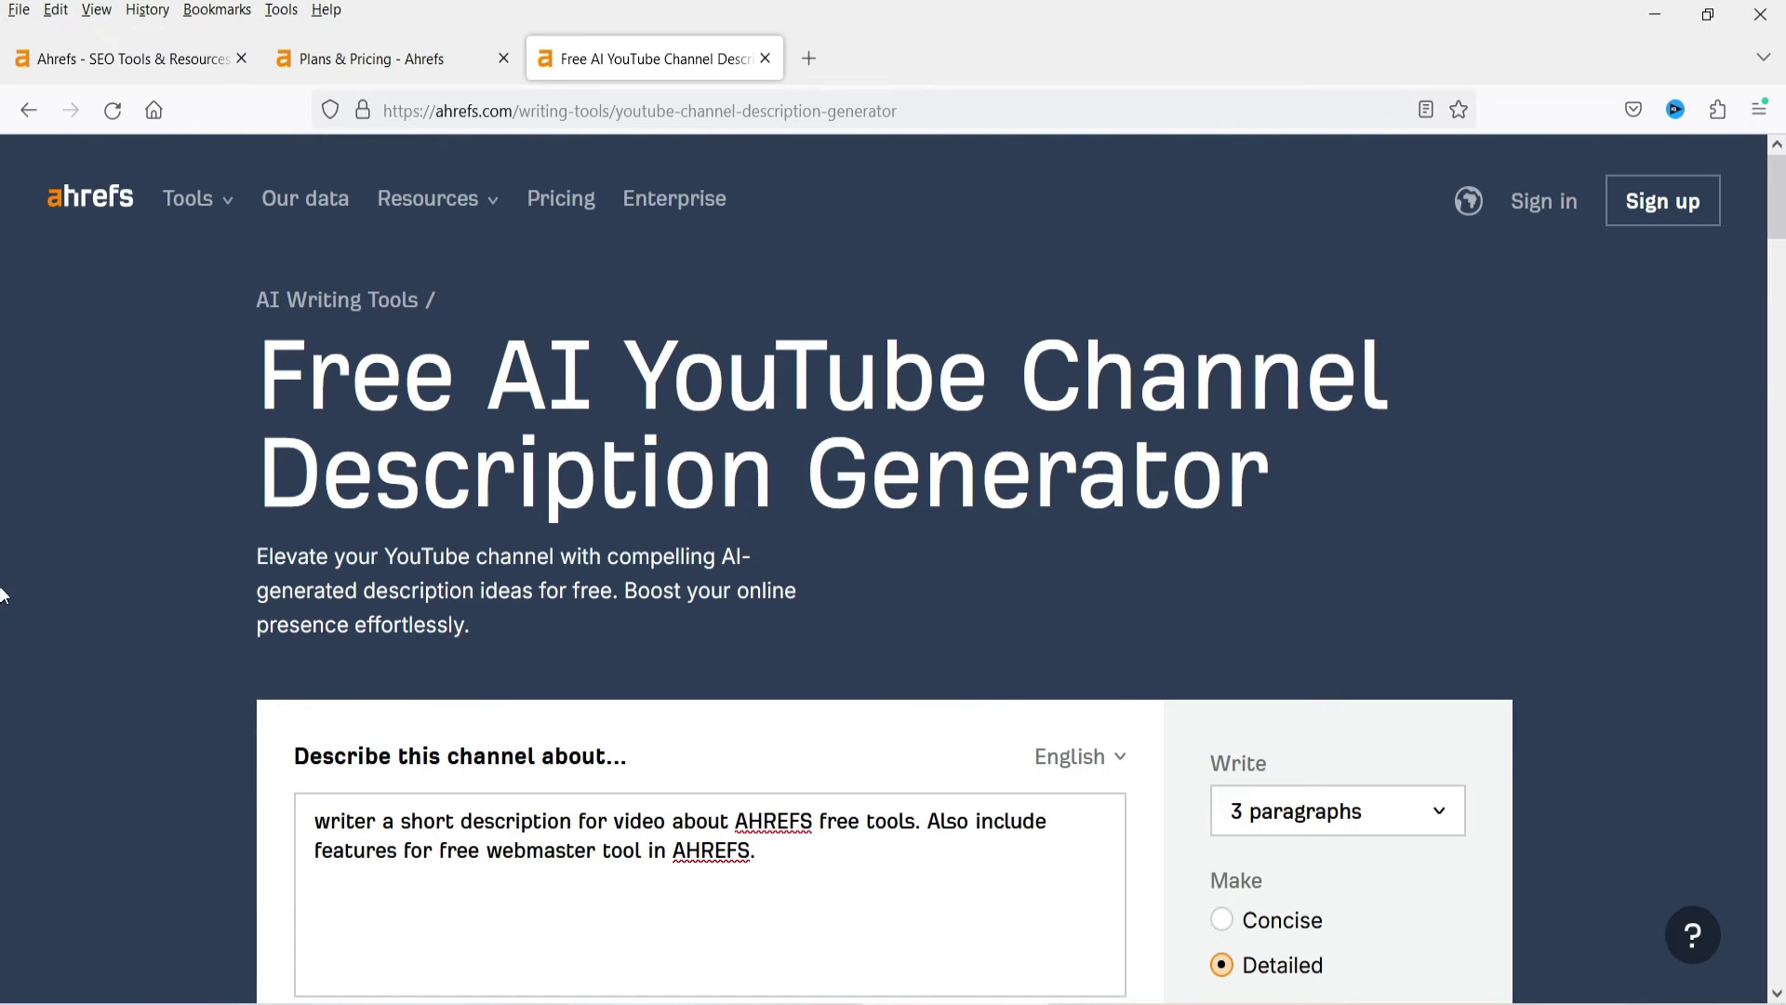
scroll(5, 324, down, 20)
scroll(727, 544, up, 3)
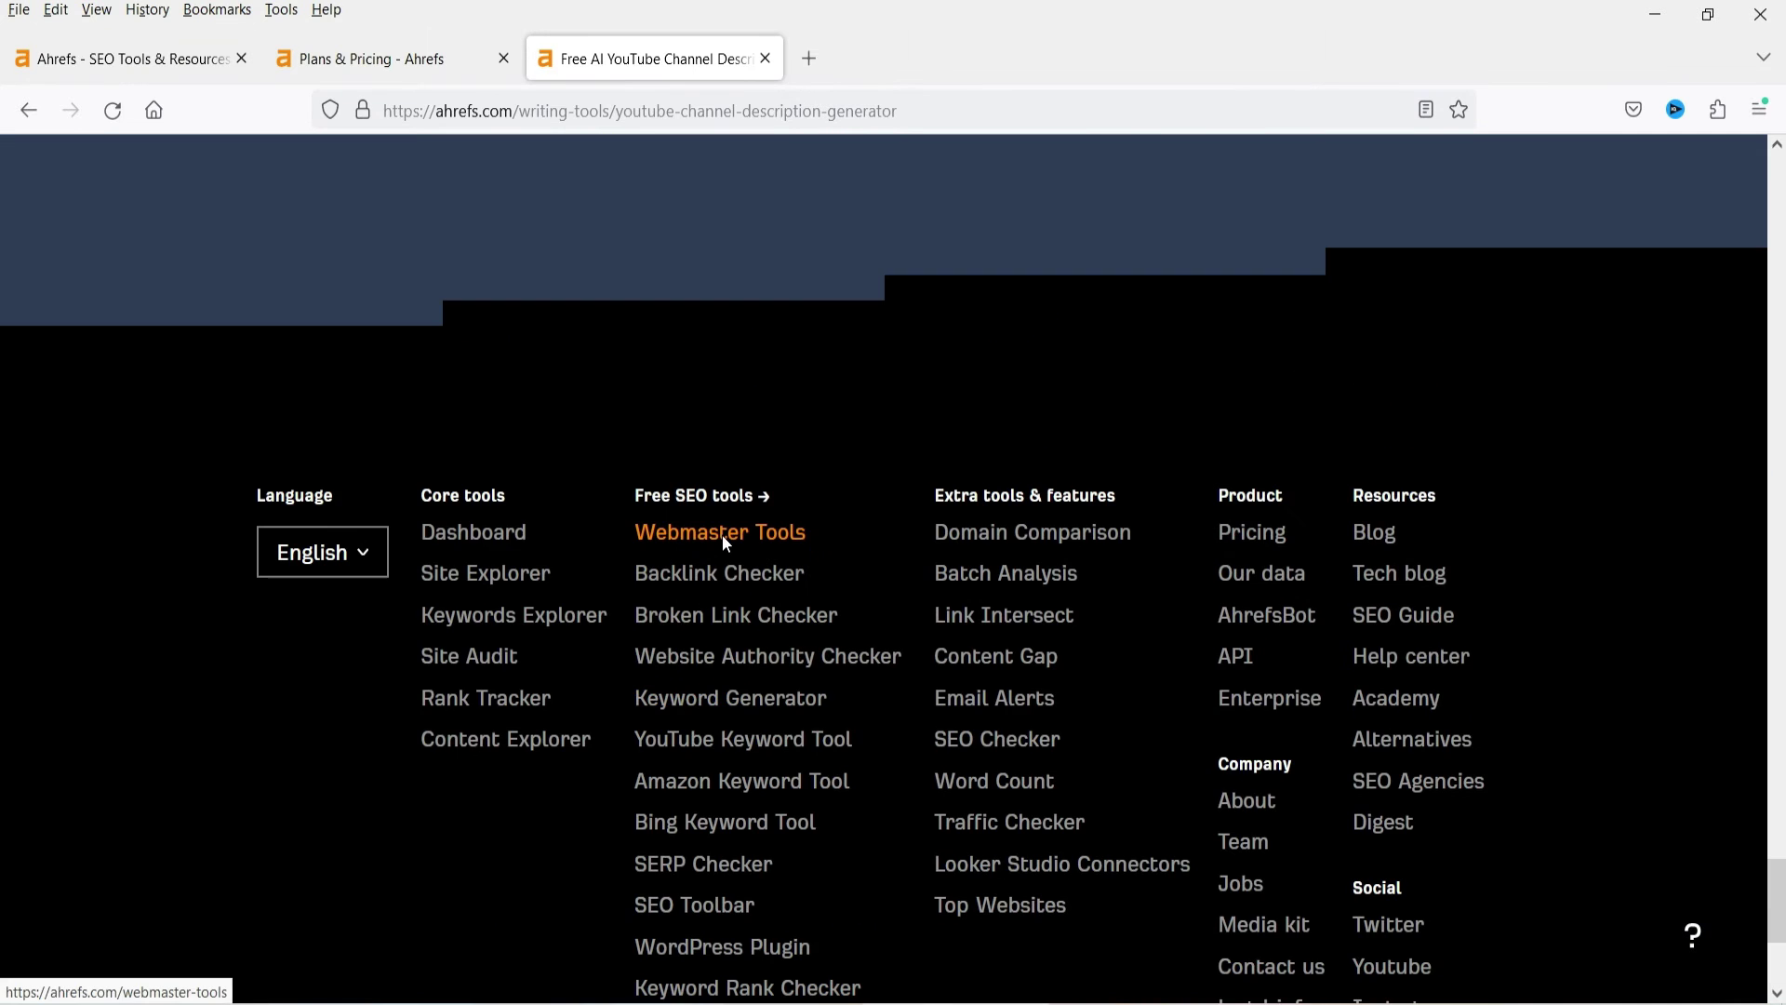
click(727, 544)
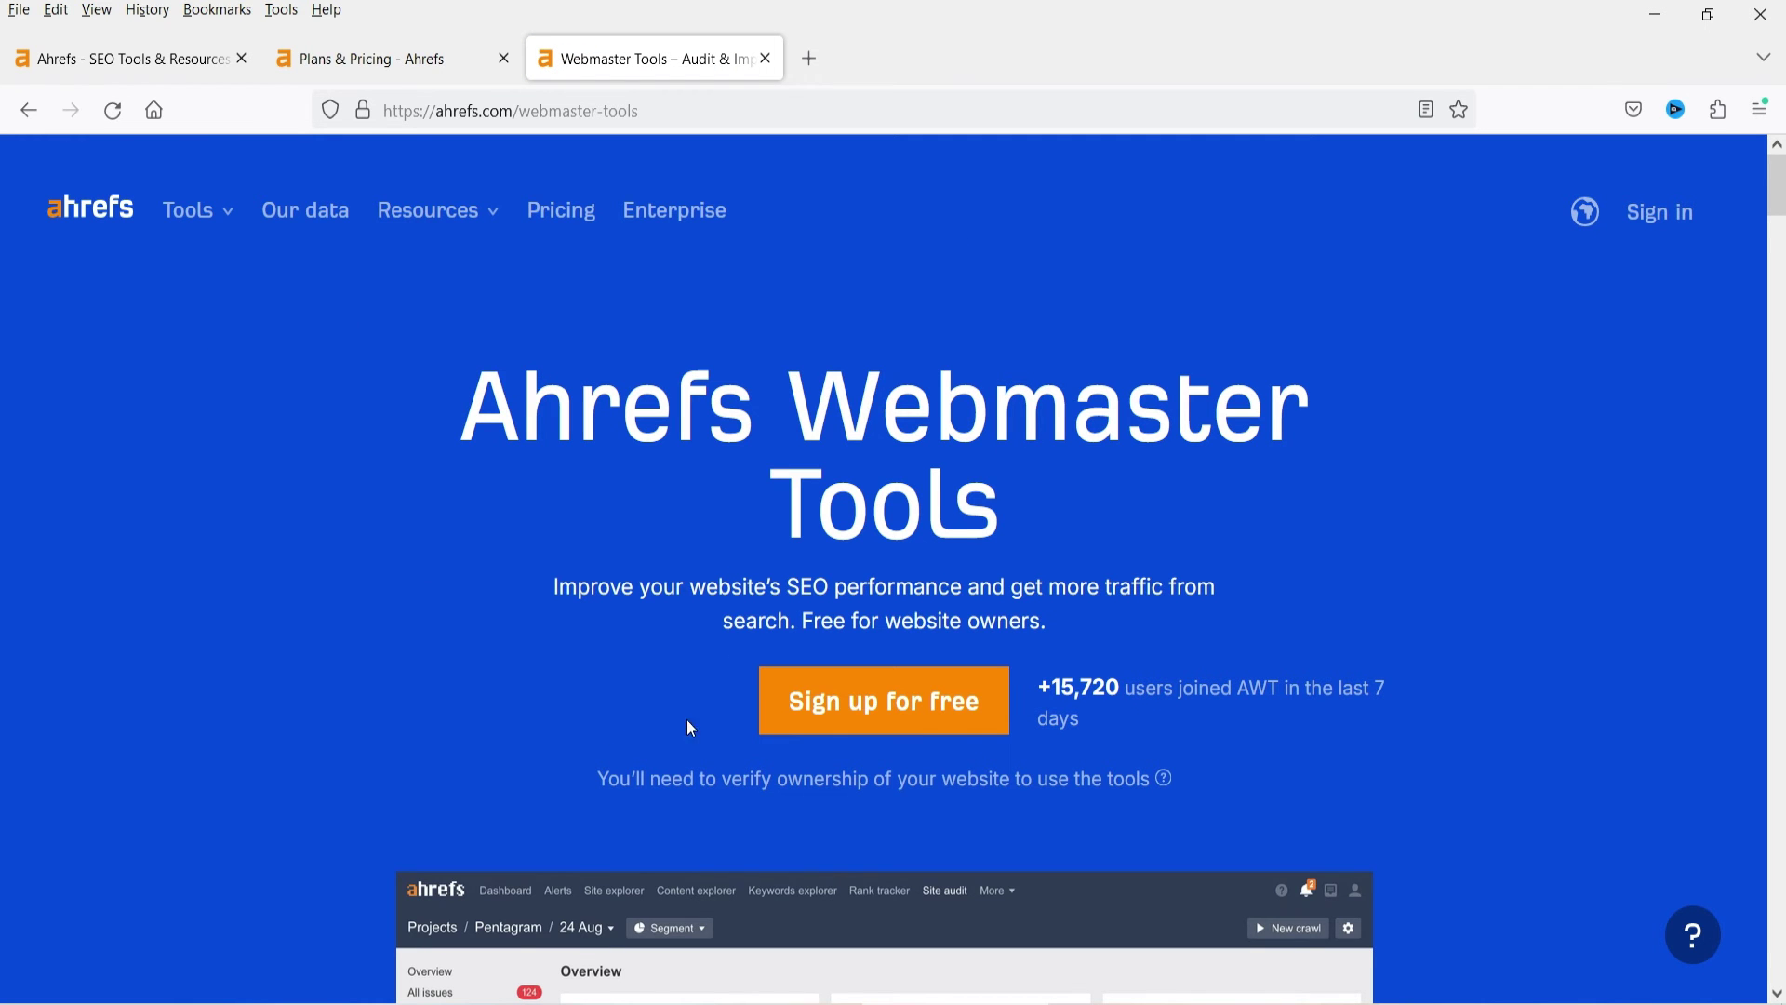
click(838, 702)
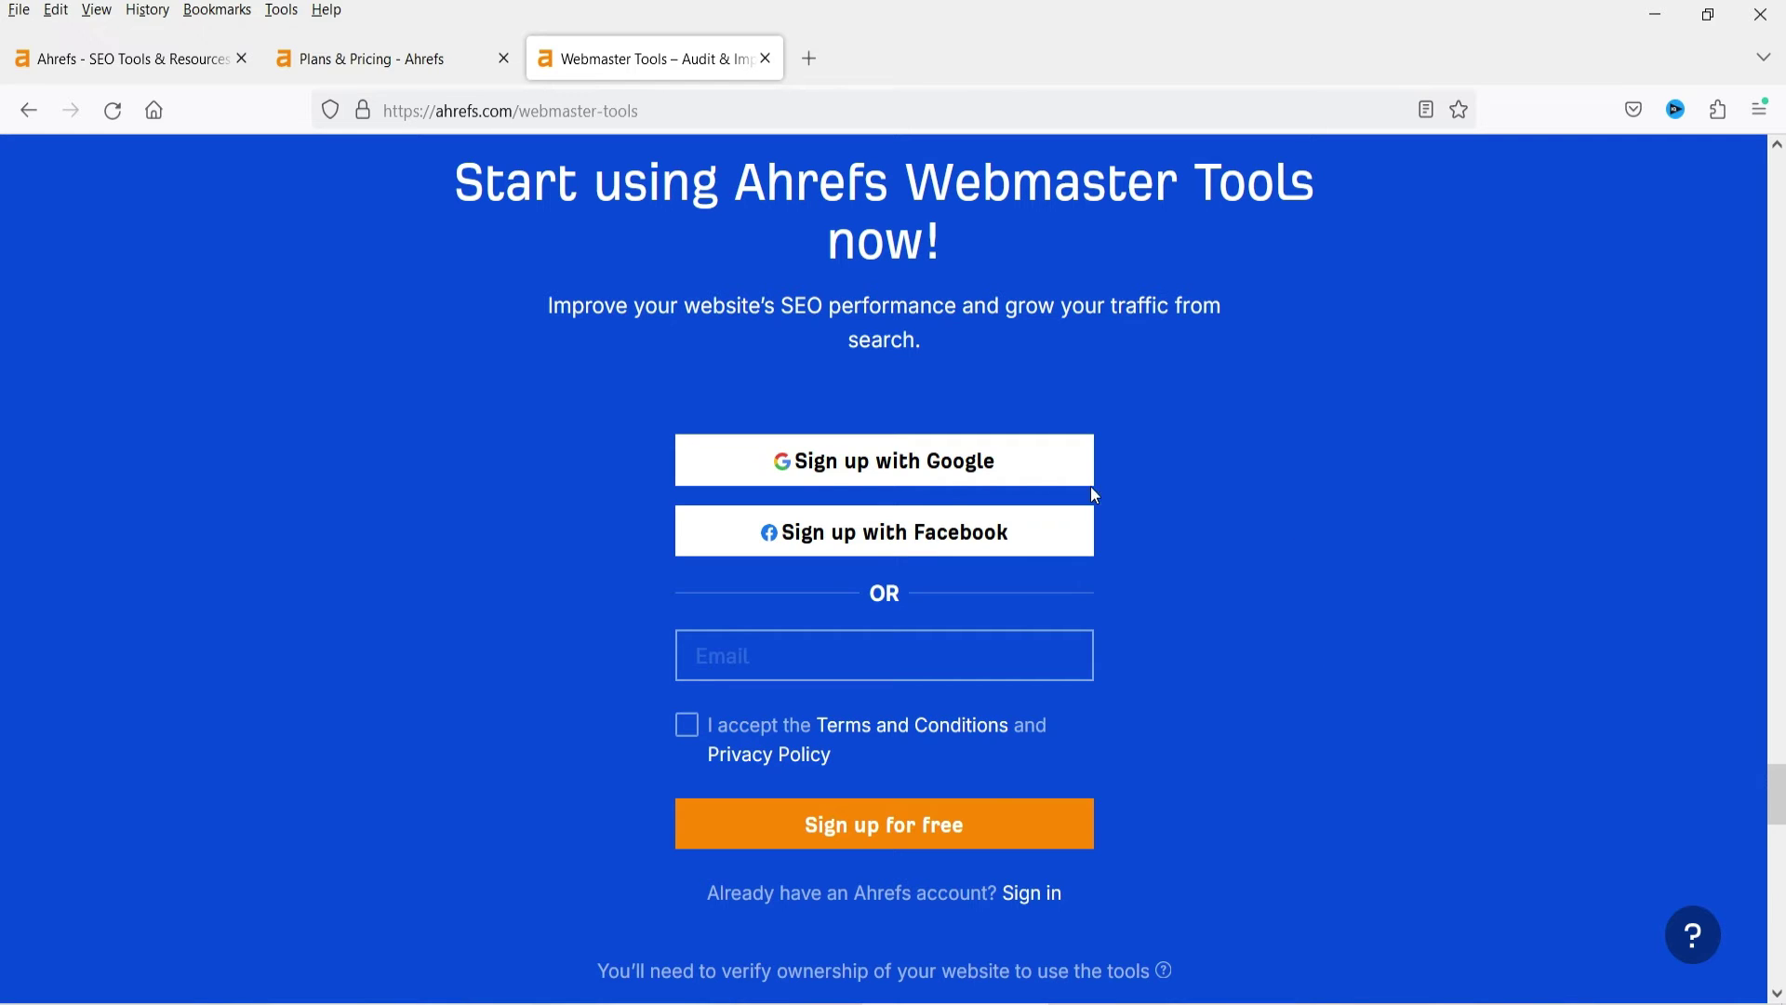
- Accept the Terms and Conditions and Privacy Policy and sign up for Webmaster Tools with a Google account
click(968, 473)
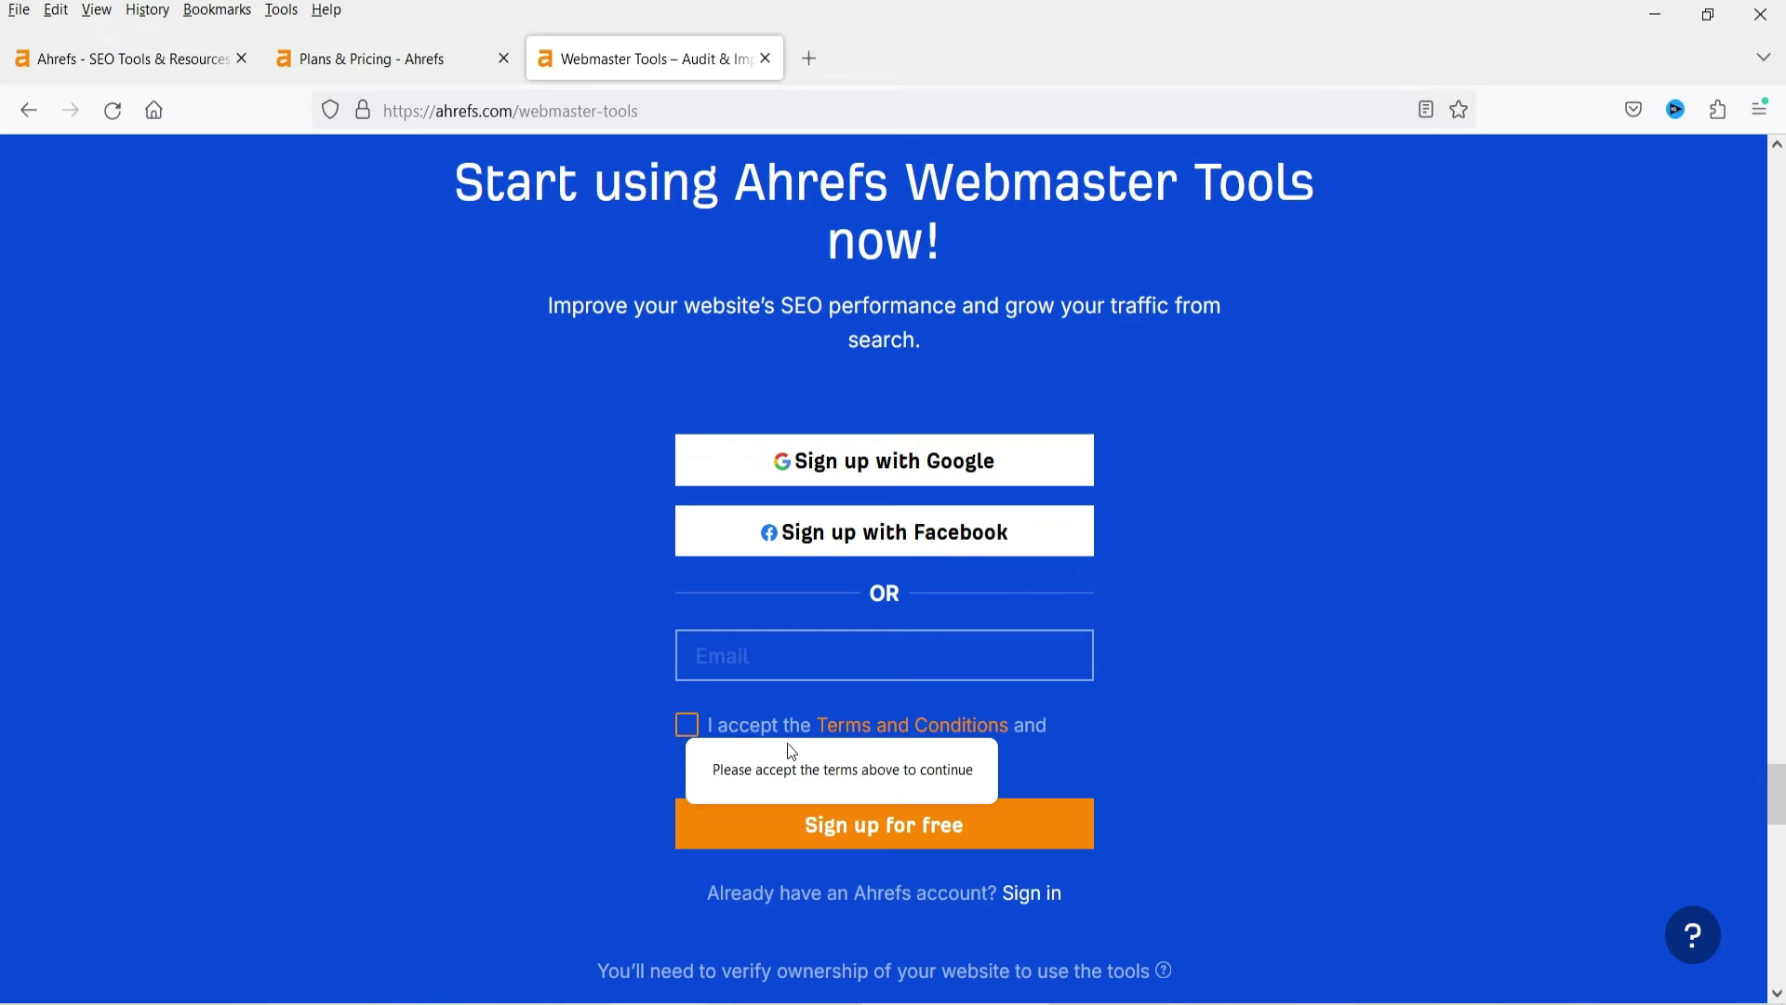
click(686, 724)
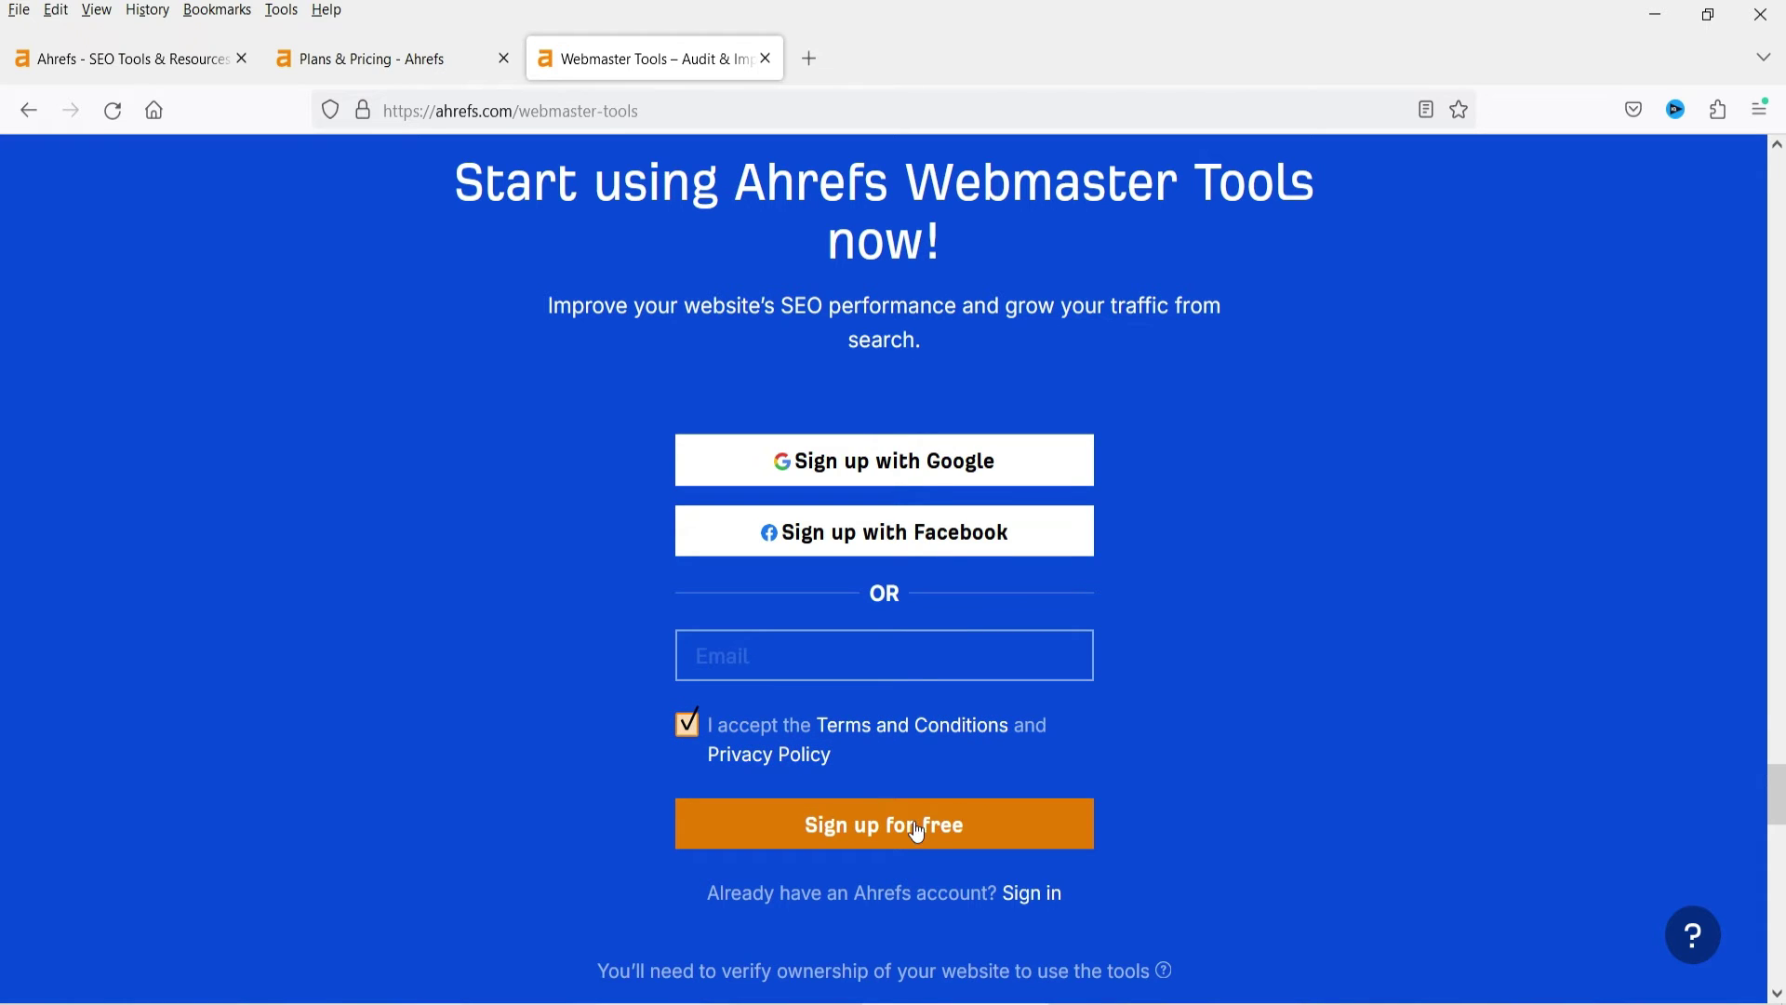
click(930, 462)
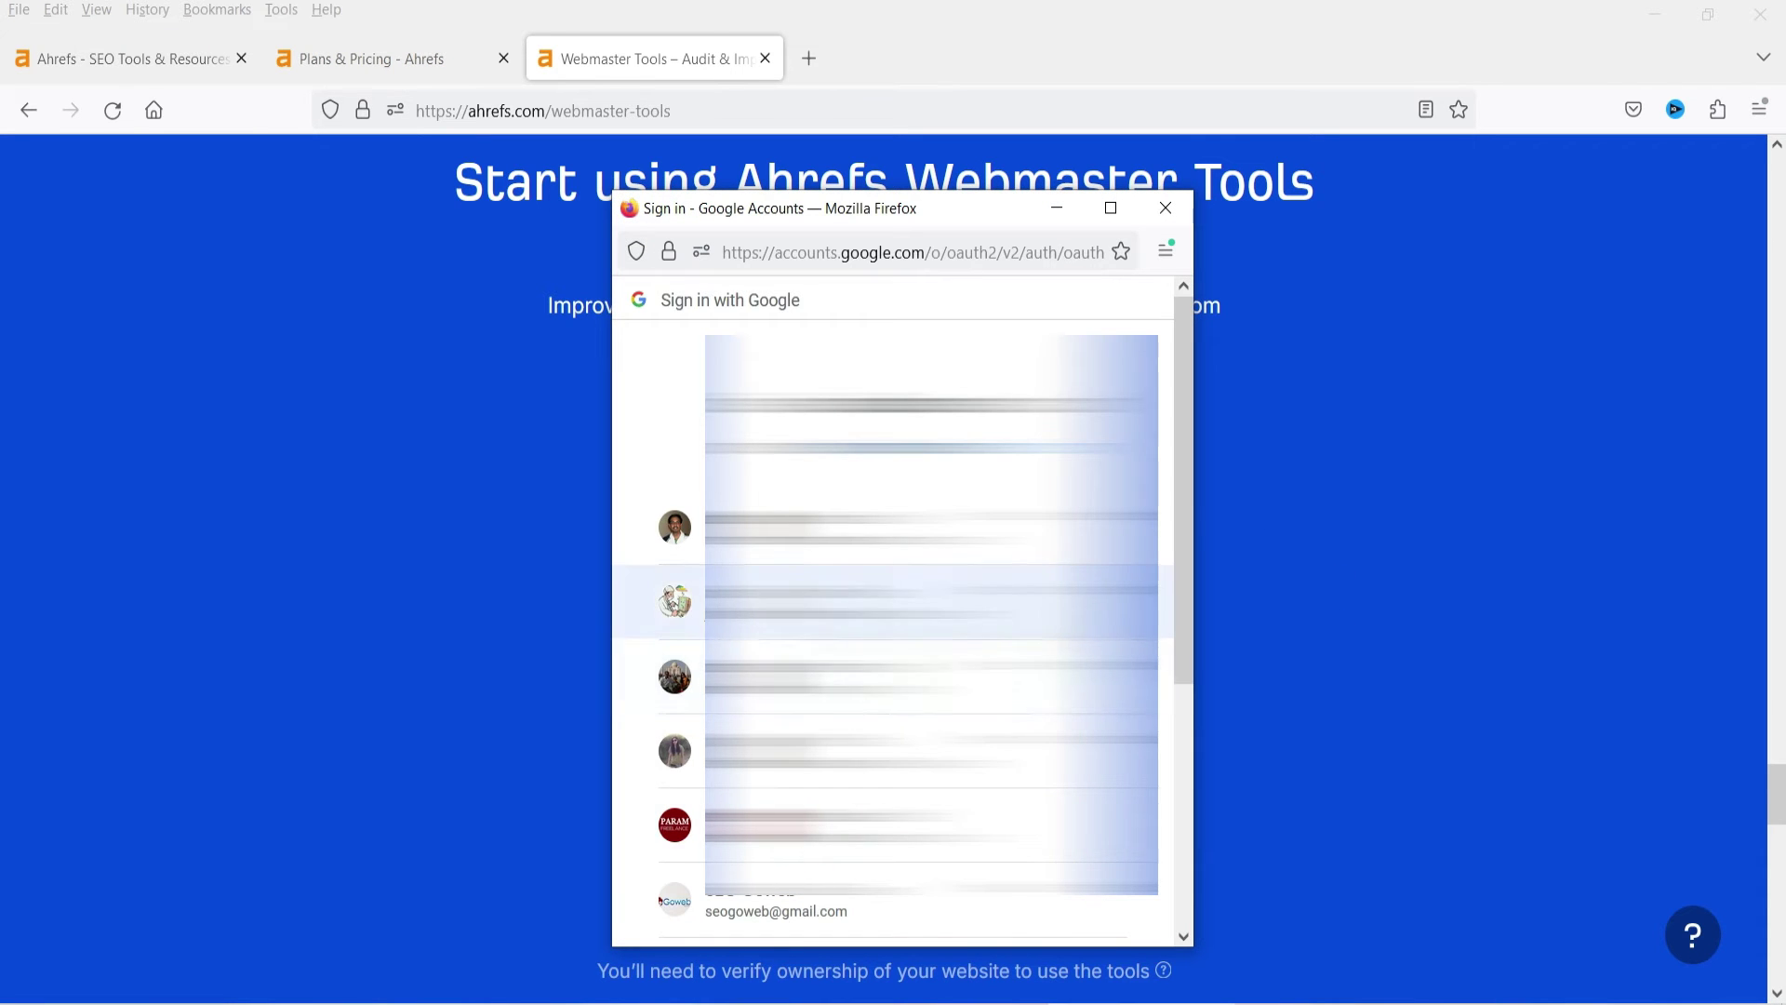
click(930, 601)
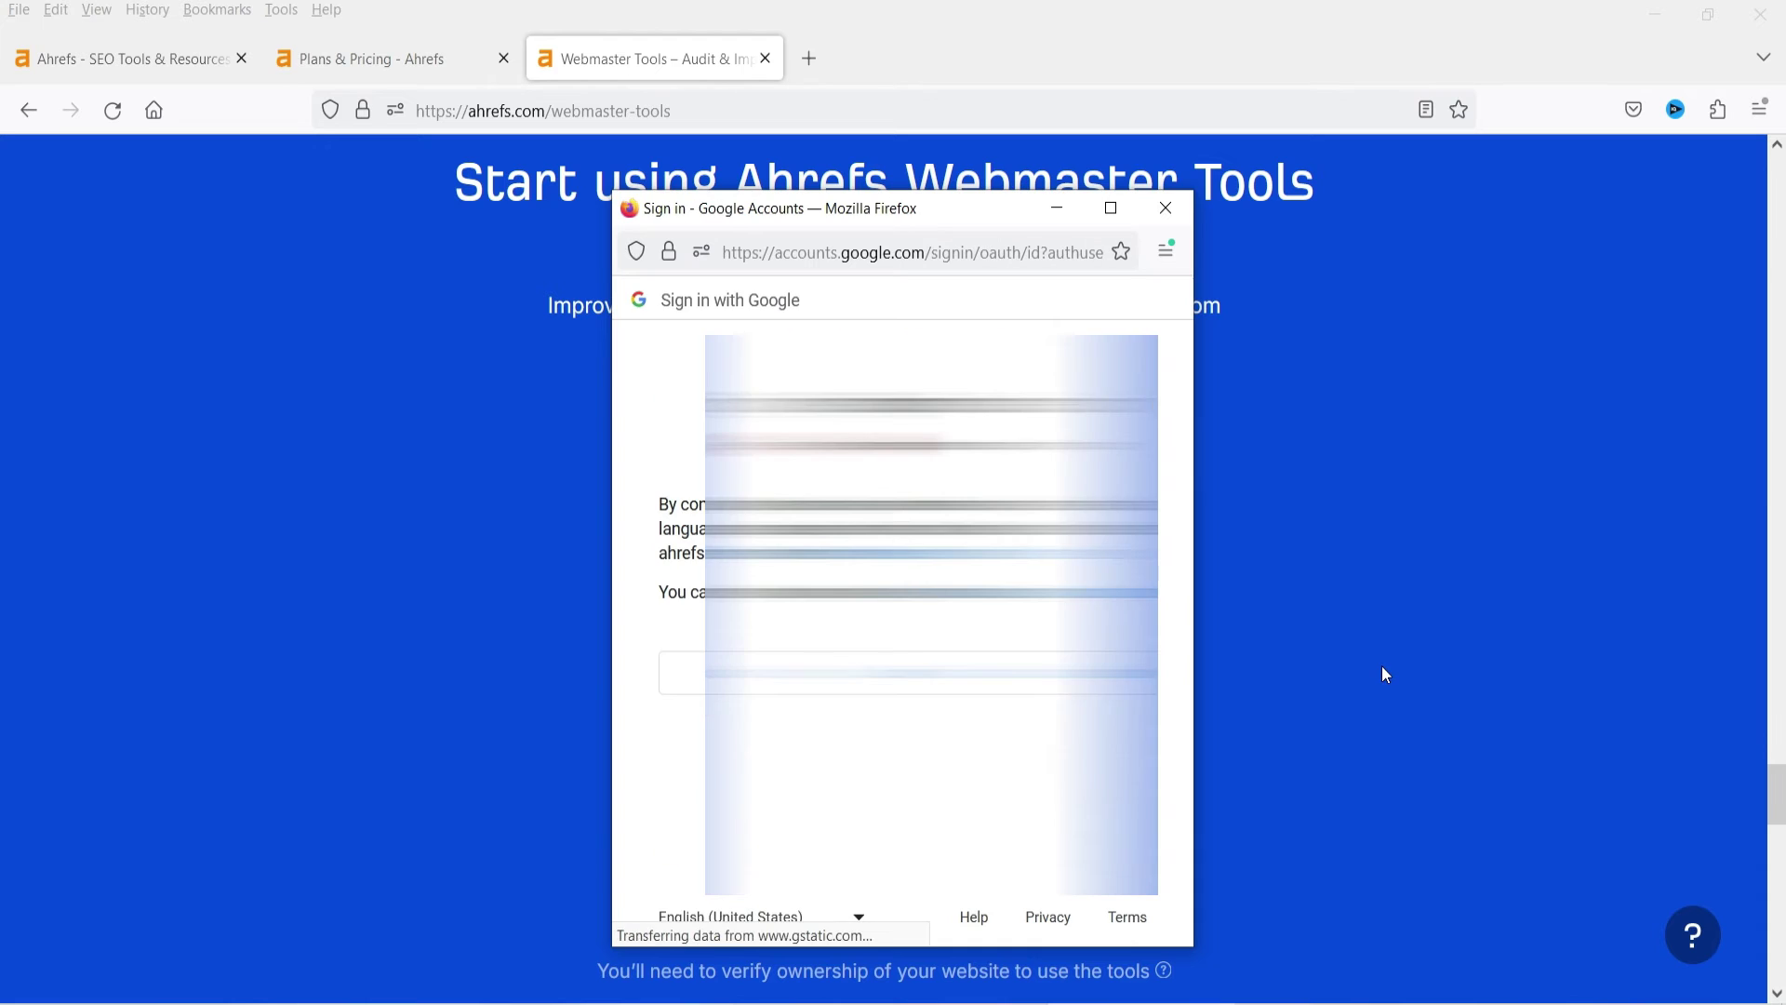
click(1031, 684)
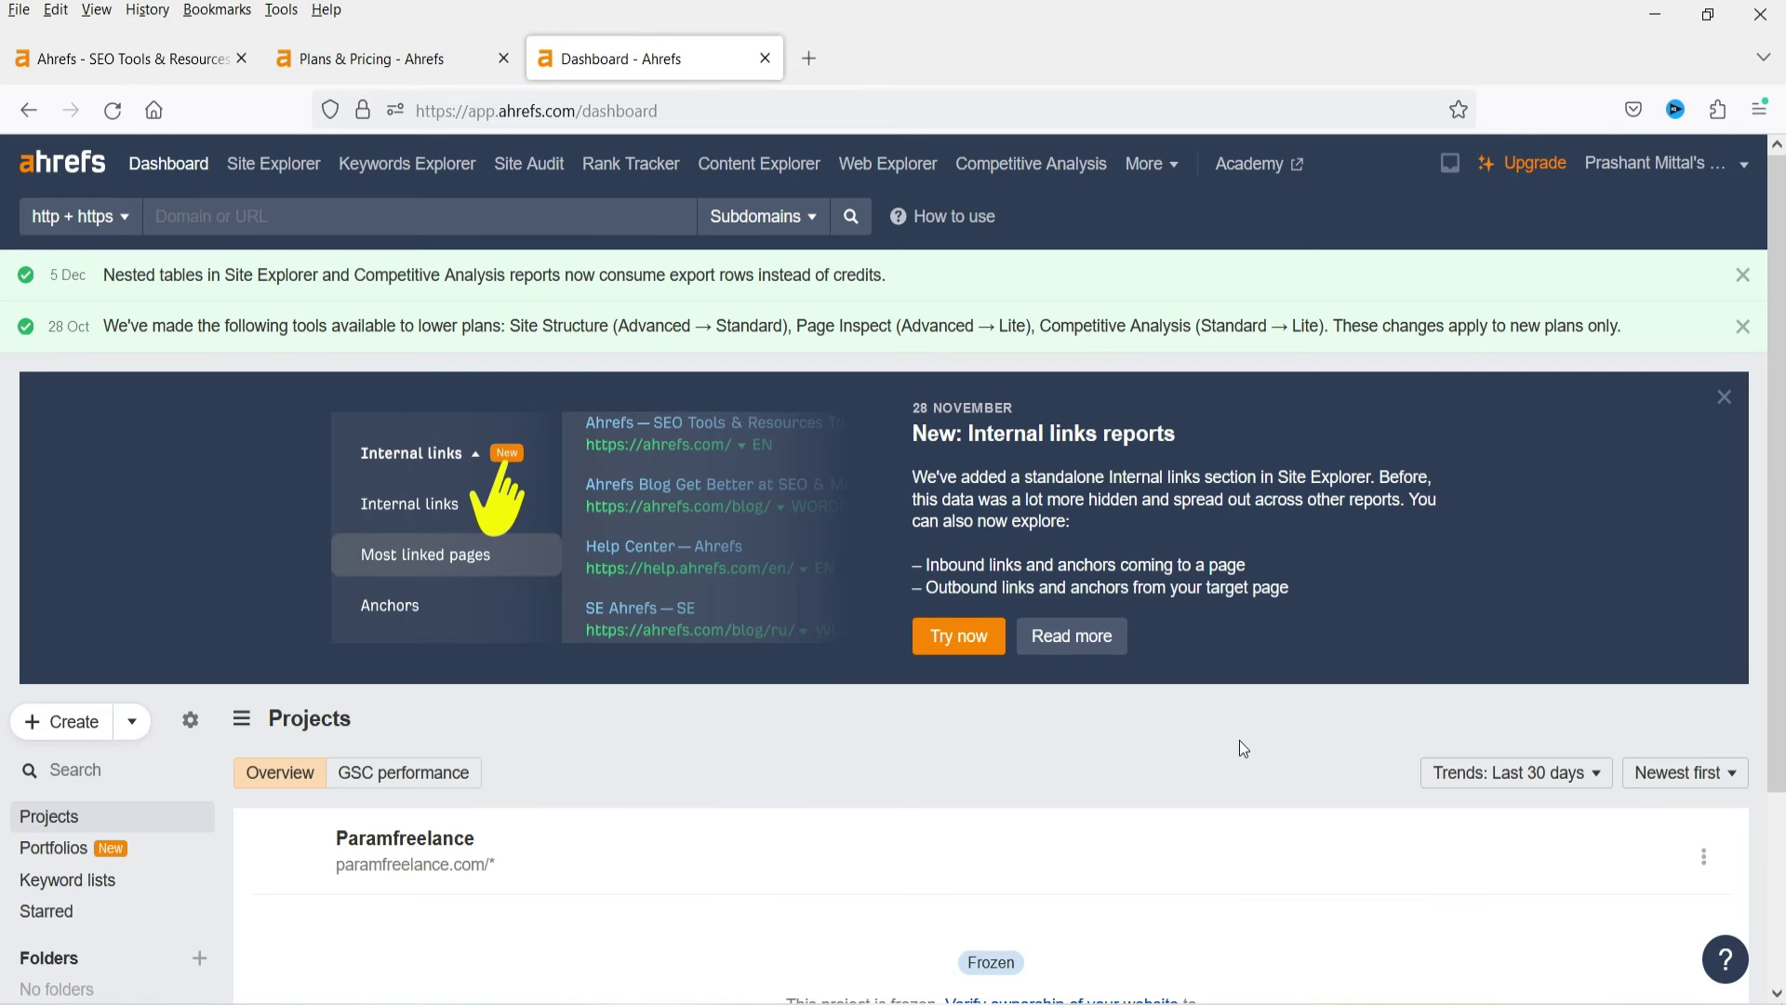
- Open ownership verification for the frozen Paramfreelance project and expand the Google Search Console method
scroll(875, 750, down, 2)
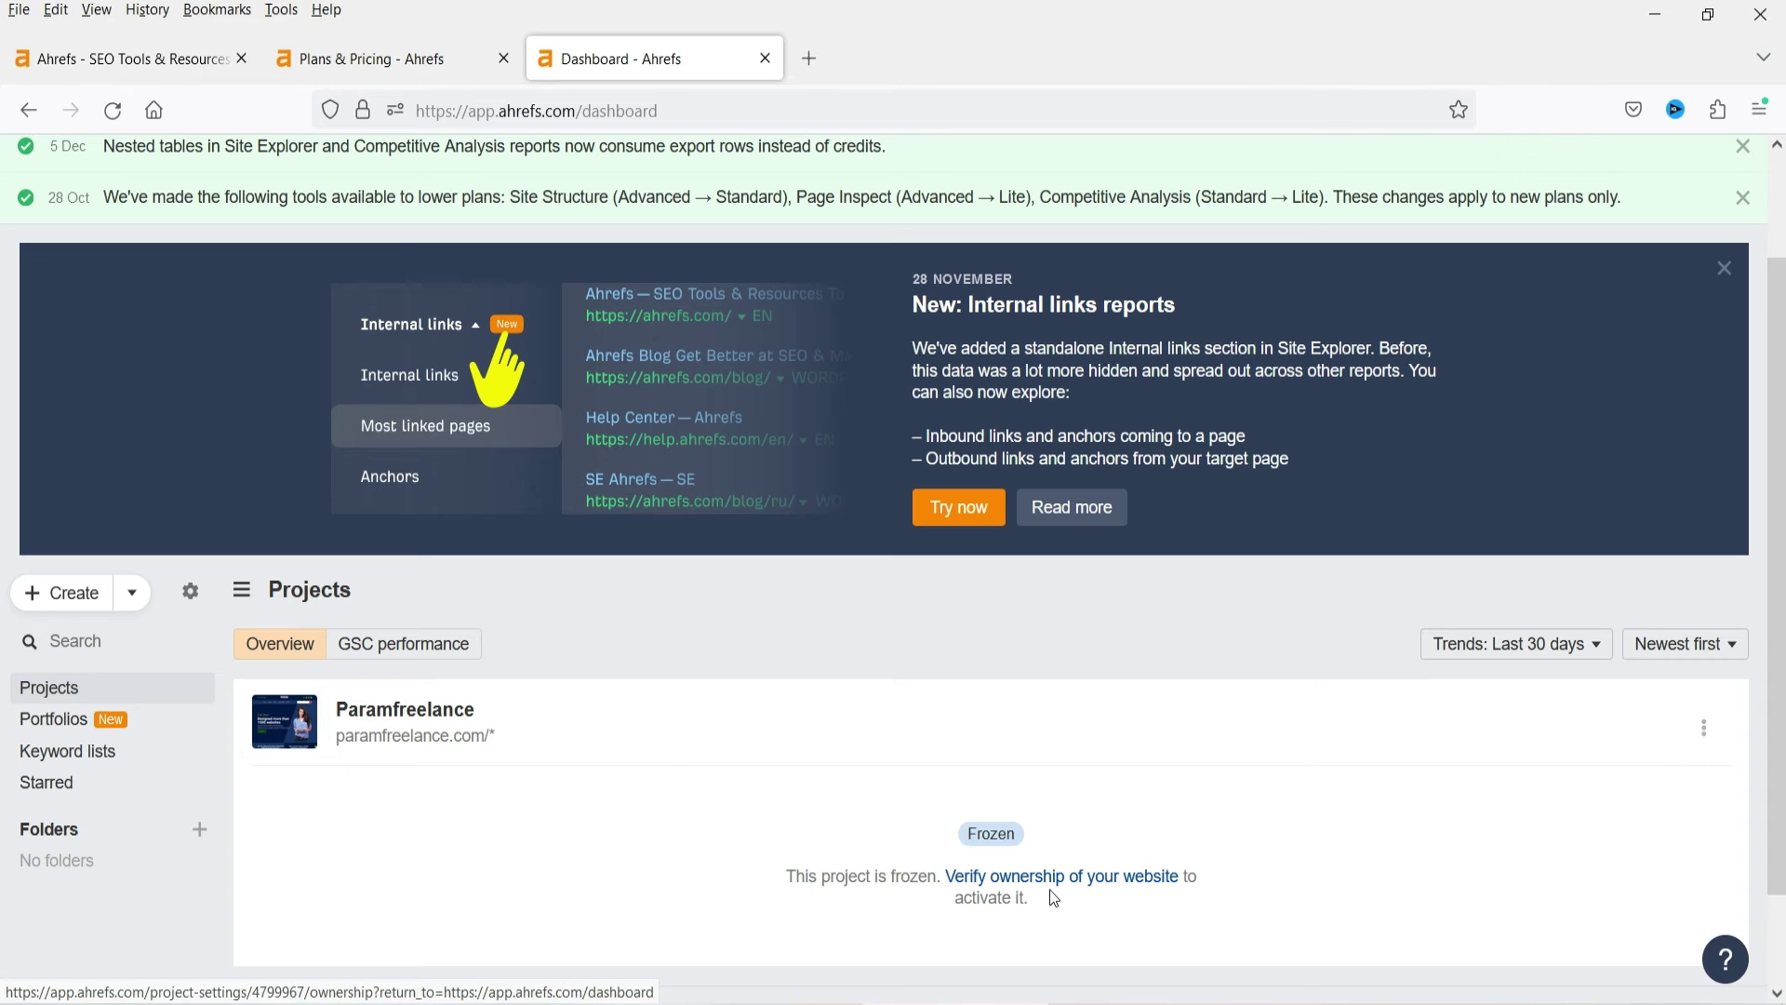
click(1100, 885)
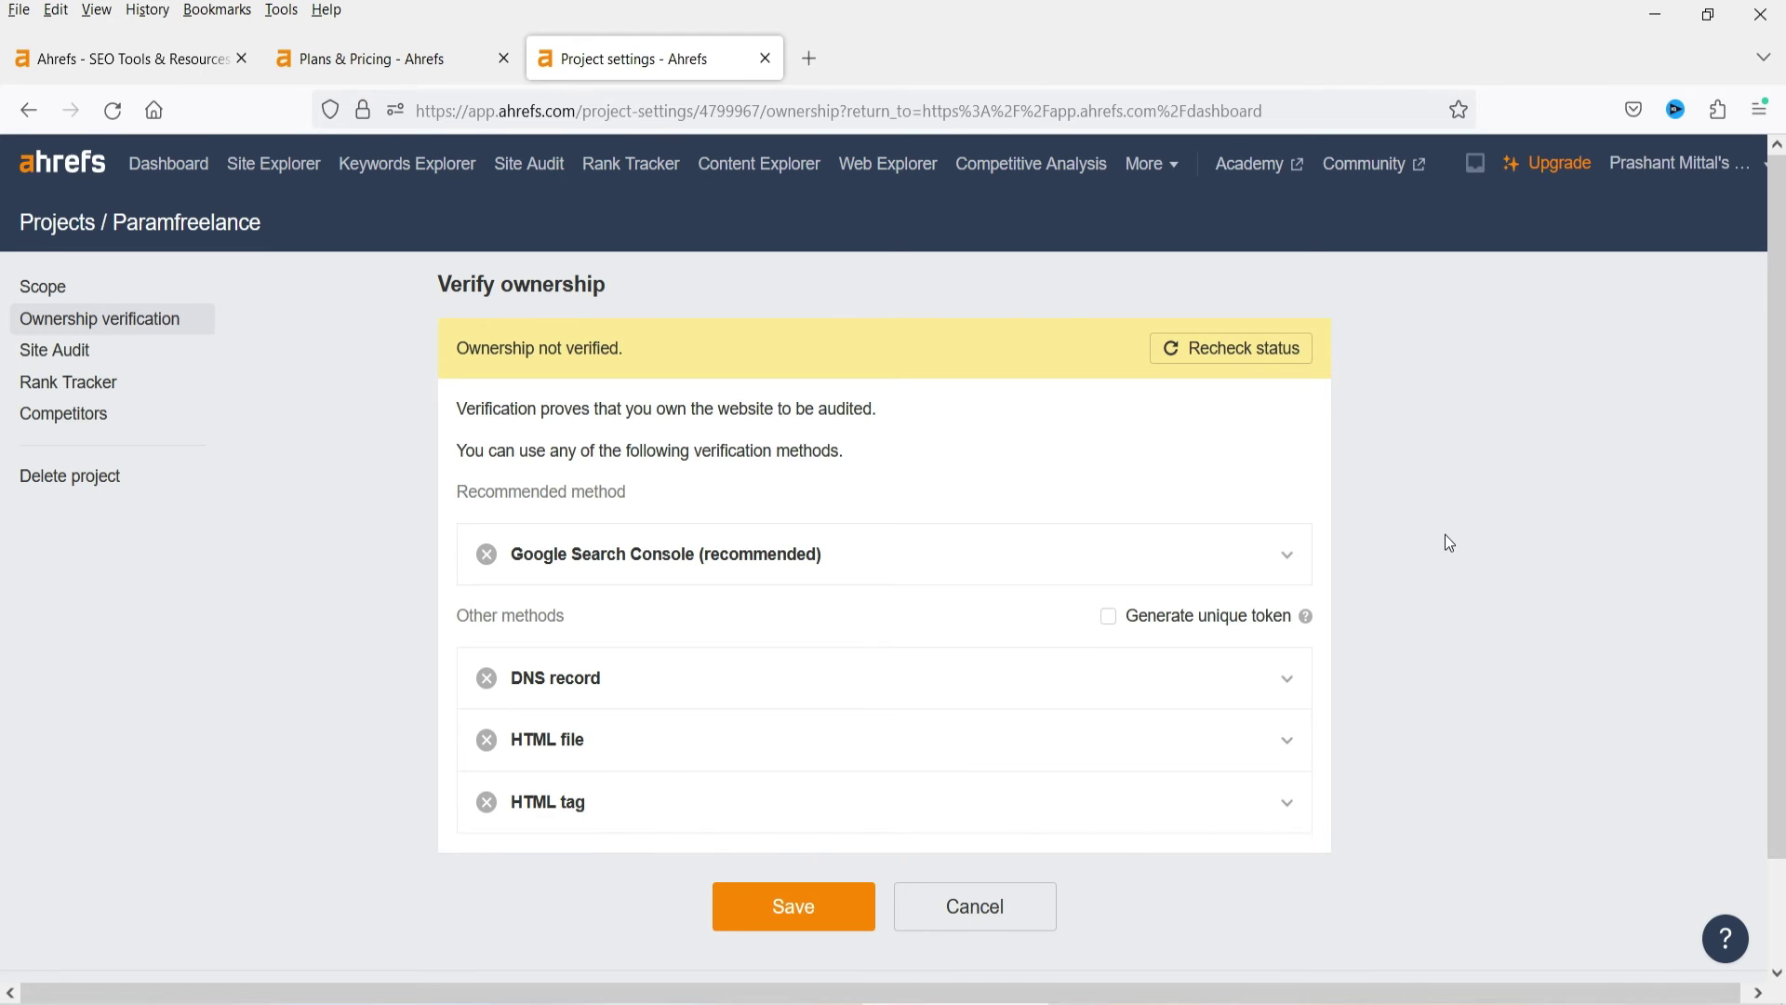
scroll(1448, 541, down, 2)
click(1287, 445)
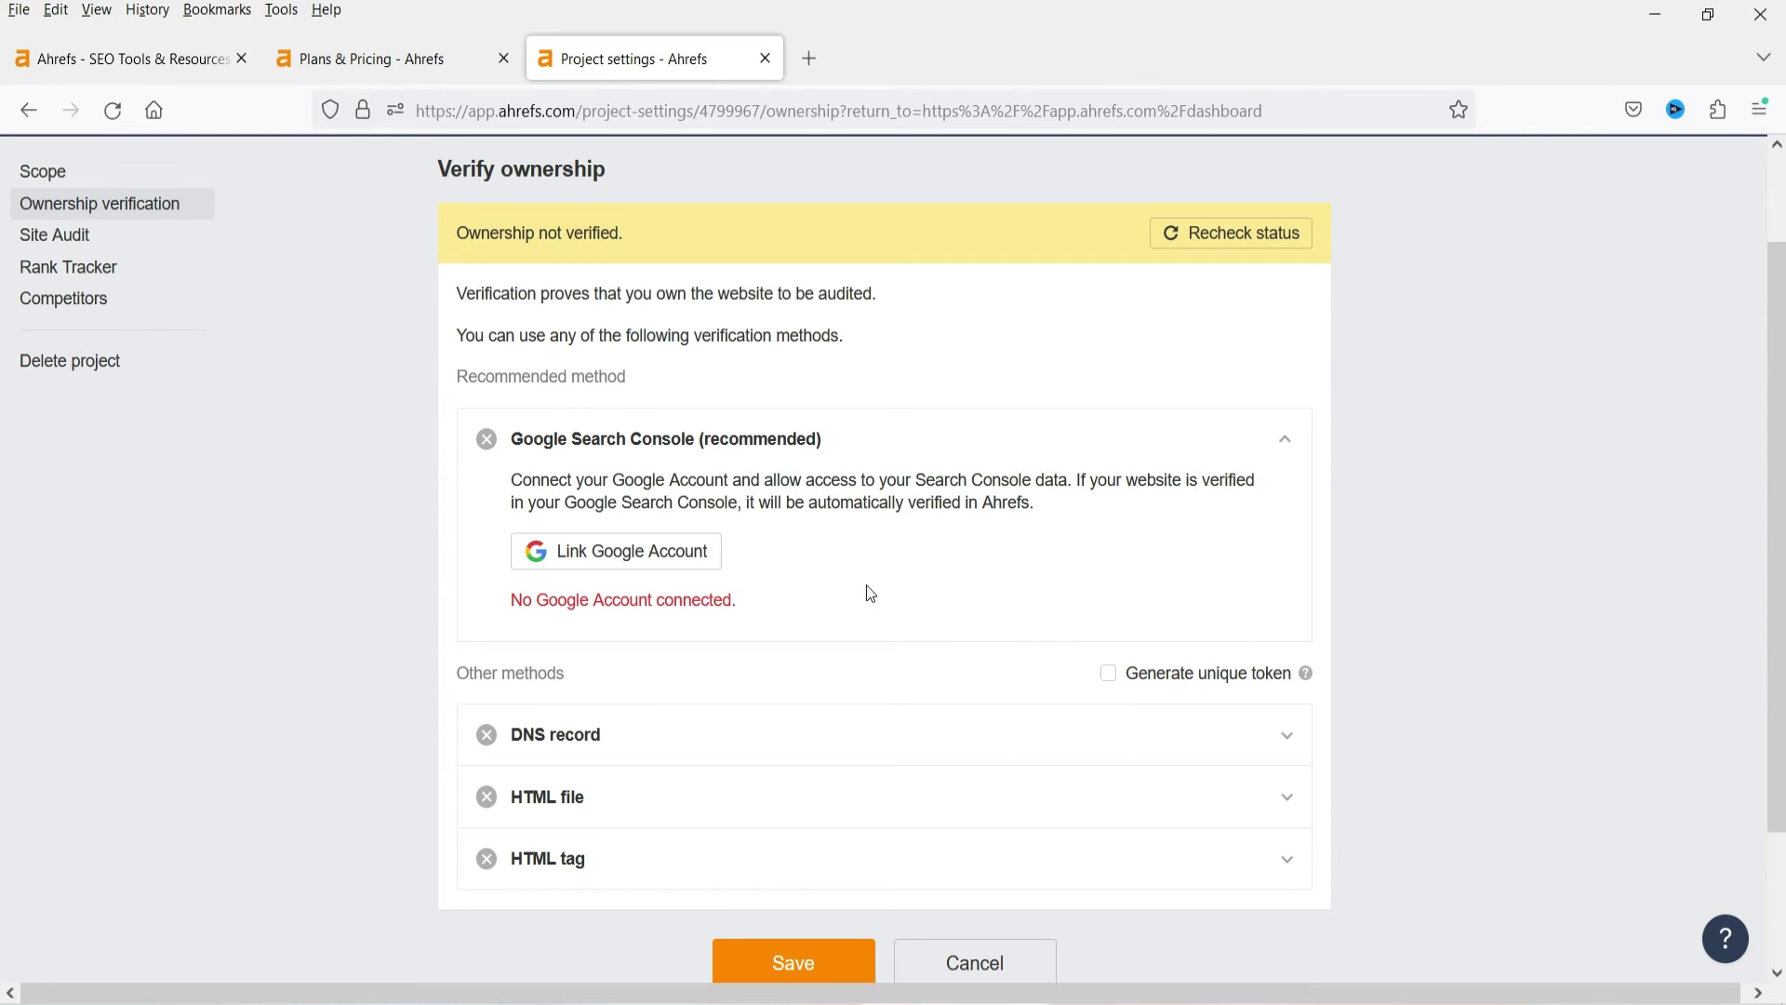
- Examine the DNS record, HTML file and HTML tag instructions among the other ownership verification methods
scroll(1464, 614, down, 2)
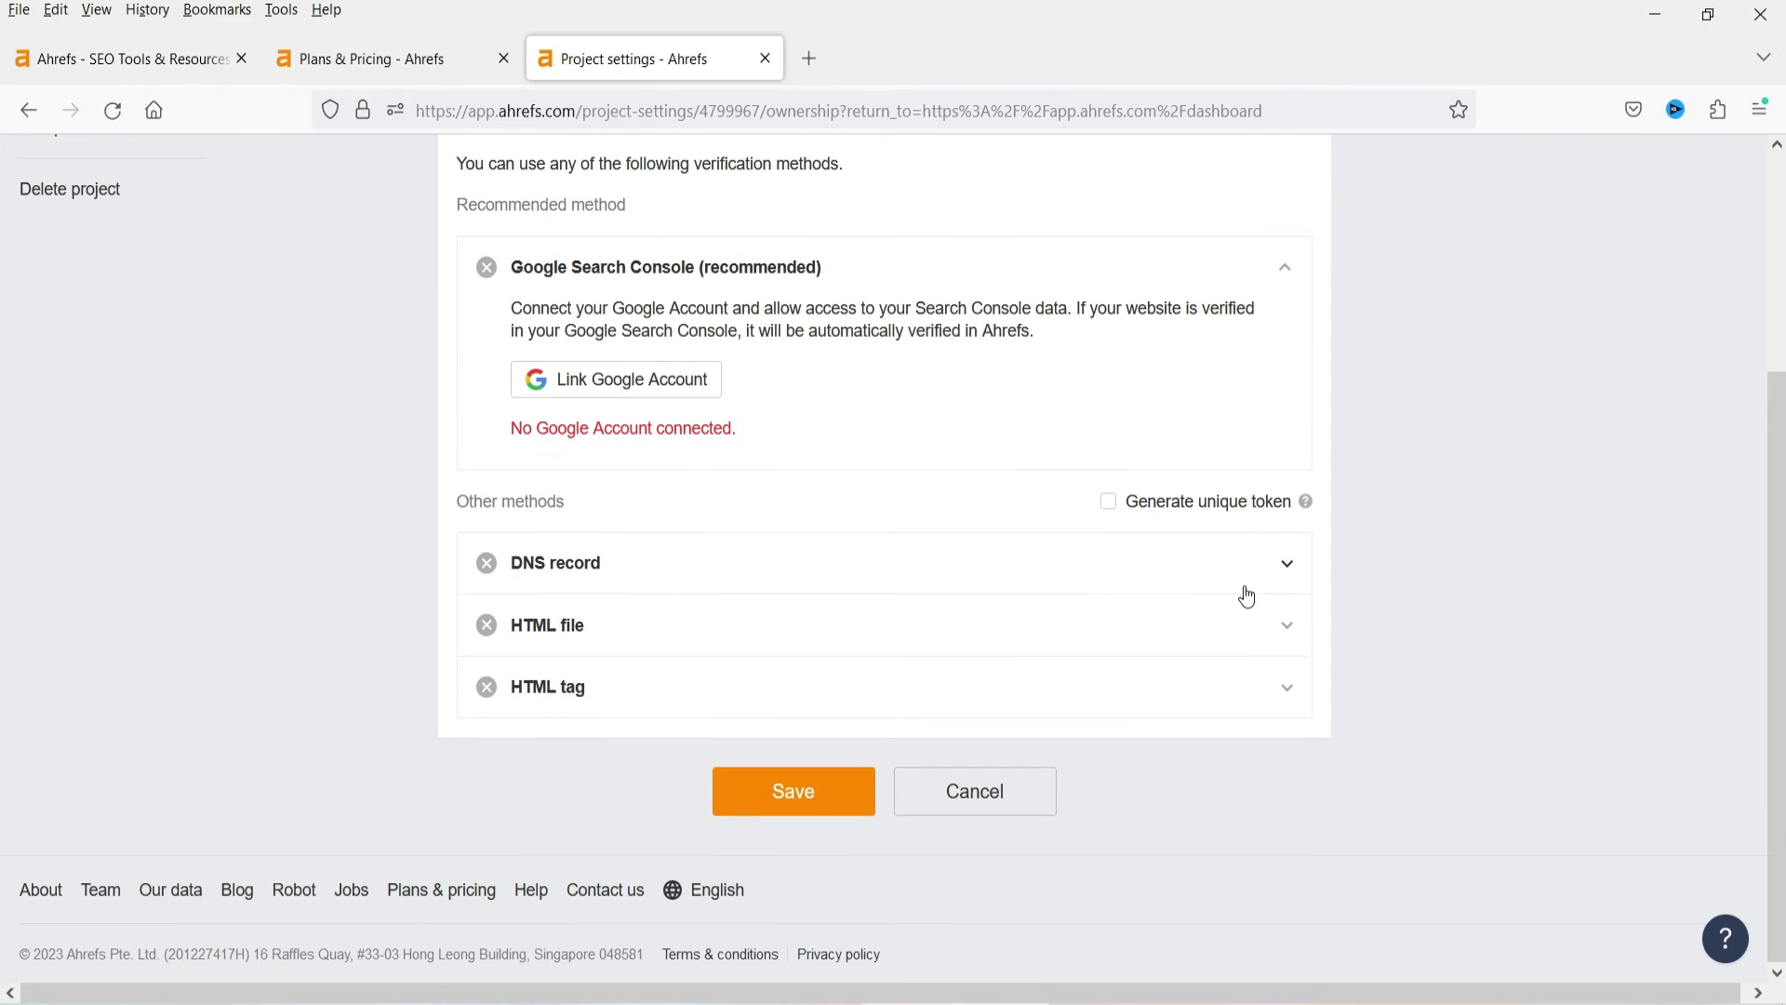
click(1286, 573)
click(1286, 570)
click(1287, 629)
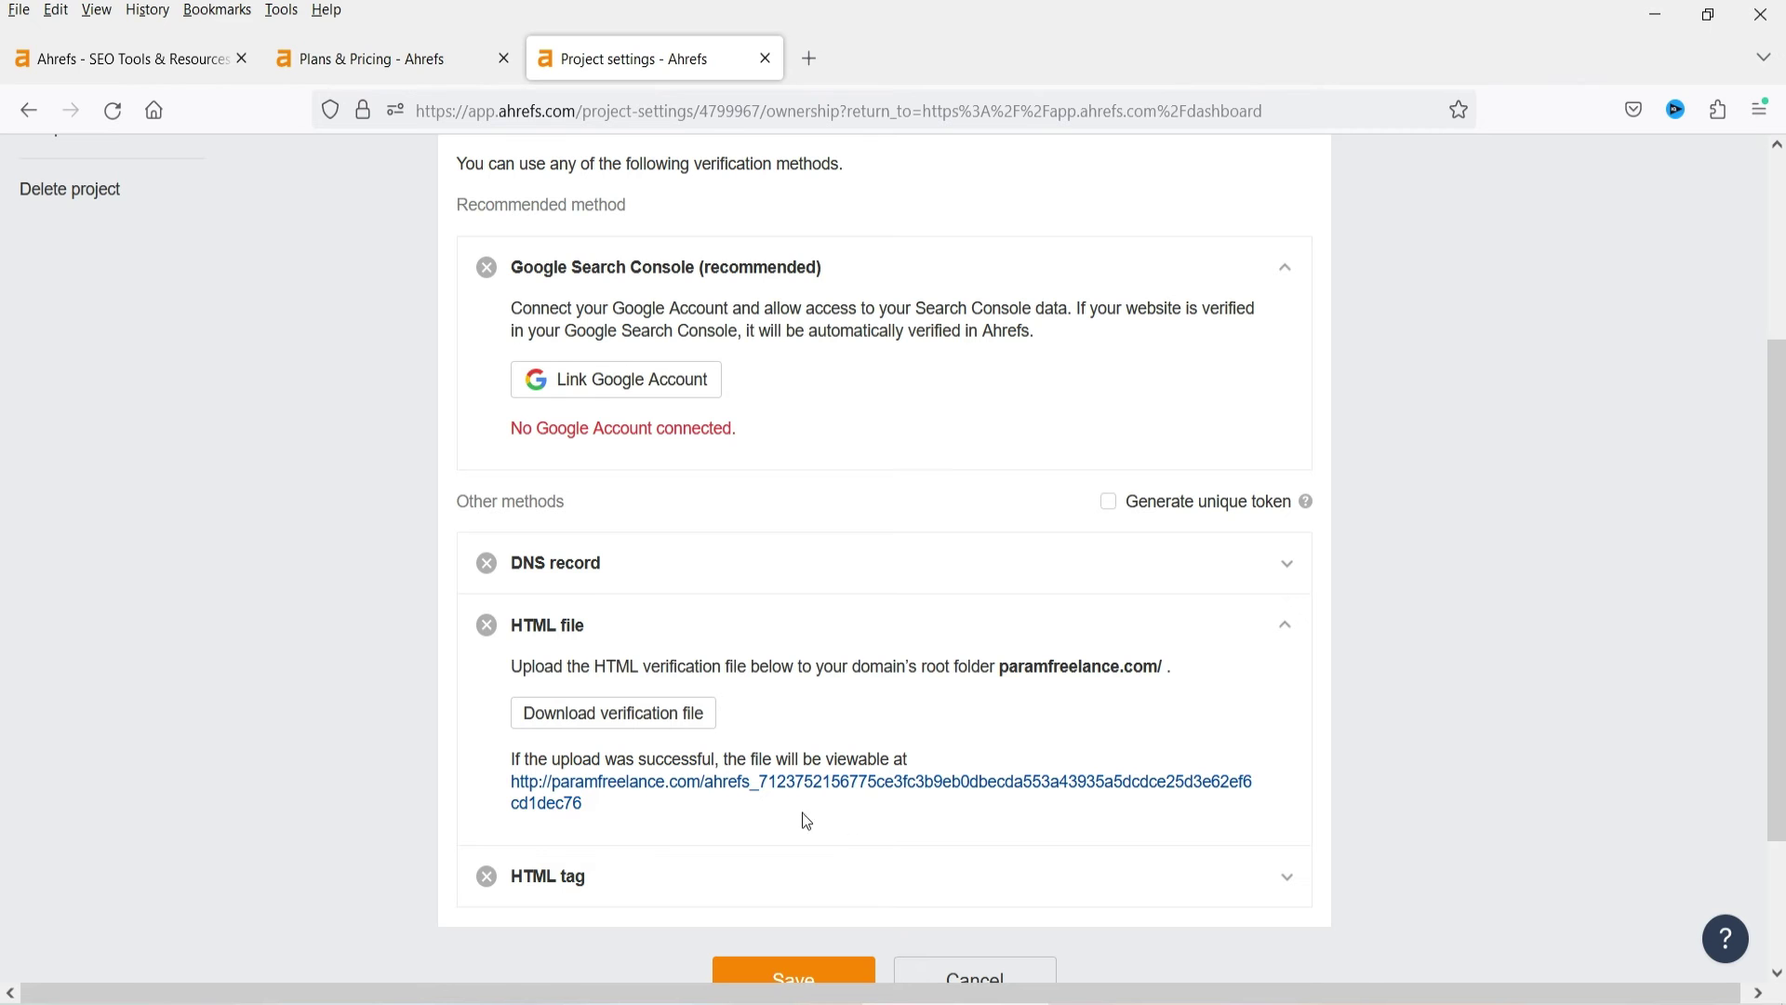
scroll(970, 665, down, 2)
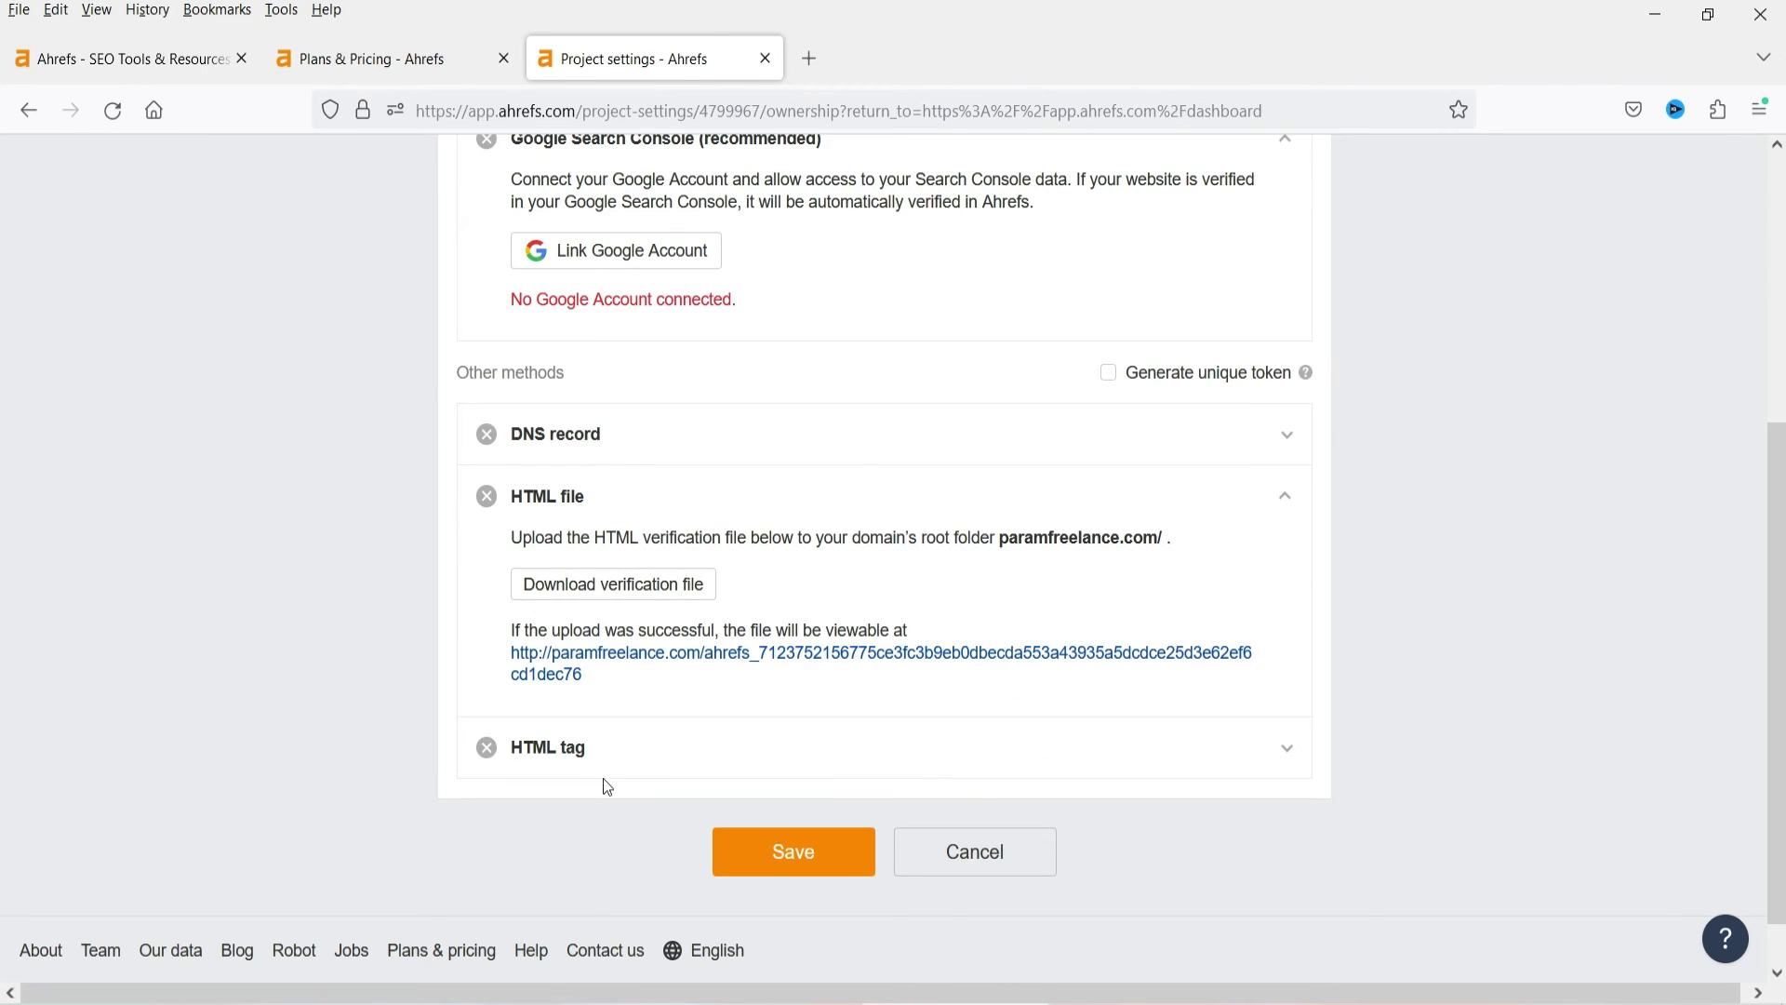
click(650, 755)
scroll(785, 669, down, 4)
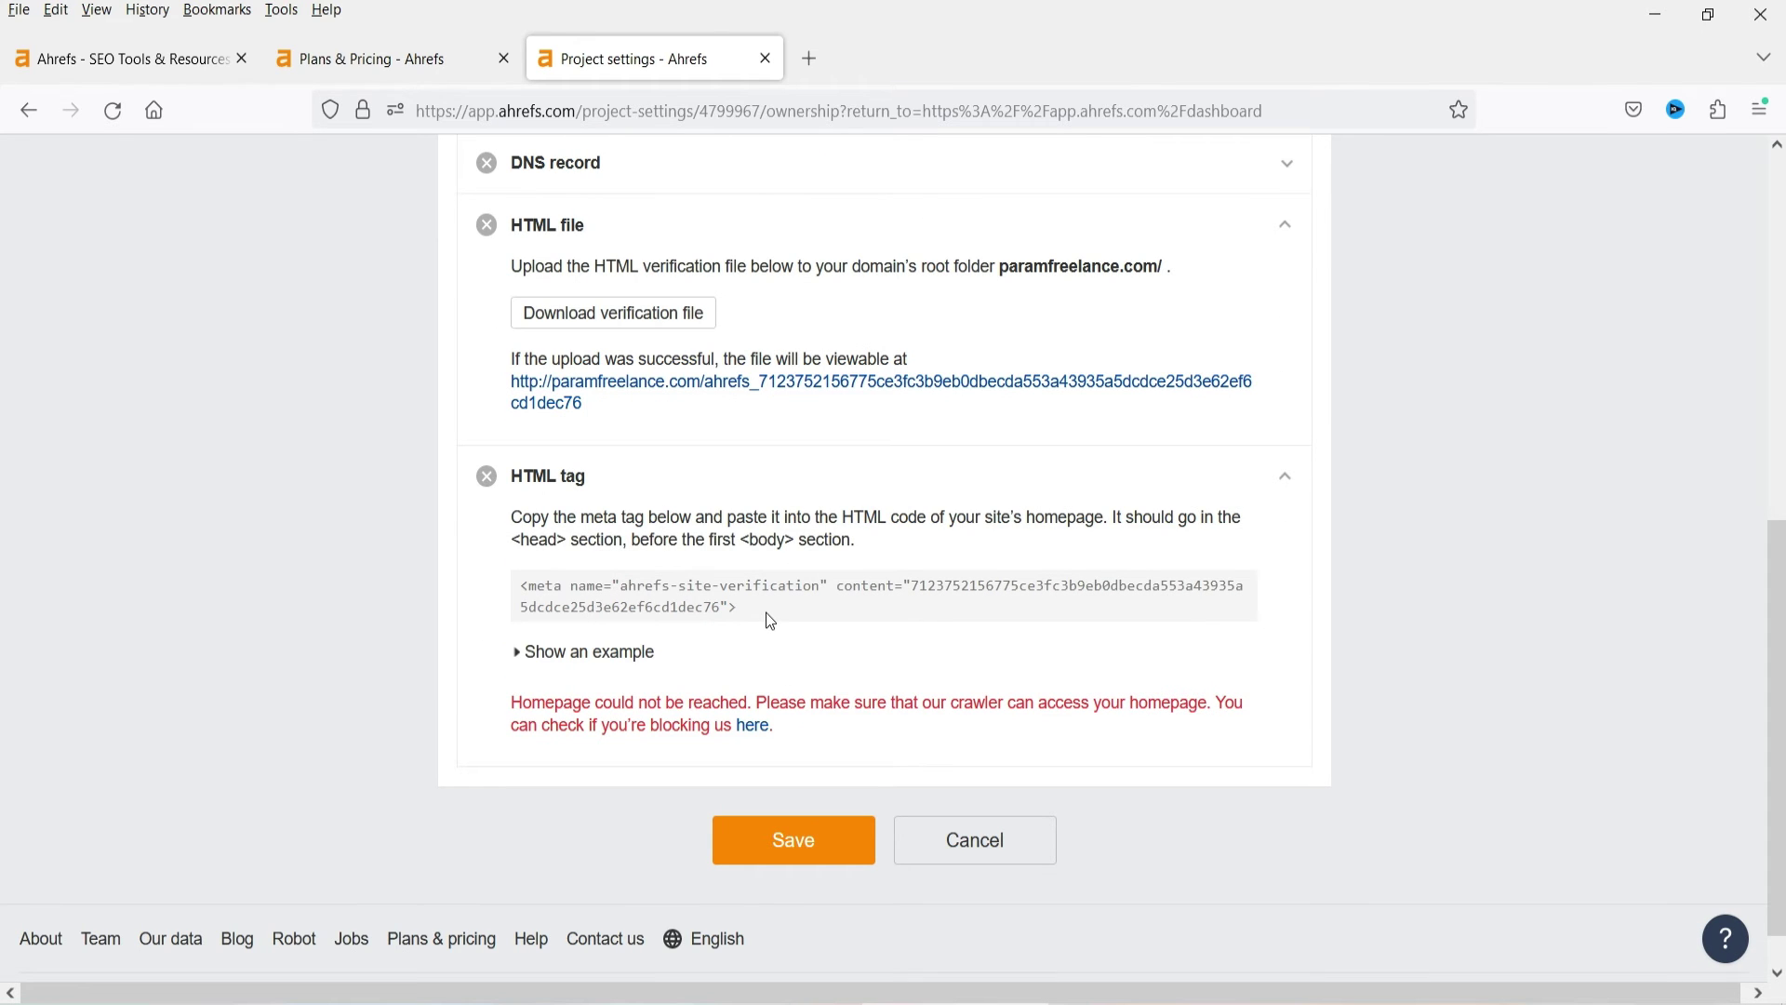
- Copy the Ahrefs site verification meta tag, add it to Elementor's Header custom code in WordPress, and update the snippet
click(583, 594)
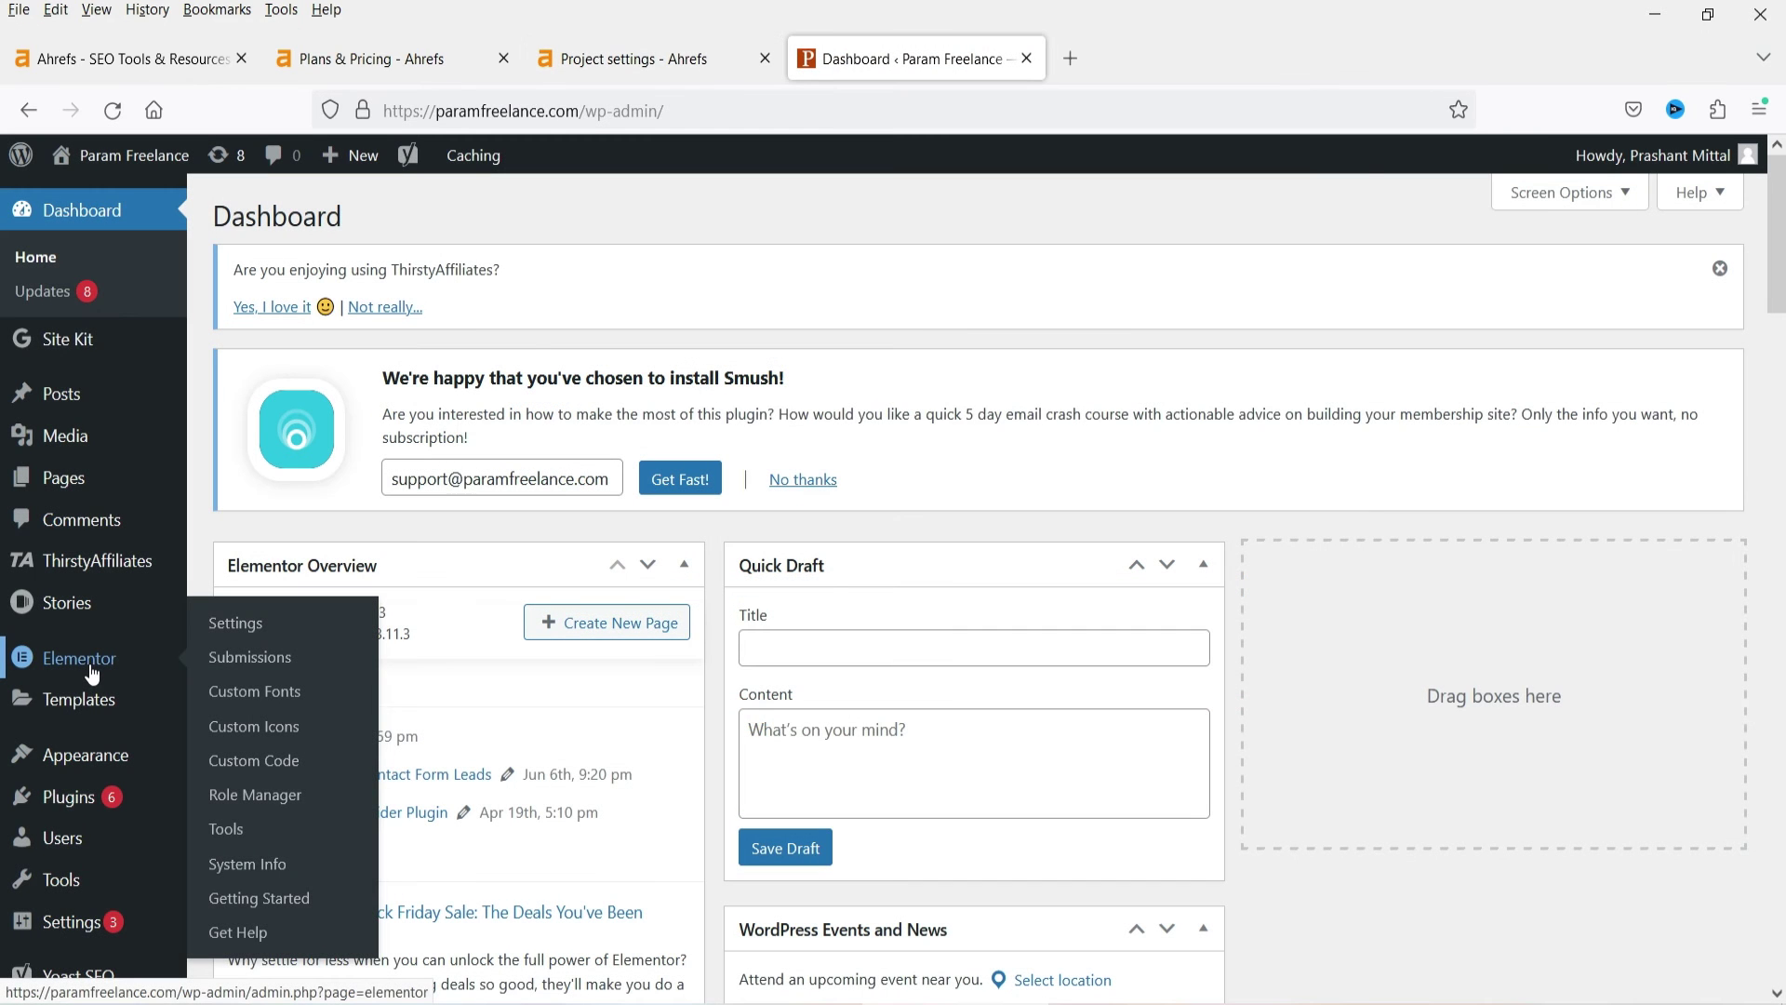
click(297, 761)
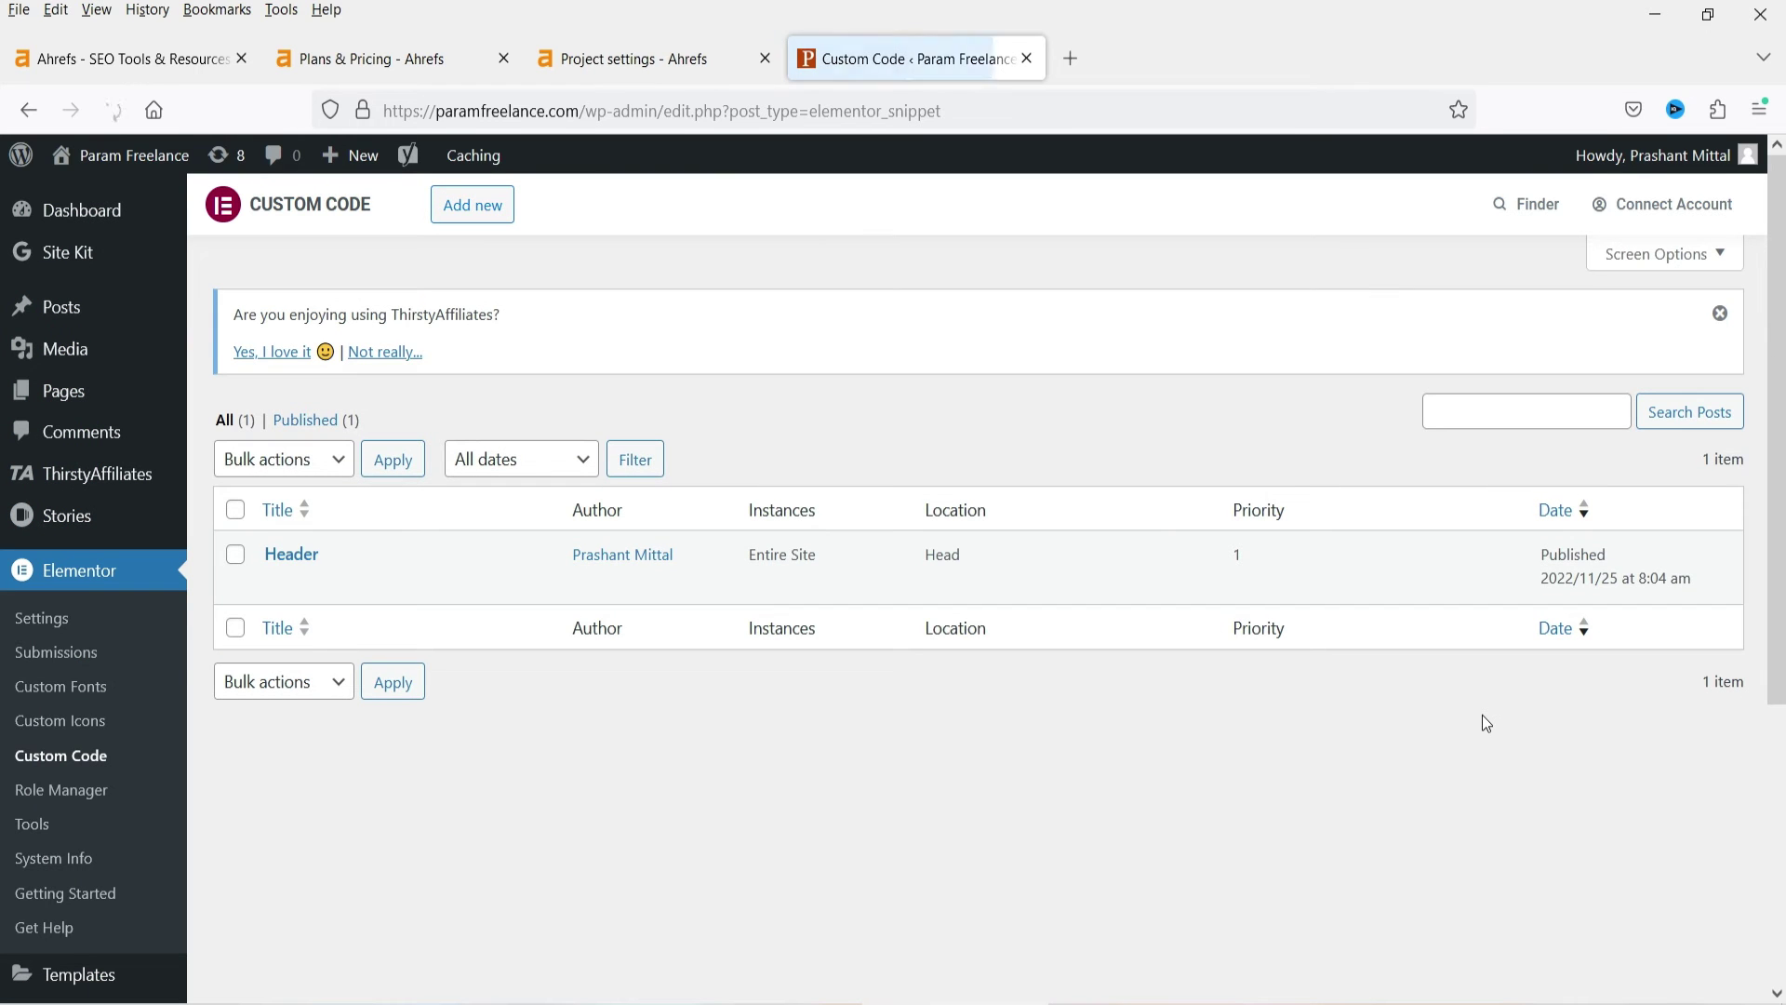
click(279, 583)
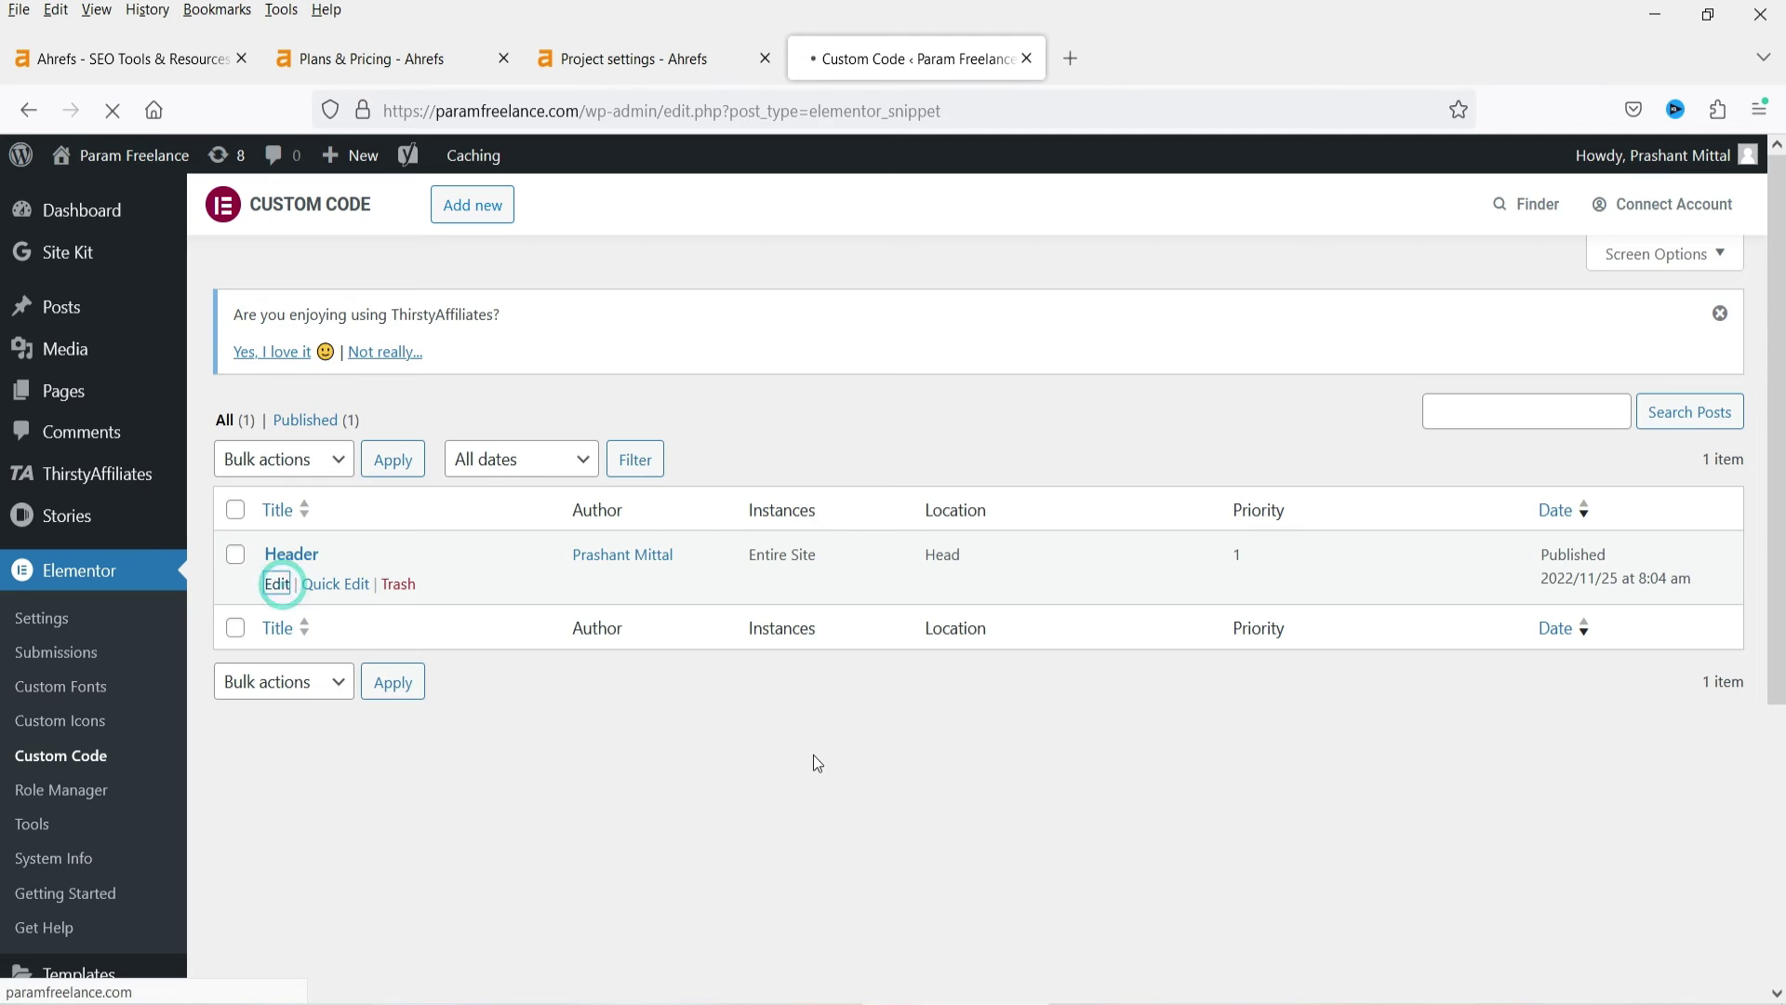
scroll(810, 722, down, 5)
click(1263, 822)
key(Return)
click(1692, 333)
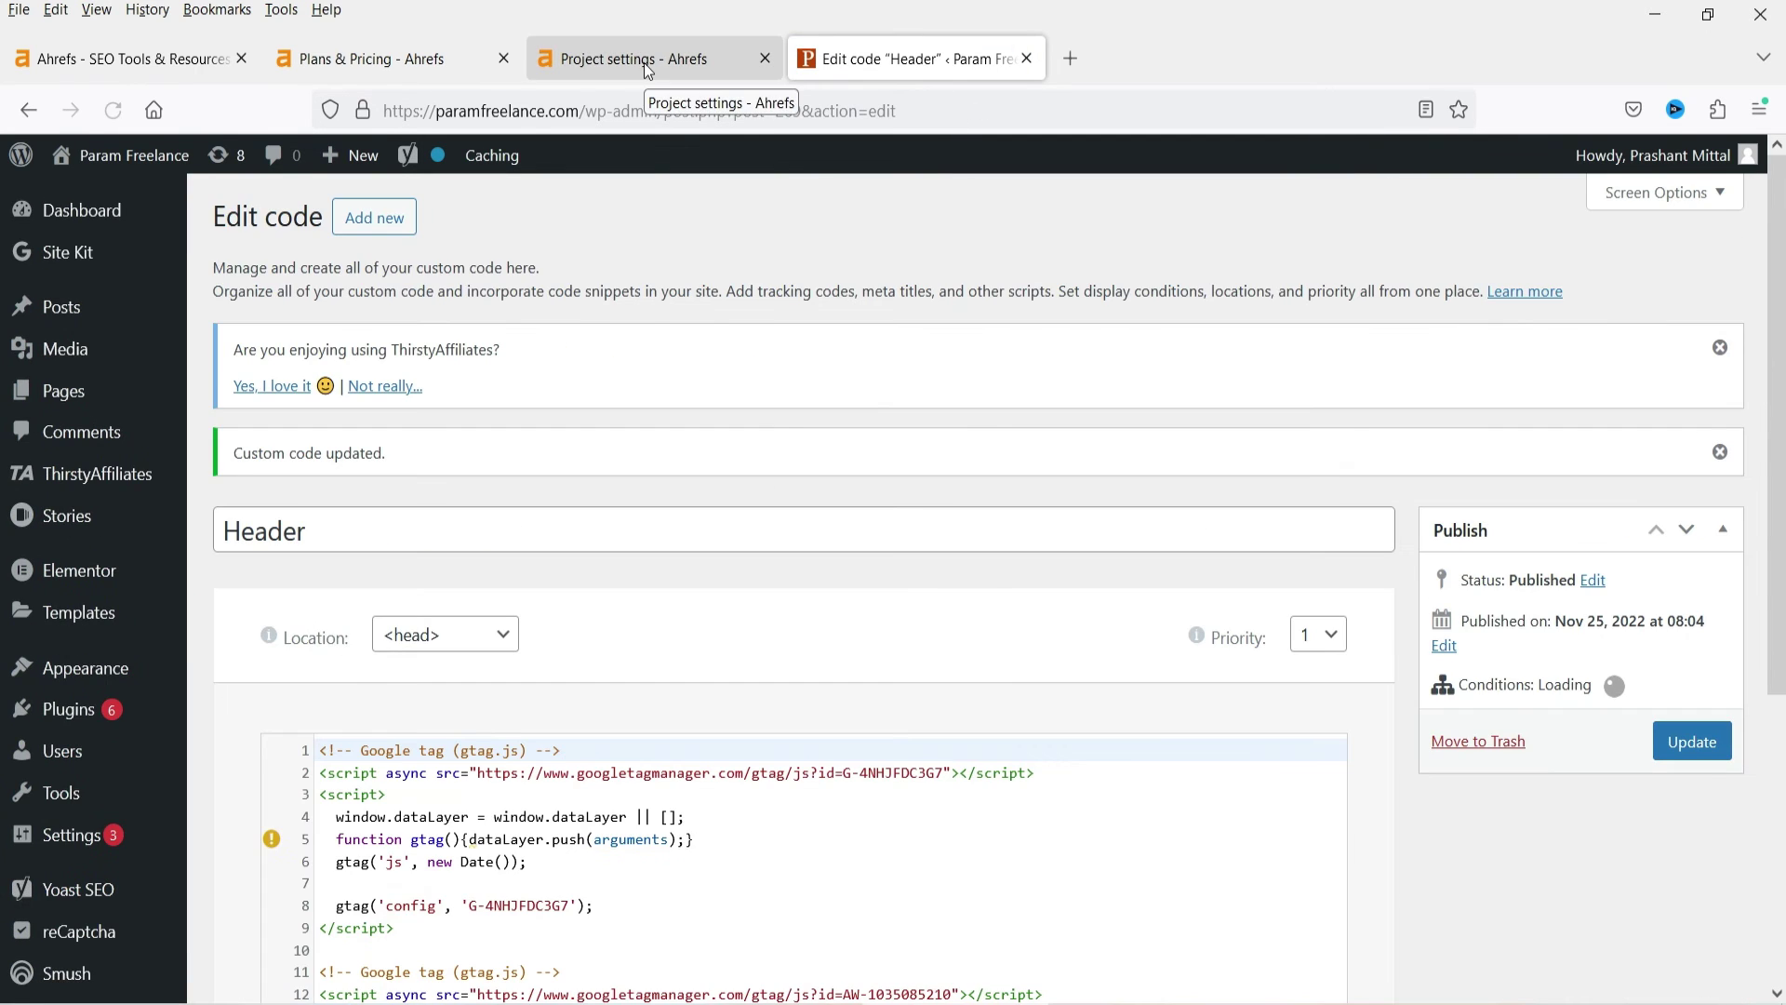
- Return to the Ahrefs project settings, view the HTML tag example, and collapse the HTML tag section
click(633, 59)
click(598, 650)
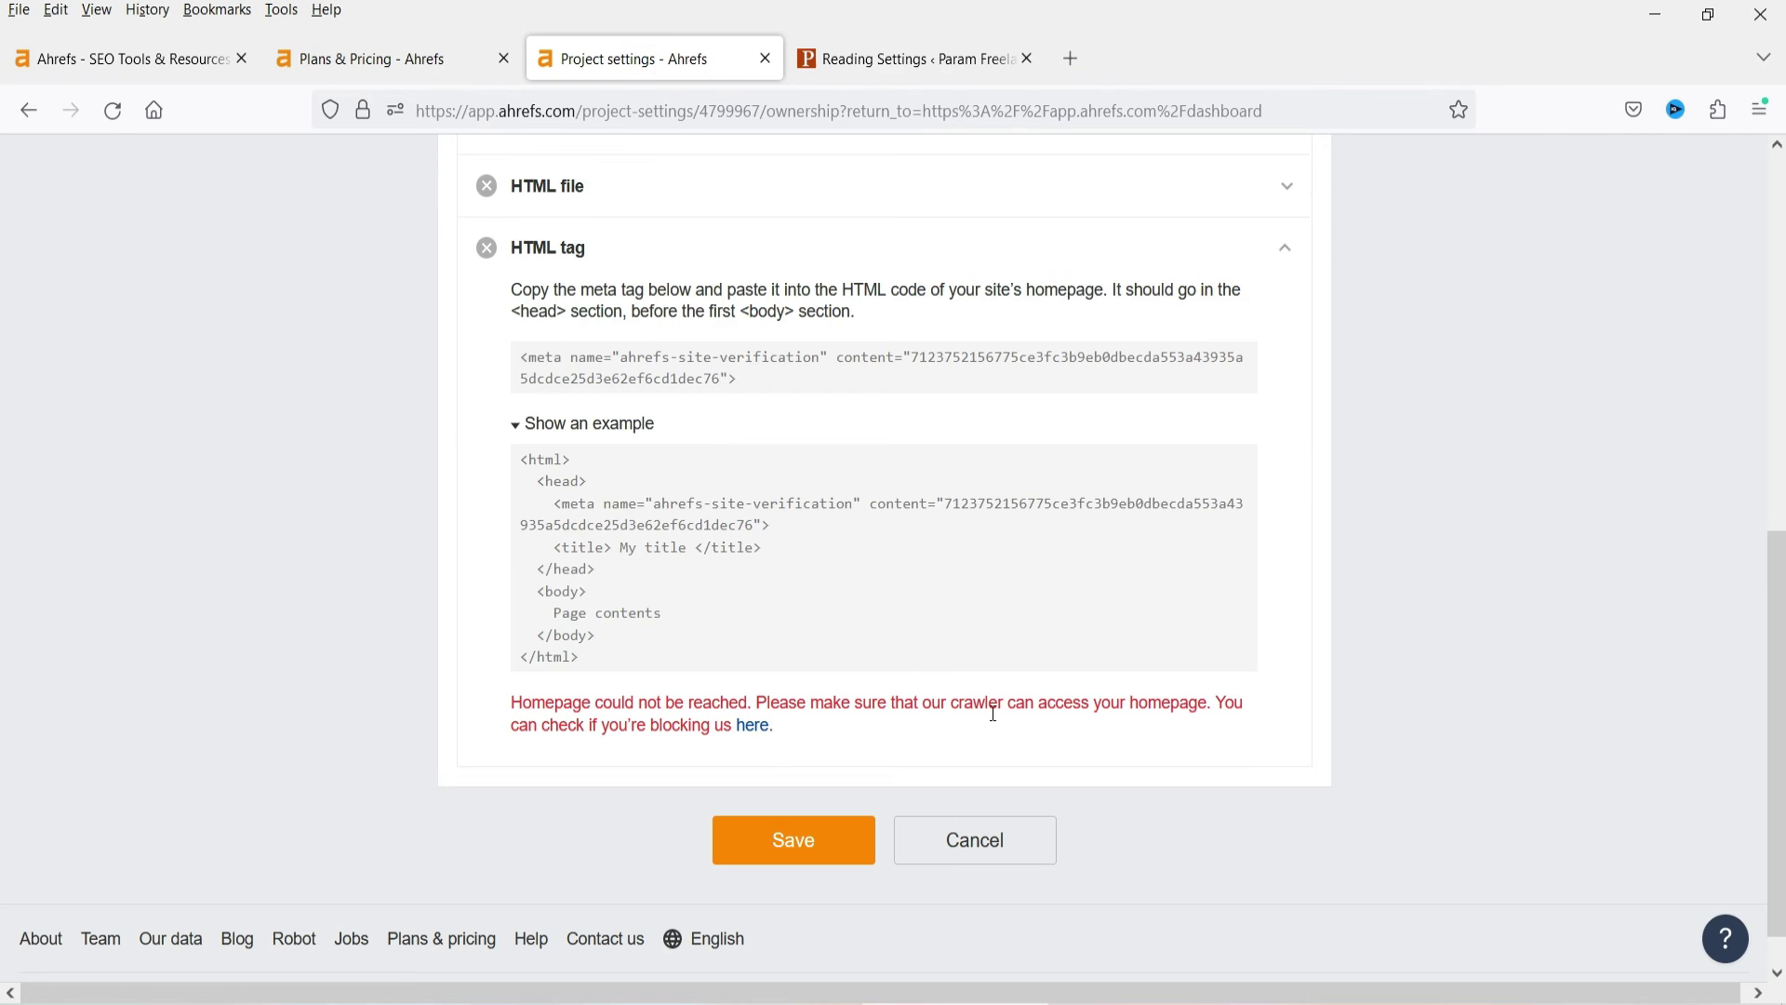
click(1283, 251)
scroll(1407, 549, up, 3)
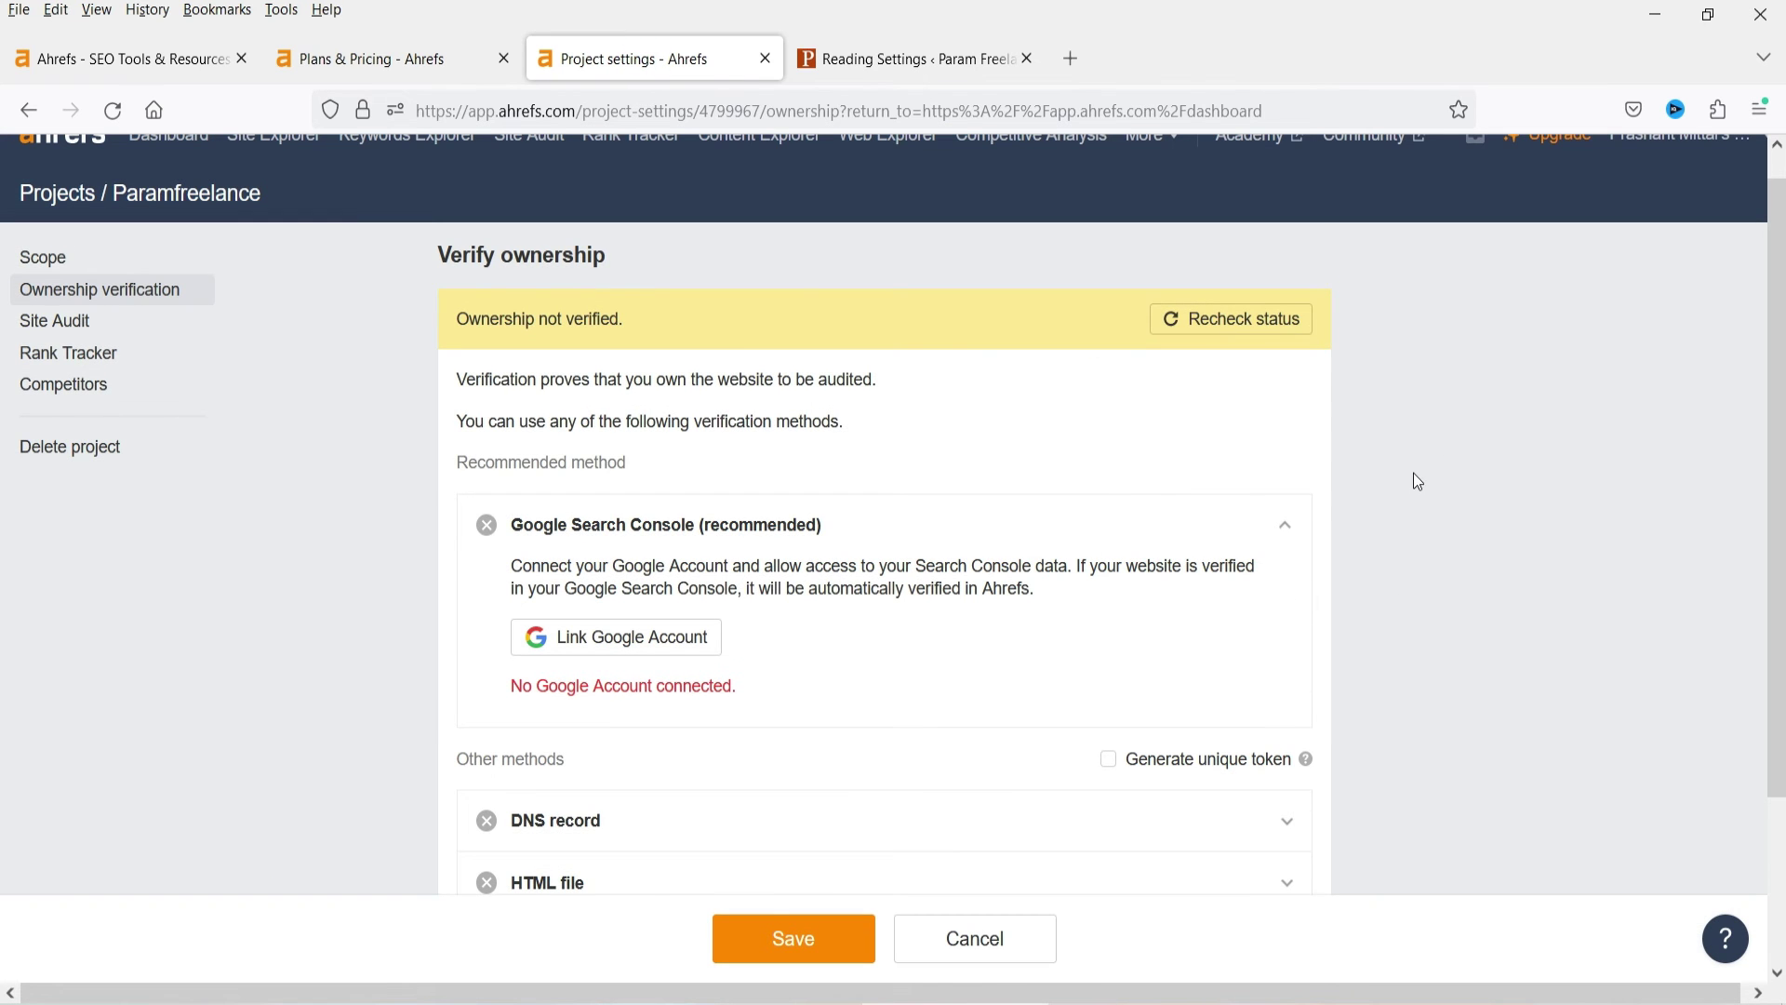
- Recheck the ownership status, review the HTML tag method and its example, and save the Paramfreelance project's verification settings
click(1260, 323)
scroll(1358, 451, down, 3)
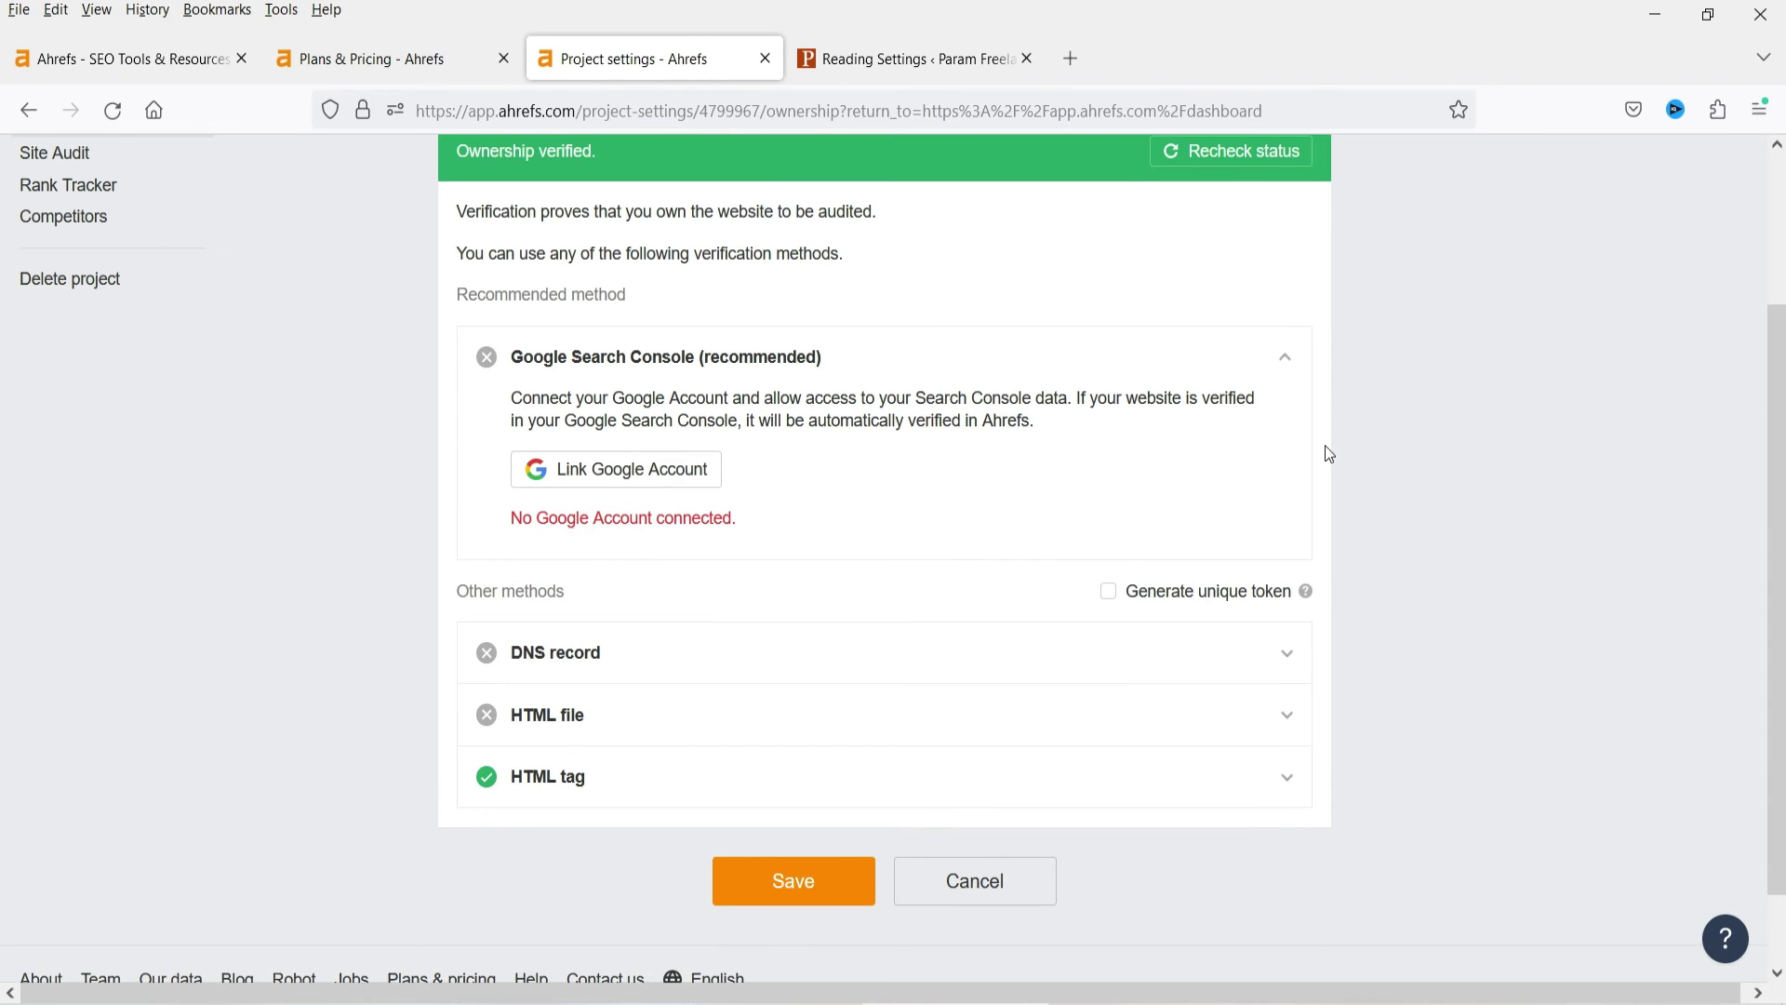
click(1275, 778)
scroll(553, 447, down, 5)
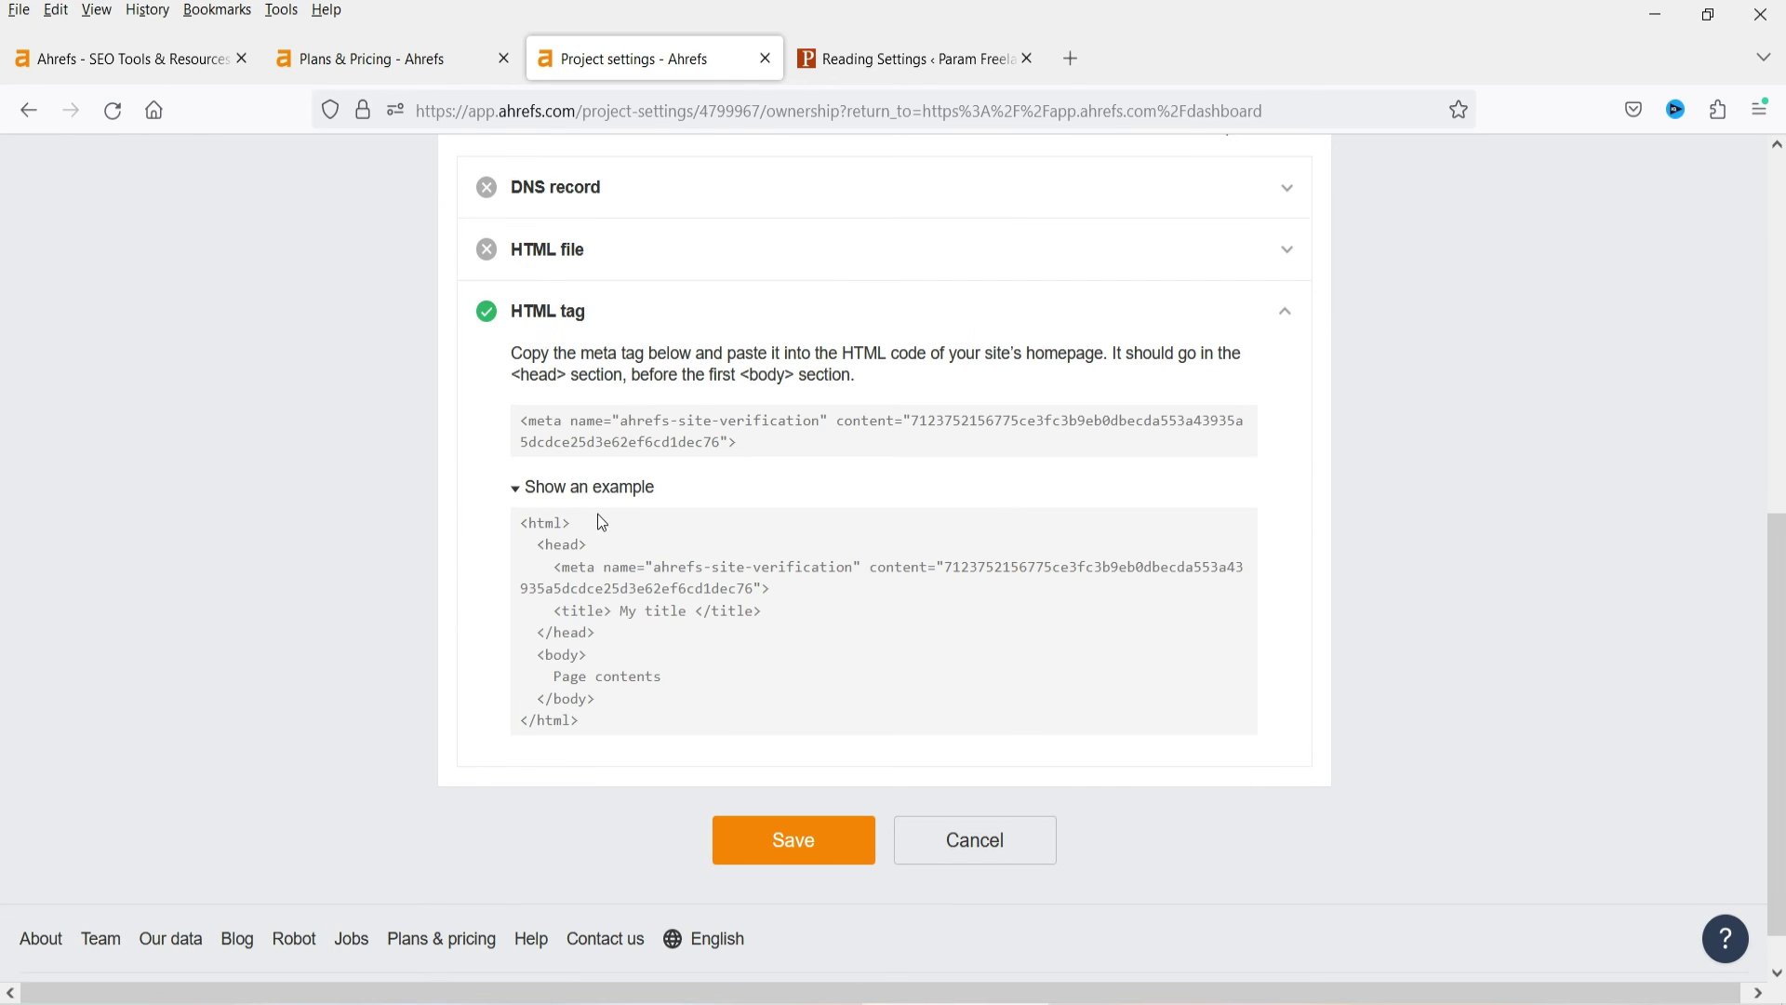
click(884, 60)
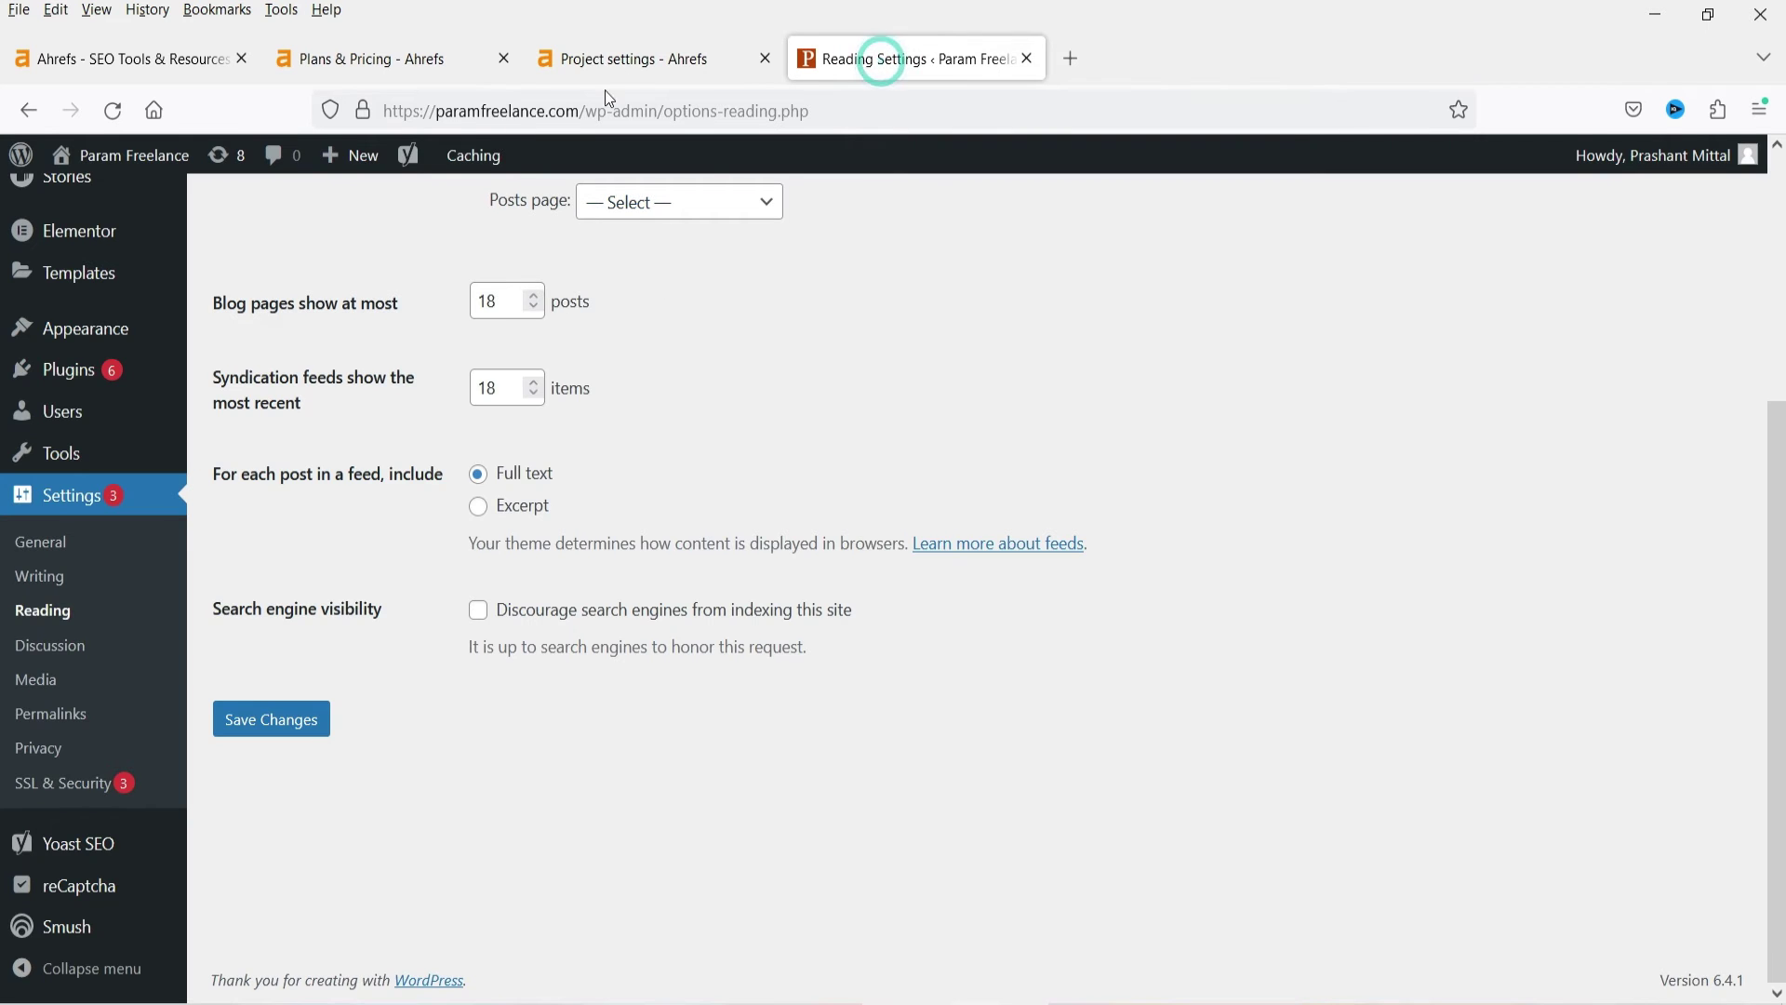
click(623, 61)
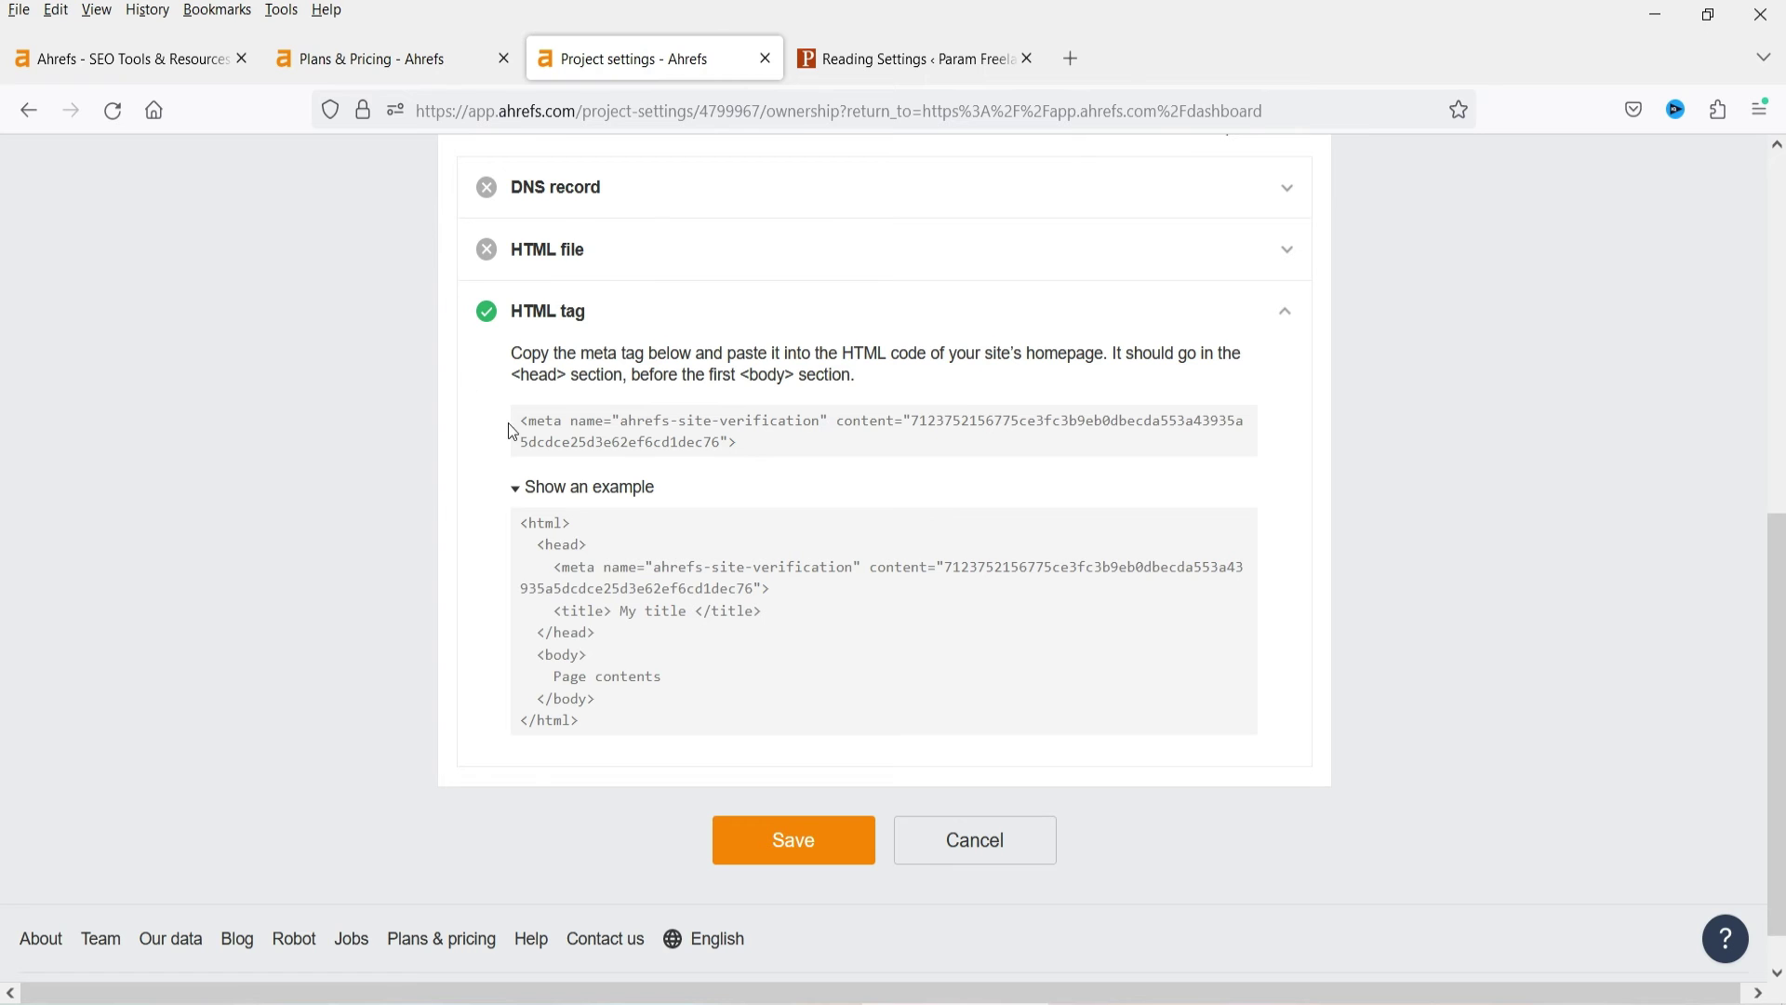
click(797, 858)
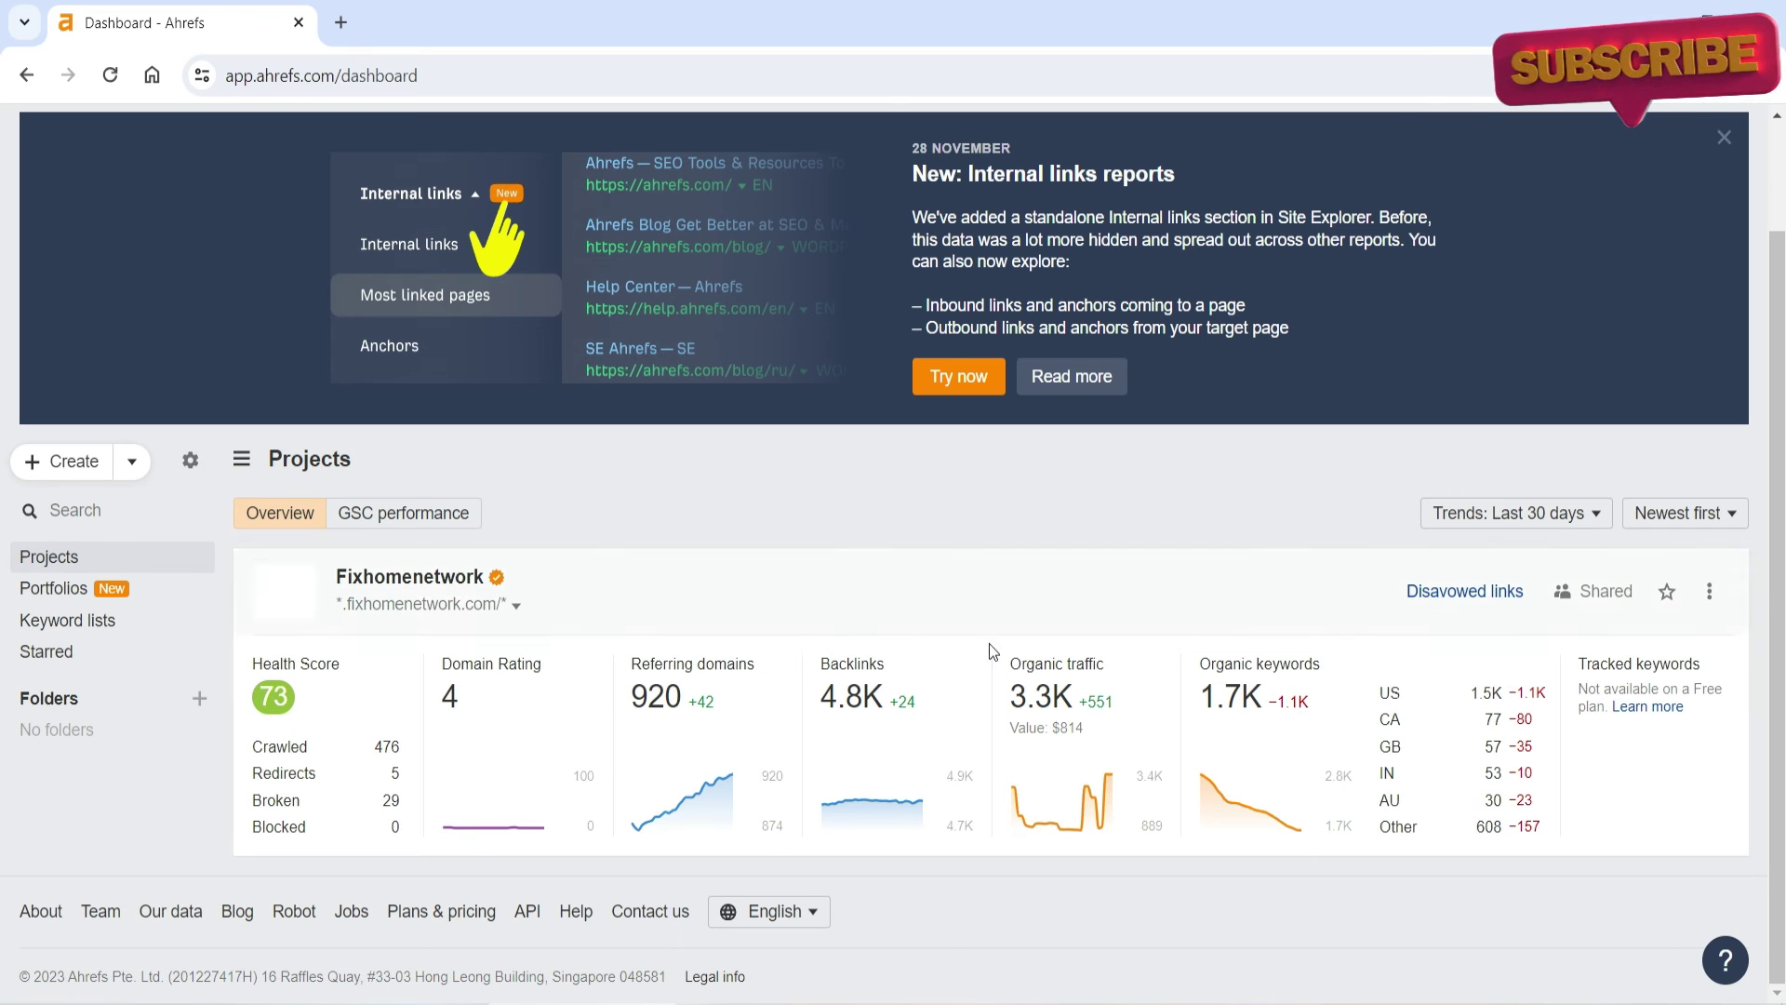
- Open the Fixhomenetwork project's overview and examine its backlink profile, performance charts, organic competitors, organic pages and traffic by location
click(392, 590)
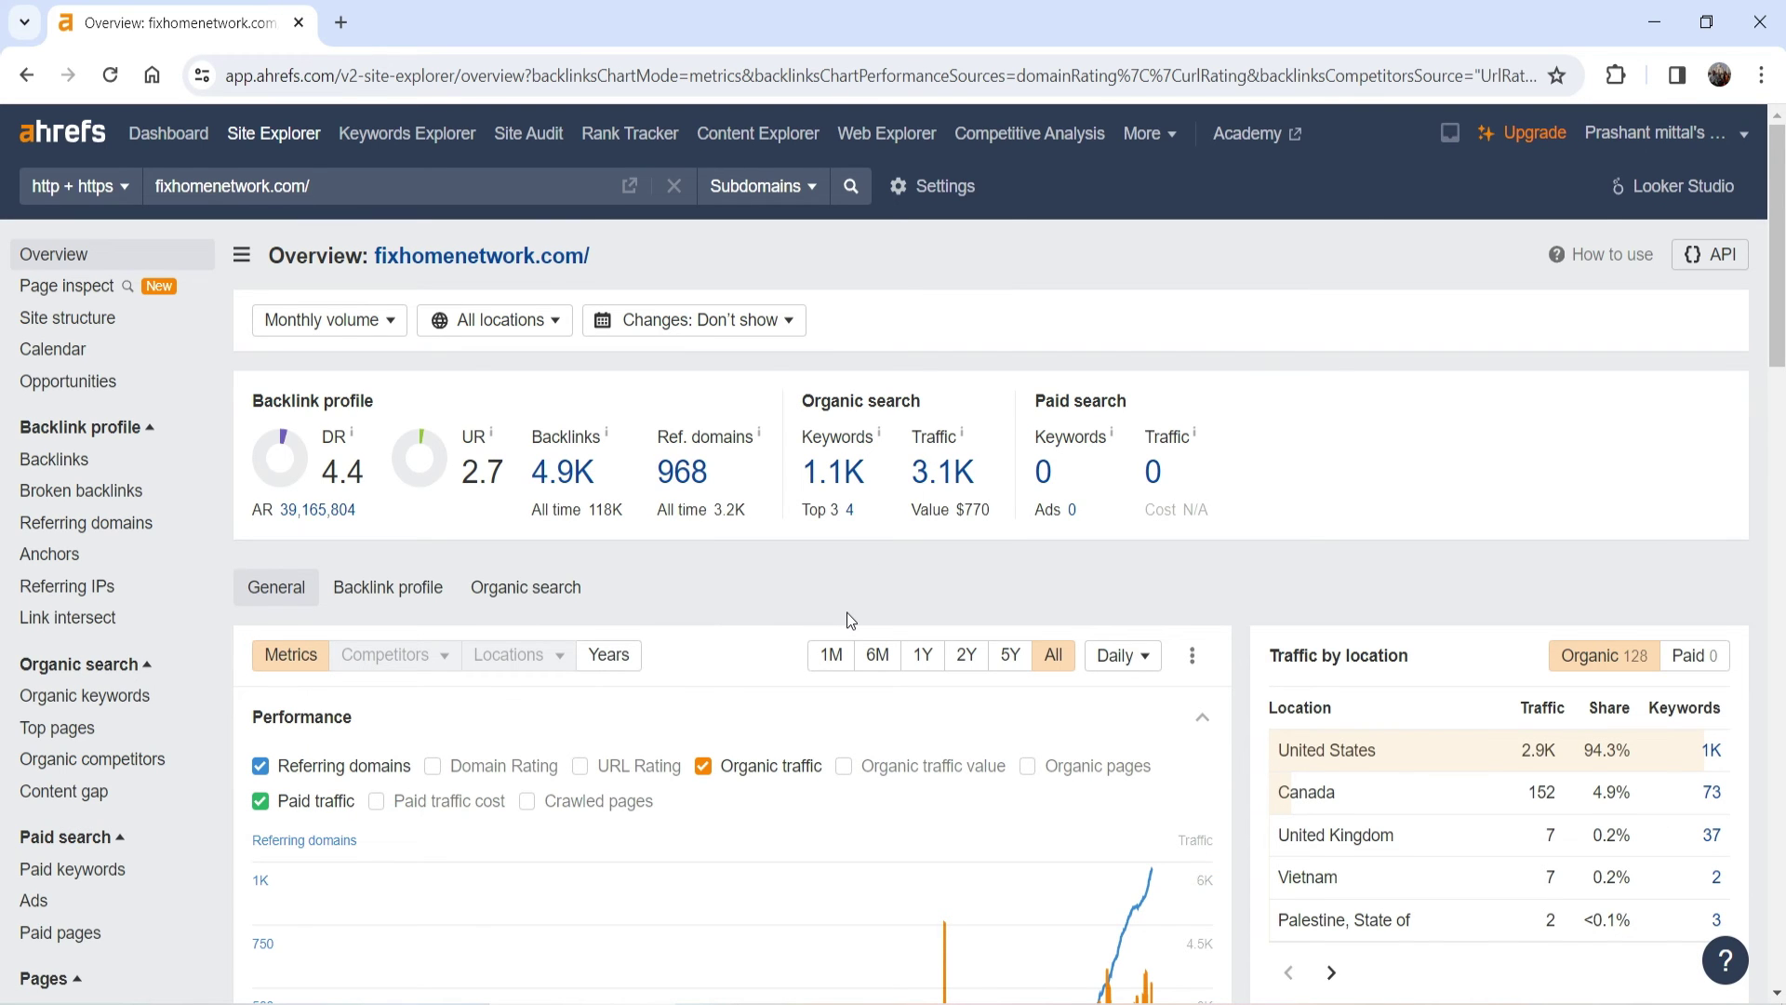
scroll(1117, 637, down, 6)
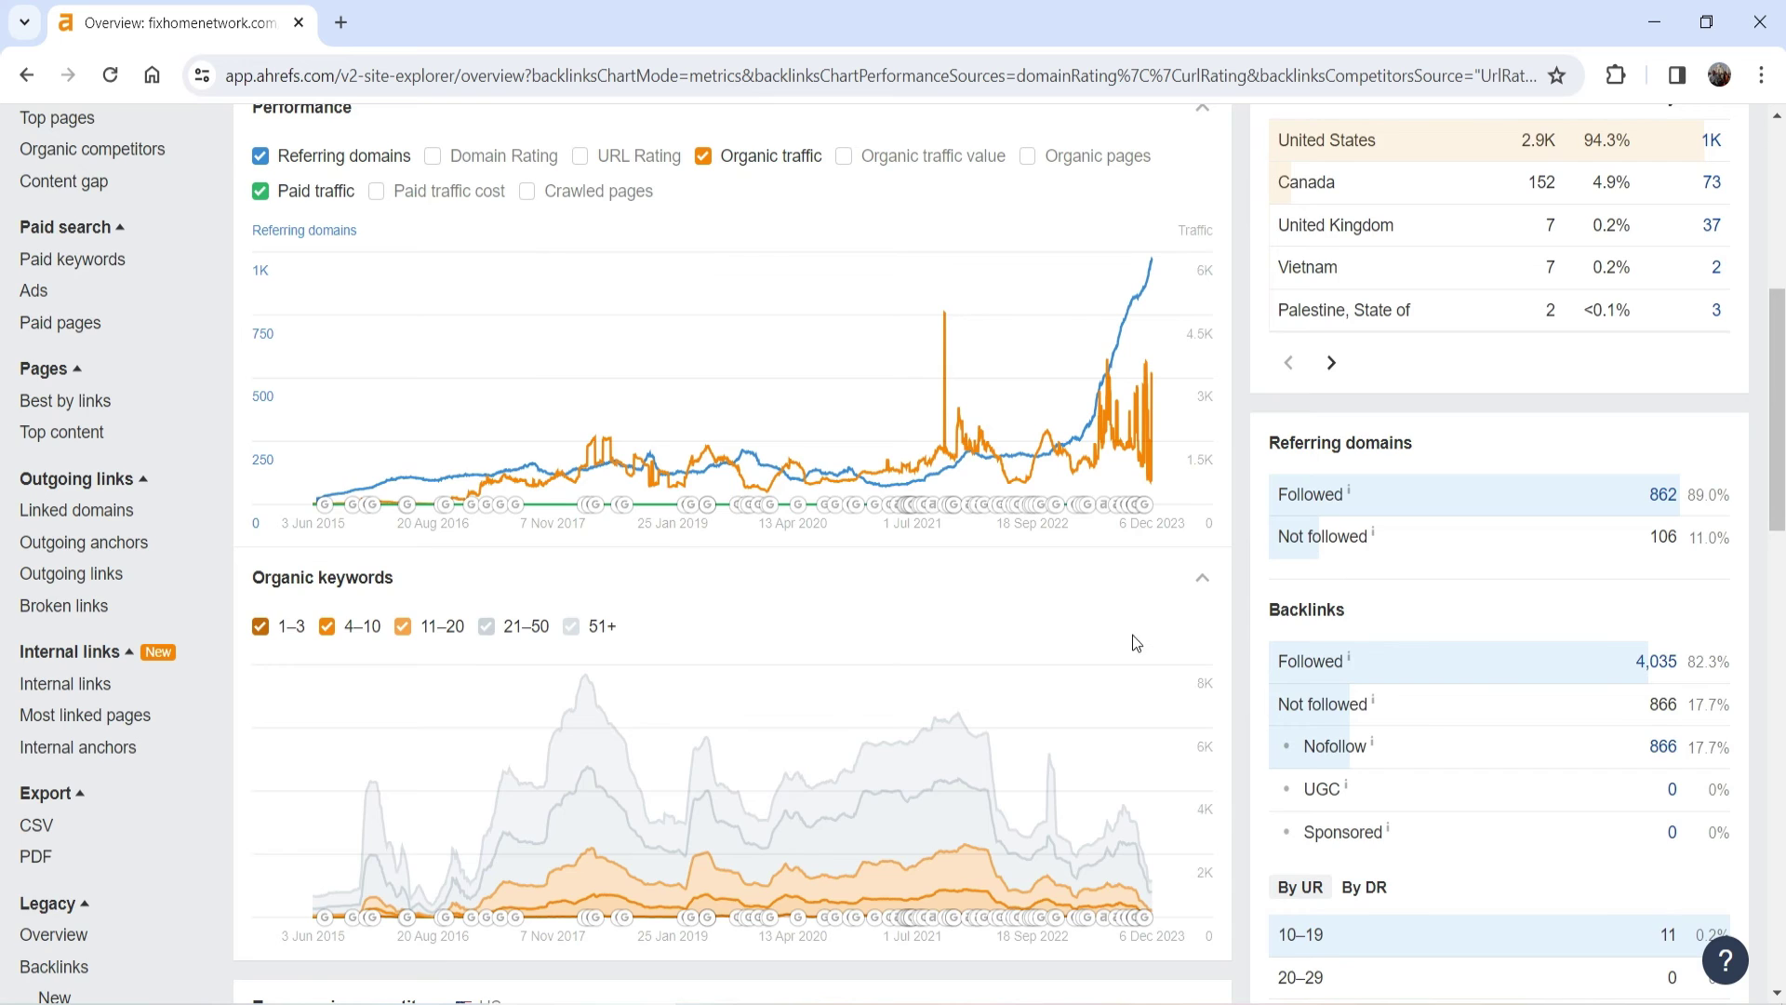
scroll(1131, 634, up, 6)
scroll(655, 300, down, 4)
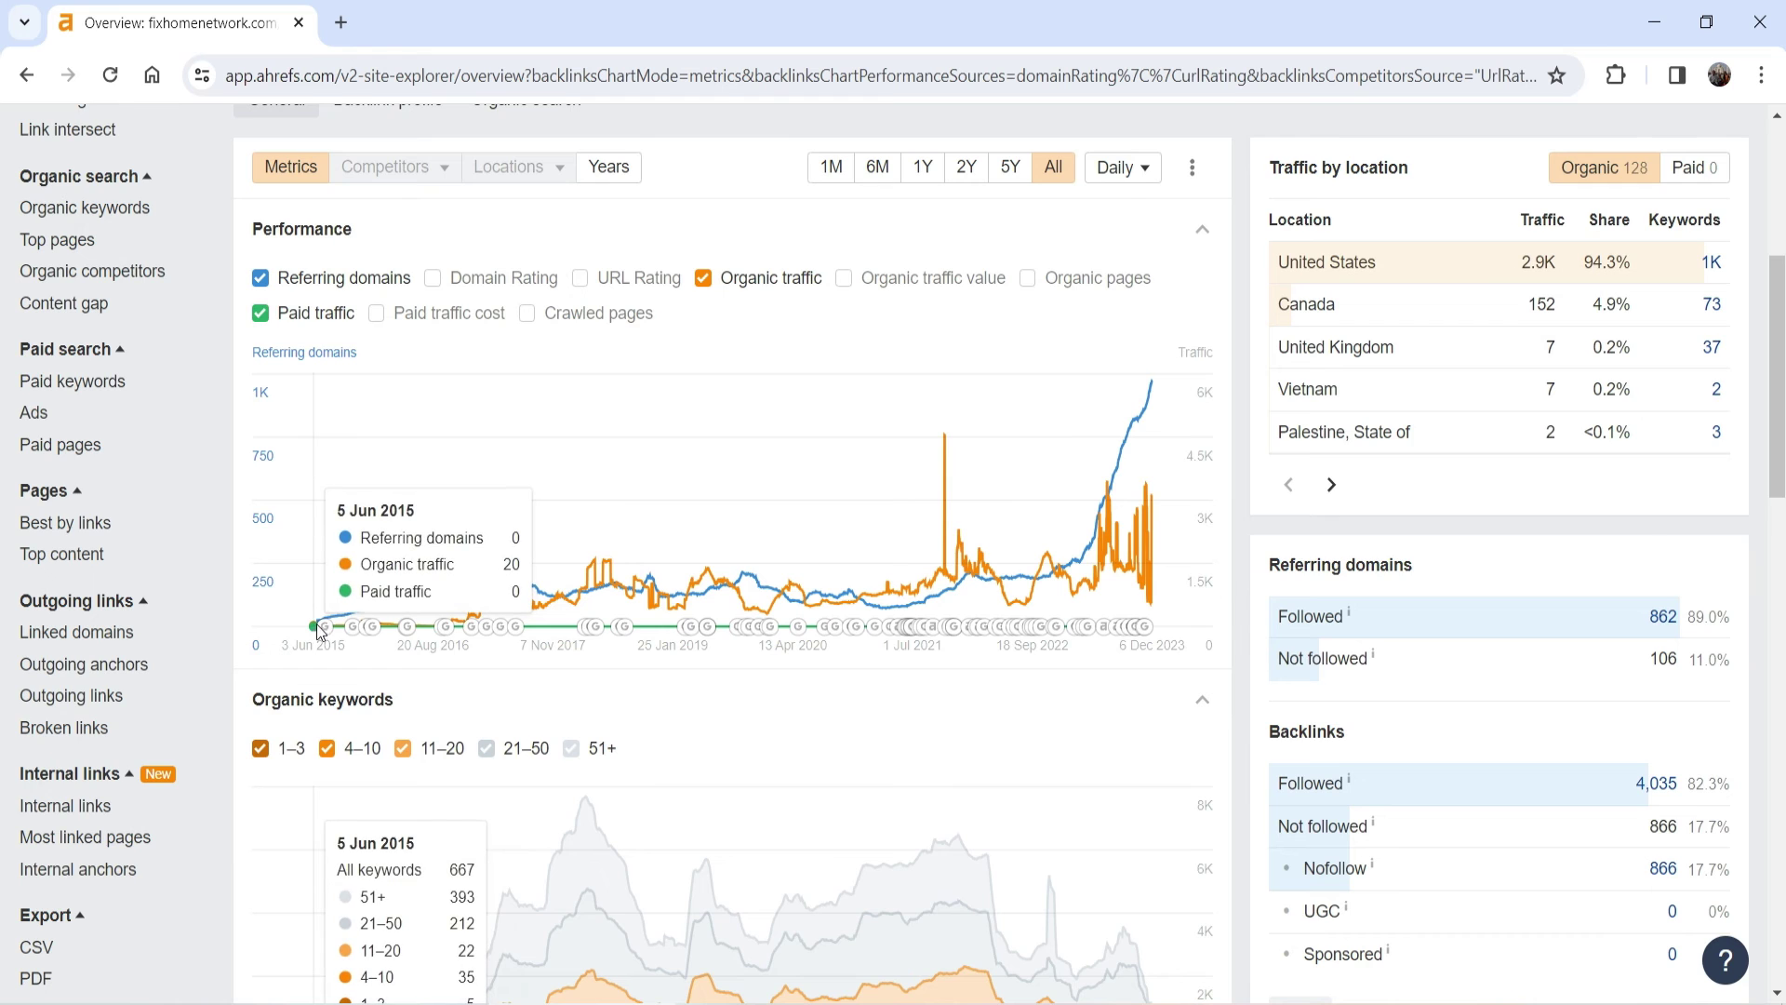
scroll(1221, 400, down, 6)
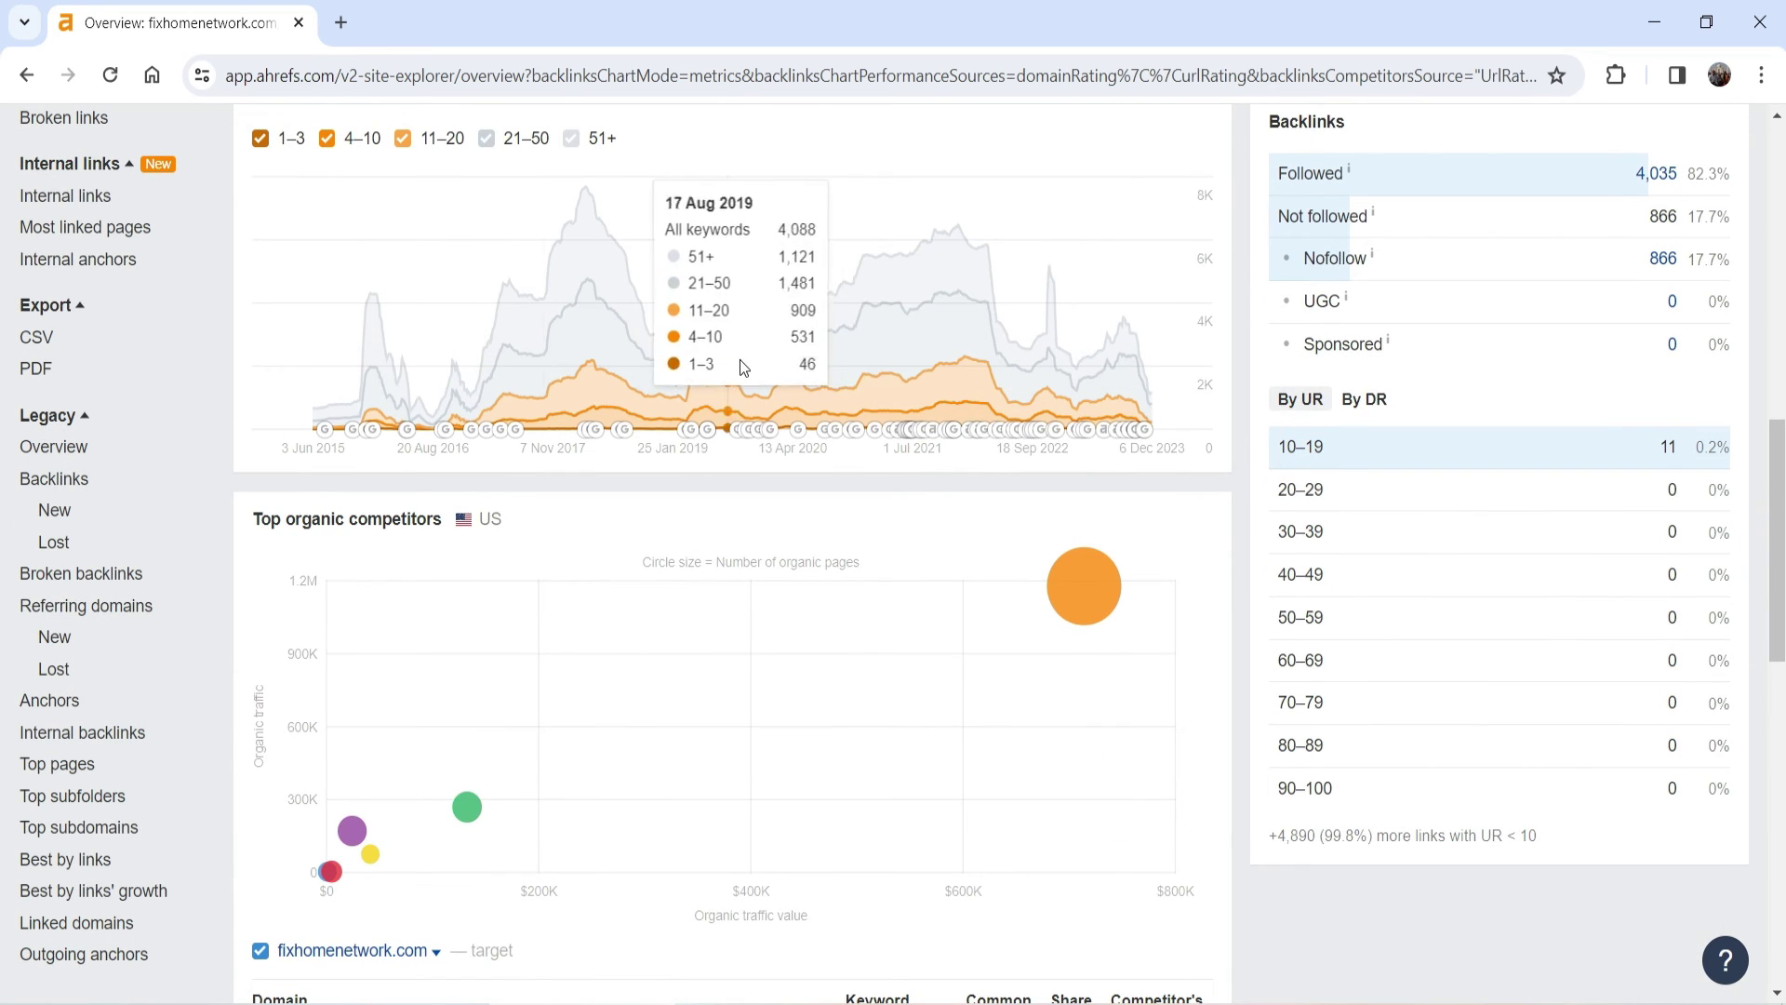
scroll(555, 363, down, 6)
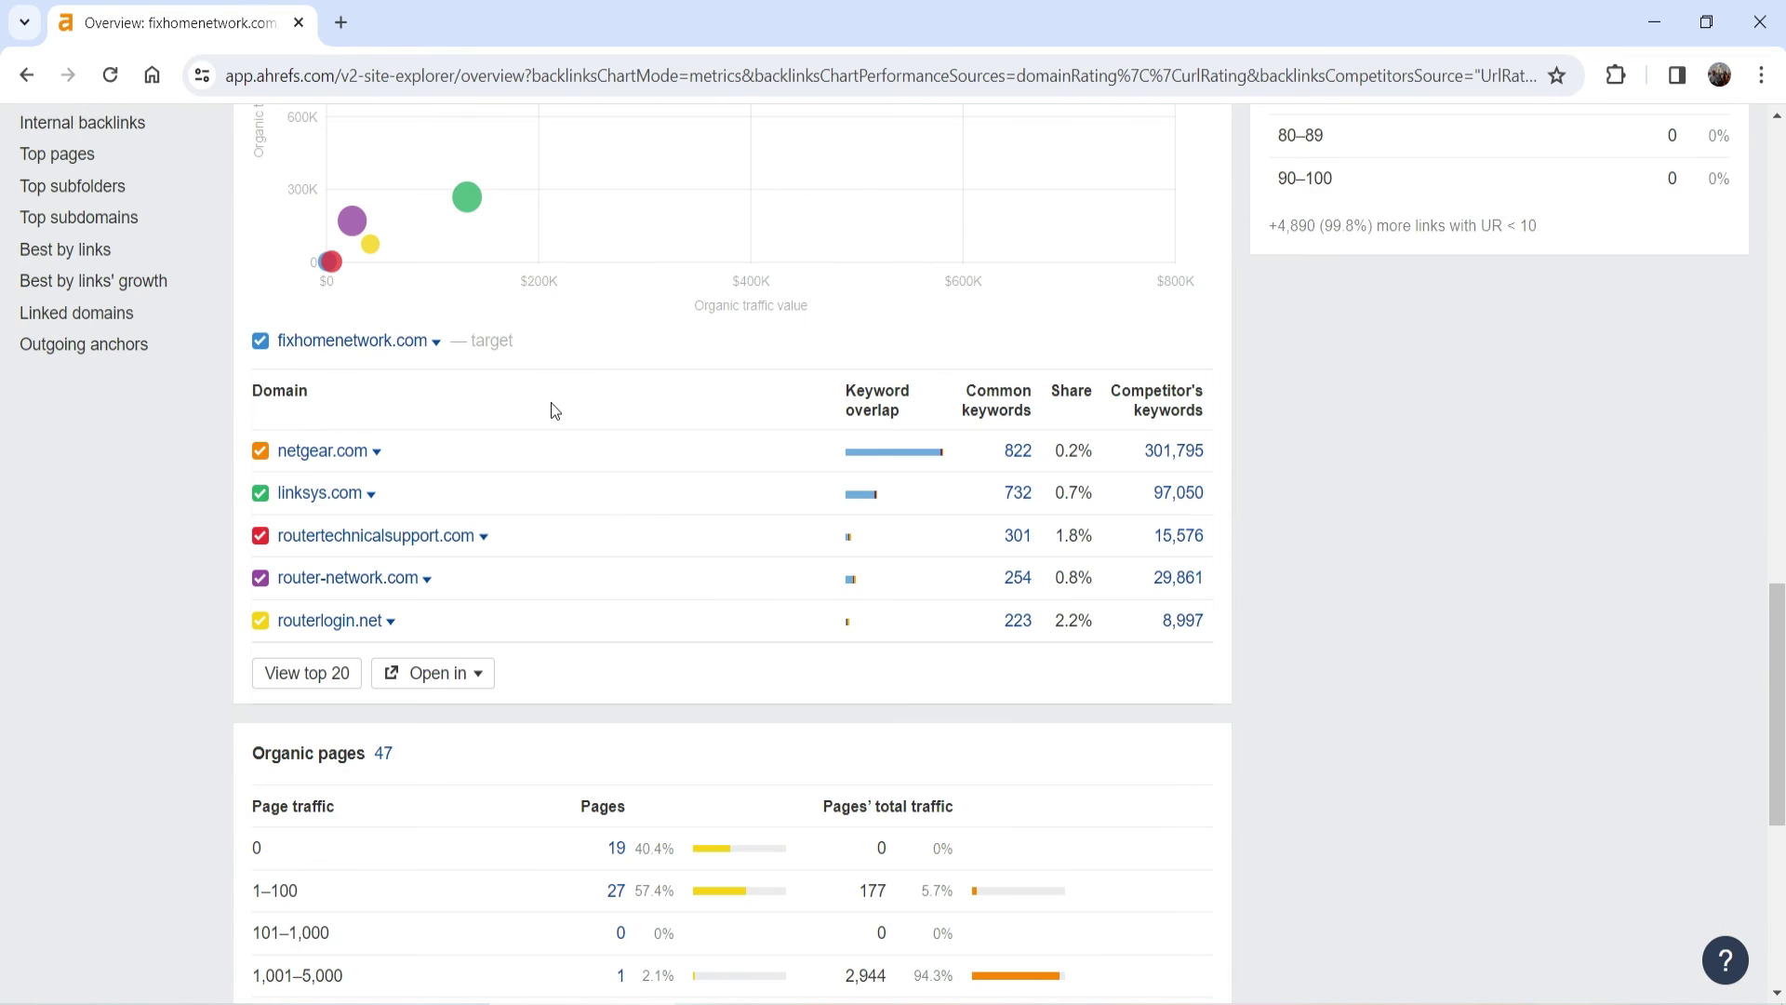
scroll(1349, 587, down, 4)
scroll(1378, 569, up, 18)
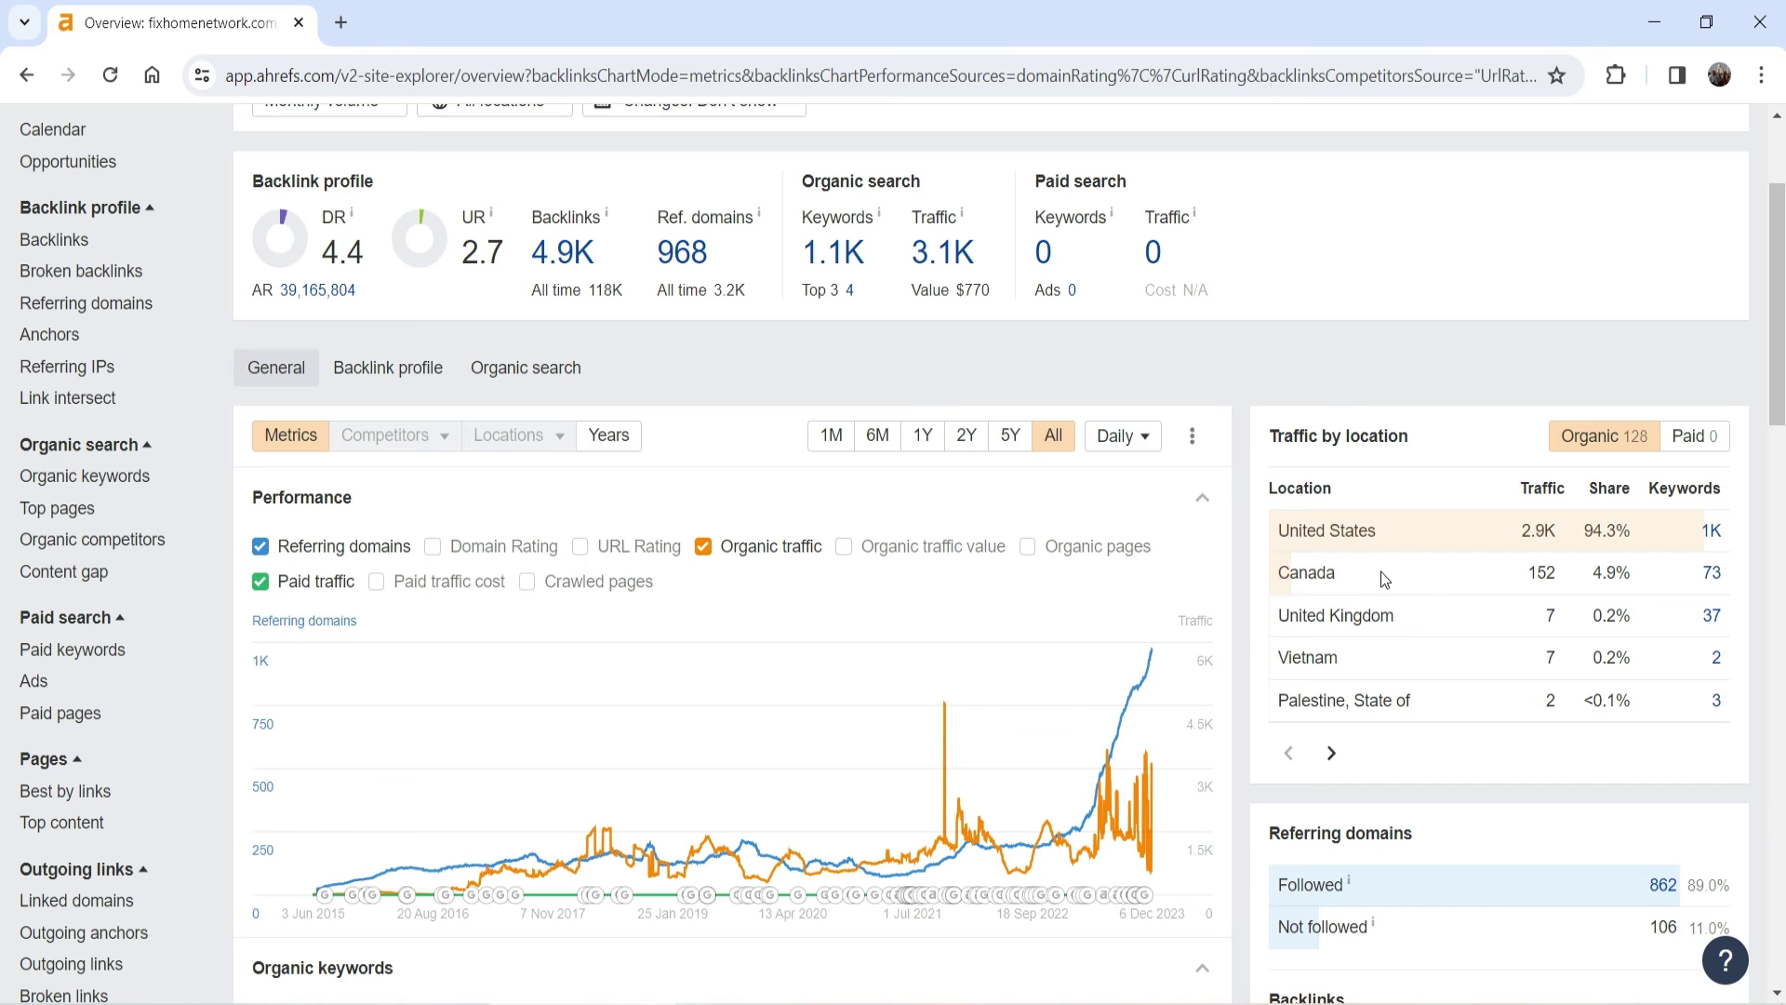
scroll(1410, 549, down, 4)
scroll(1395, 540, down, 5)
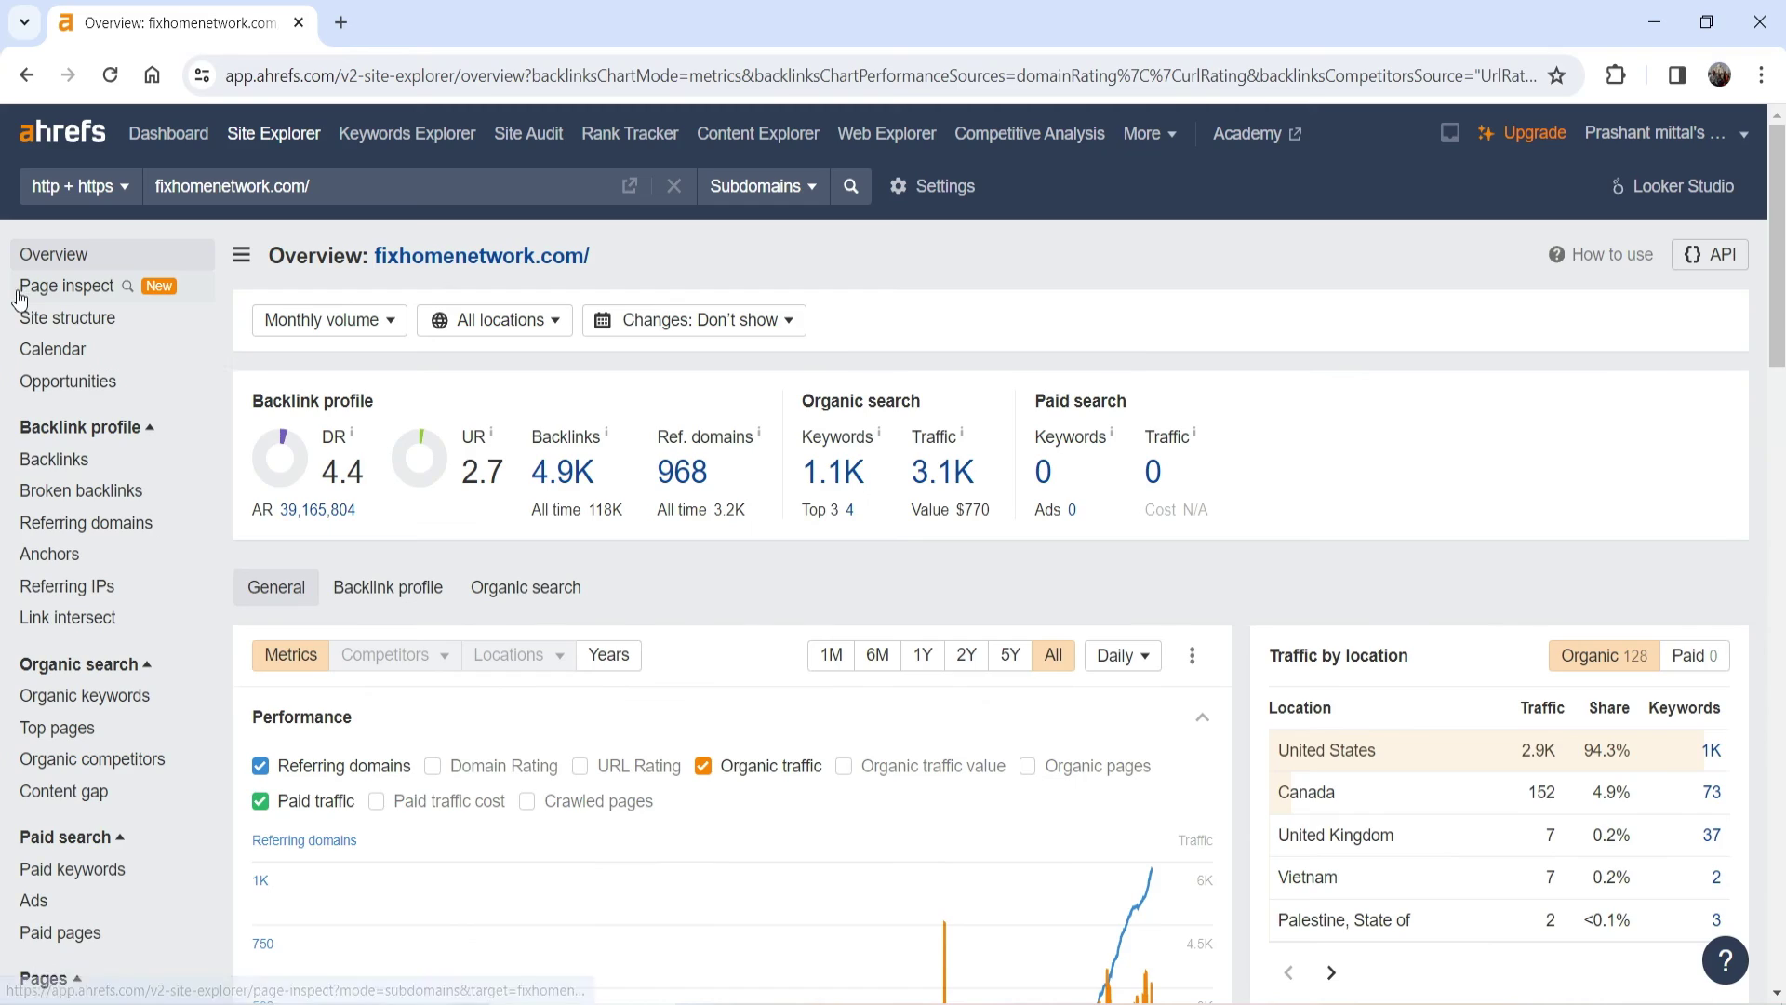
- View the Page inspect, Site structure and Calendar reports for fixhomenetwork.com
click(57, 286)
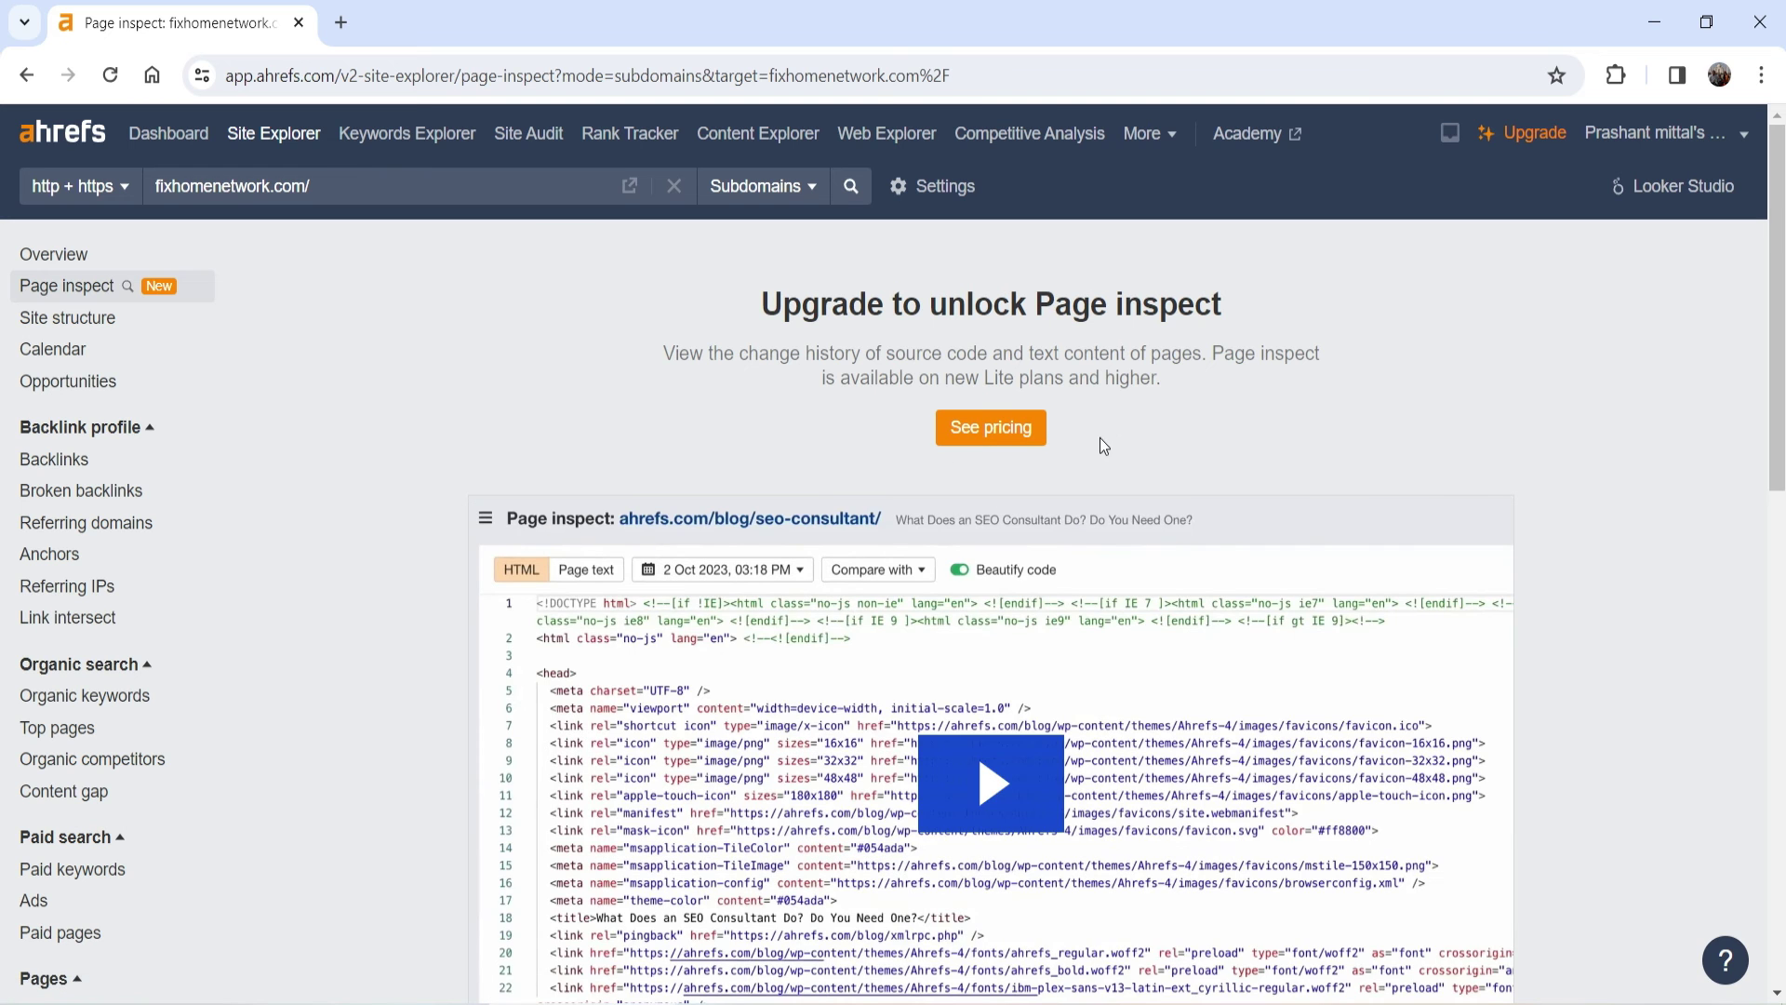
click(111, 317)
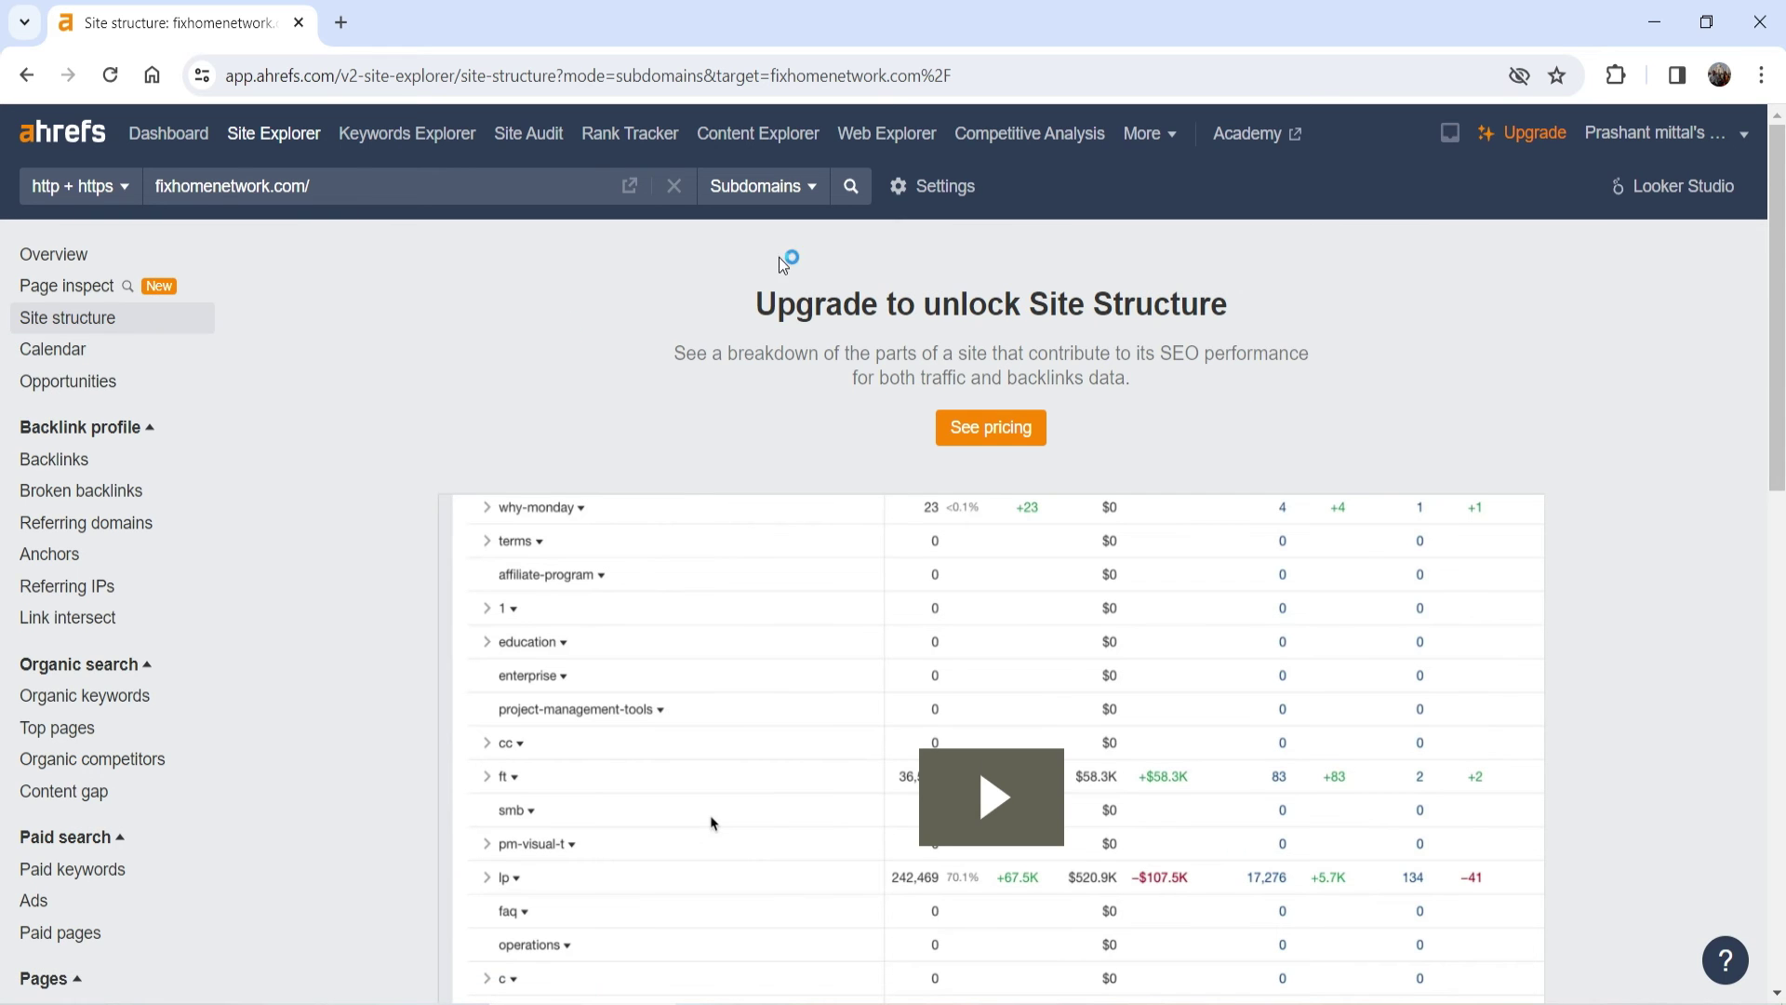
click(56, 349)
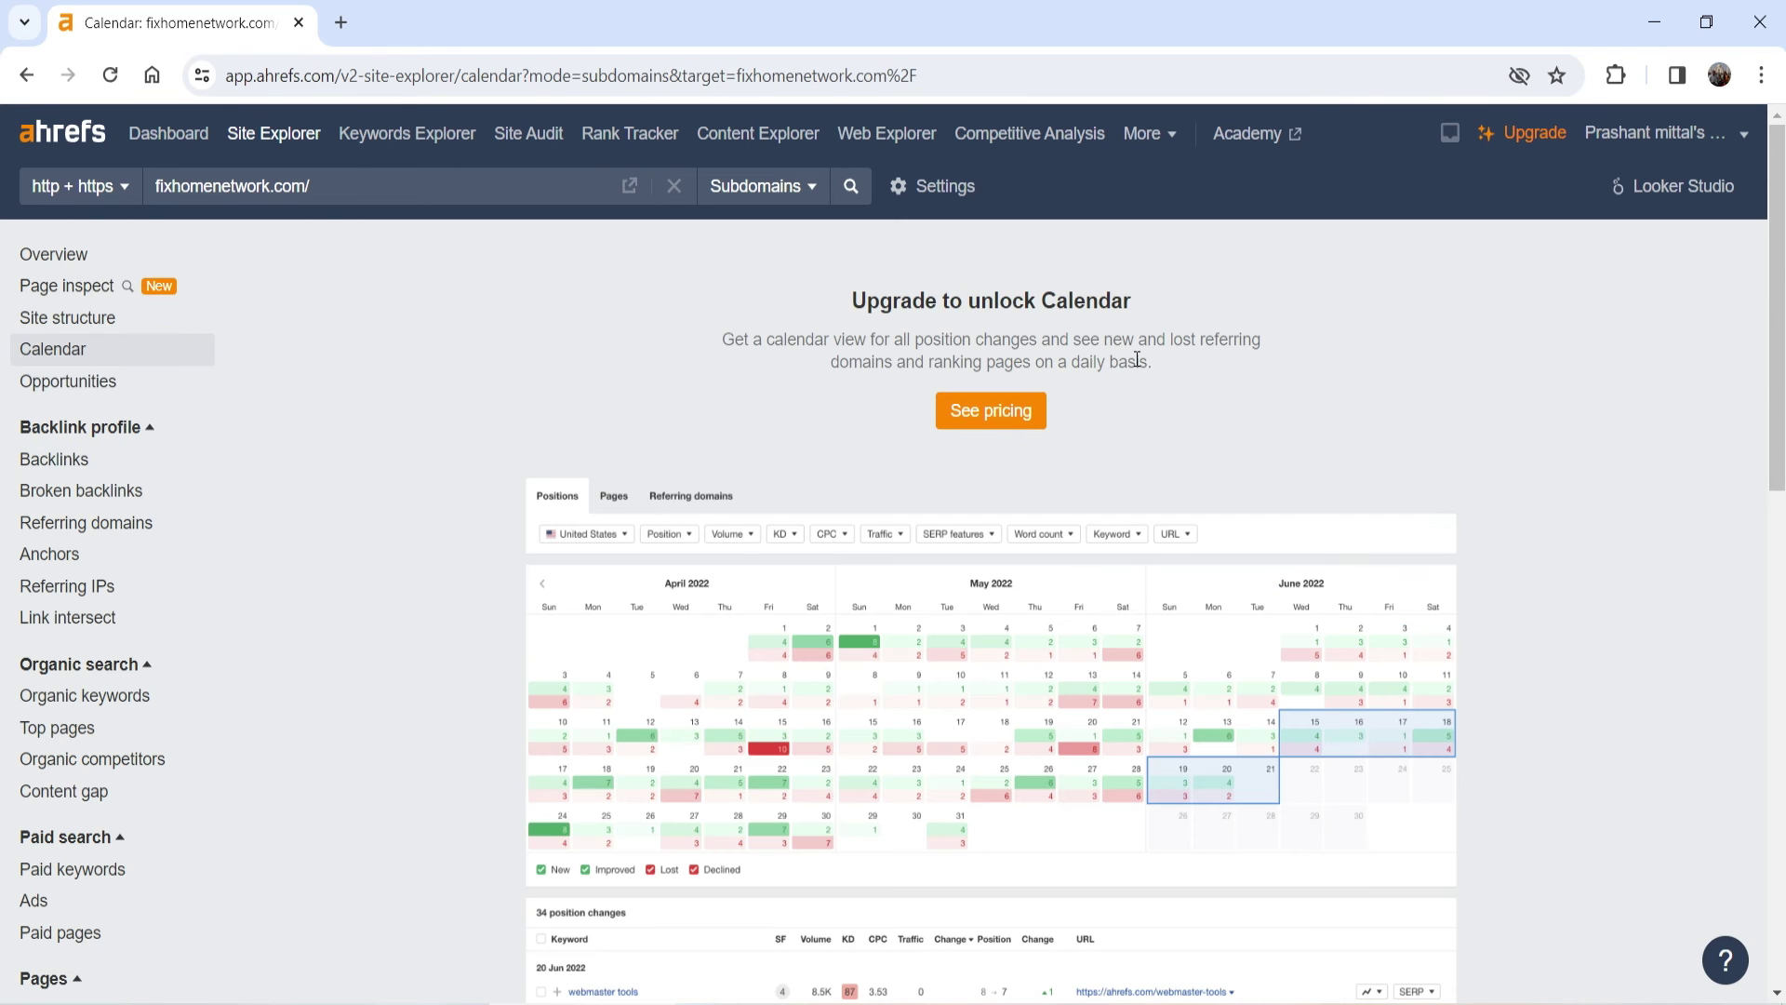
- Look through the Backlinks, Broken backlinks, Referring domains and Anchors reports for fixhomenetwork.com
click(37, 457)
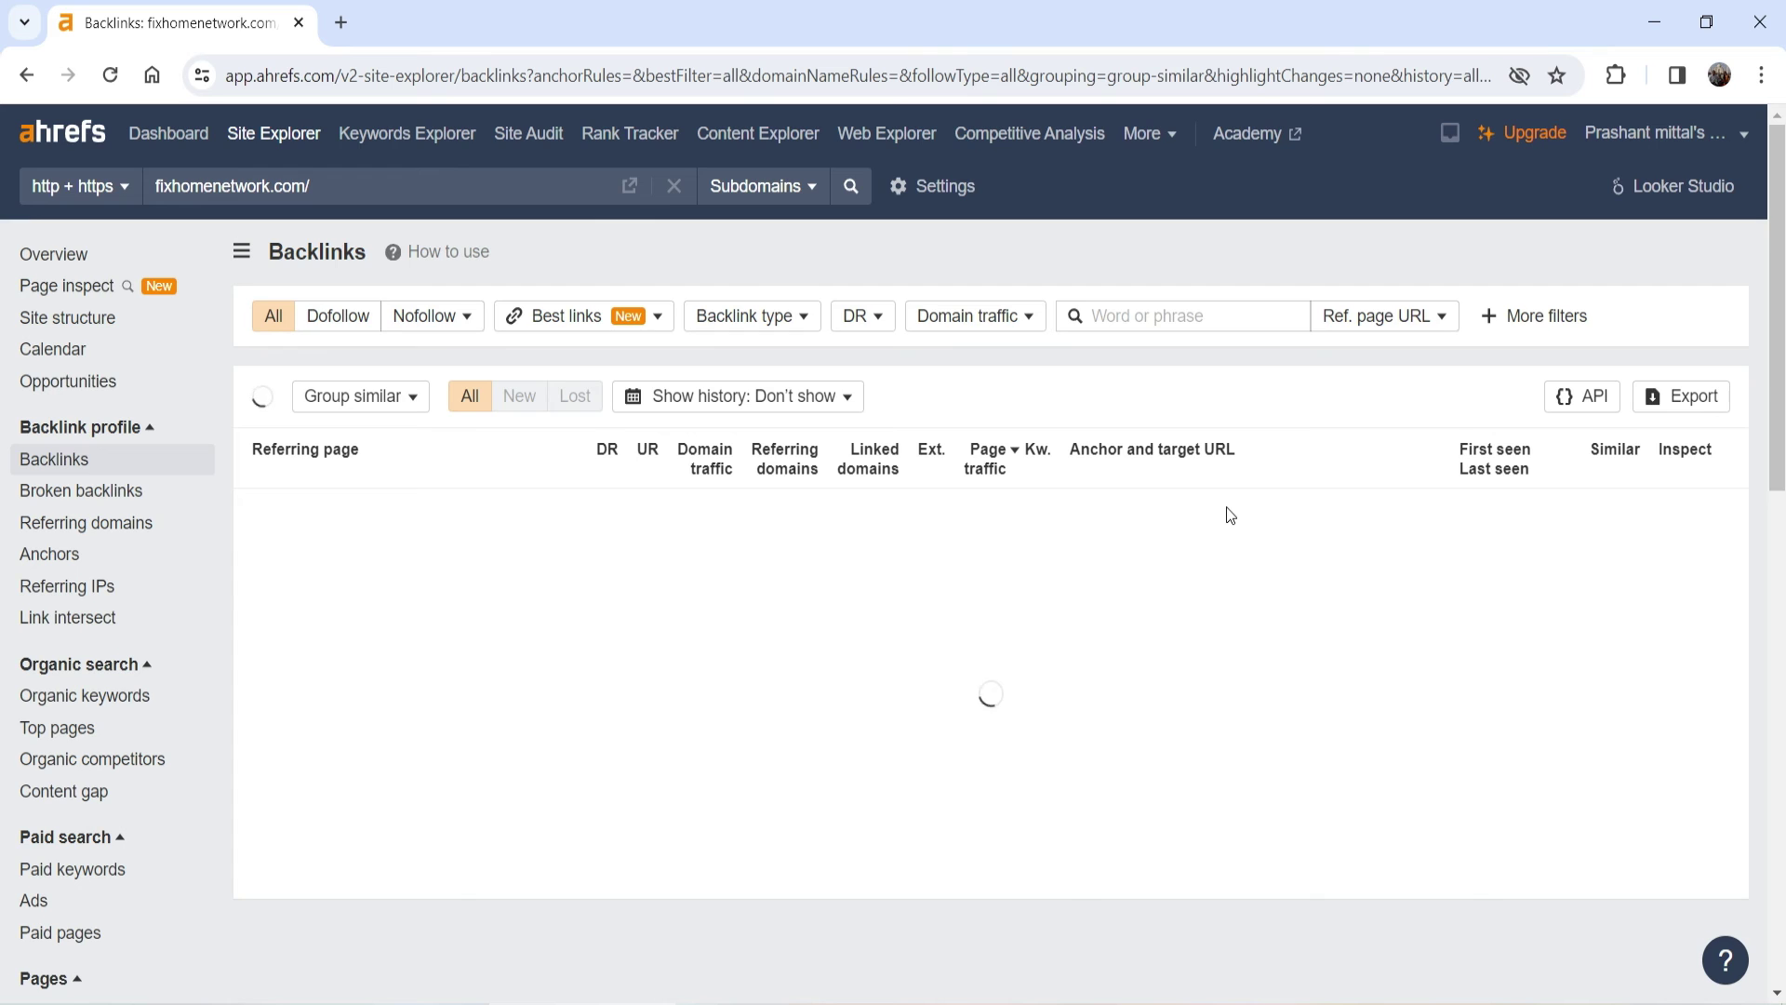
scroll(1209, 521, down, 5)
scroll(1209, 521, up, 5)
click(65, 493)
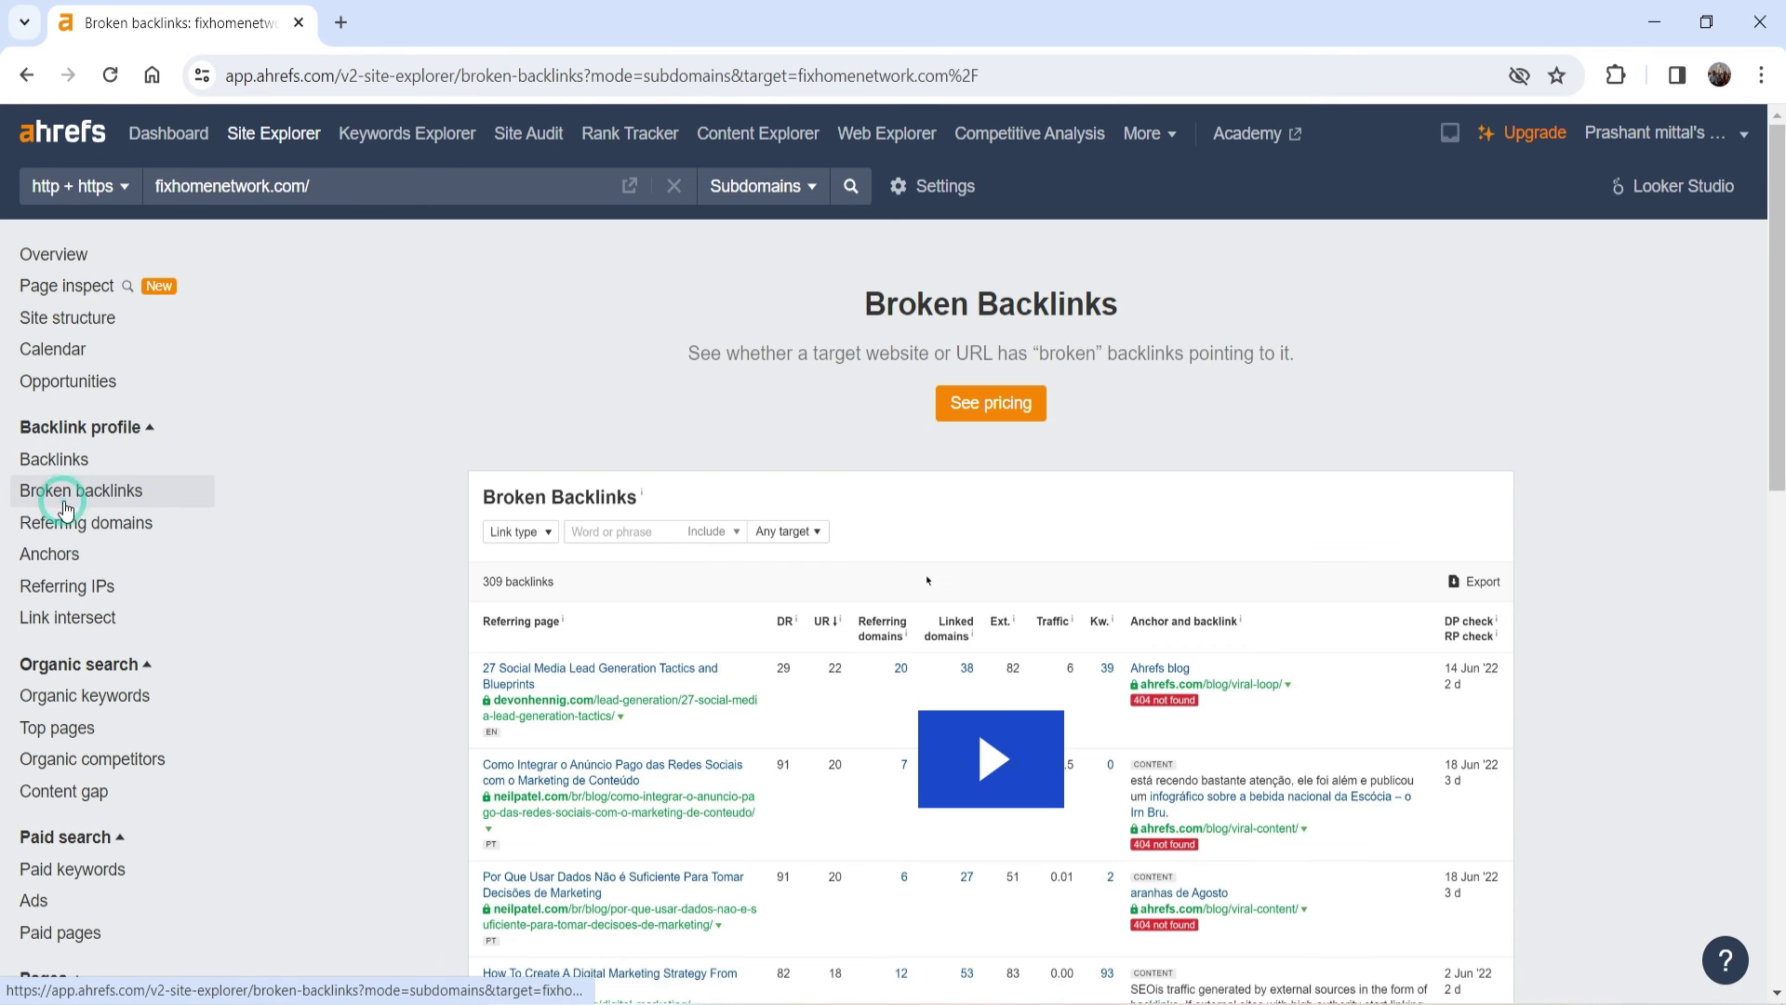
click(131, 540)
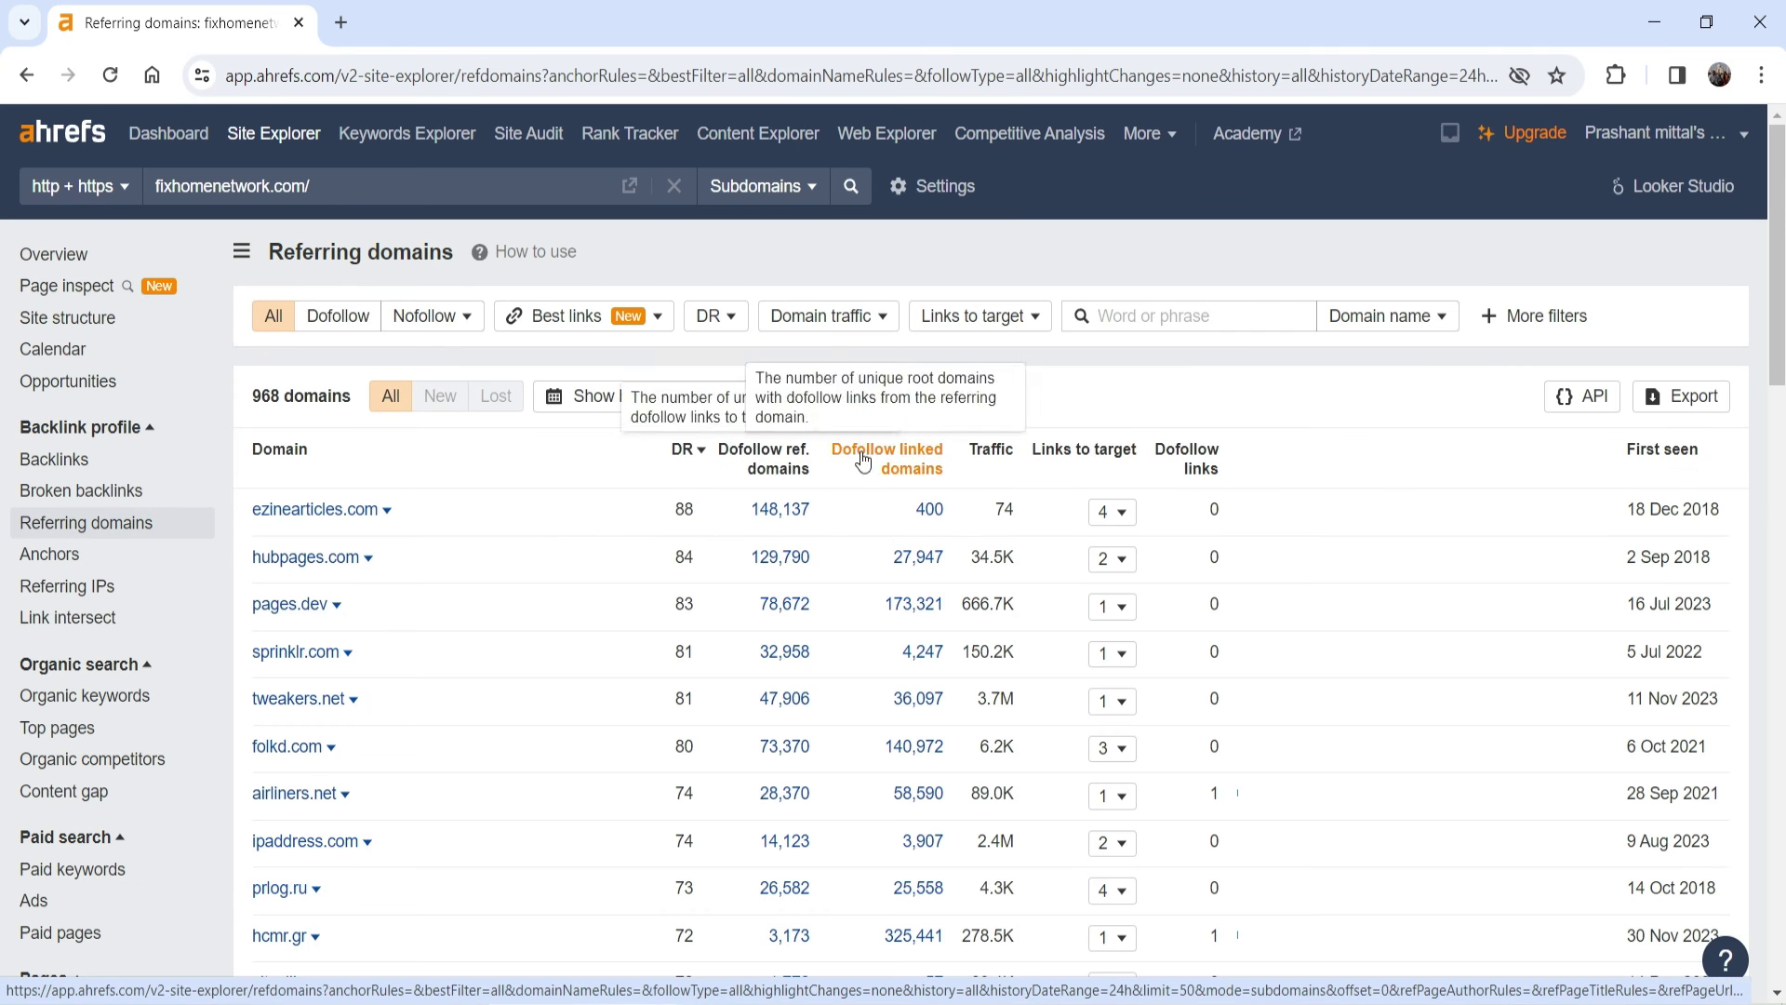
click(54, 558)
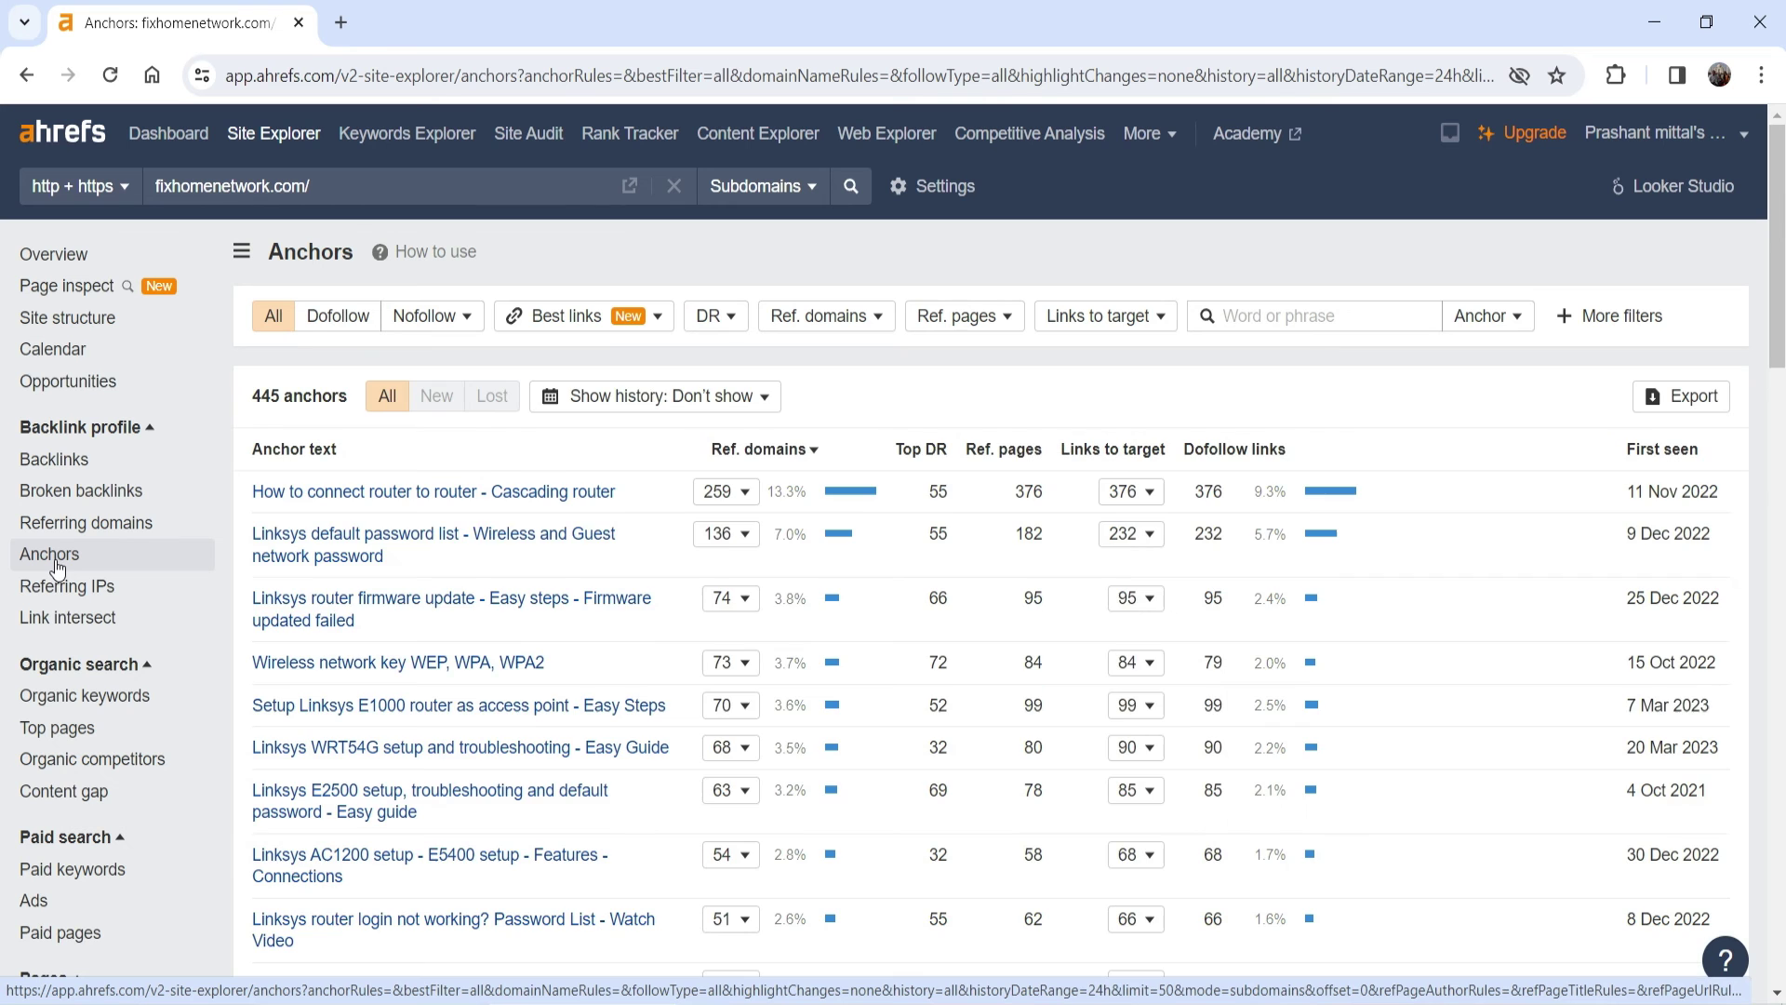
scroll(58, 567, down, 1)
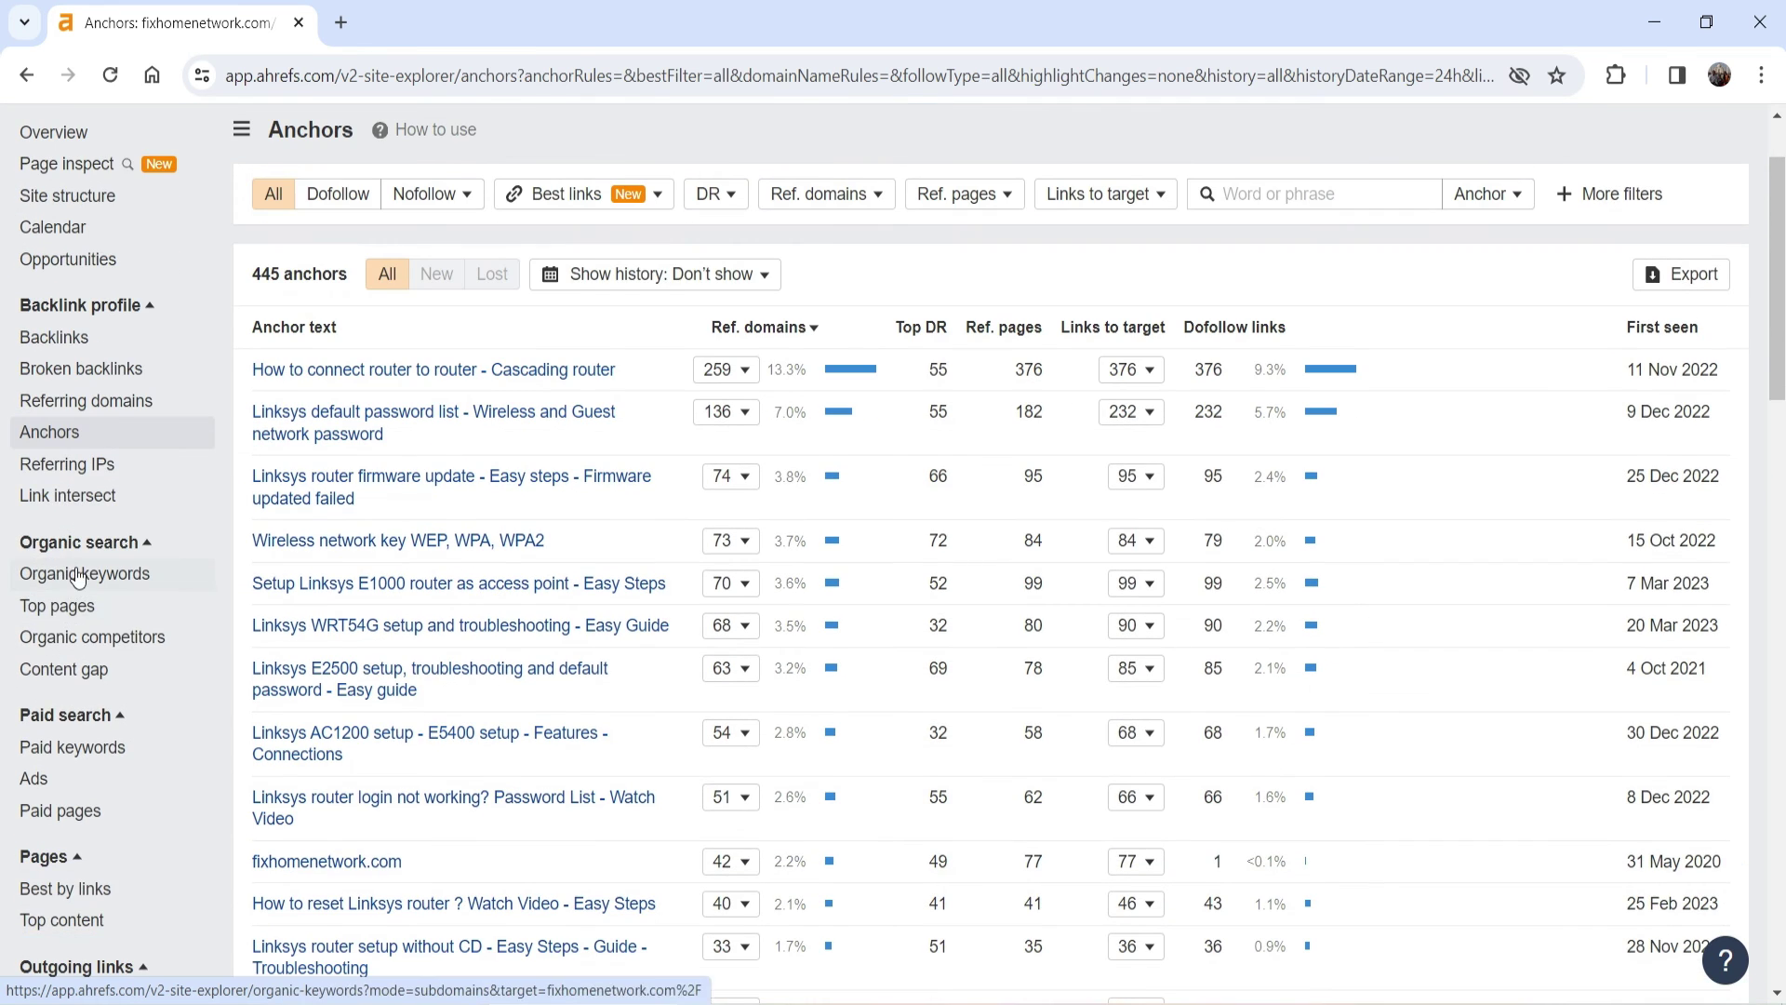
- Open the Organic keywords report for fixhomenetwork.com and examine the keywords' volume, difficulty, traffic and position
click(76, 574)
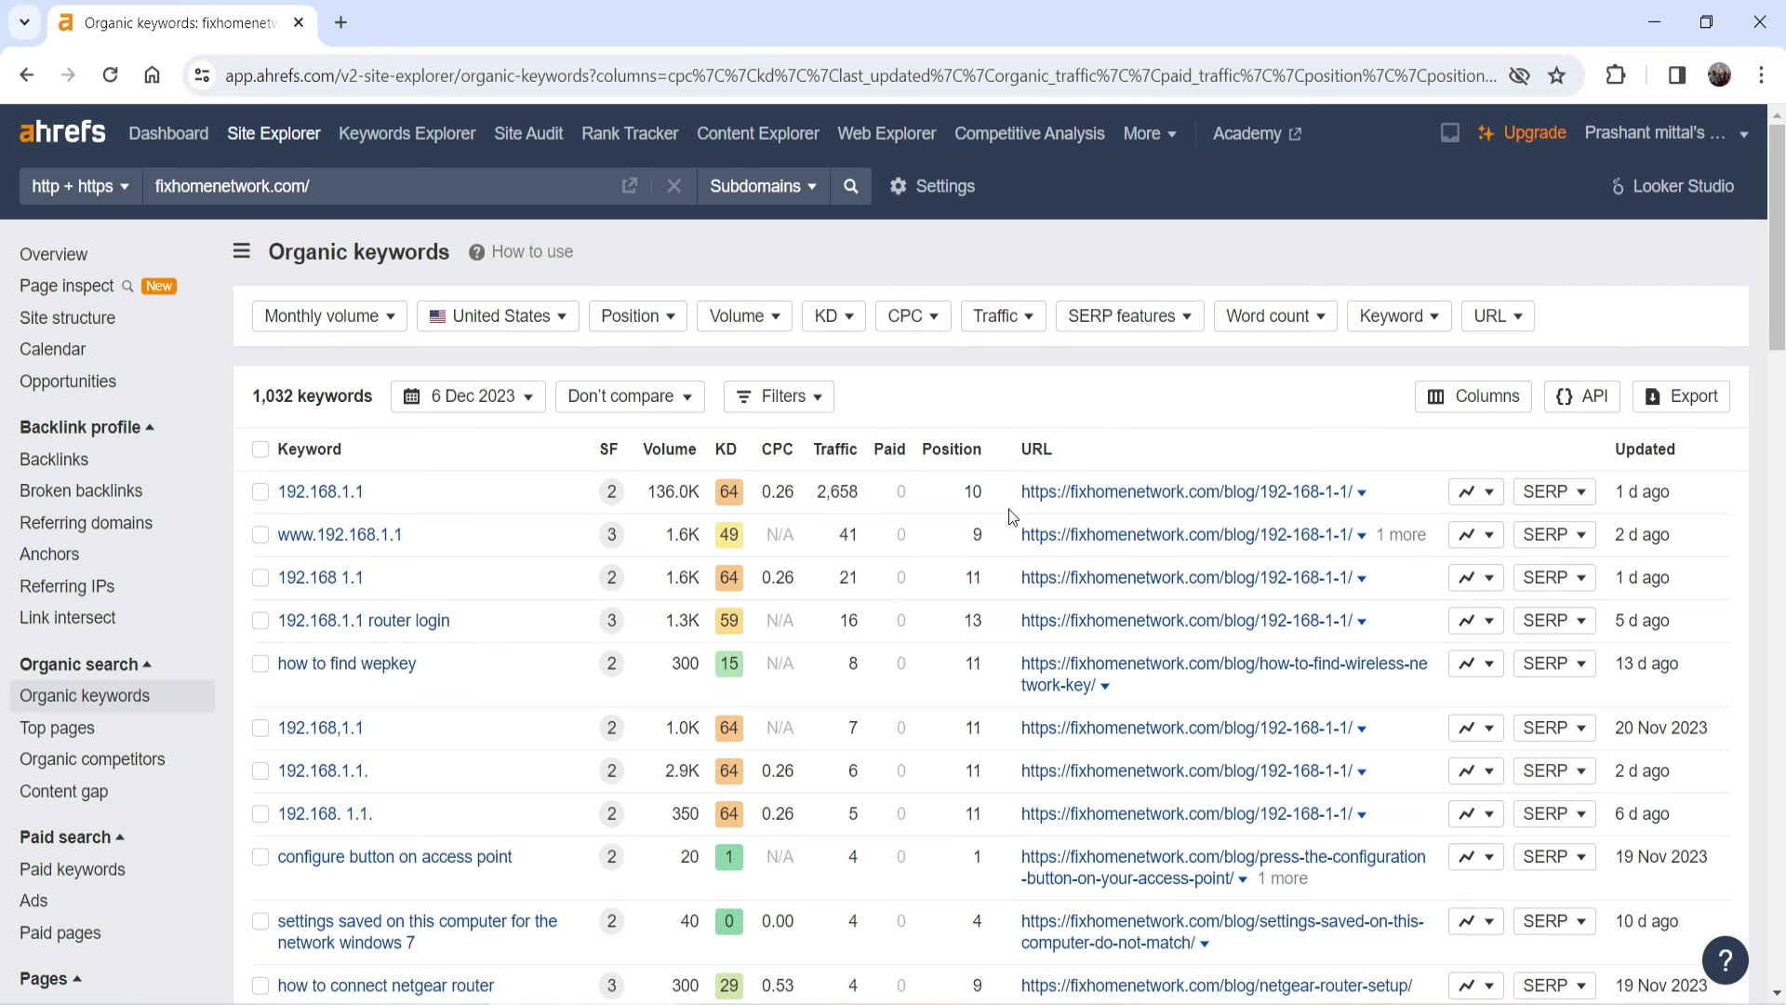
scroll(1012, 518, down, 1)
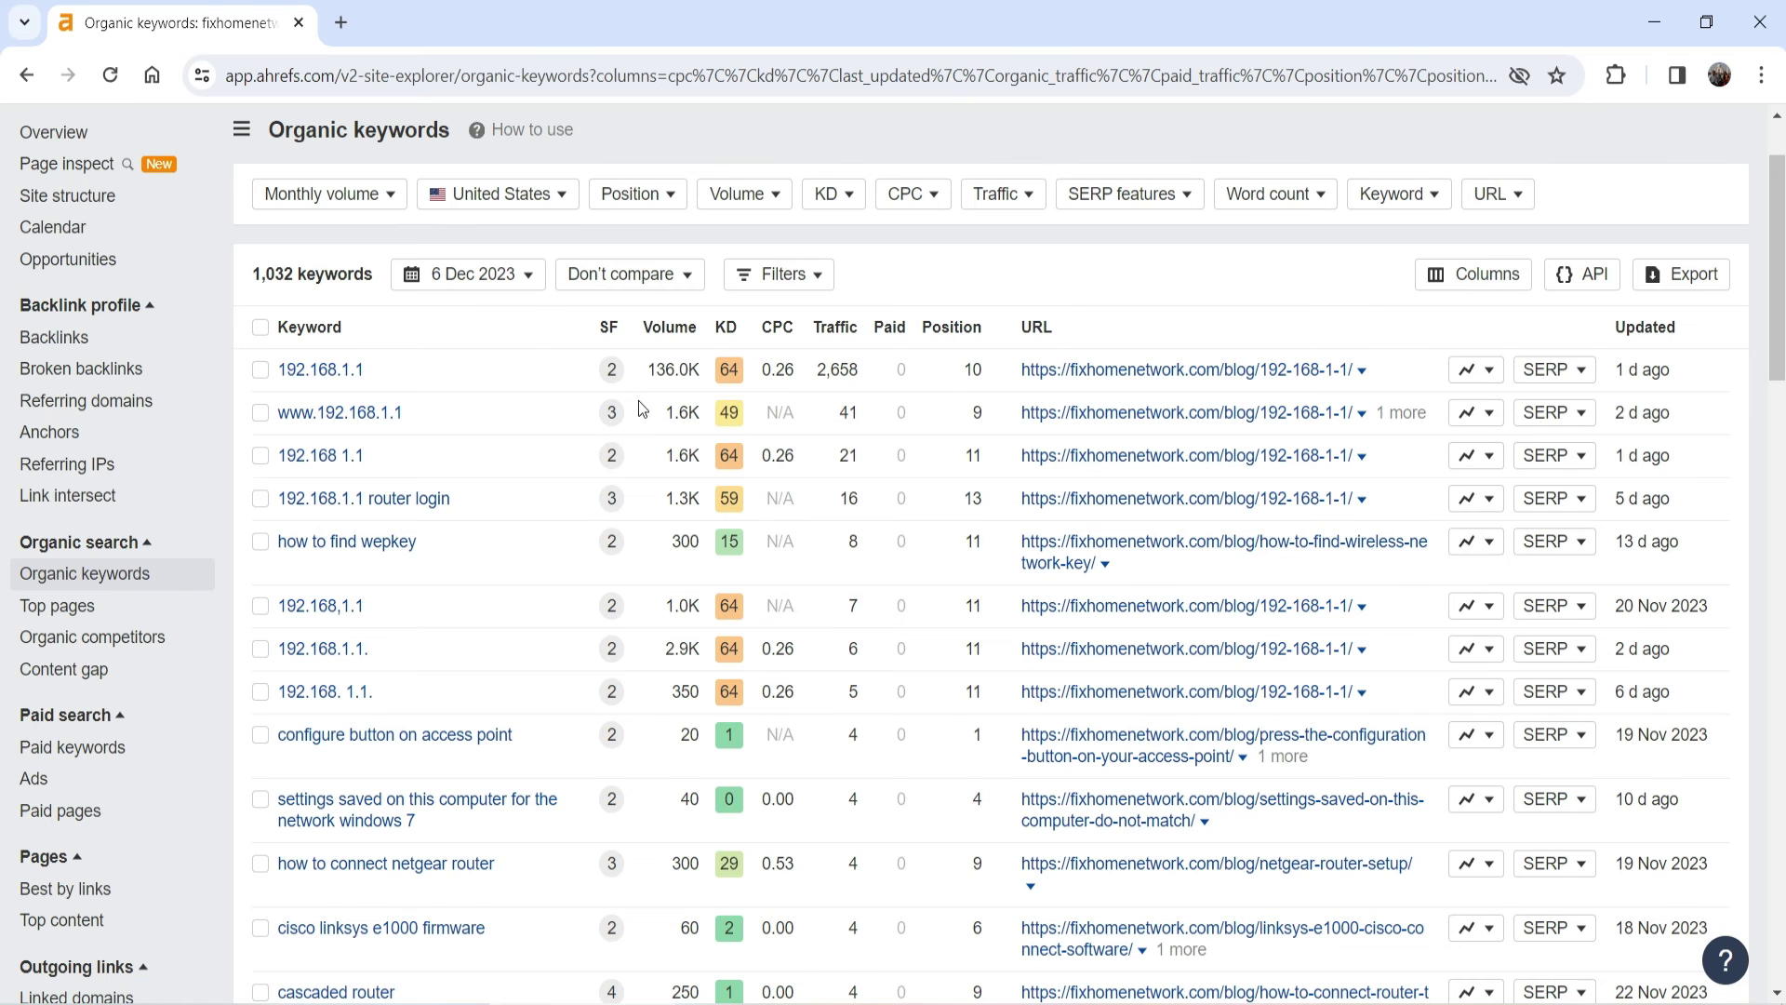
scroll(962, 515, down, 4)
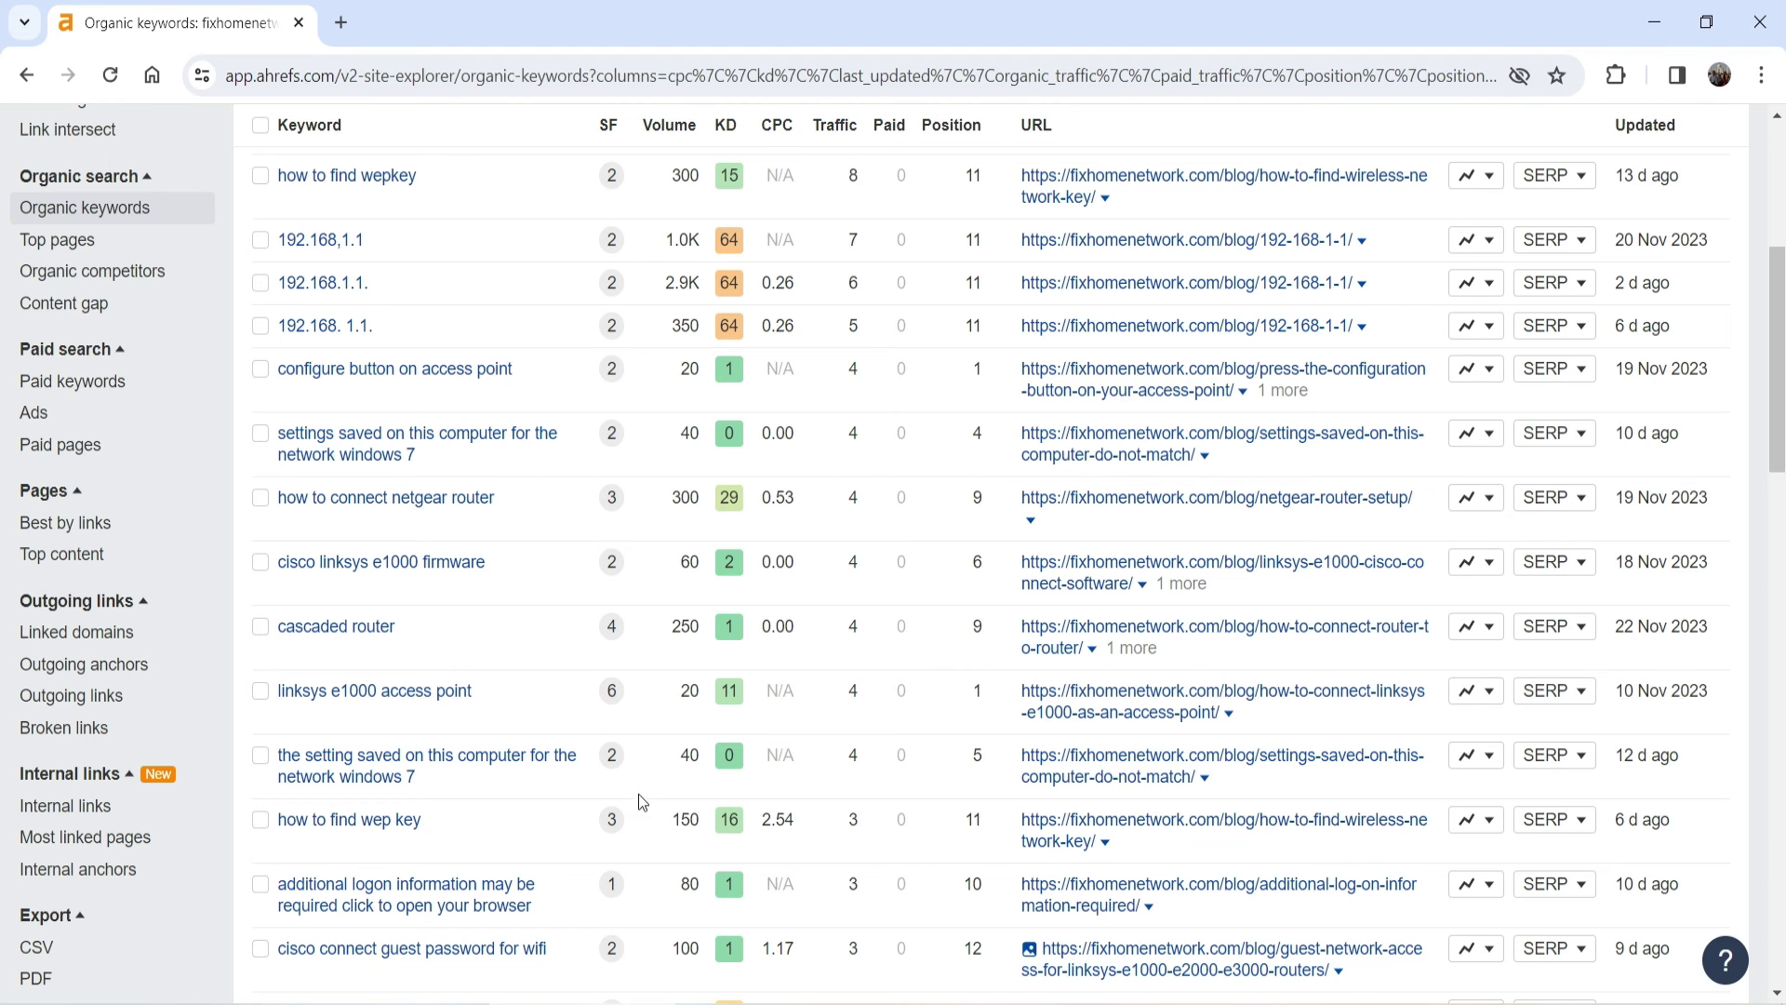
scroll(642, 802, down, 4)
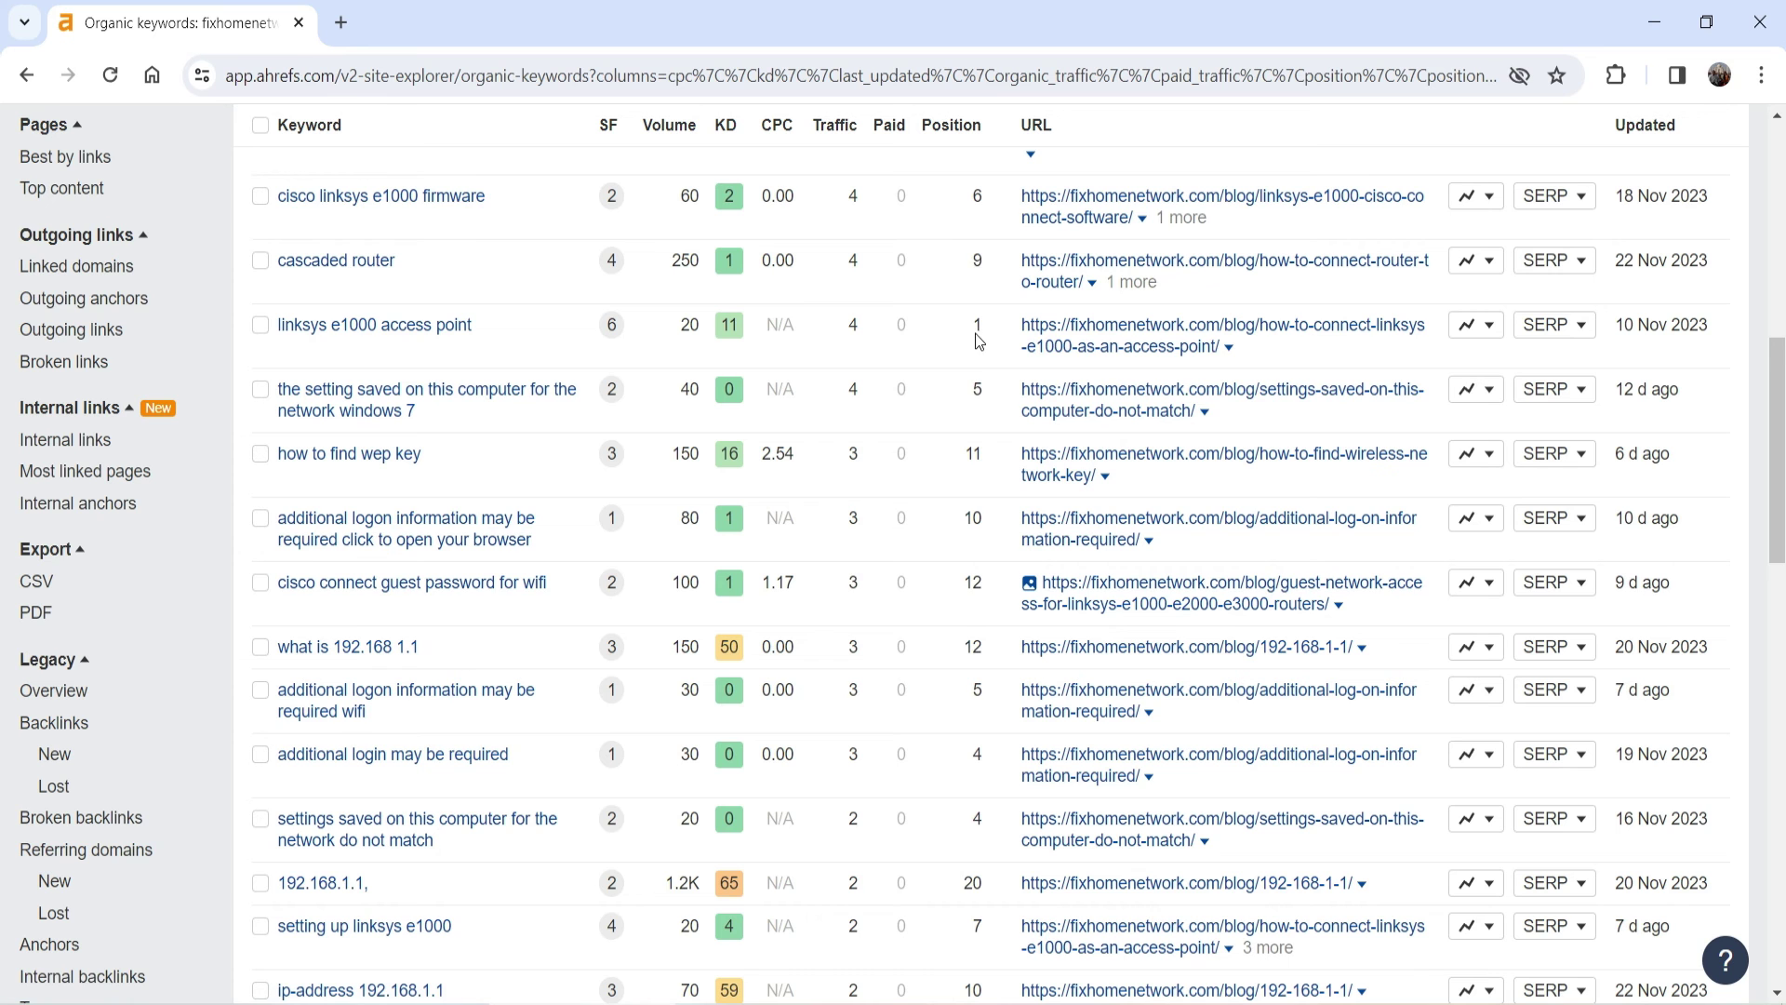
- View the Best by links report for fixhomenetwork.com, followed by the Linked domains report
scroll(717, 325, up, 4)
click(74, 520)
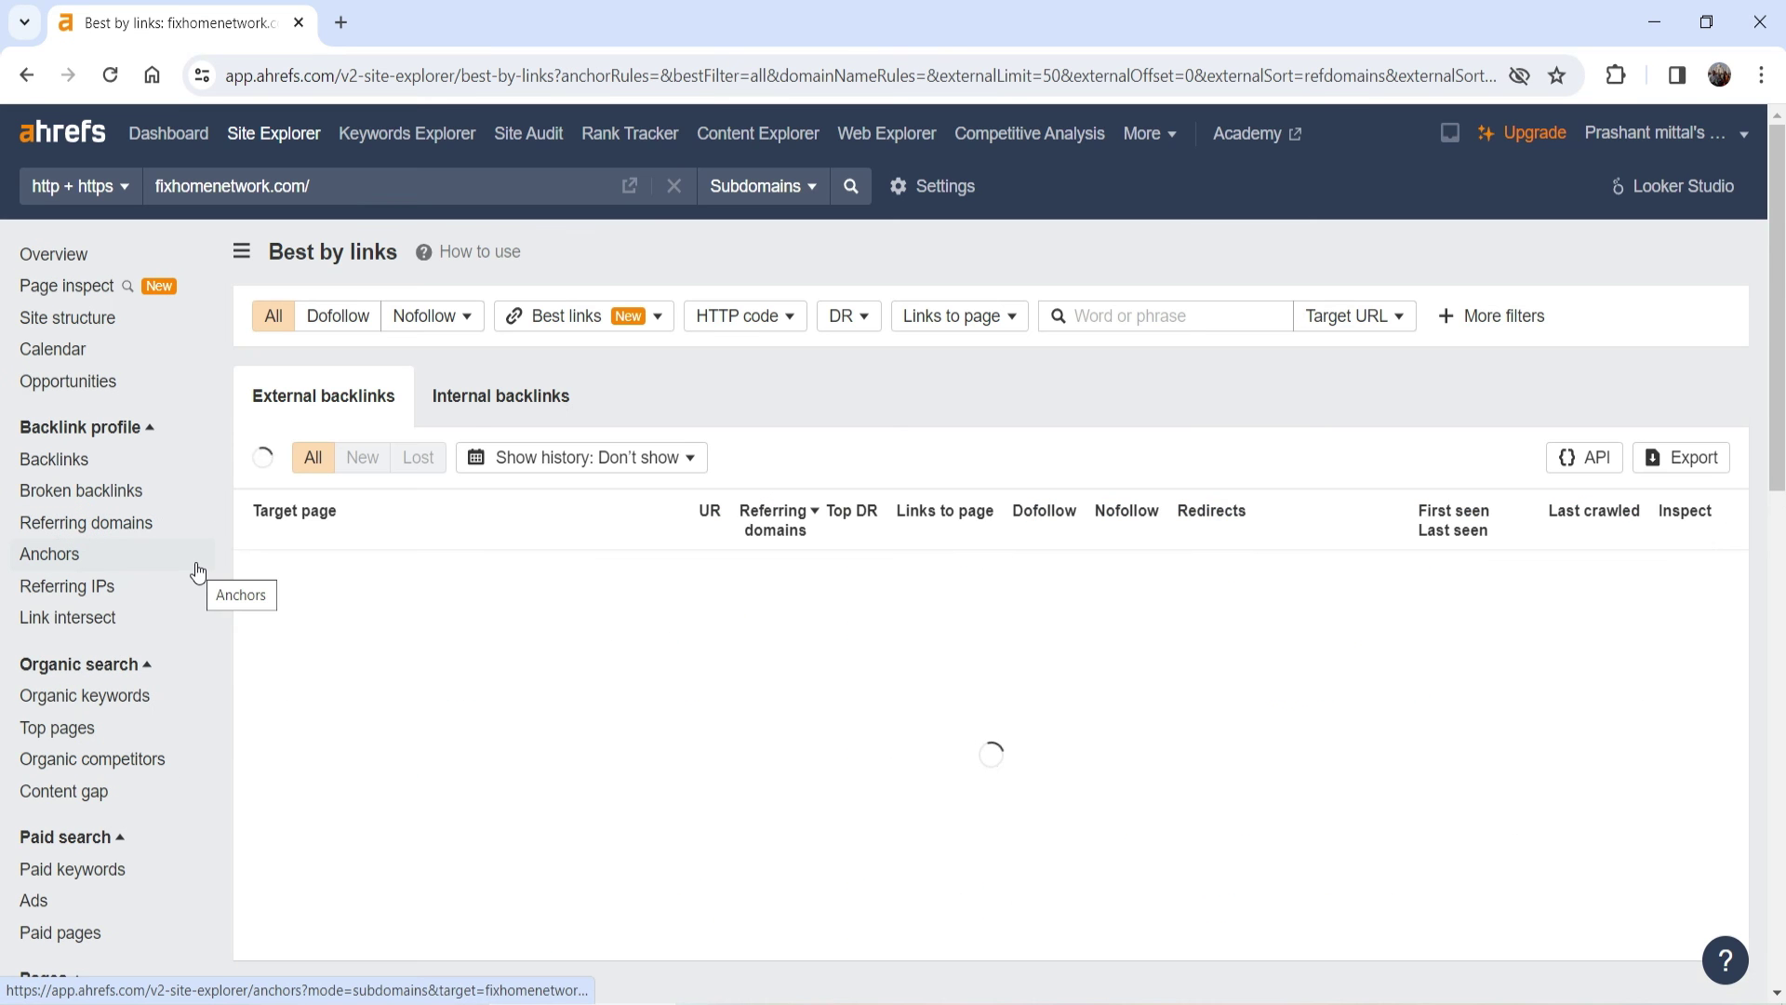
scroll(119, 535, down, 4)
scroll(93, 642, down, 4)
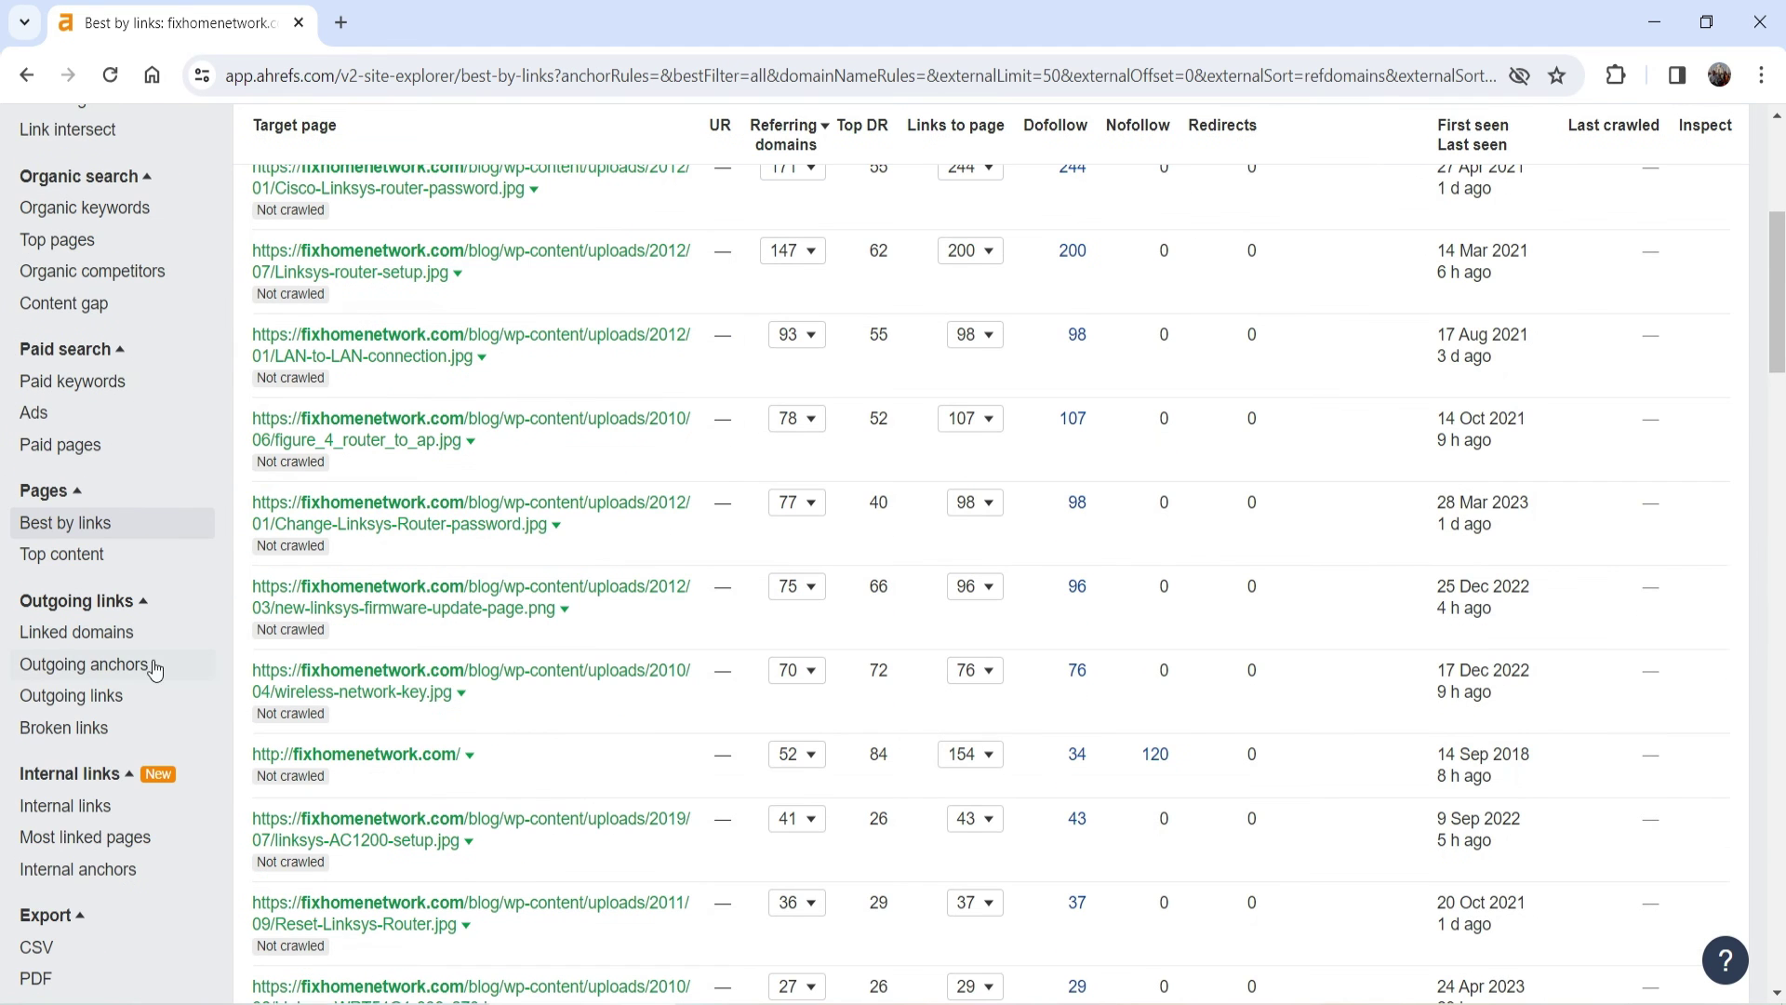
click(84, 636)
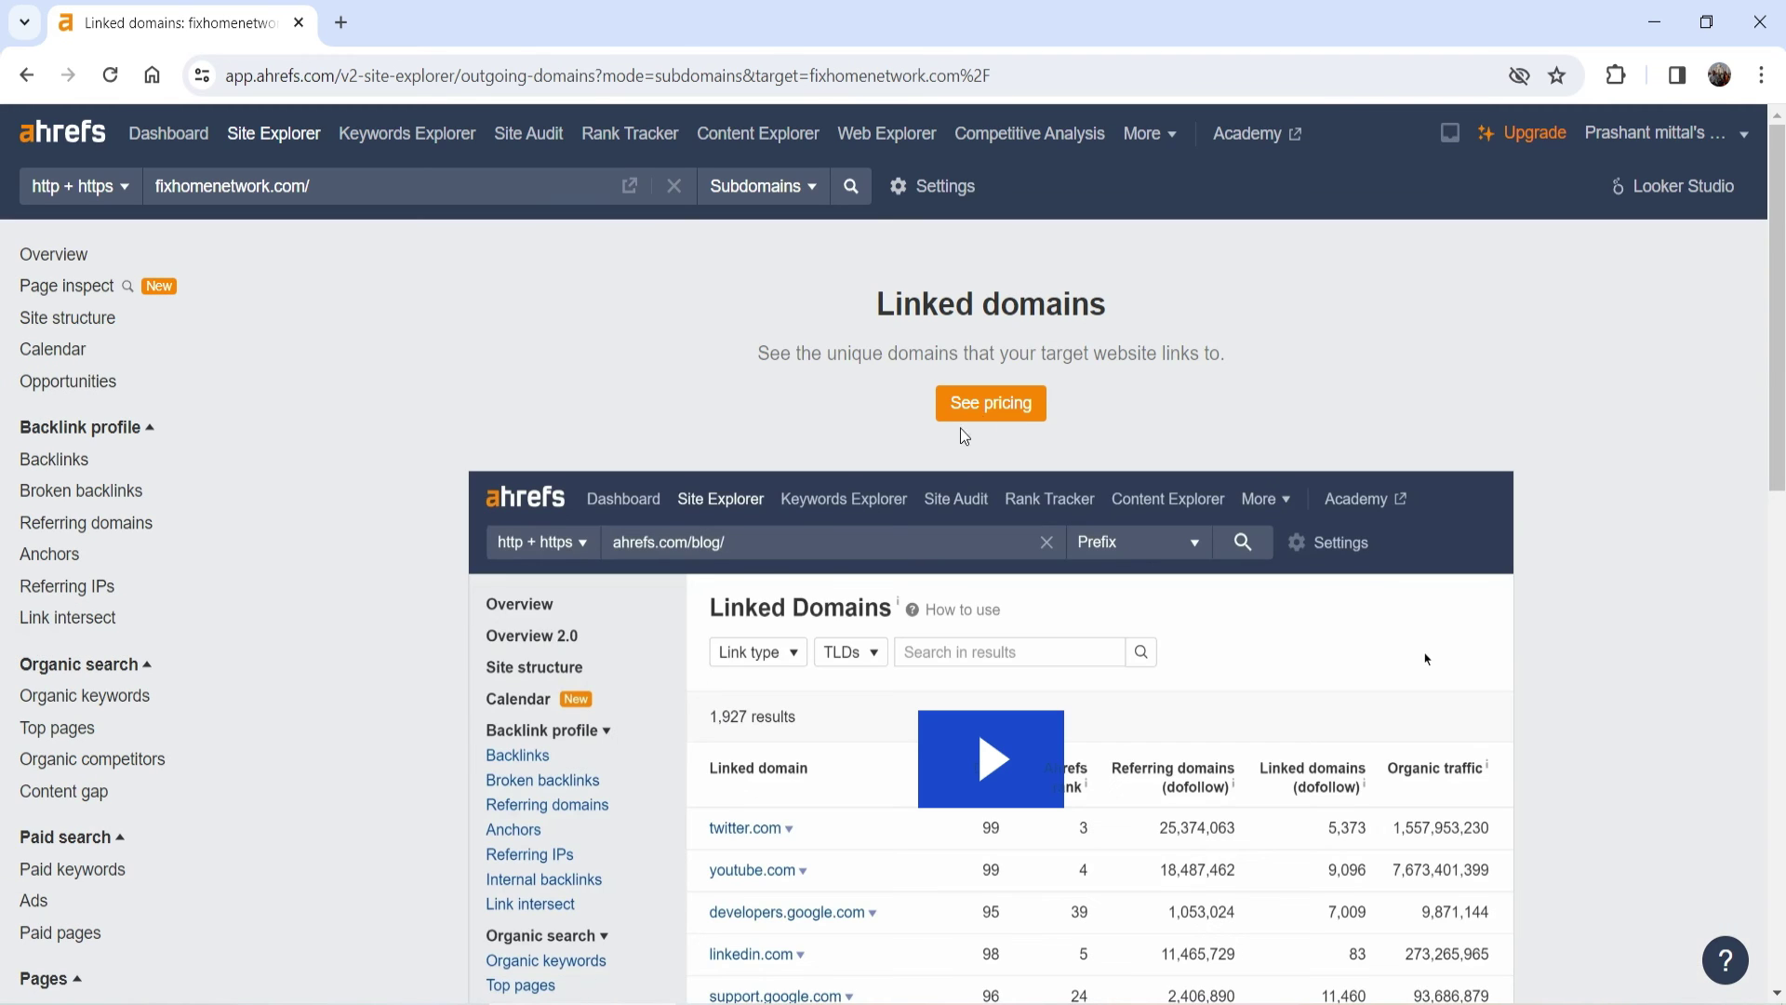
scroll(210, 602, down, 9)
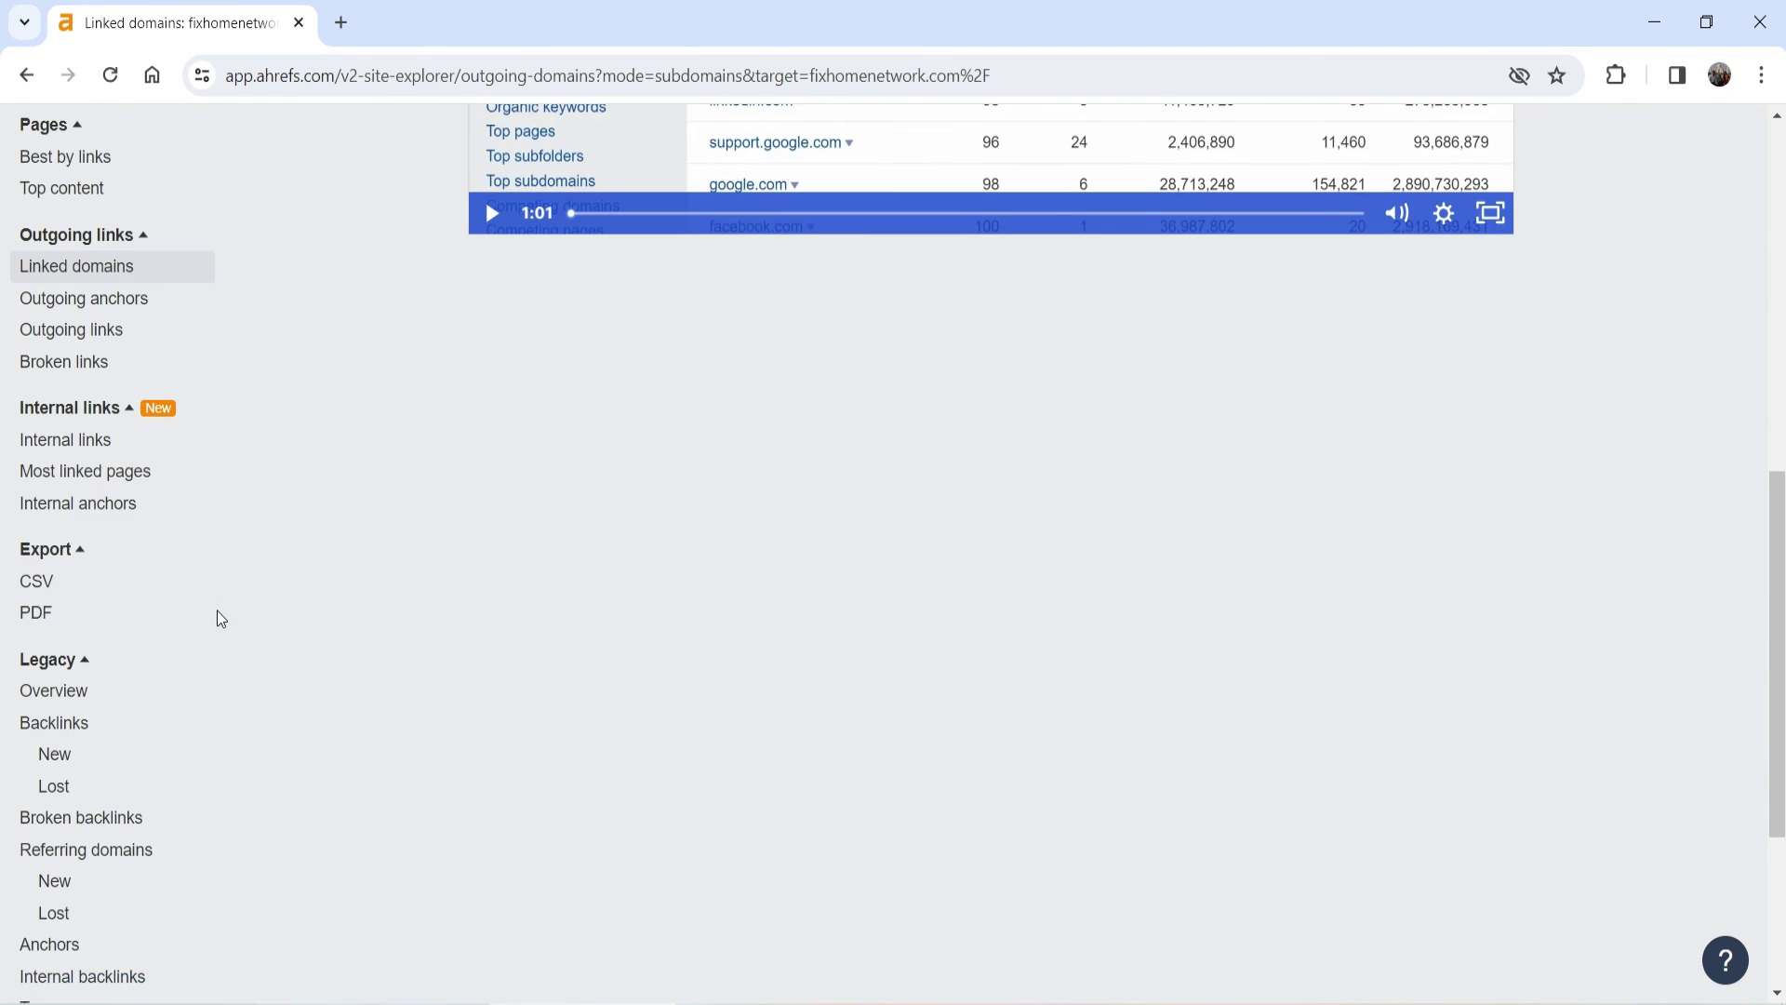
- View the Internal links report and the legacy Overview report for fixhomenetwork.com
click(72, 441)
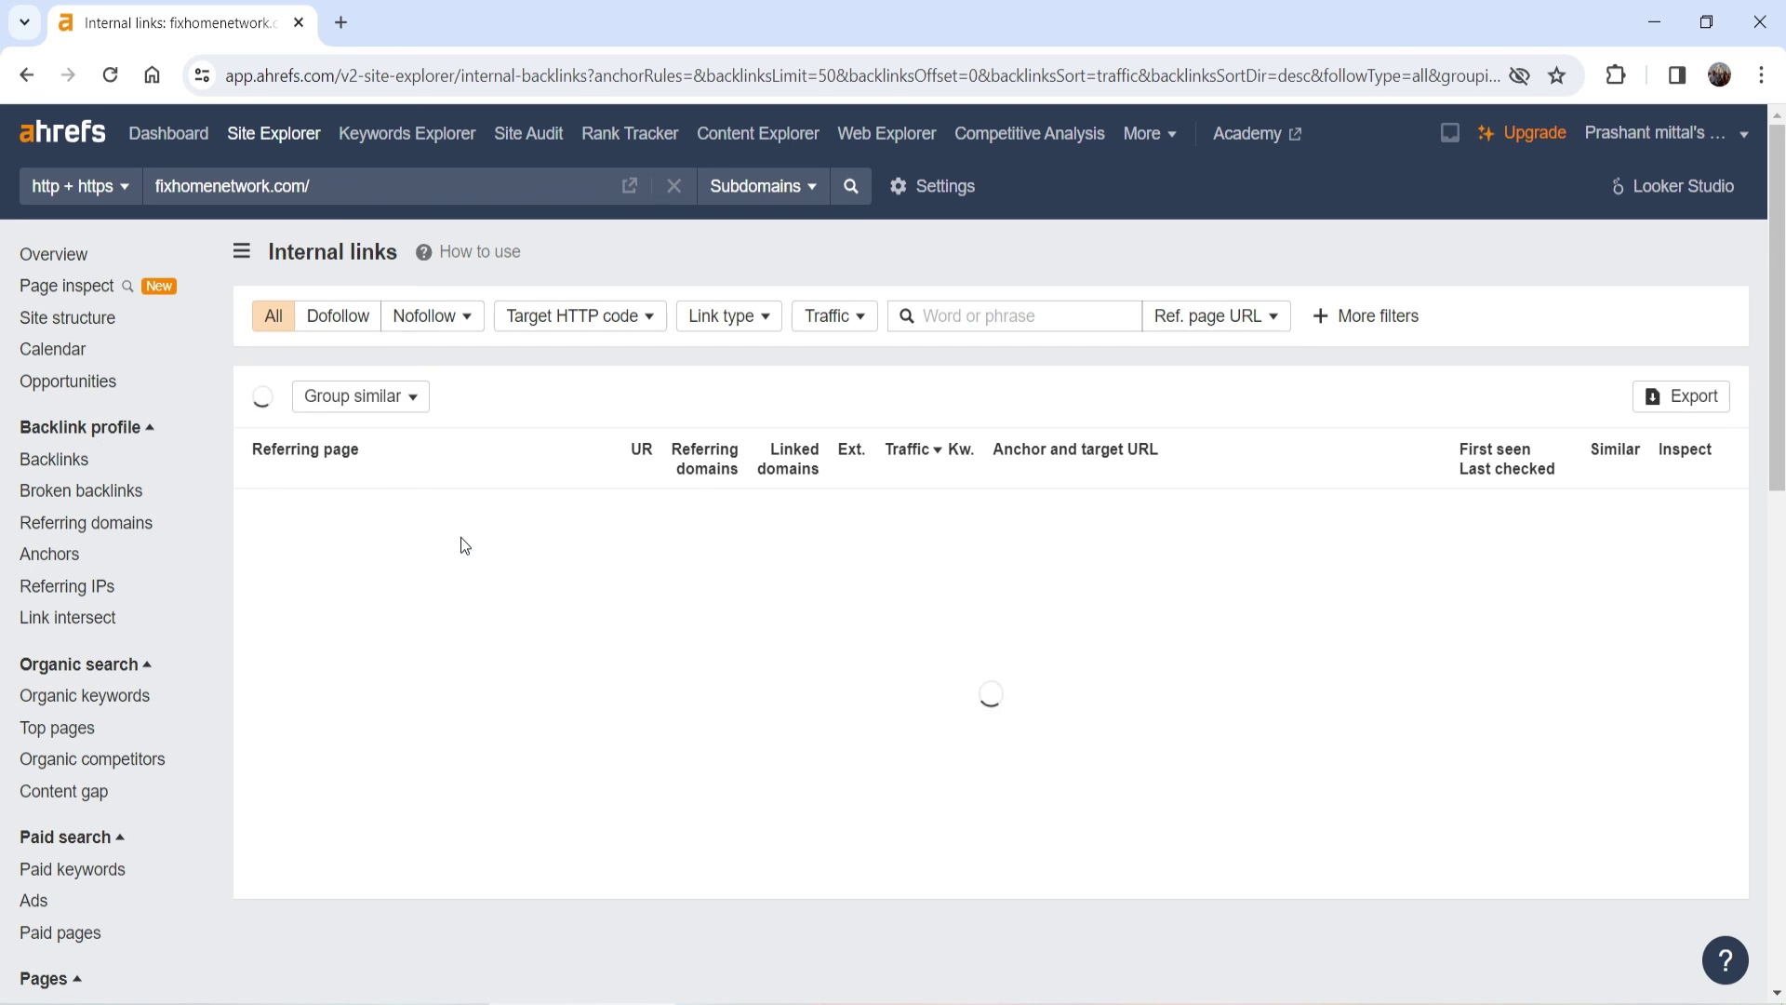
scroll(331, 538, down, 12)
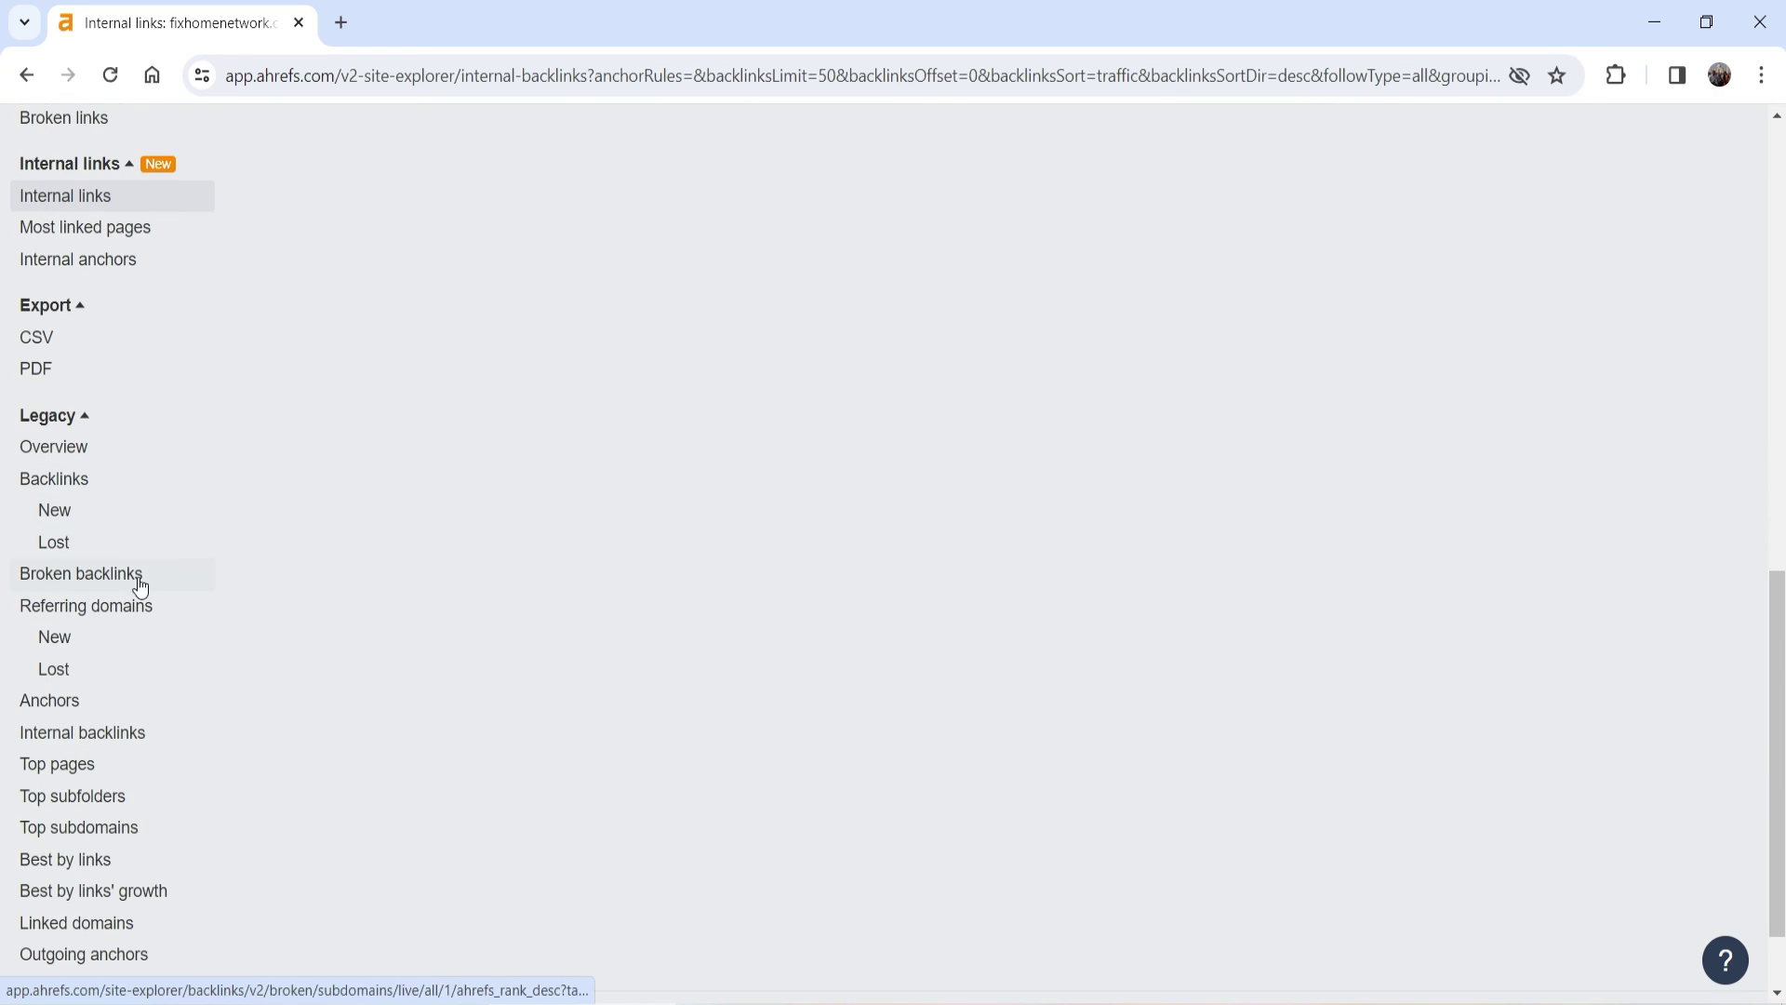
click(80, 450)
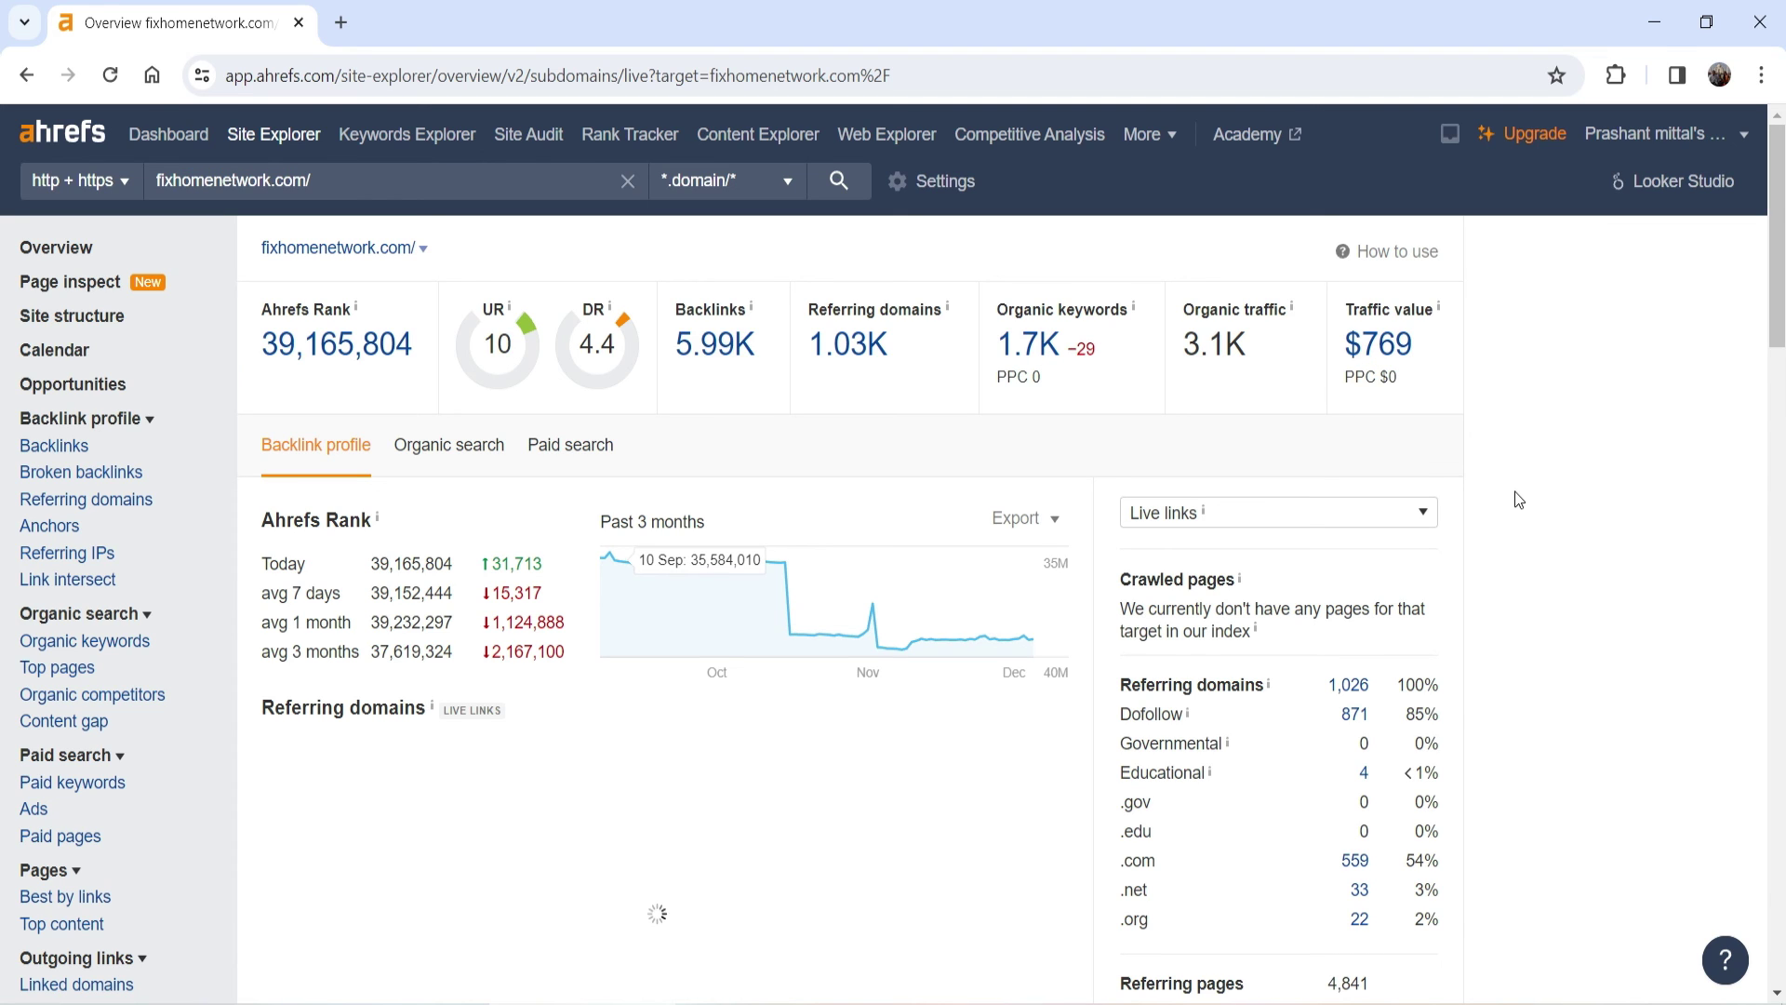
- Look through the Keywords Explorer, Site Audit, Rank Tracker, Content Explorer and Web Explorer tools
click(402, 137)
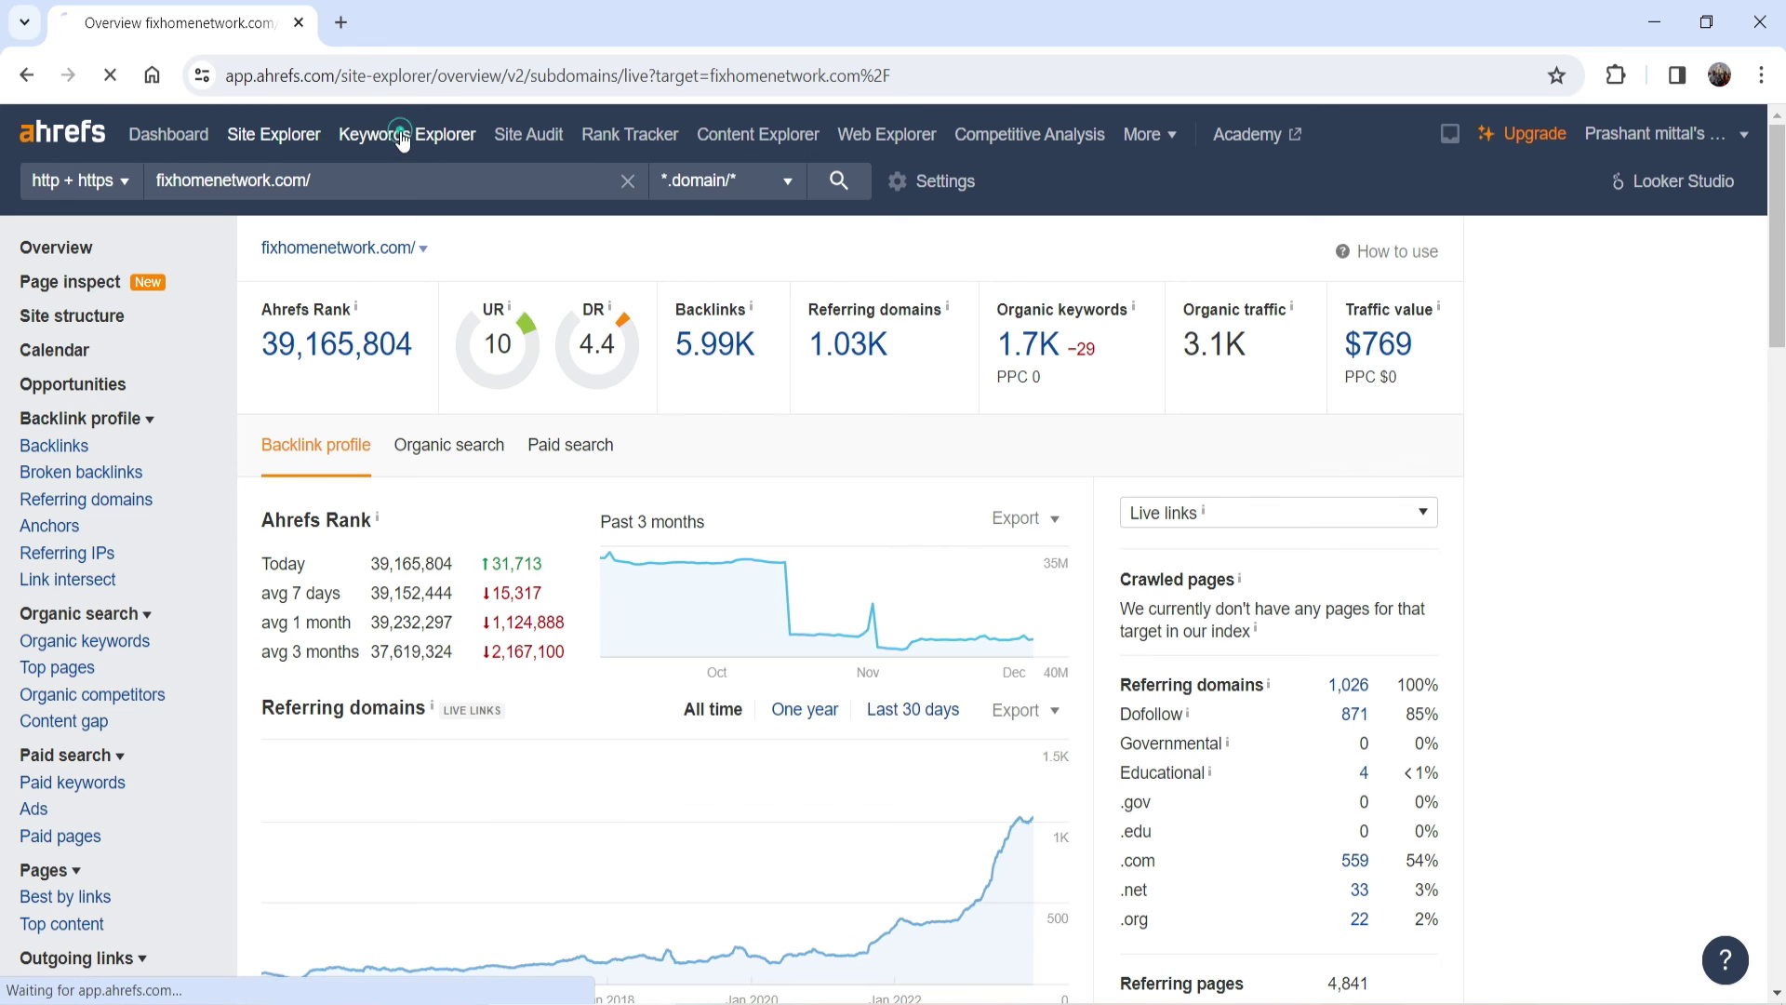
click(528, 136)
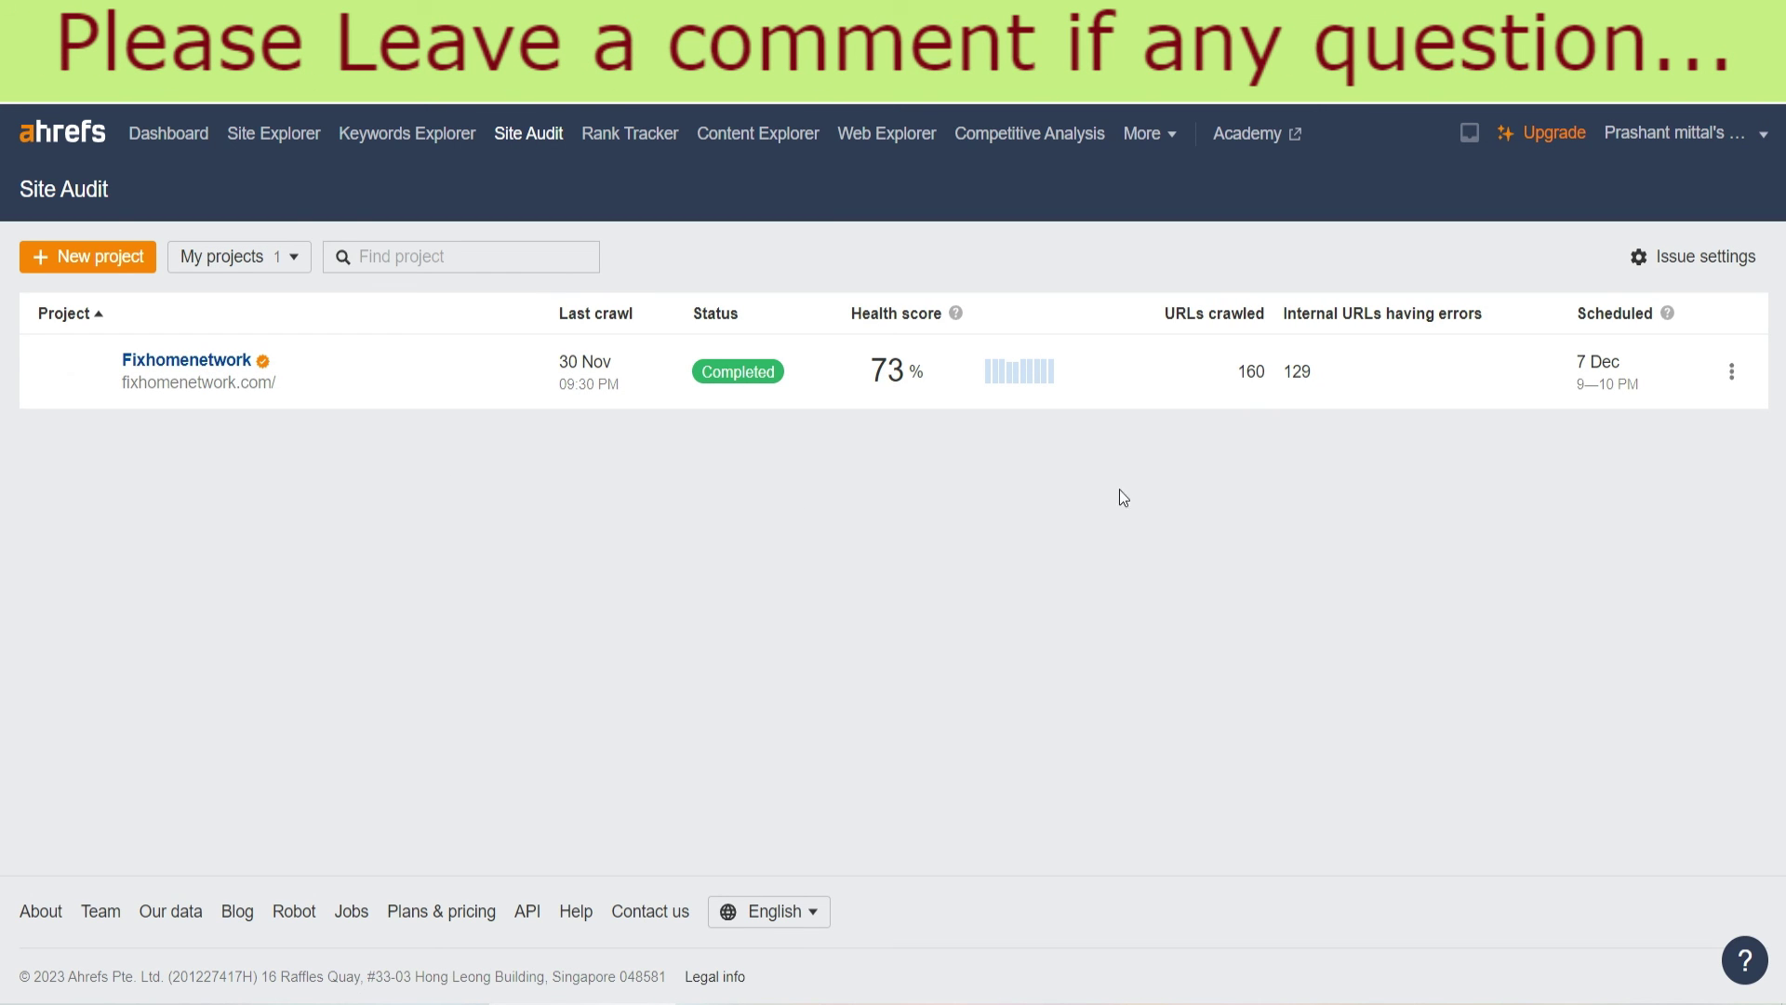
click(628, 136)
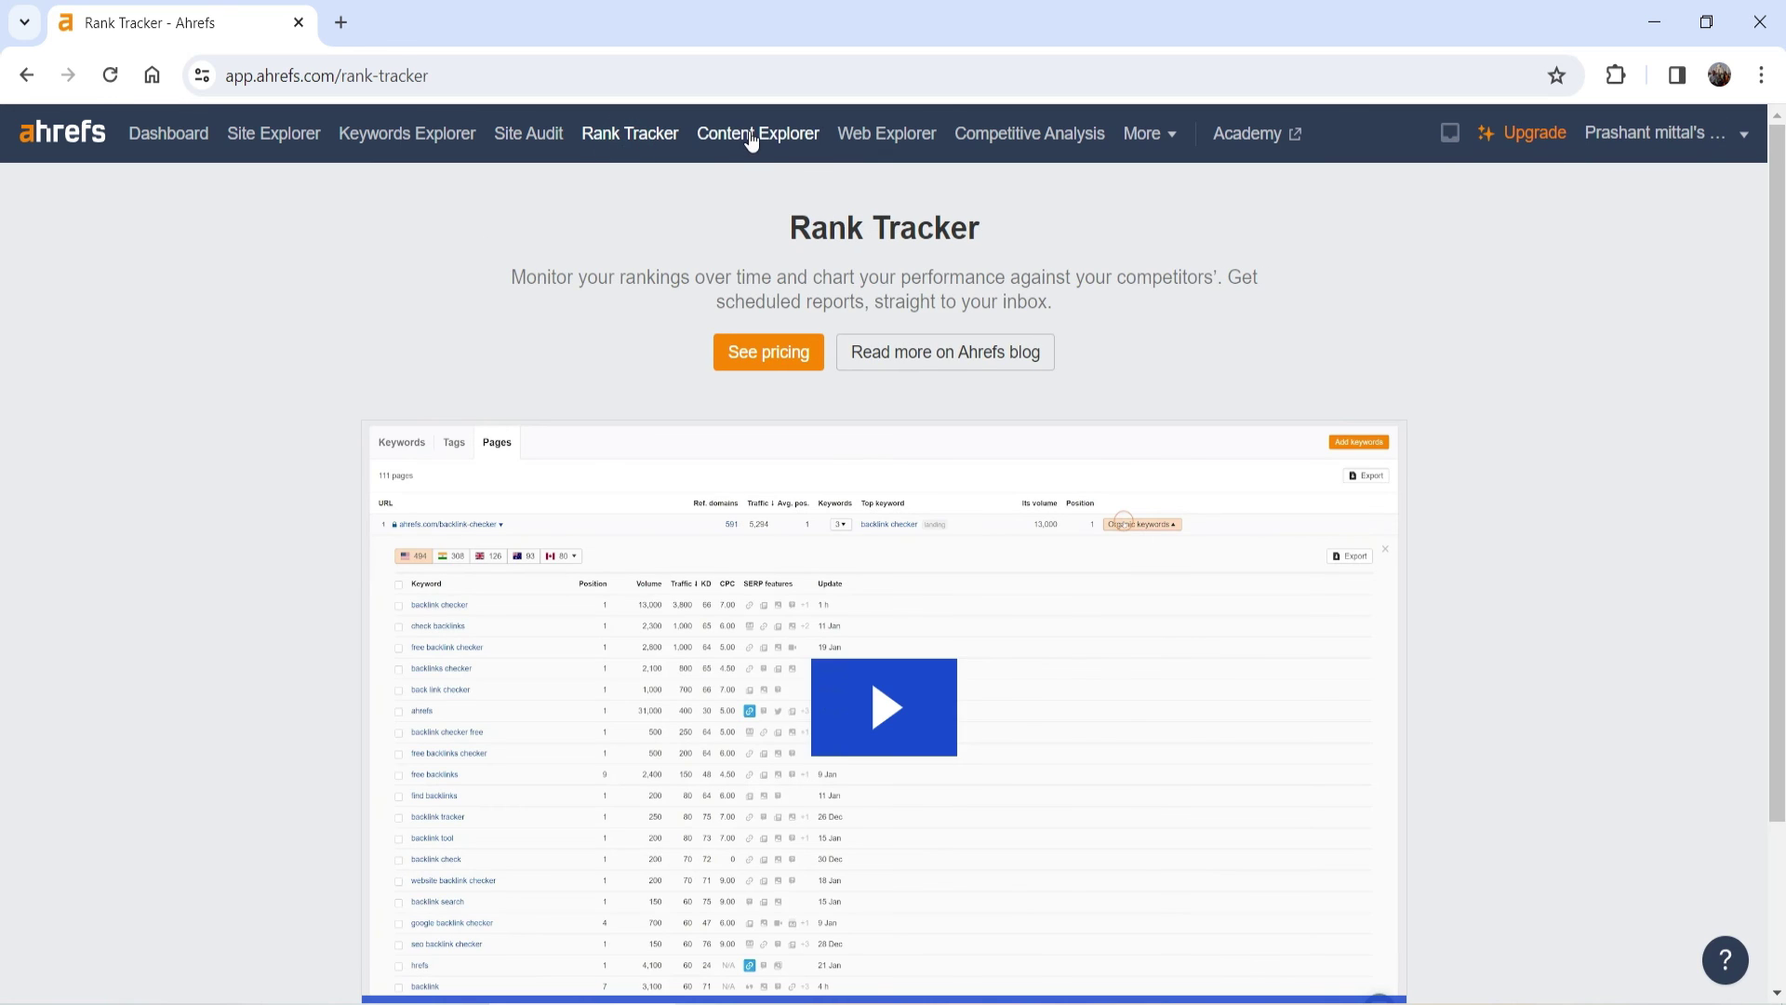
click(756, 137)
click(903, 136)
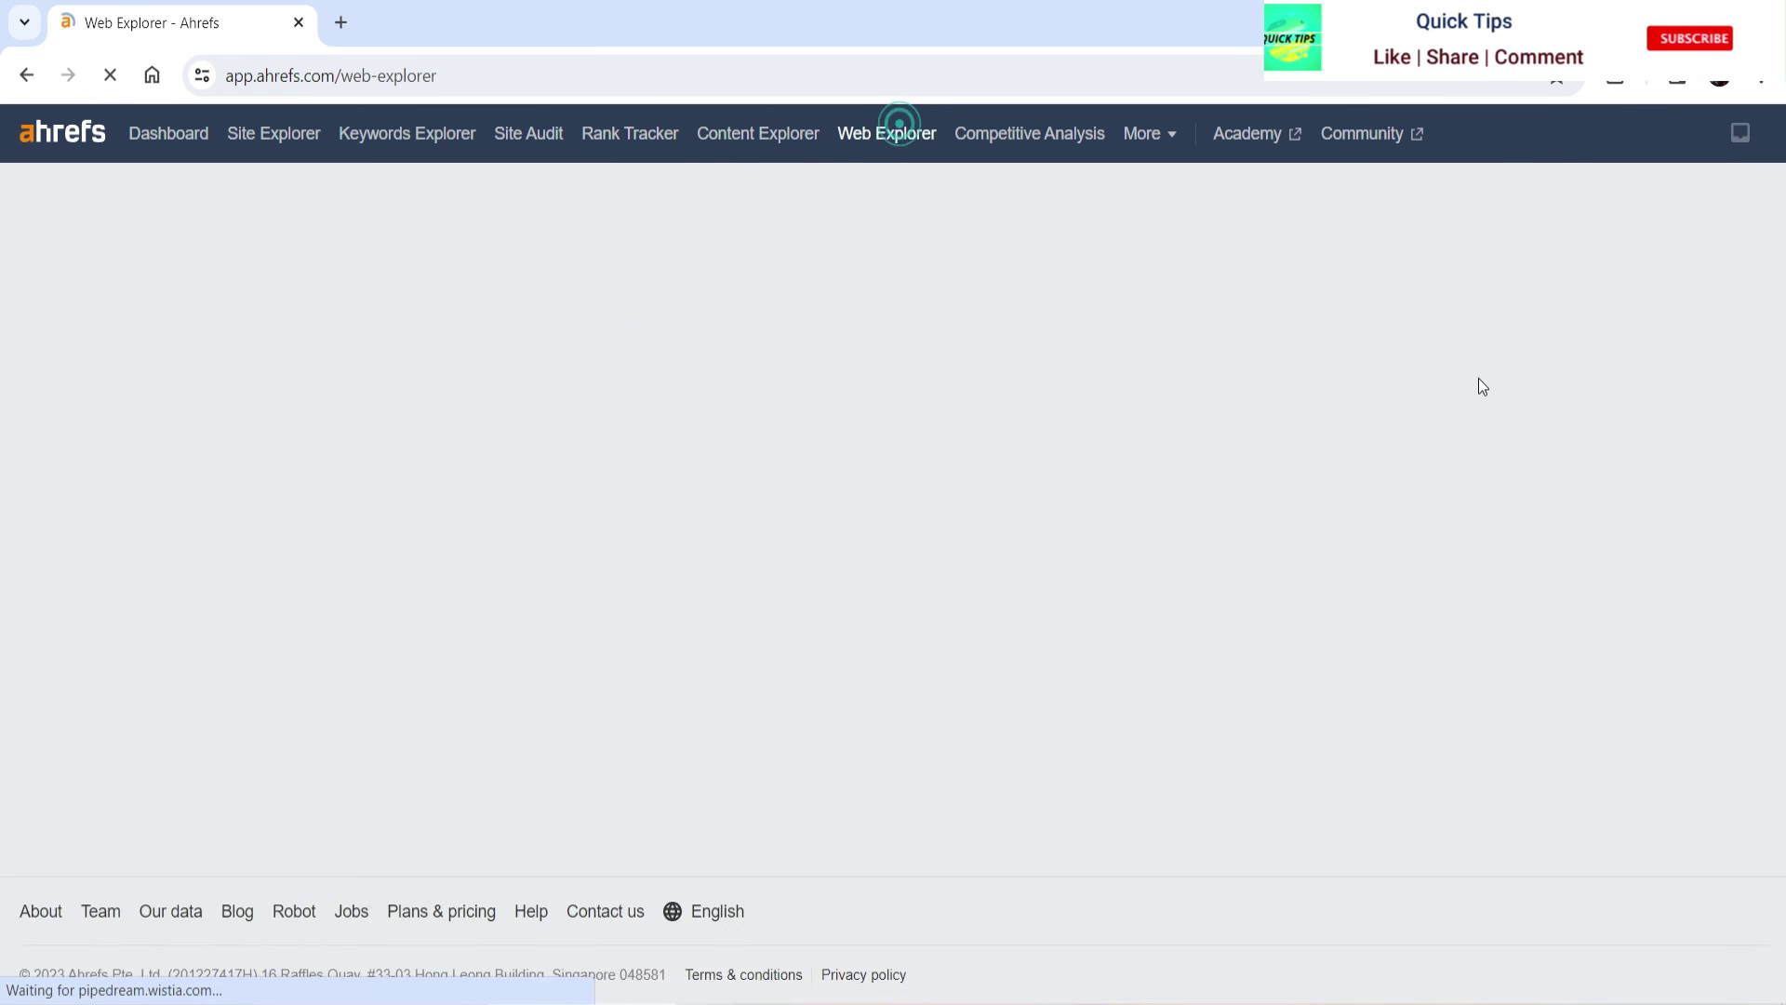
- View the list of additional tools and the Competitive Analysis page, and go back to the dashboard
click(1148, 133)
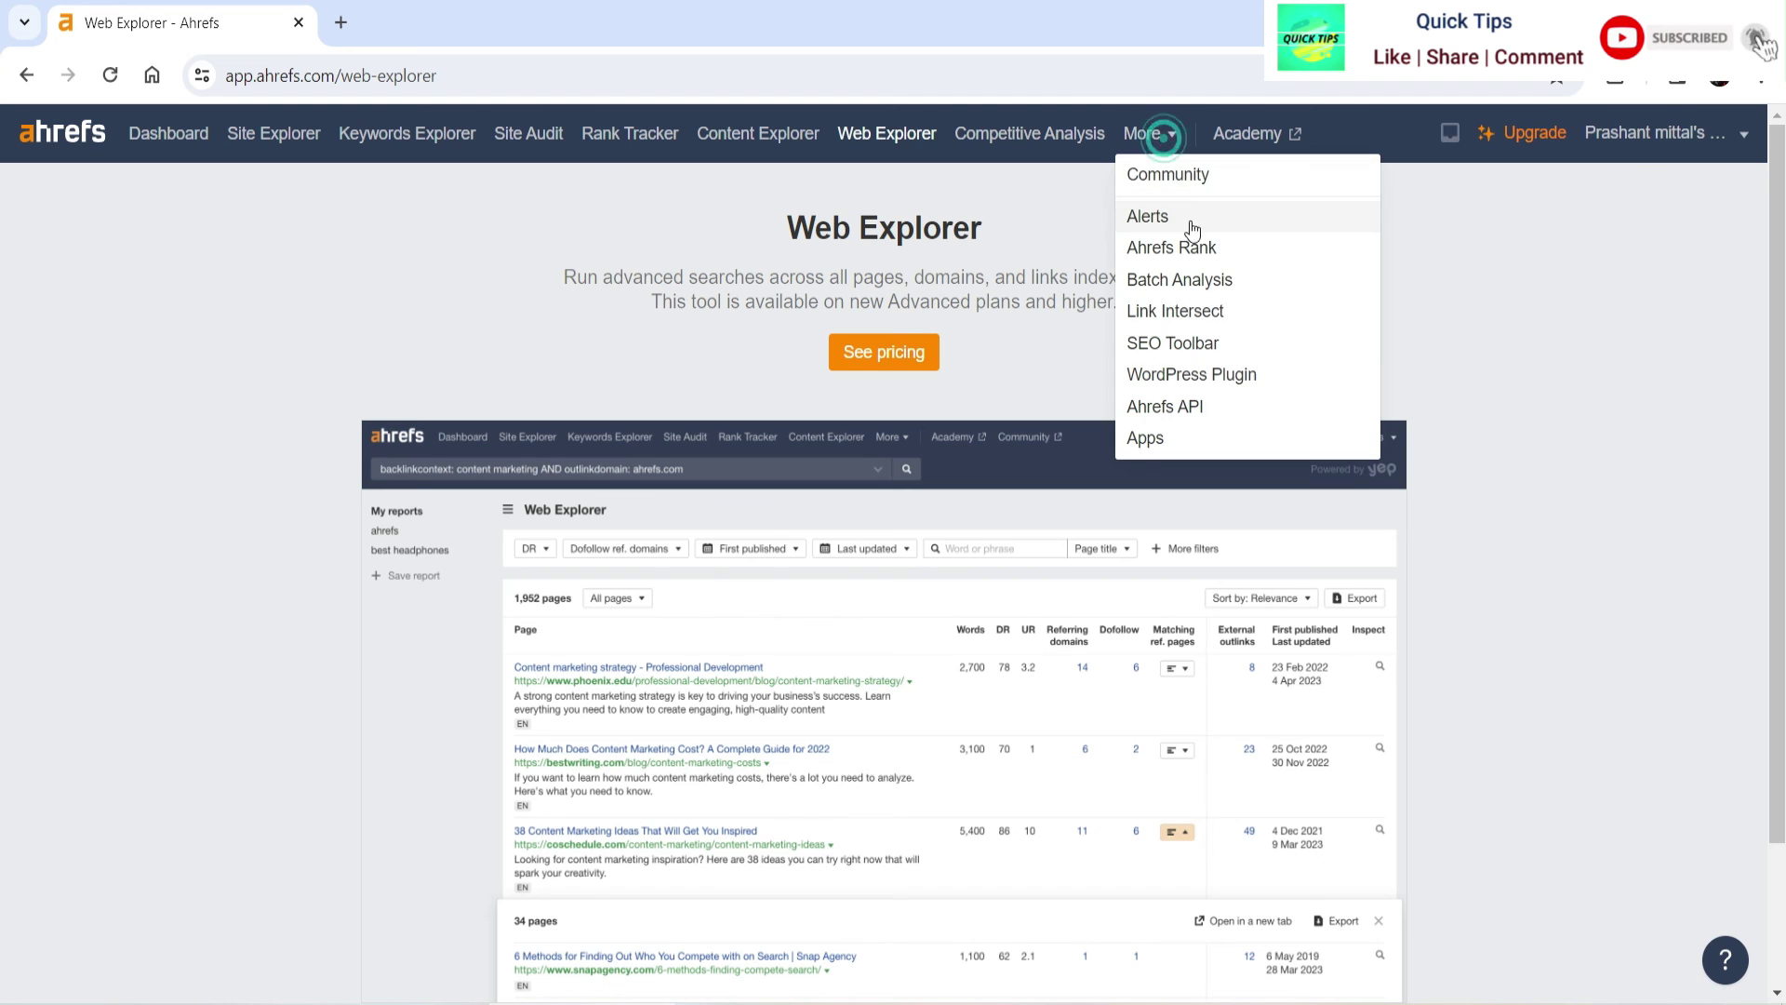
click(1005, 137)
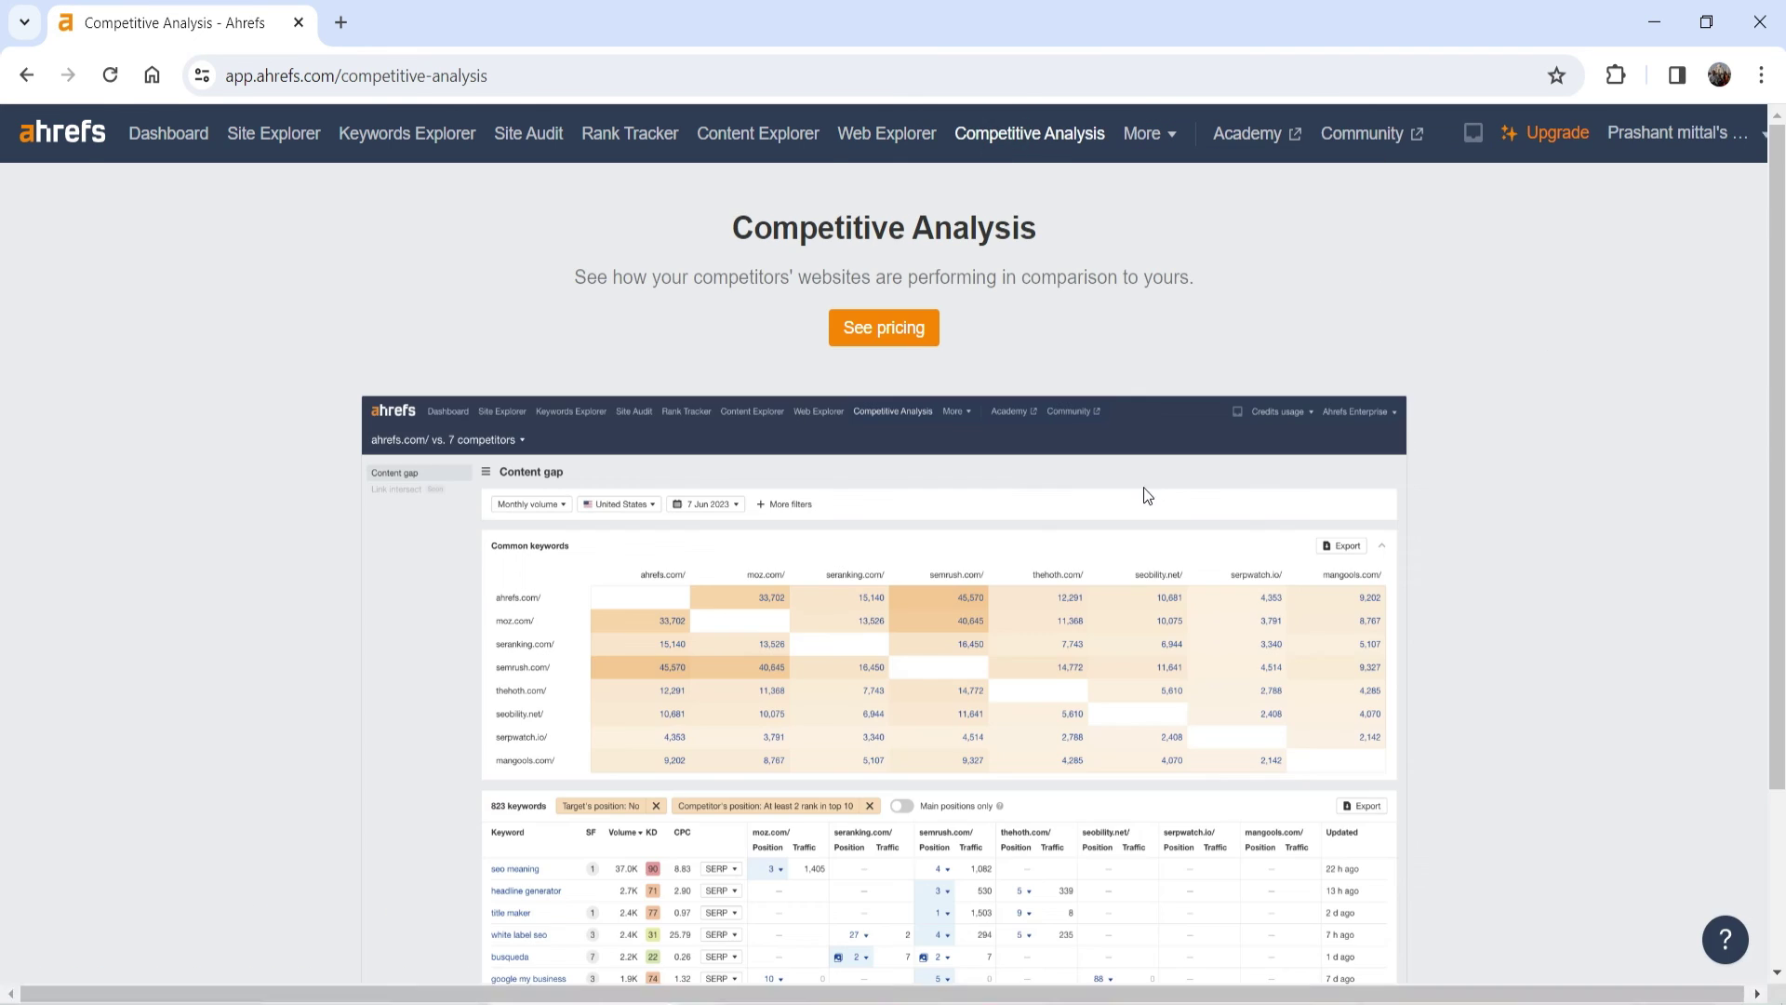
click(191, 147)
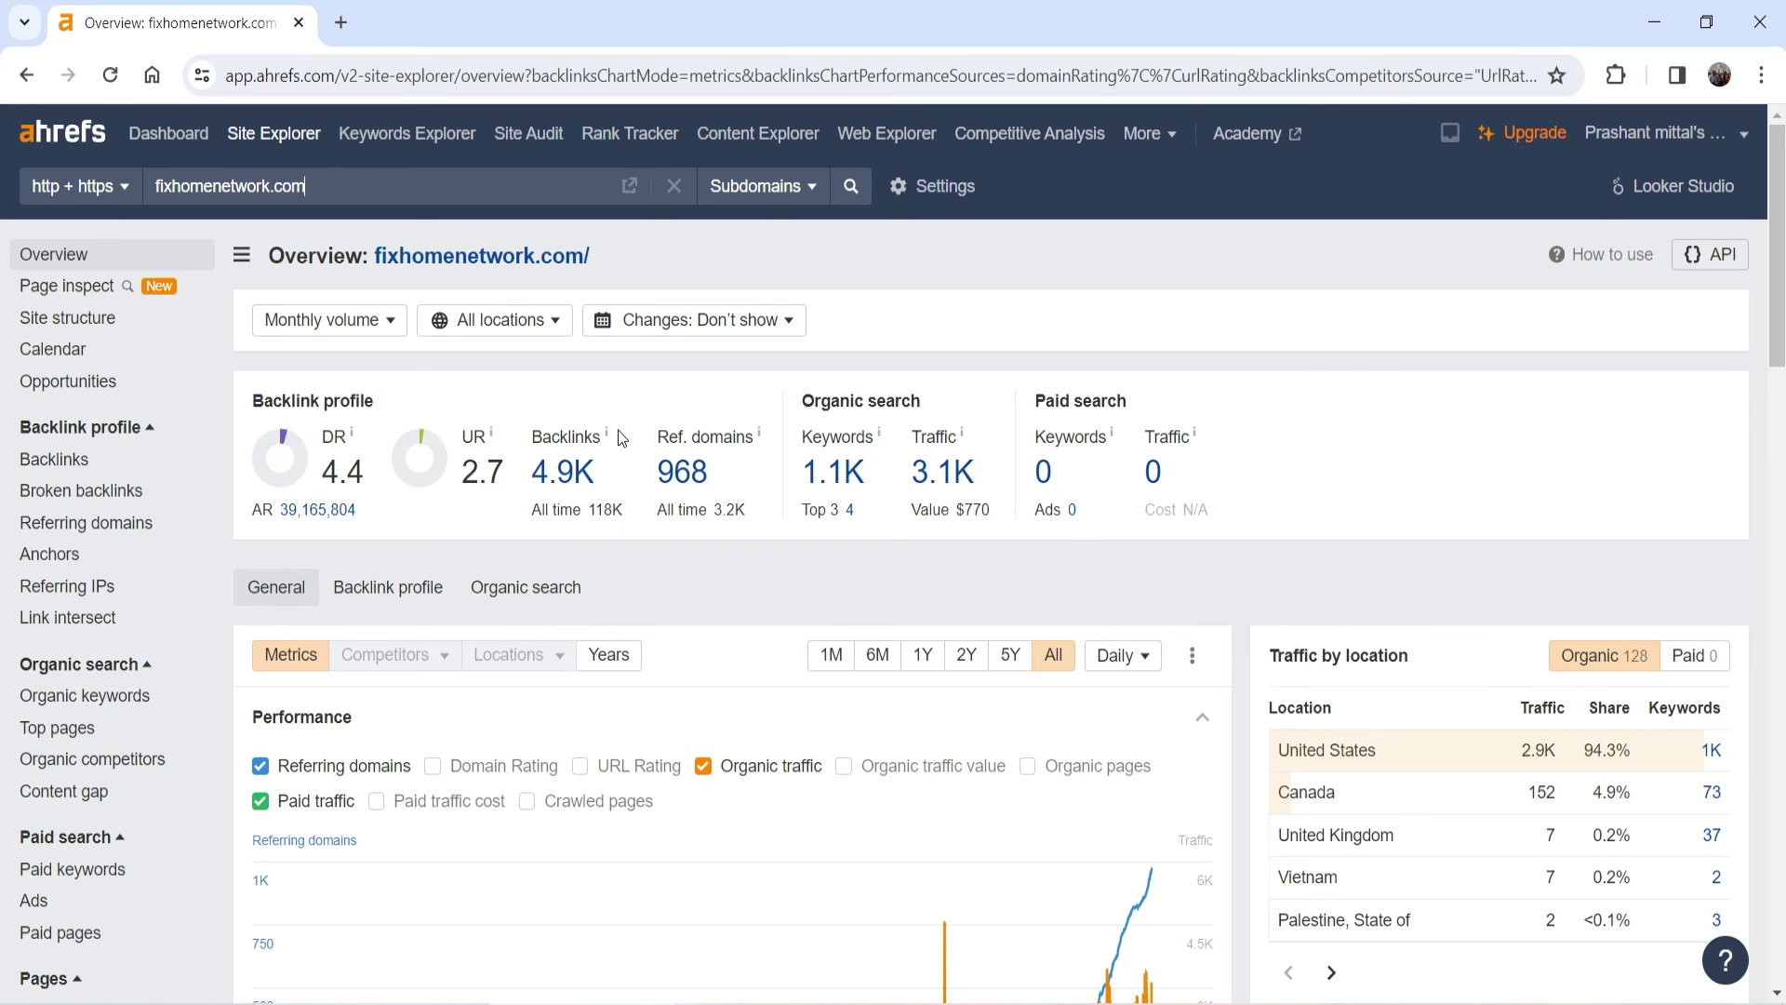